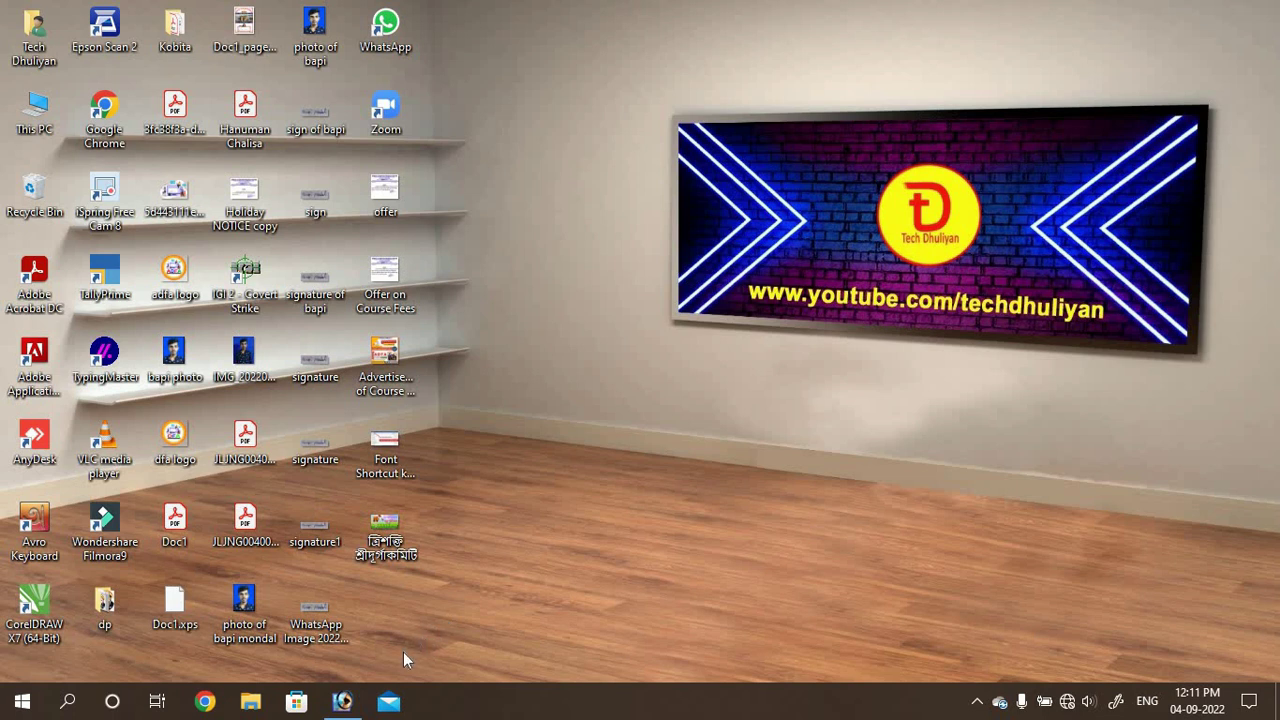
# Open ecce953edf69b5aa89427e7d5f634bd4.jpg from the DTP Collection folder in Photoshop.
pyautogui.click(342, 701)
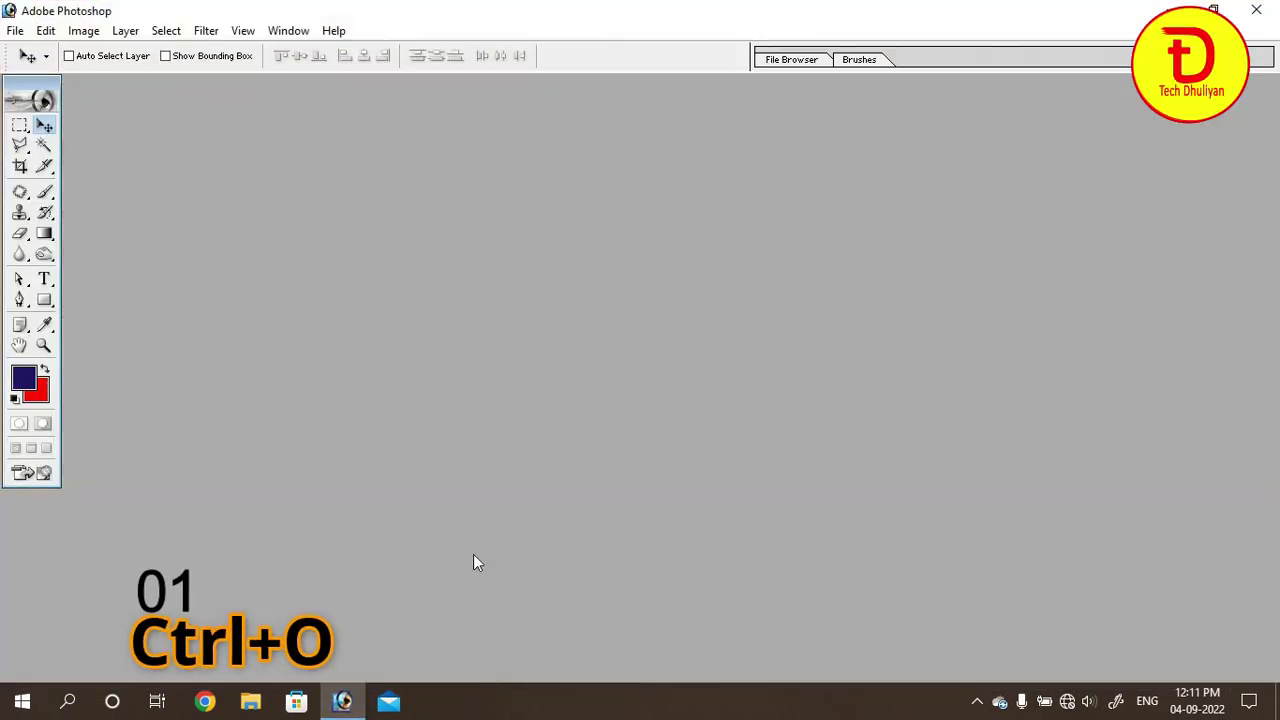
pyautogui.hotkey('ctrl', 'o')
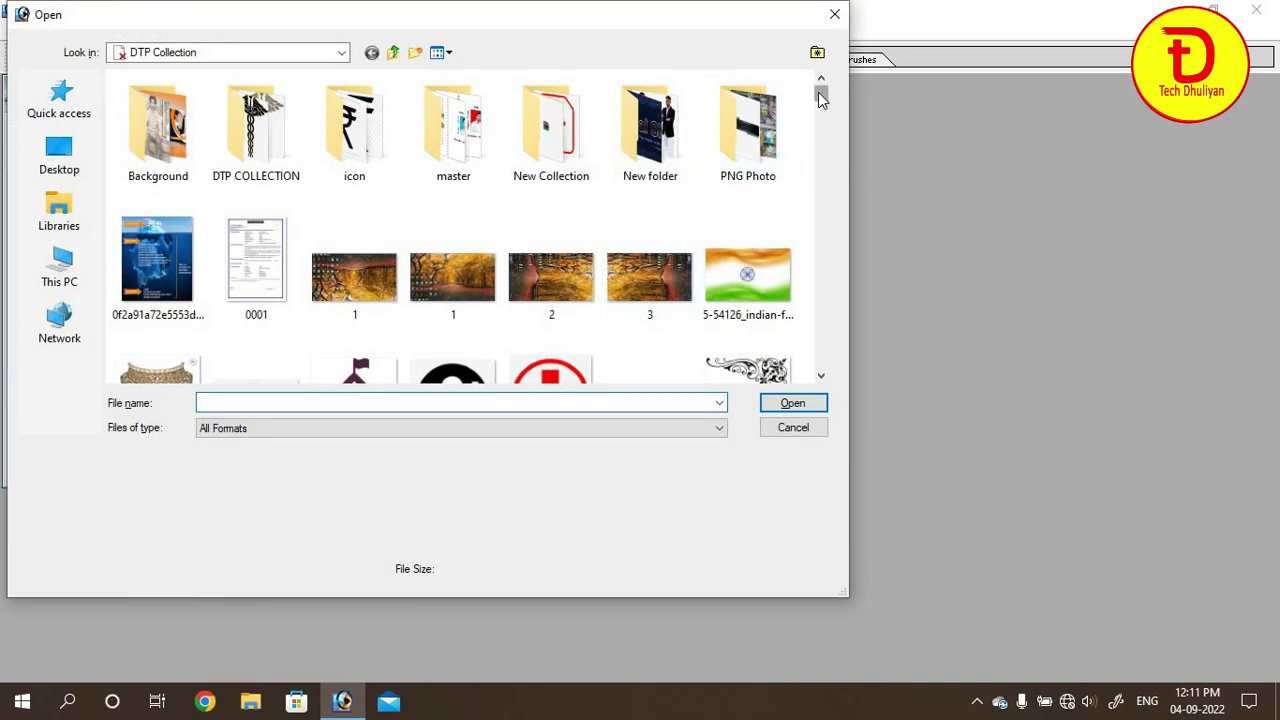
pyautogui.moveTo(820, 93)
pyautogui.mouseDown()
pyautogui.moveTo(826, 200)
pyautogui.moveTo(800, 228)
pyautogui.mouseUp()
pyautogui.click(551, 240)
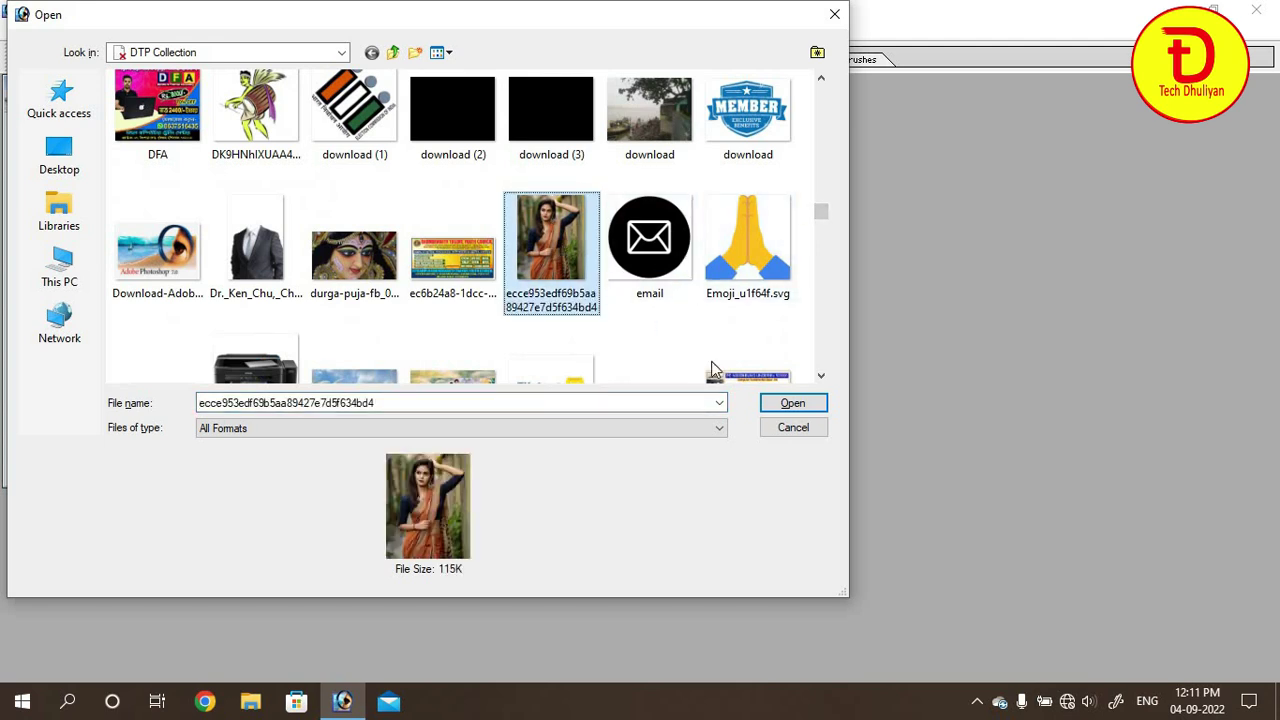
pyautogui.click(785, 407)
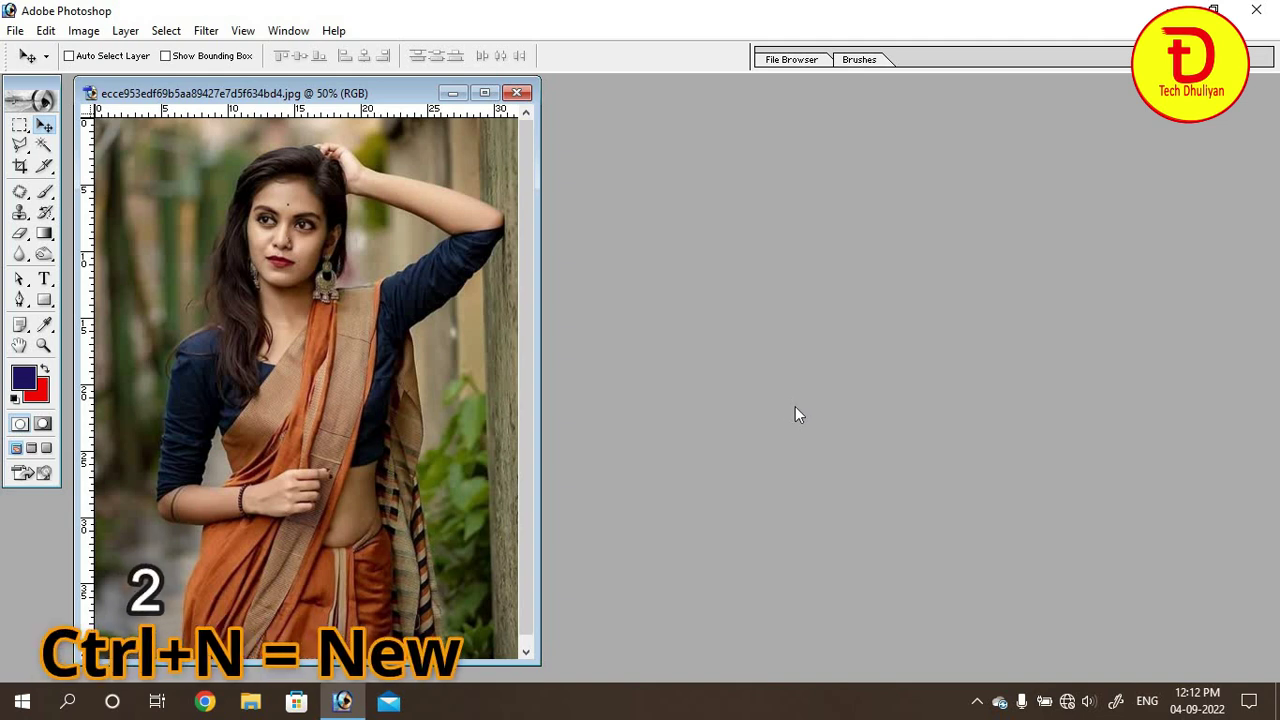
# Create a 1280 x 720 HDTV 720P document and move it beside the photo.
pyautogui.hotkey('ctrl', 'n')
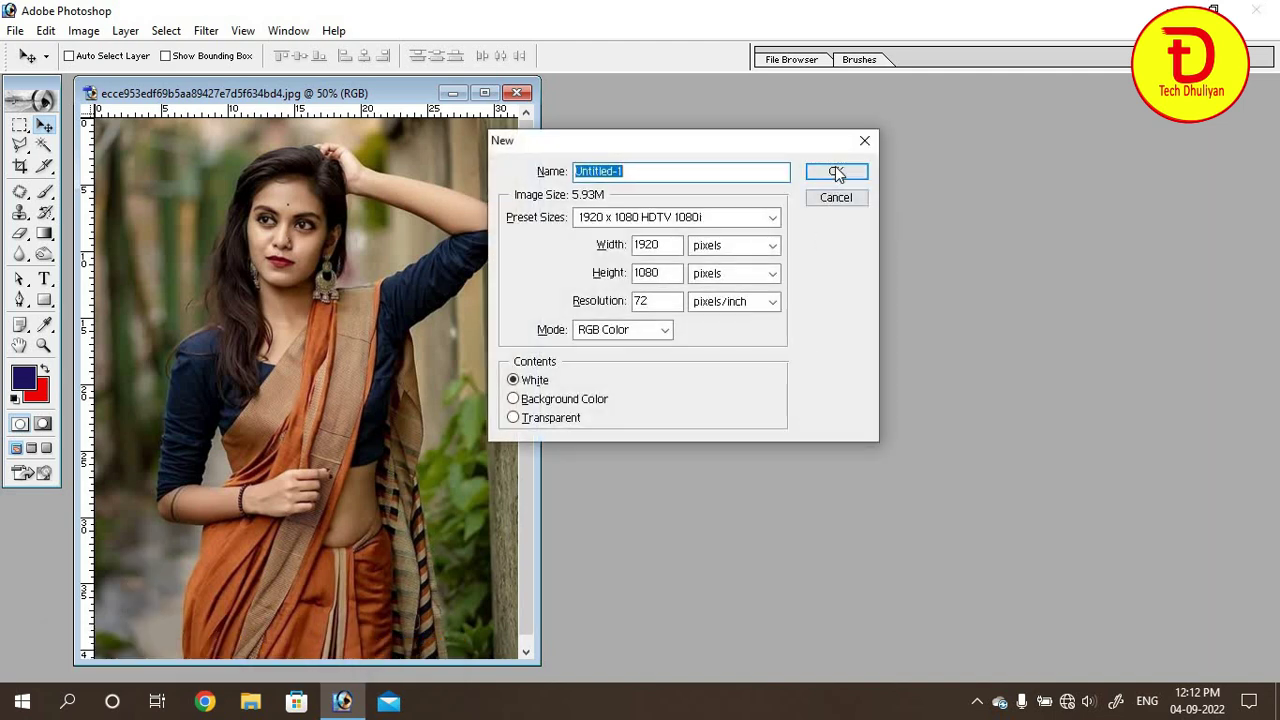
pyautogui.click(776, 216)
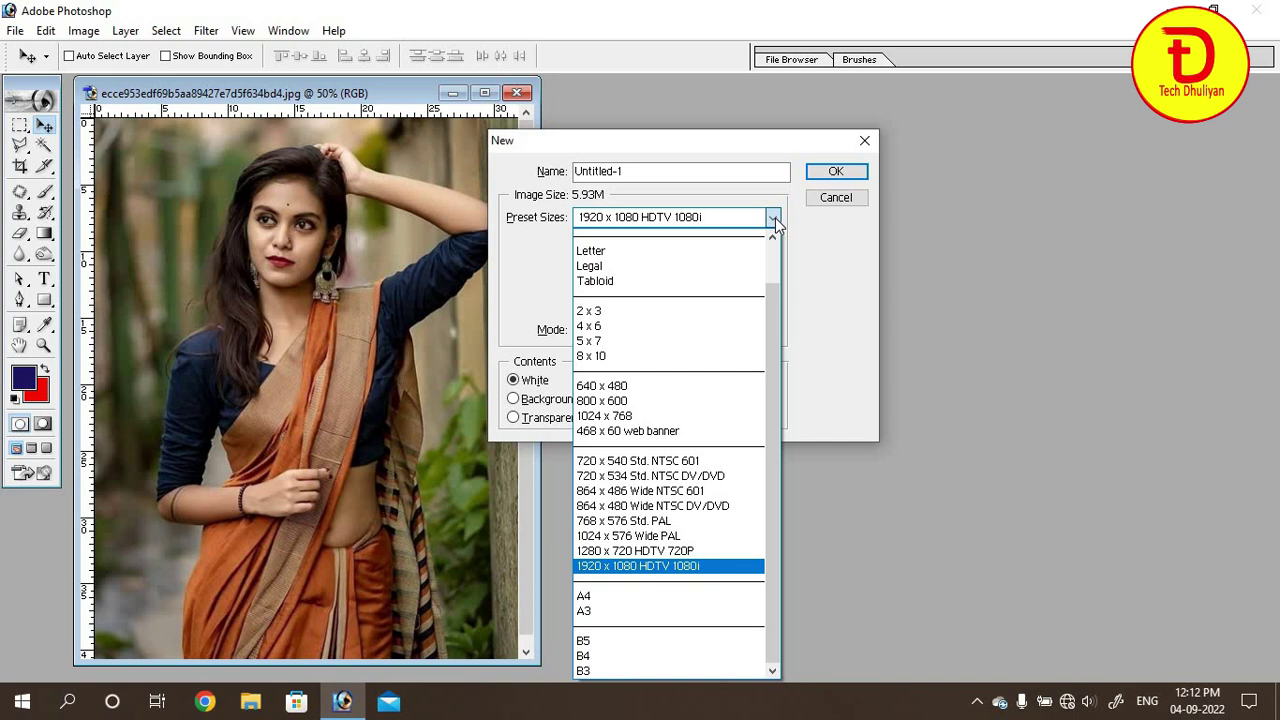
pyautogui.click(650, 550)
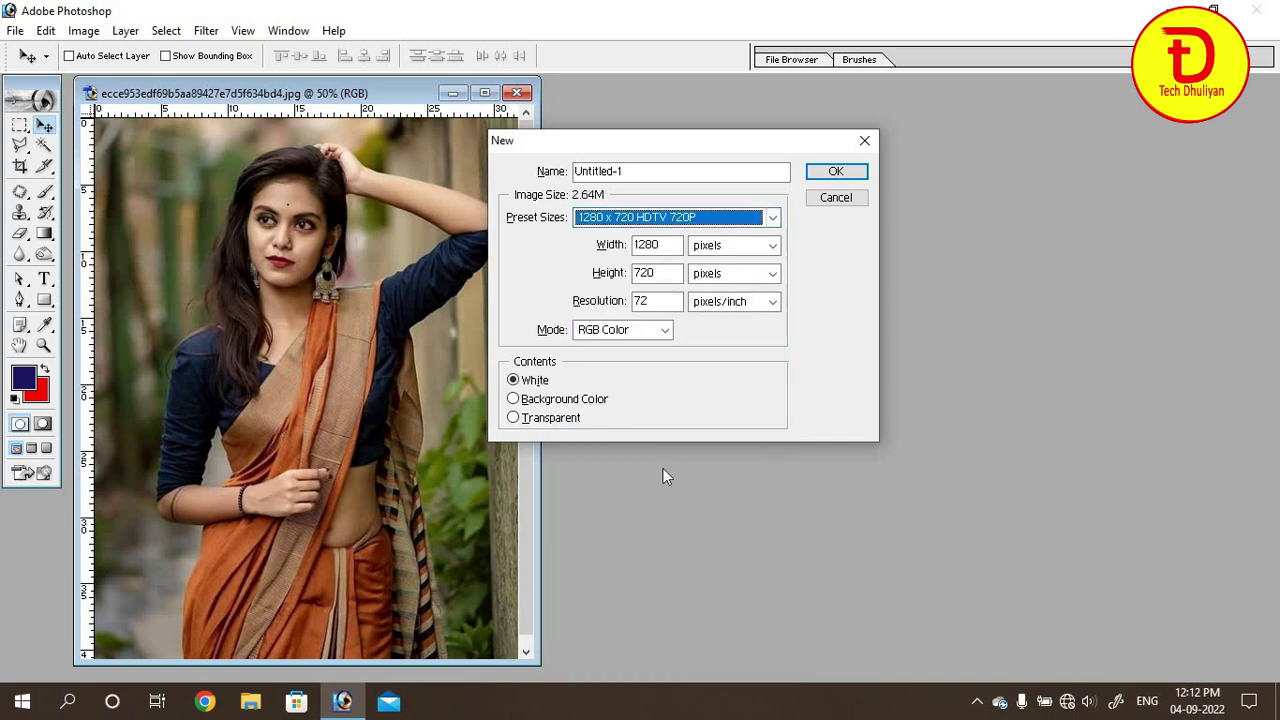
pyautogui.click(835, 171)
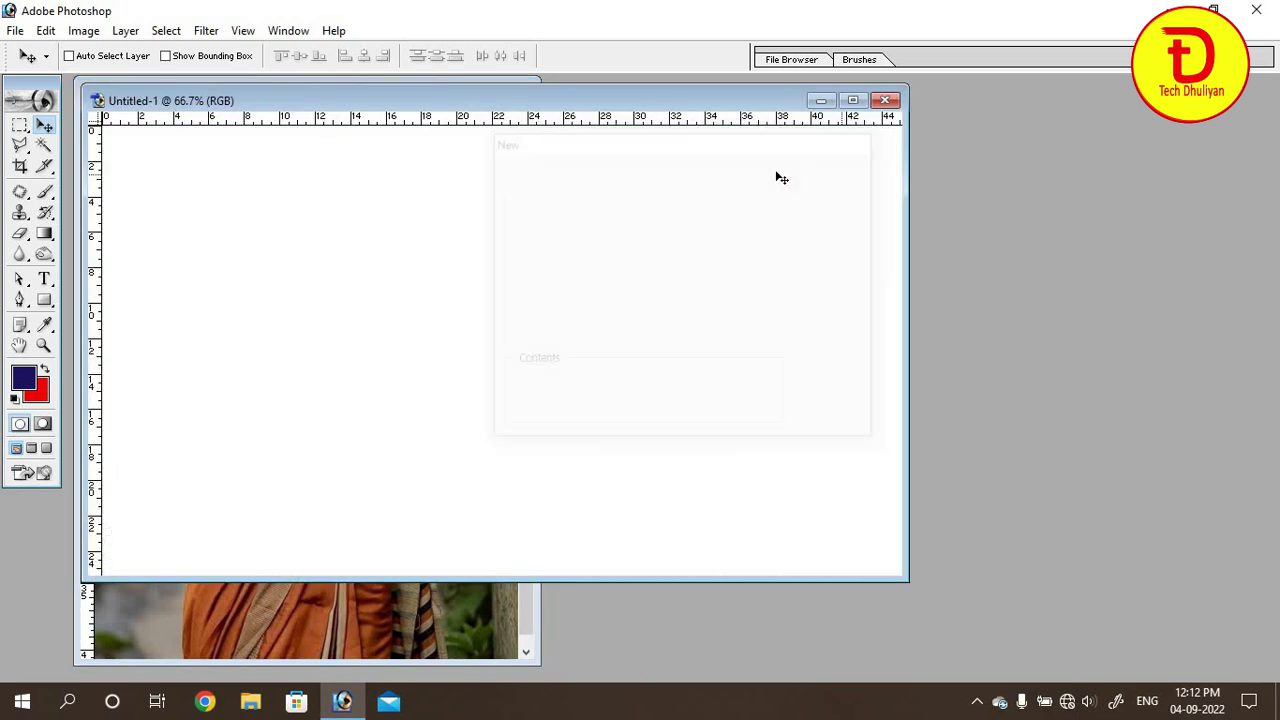
pyautogui.moveTo(637, 100); pyautogui.dragTo(895, 143)
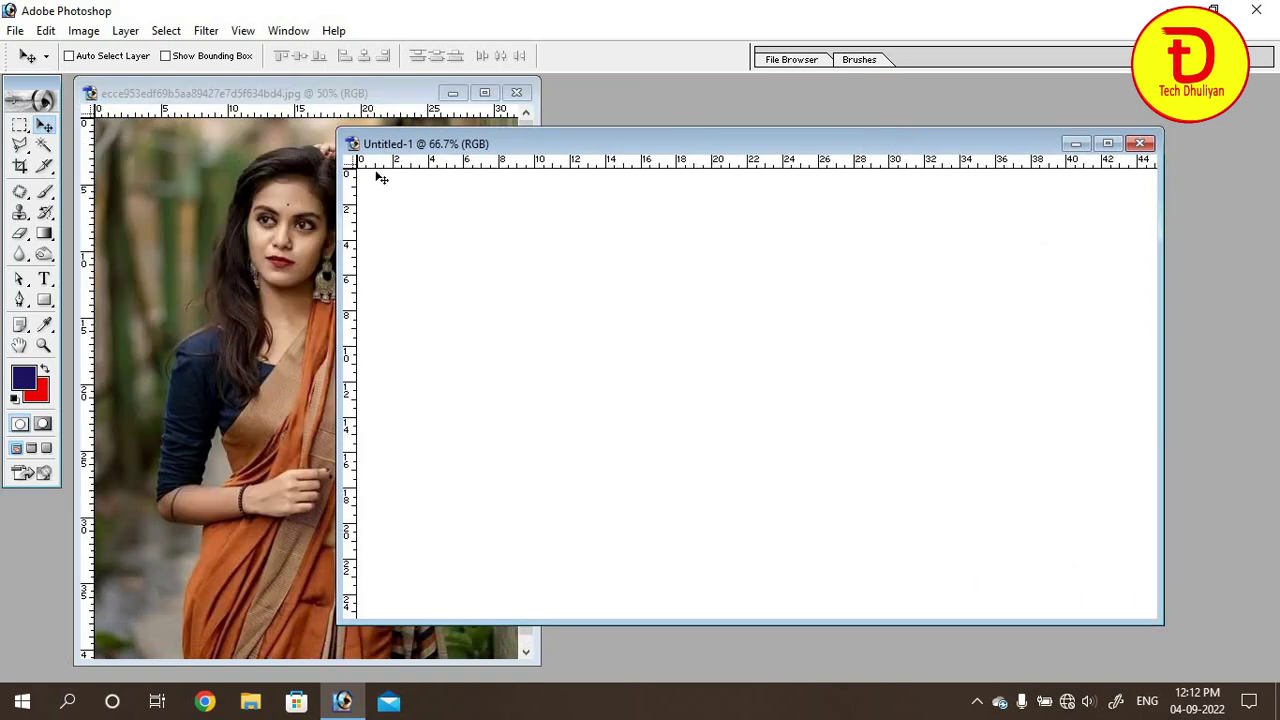
pyautogui.click(340, 108)
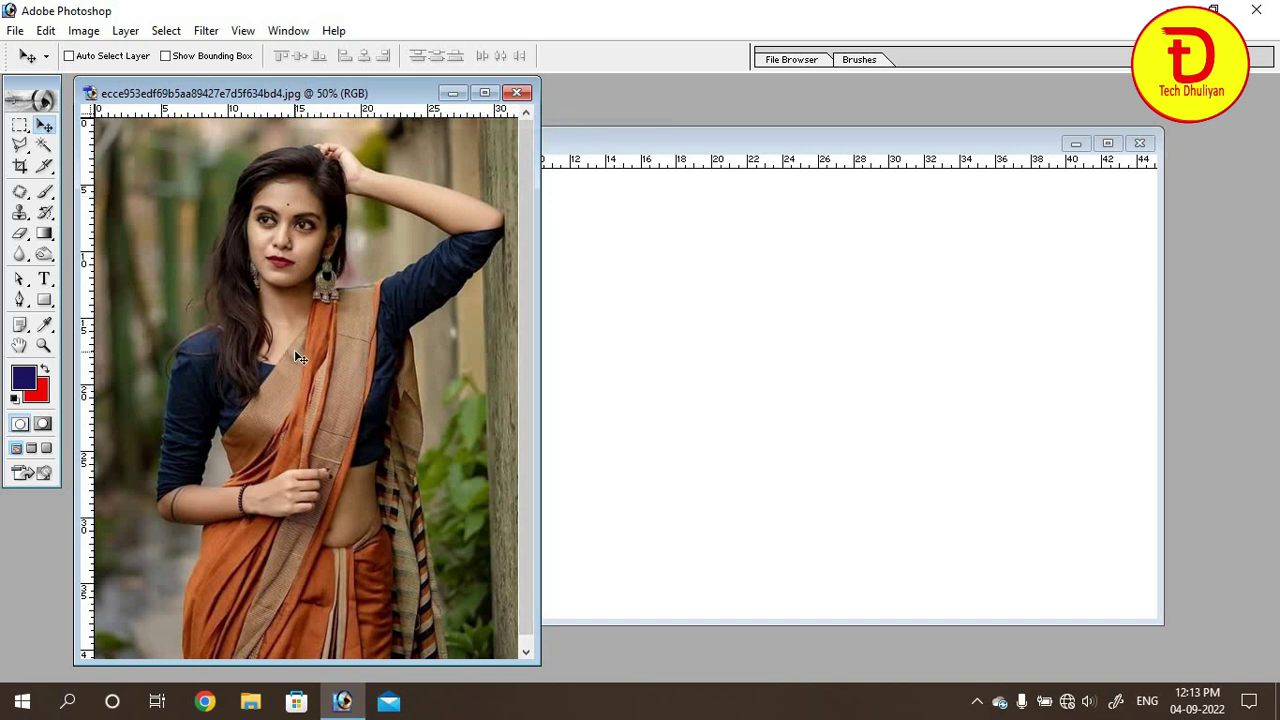
# Zoom into the photo and scroll to her face and earring.
pyautogui.hotkey('ctrl', '+')
pyautogui.hotkey('ctrl', '+')
pyautogui.hotkey('ctrl', '+')
pyautogui.hotkey('ctrl', '+')
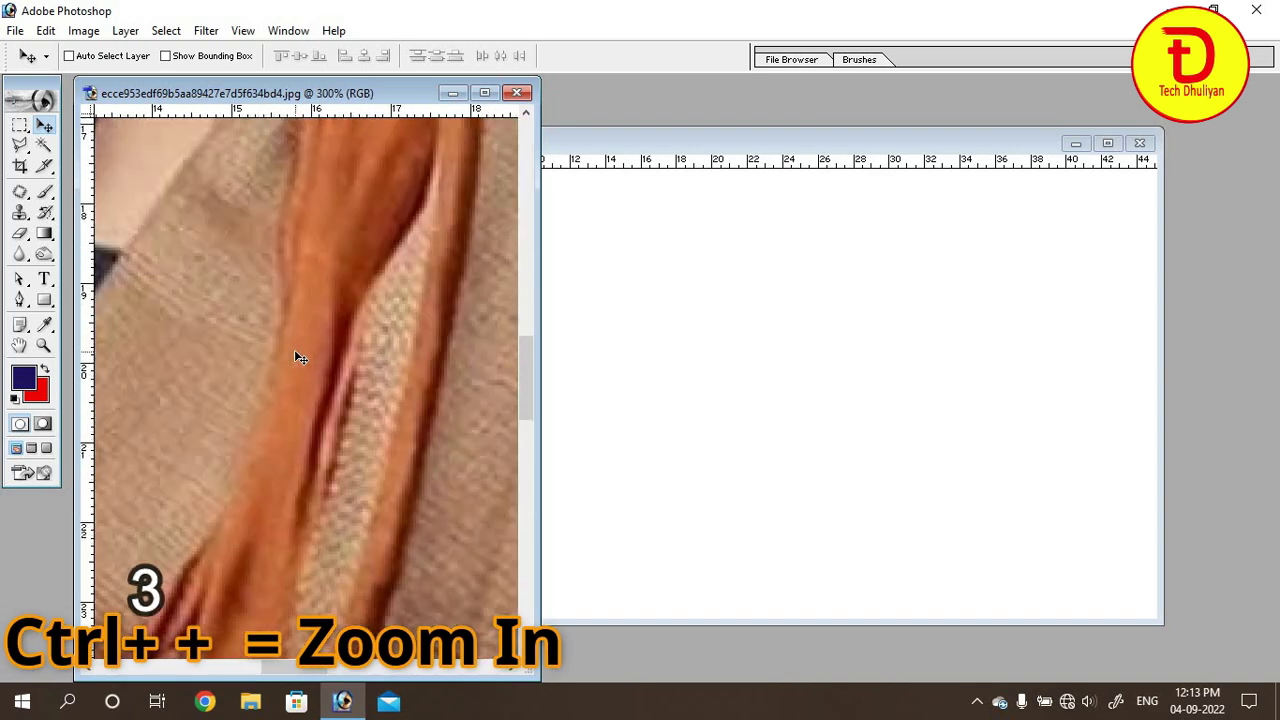
pyautogui.moveTo(529, 383)
pyautogui.mouseDown()
pyautogui.moveTo(532, 248)
pyautogui.moveTo(524, 269)
pyautogui.mouseUp()
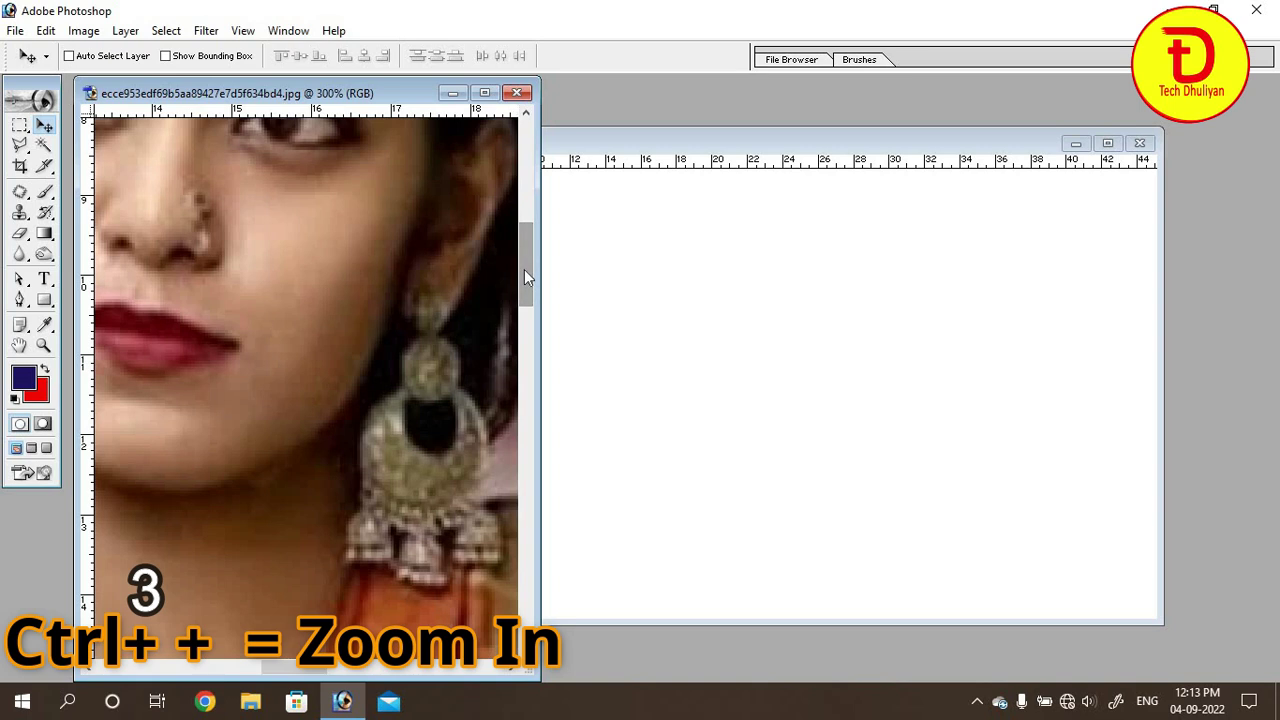
pyautogui.hotkey('ctrl', '+')
pyautogui.hotkey('ctrl', '+')
pyautogui.hotkey('ctrl', '+')
pyautogui.hotkey('ctrl', '+')
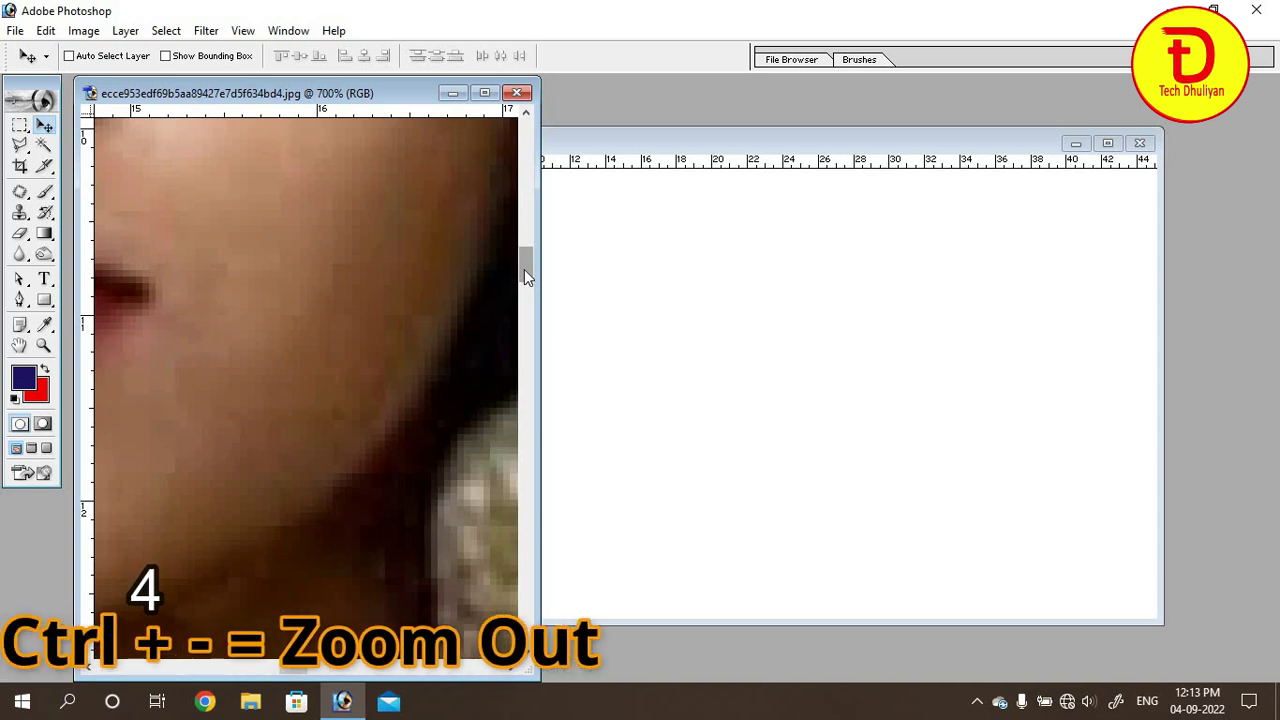
# Zoom the photo out and back in, settling at 25%.
pyautogui.hotkey('ctrl', '-')
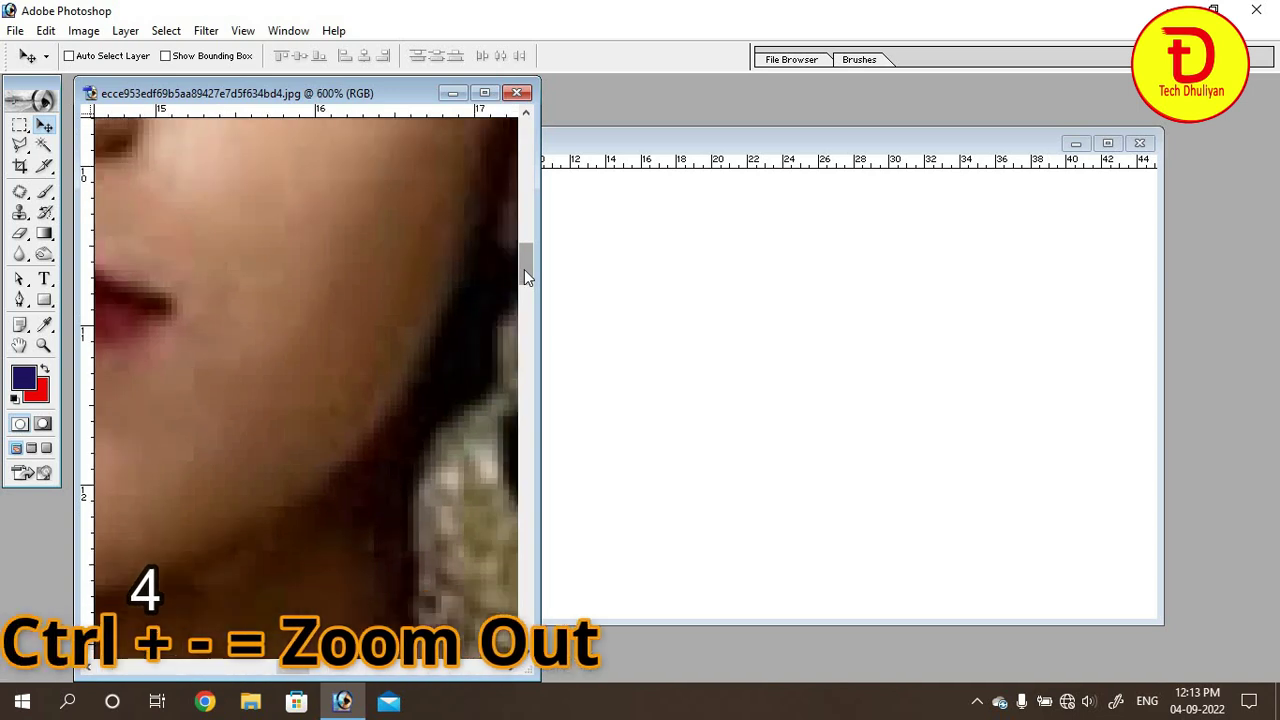
pyautogui.hotkey('ctrl', '-')
pyautogui.hotkey('ctrl', '-')
pyautogui.hotkey('ctrl', '-')
pyautogui.hotkey('ctrl', '-')
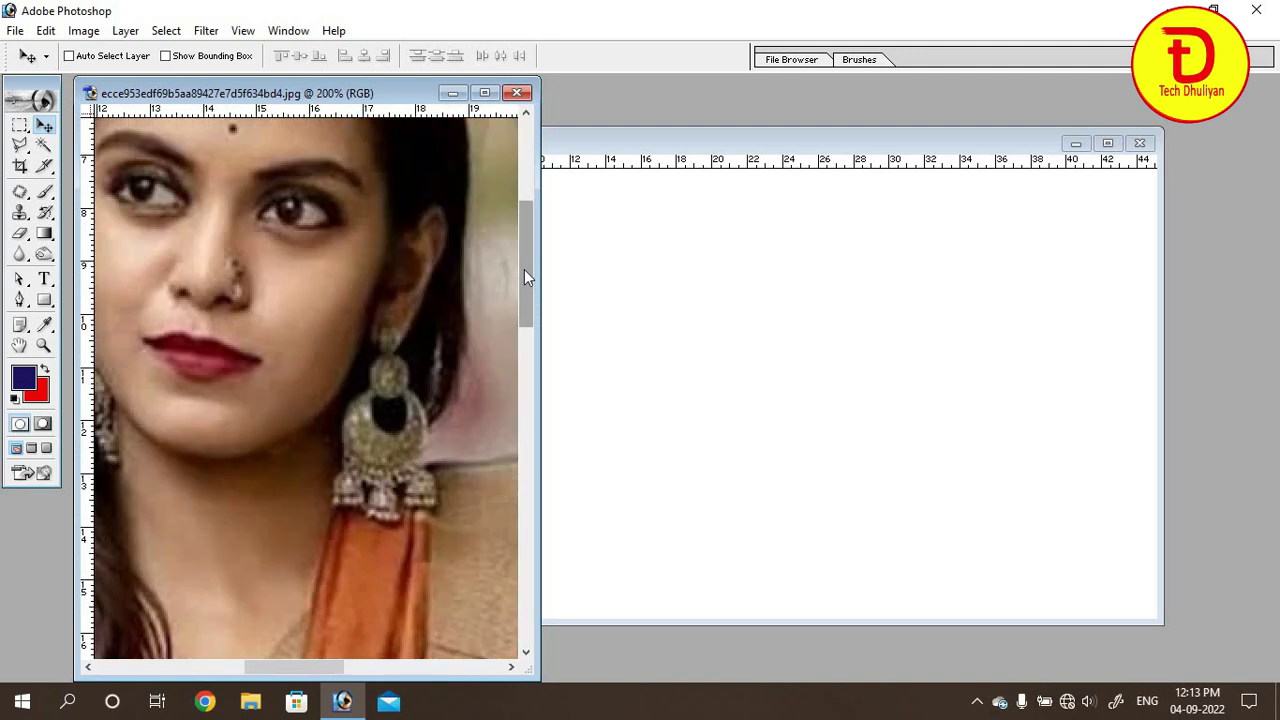
pyautogui.hotkey('ctrl', '-')
pyautogui.hotkey('ctrl', '-')
pyautogui.hotkey('ctrl', '-')
pyautogui.hotkey('ctrl', '-')
pyautogui.hotkey('ctrl', '-')
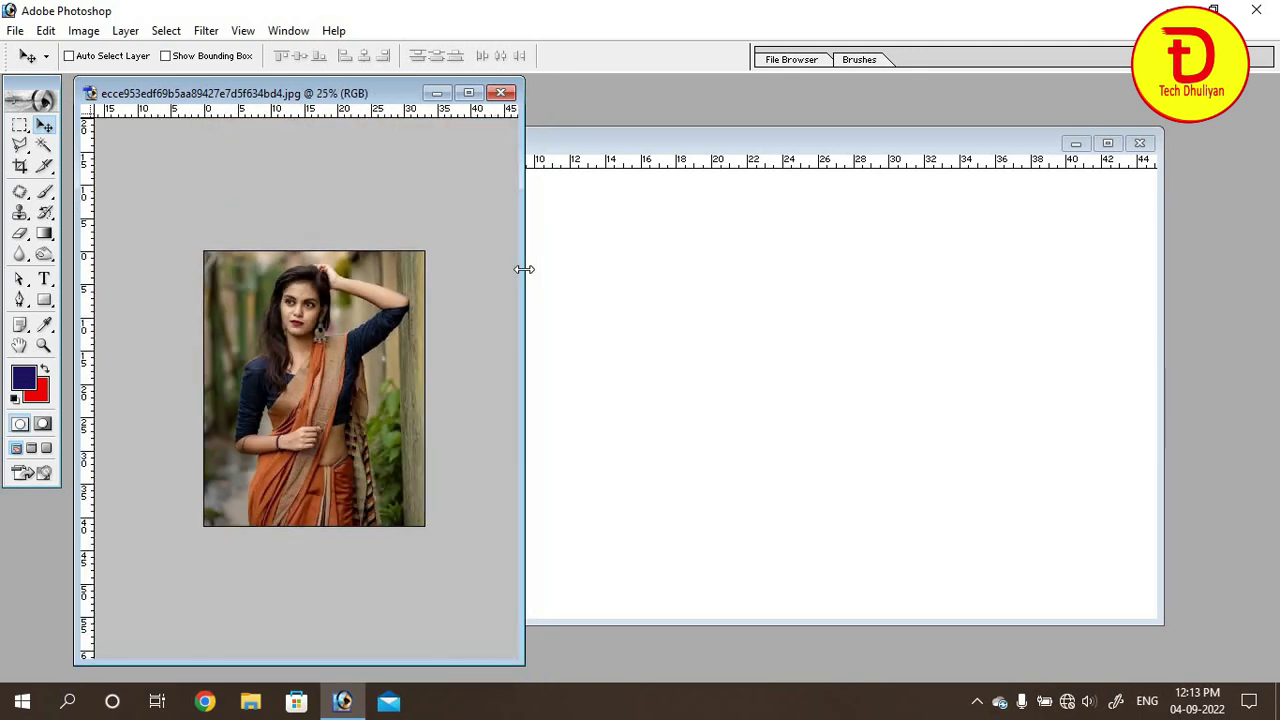
pyautogui.hotkey('ctrl', '-')
pyautogui.hotkey('ctrl', '+')
pyautogui.hotkey('ctrl', '+')
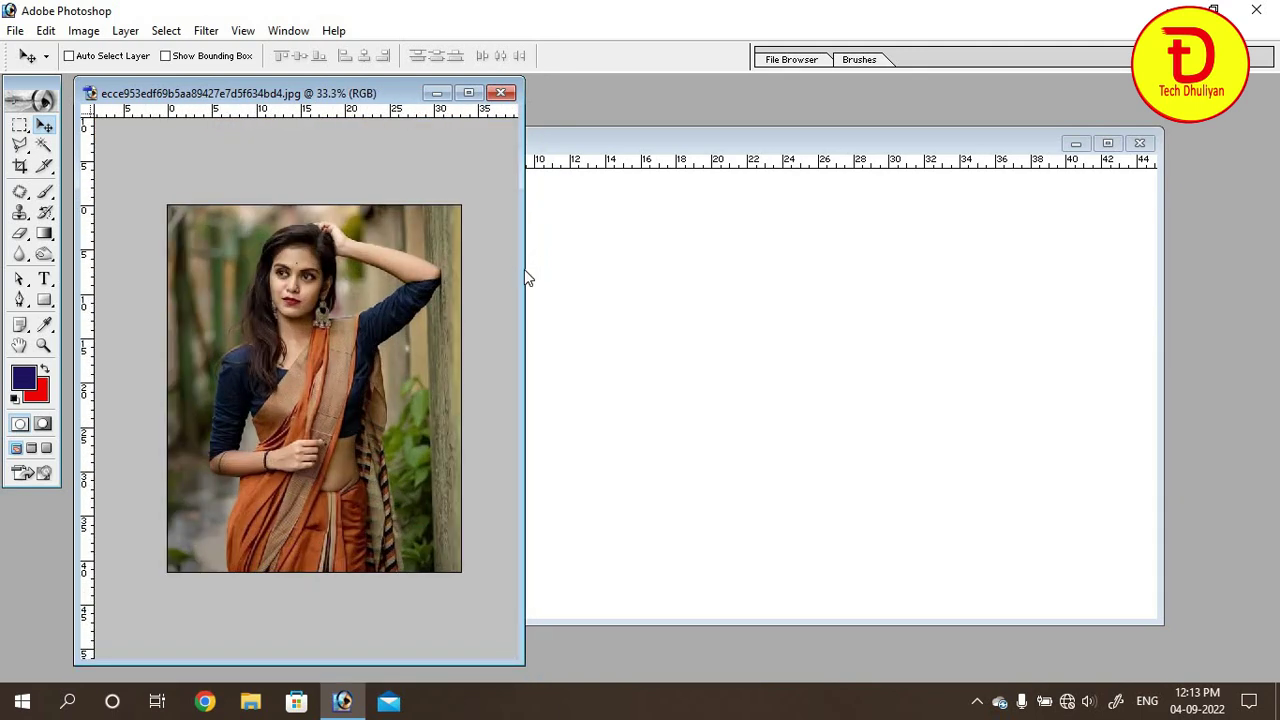
pyautogui.hotkey('ctrl', '+')
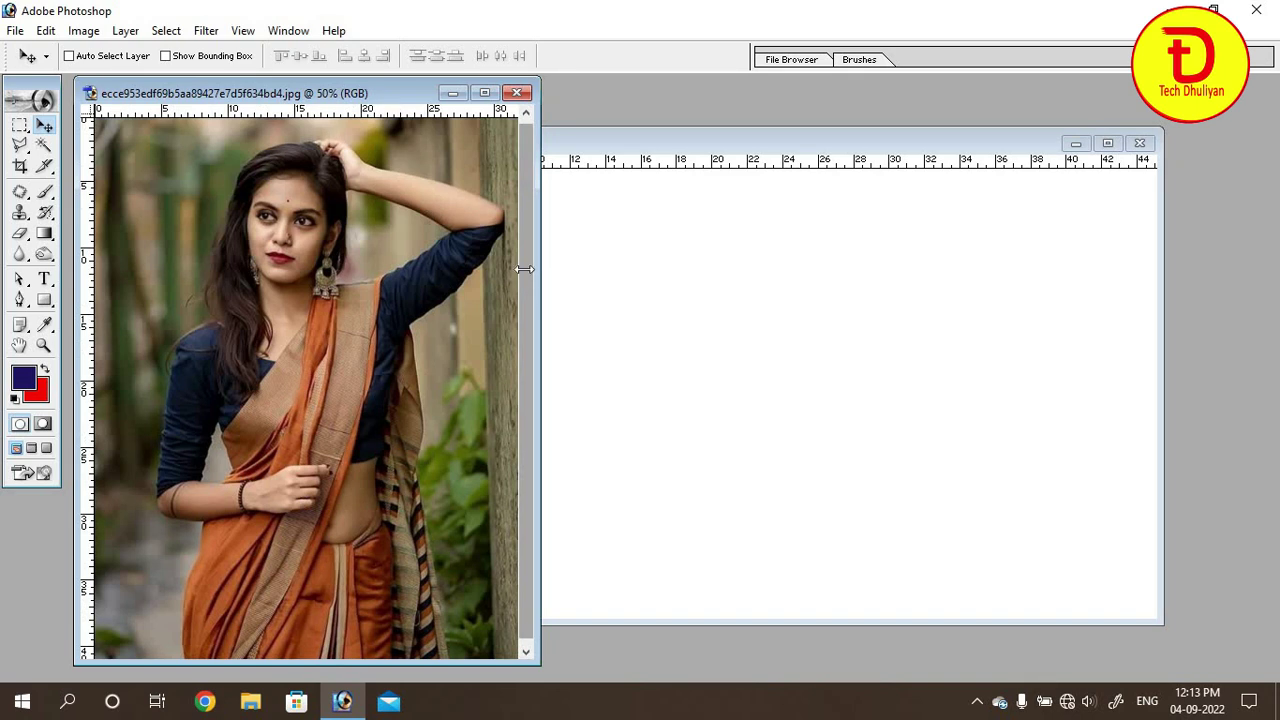
pyautogui.hotkey('ctrl', '-')
pyautogui.hotkey('ctrl', '-')
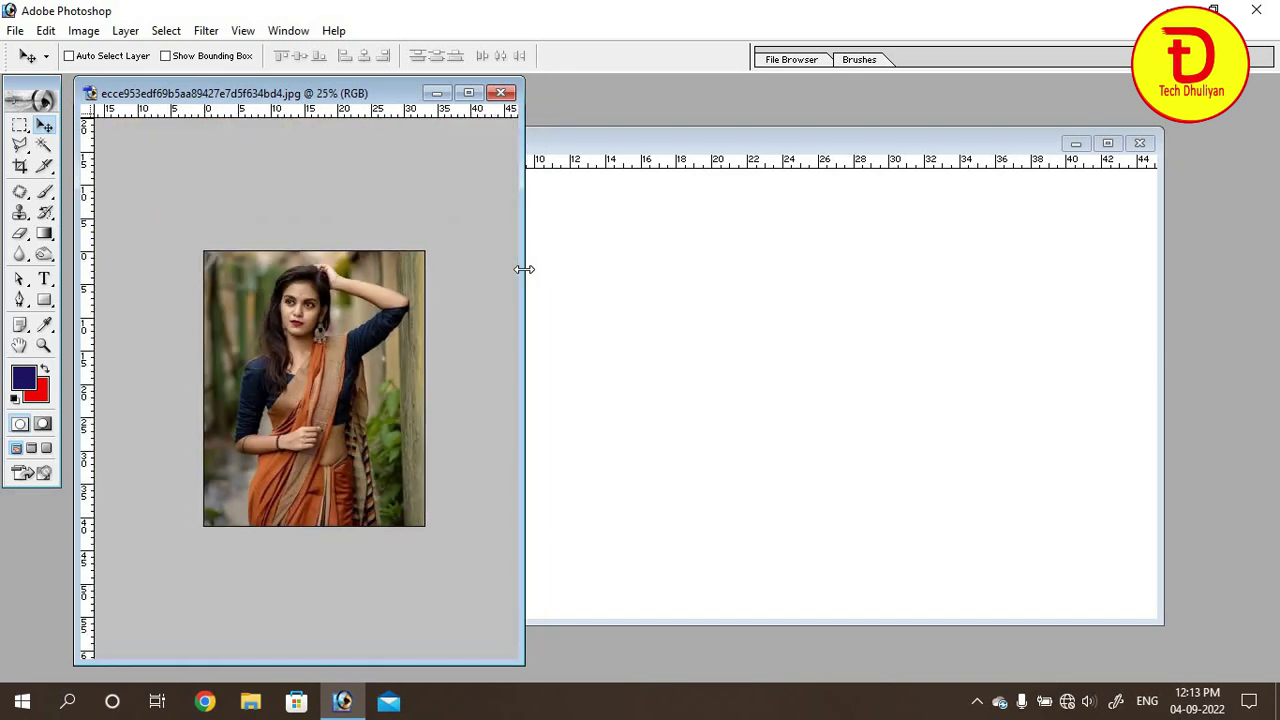
pyautogui.moveTo(524, 269); pyautogui.dragTo(528, 275)
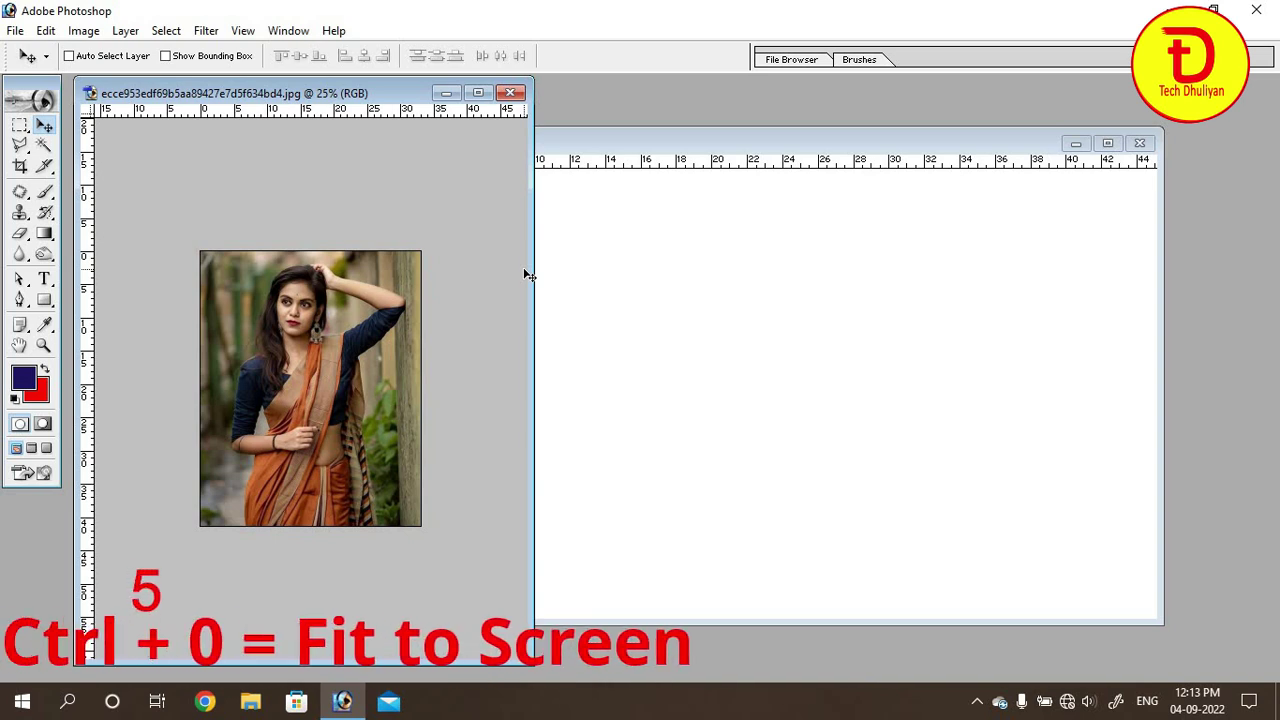
# Switch the photo between Fit on Screen and Actual Pixels, then bring Untitled-1 forward.
pyautogui.hotkey('ctrl', '0')
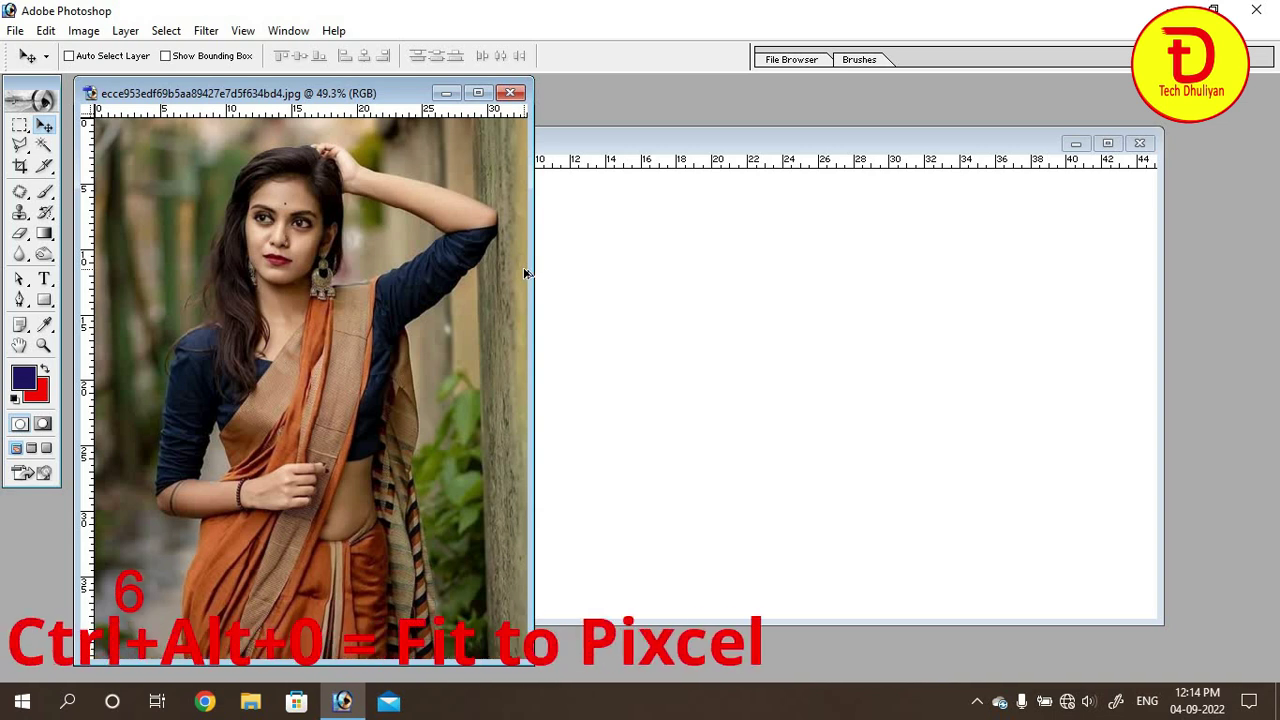
pyautogui.hotkey('ctrl', 'alt', '0')
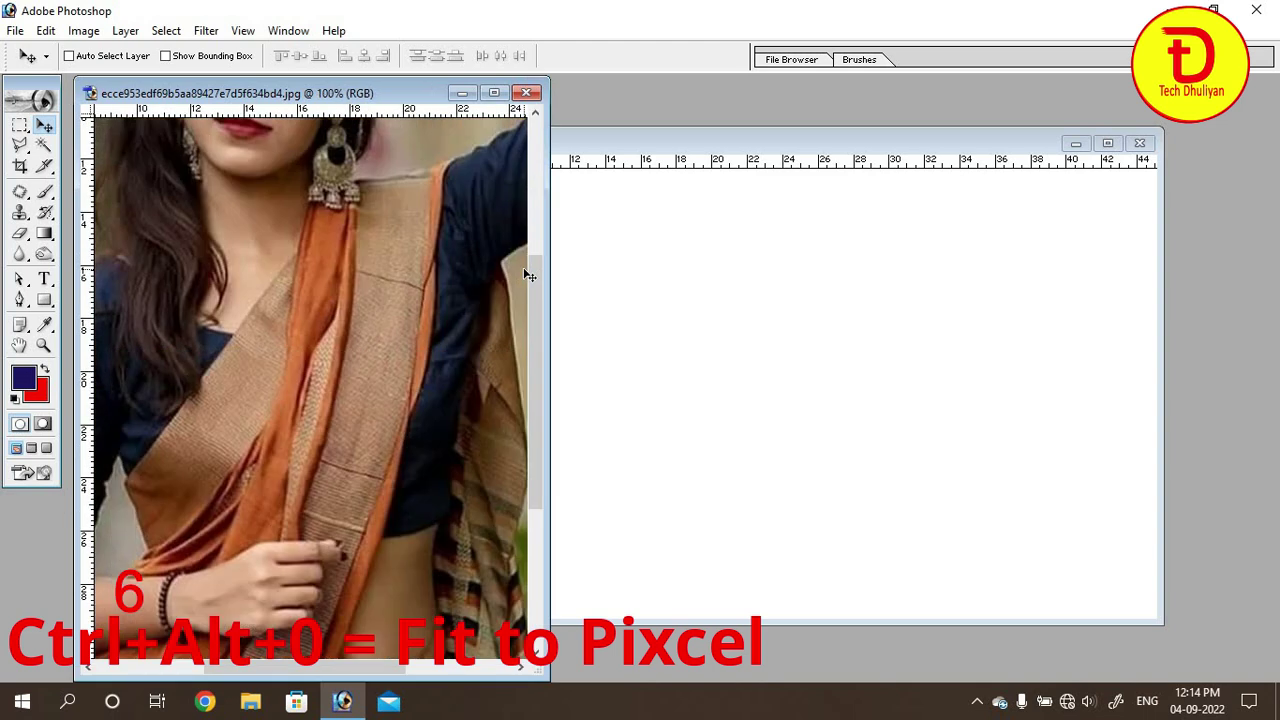
pyautogui.hotkey('ctrl', '0')
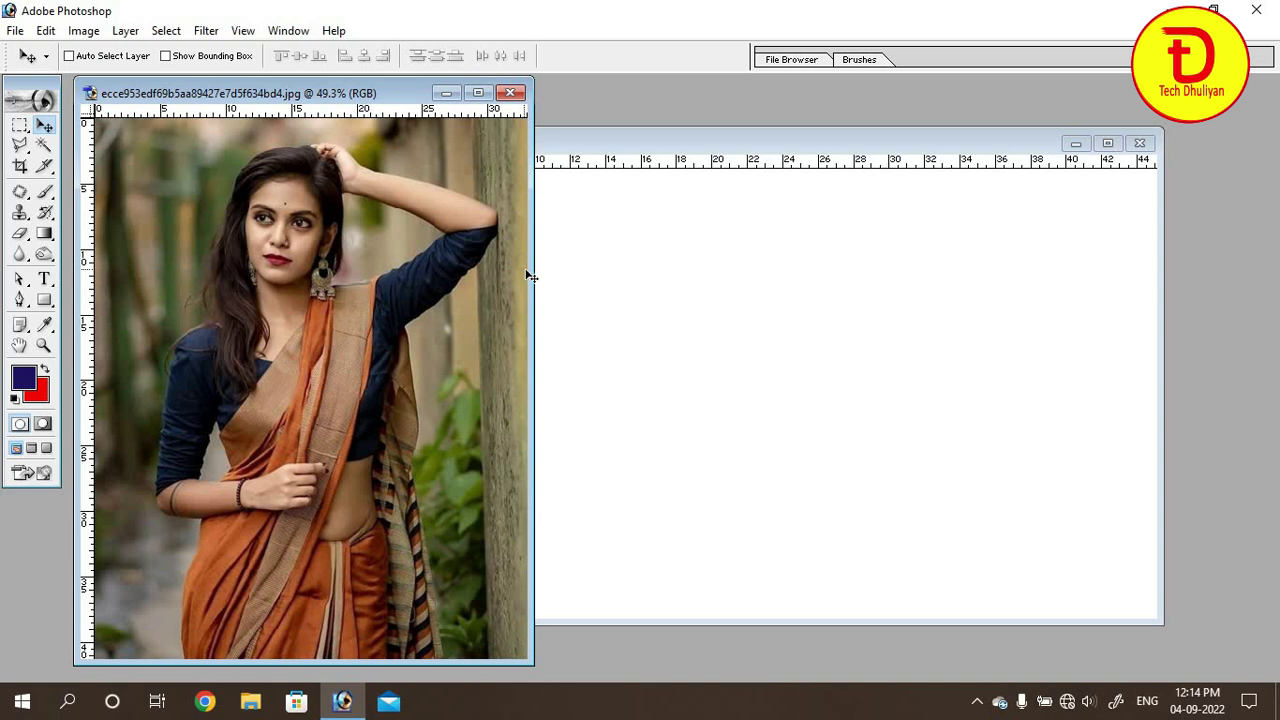
pyautogui.click(669, 288)
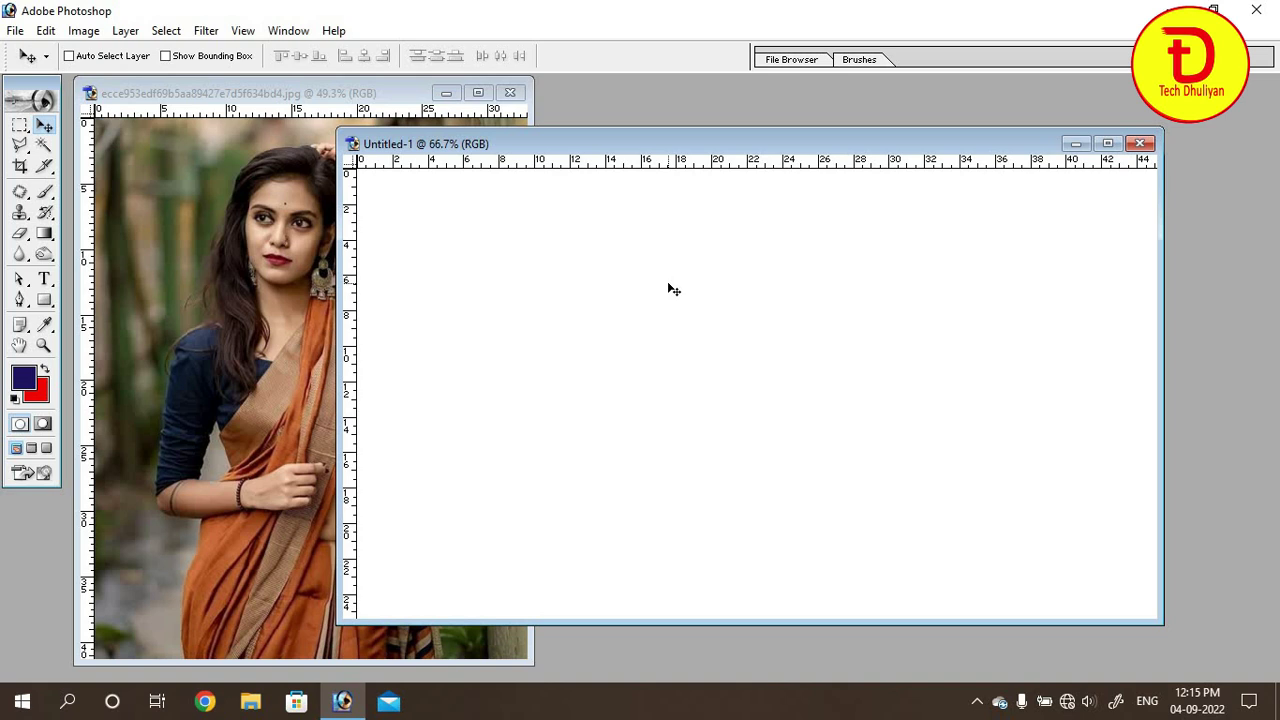
pyautogui.hotkey('ctrl', "'")
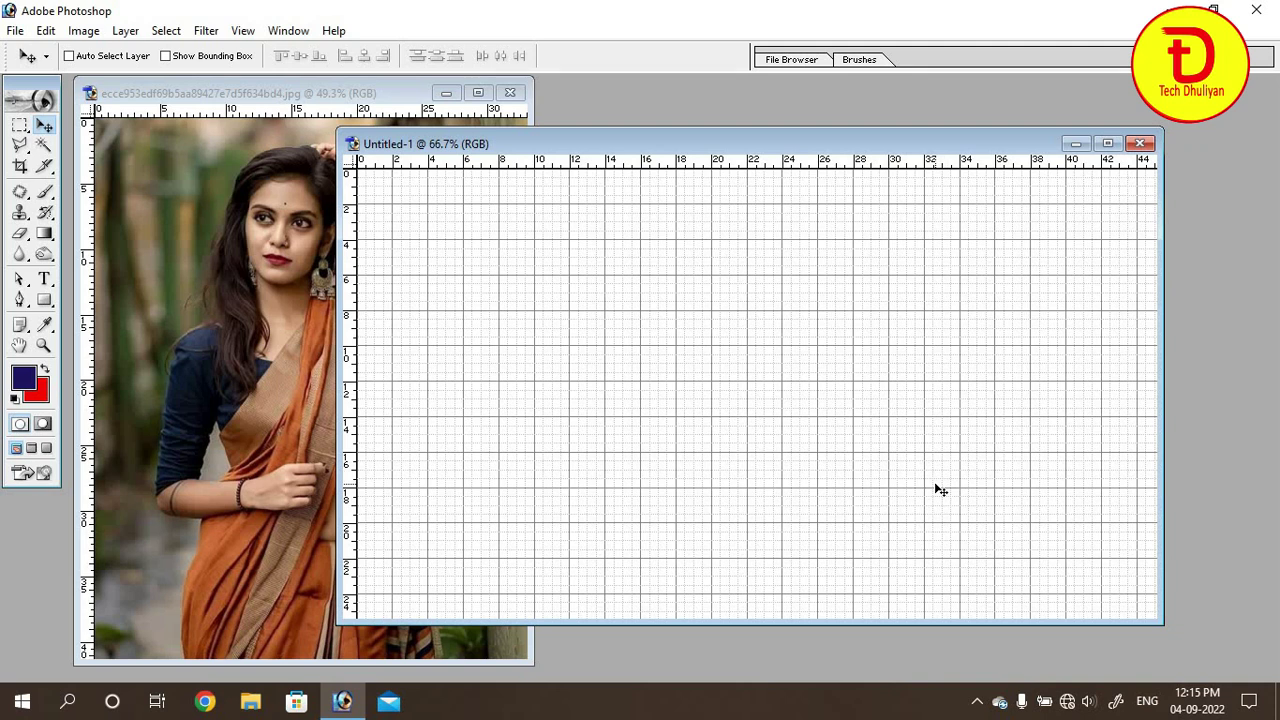
pyautogui.hotkey('ctrl', "'")
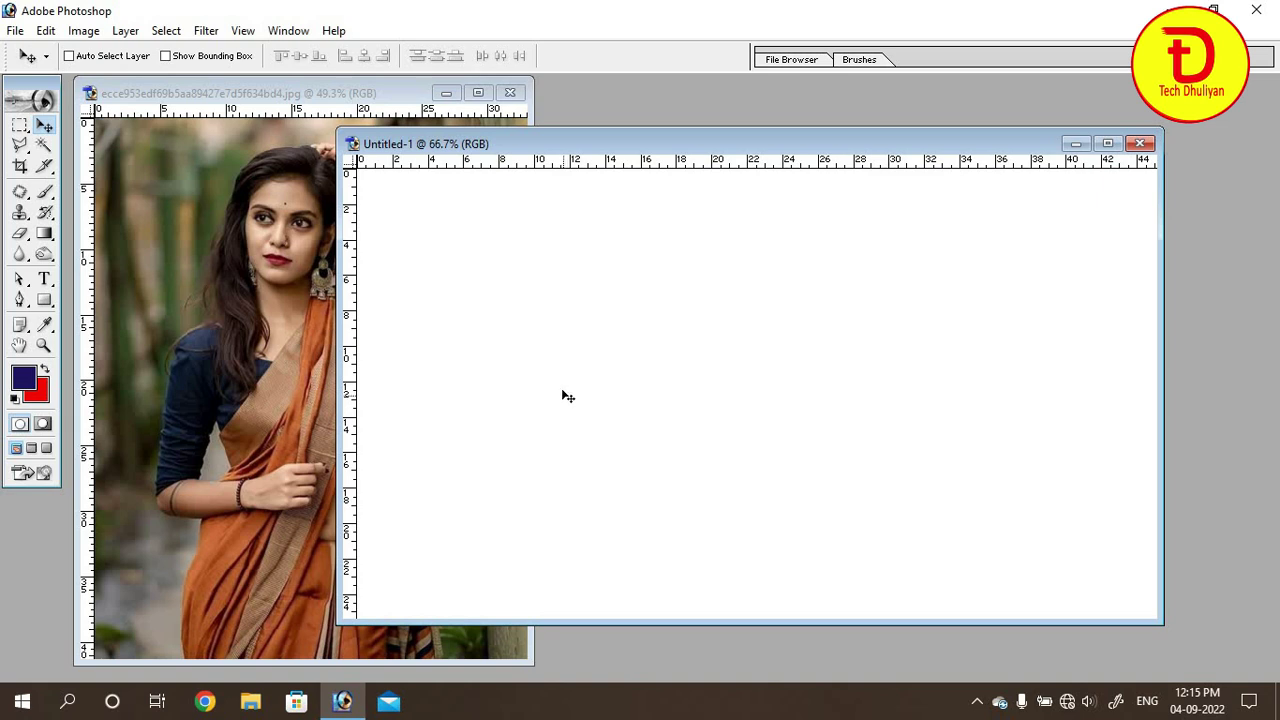
# Drag two horizontal guides and one vertical guide onto the Untitled-1 canvas.
pyautogui.moveTo(483, 166); pyautogui.dragTo(455, 280)
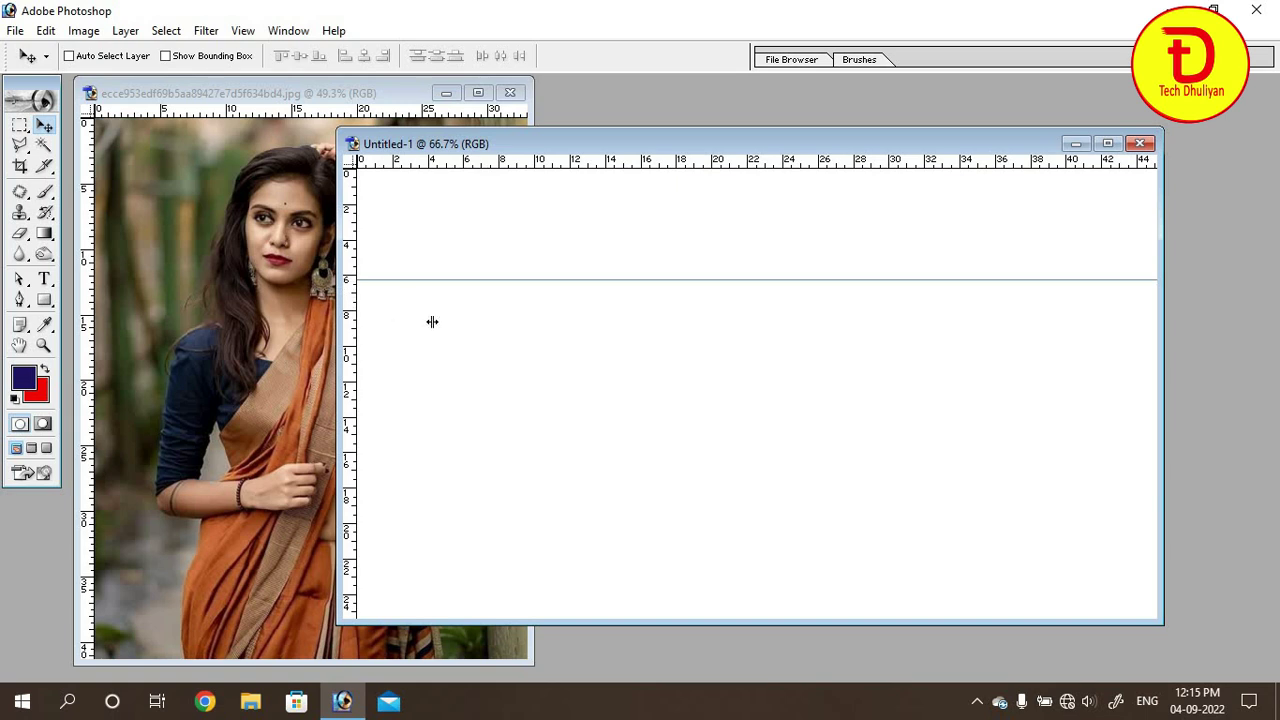
pyautogui.moveTo(356, 314)
pyautogui.mouseDown()
pyautogui.moveTo(494, 337)
pyautogui.moveTo(668, 340)
pyautogui.mouseUp()
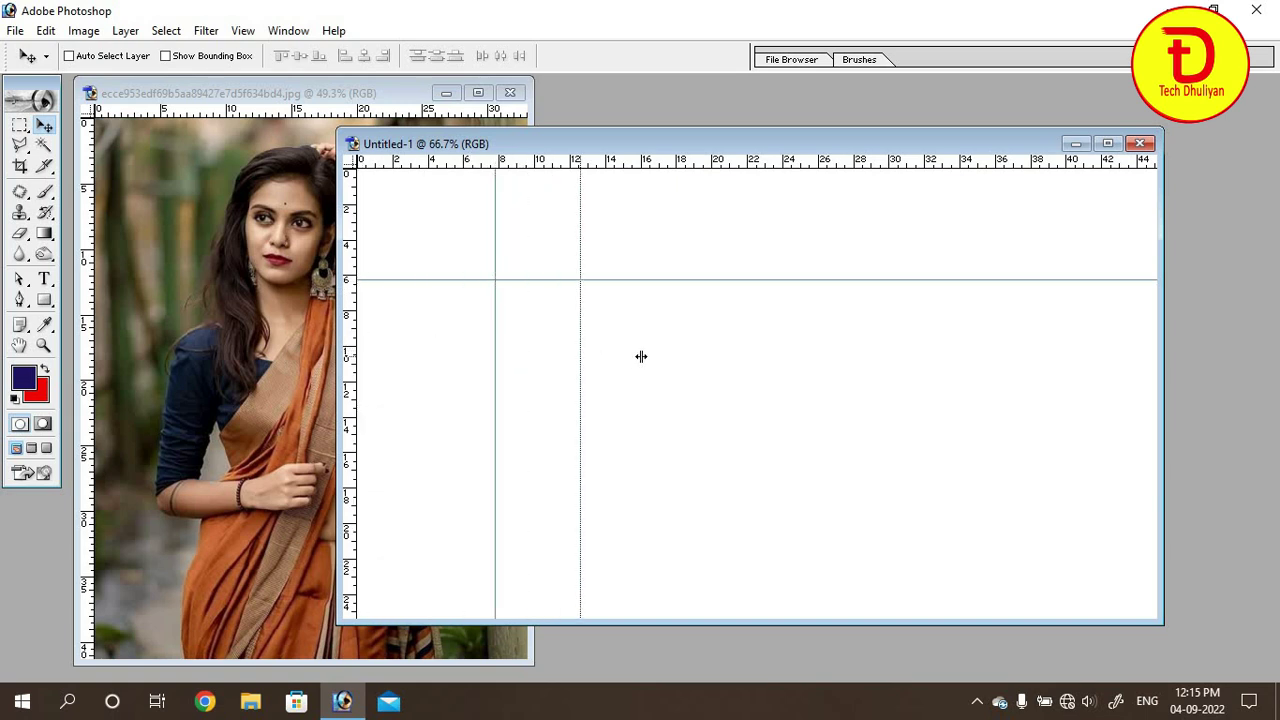
pyautogui.moveTo(776, 186); pyautogui.dragTo(784, 395)
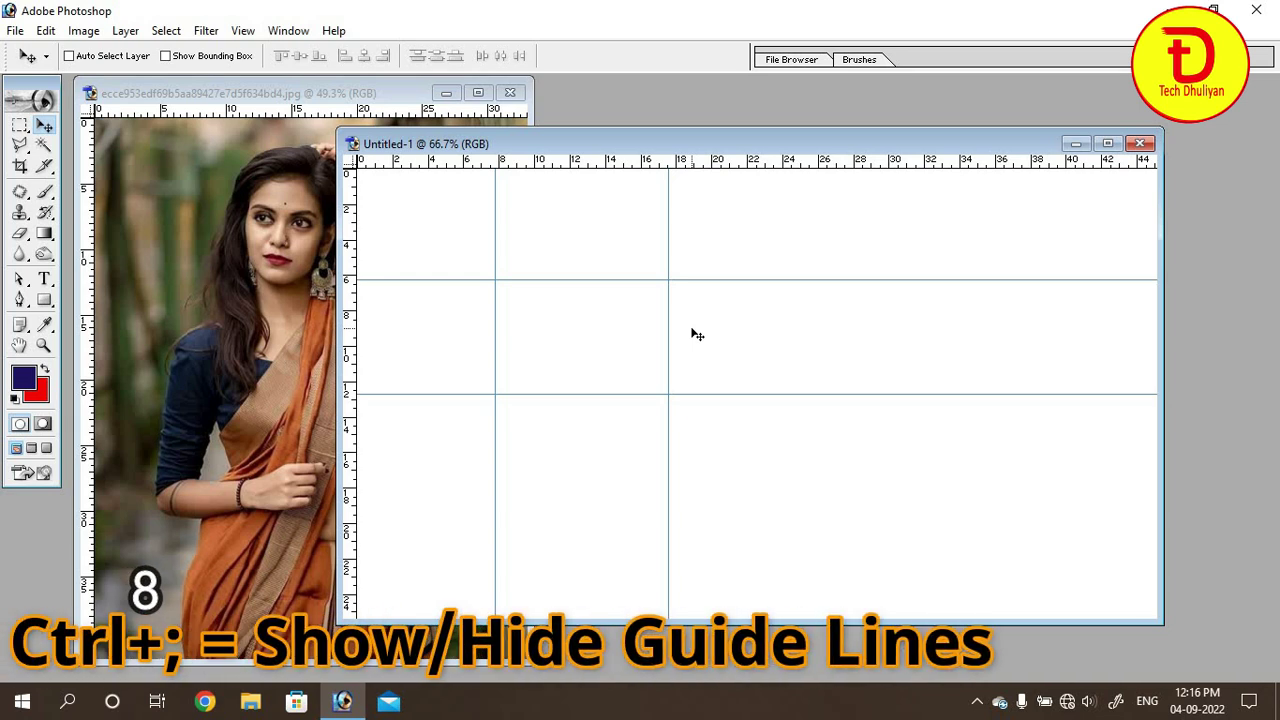
# Toggle the guides off and on twice with Ctrl+;, leaving them visible.
pyautogui.hotkey('ctrl', ';')
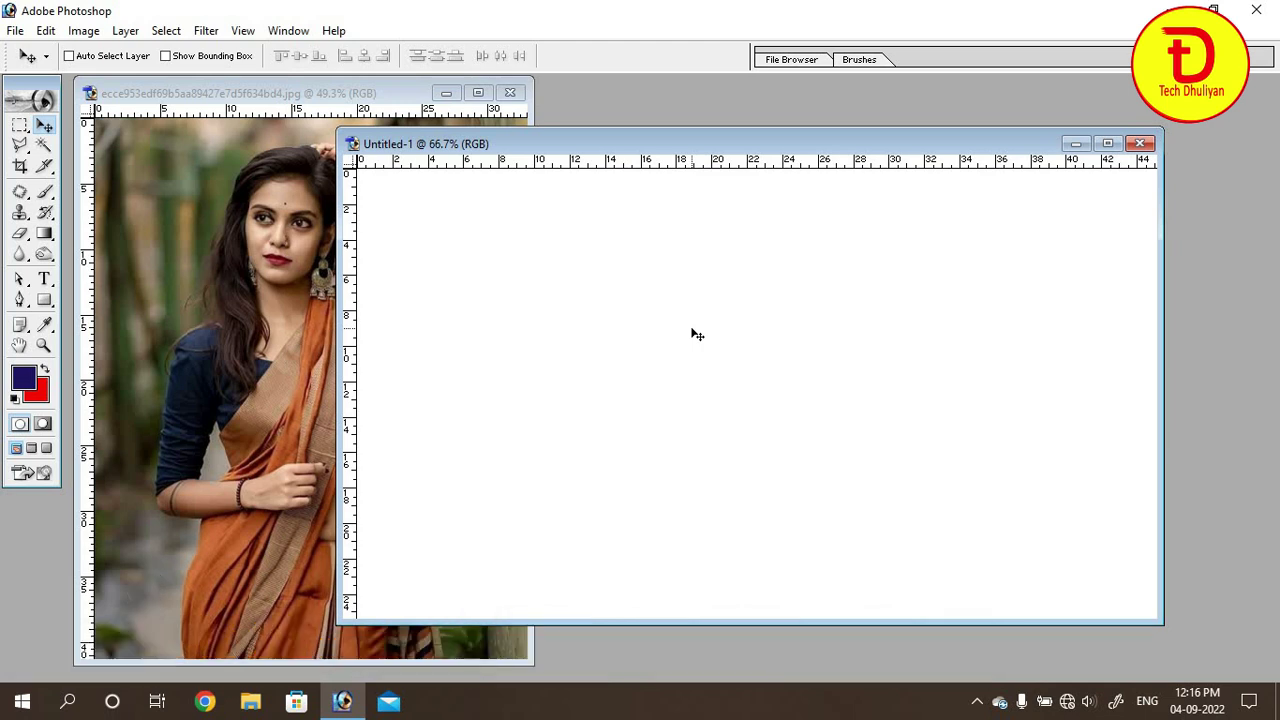
pyautogui.hotkey('ctrl', ';')
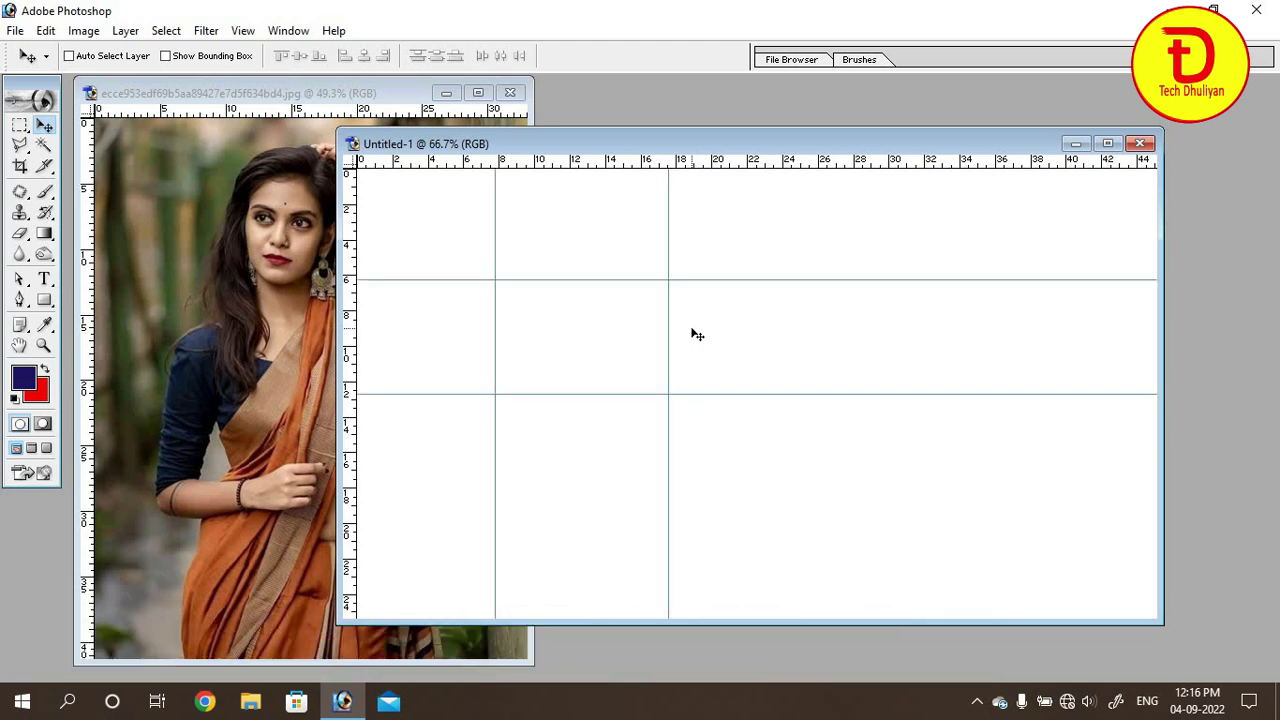
pyautogui.hotkey('ctrl', ';')
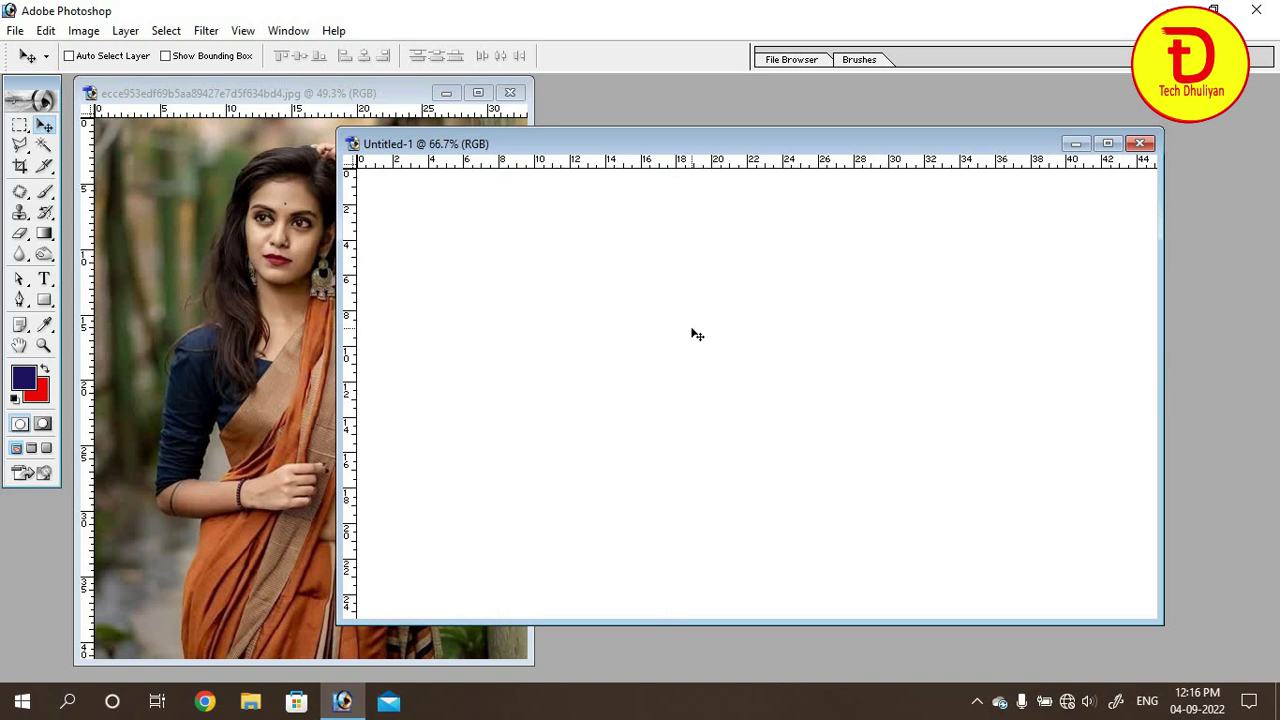
pyautogui.hotkey('ctrl', ';')
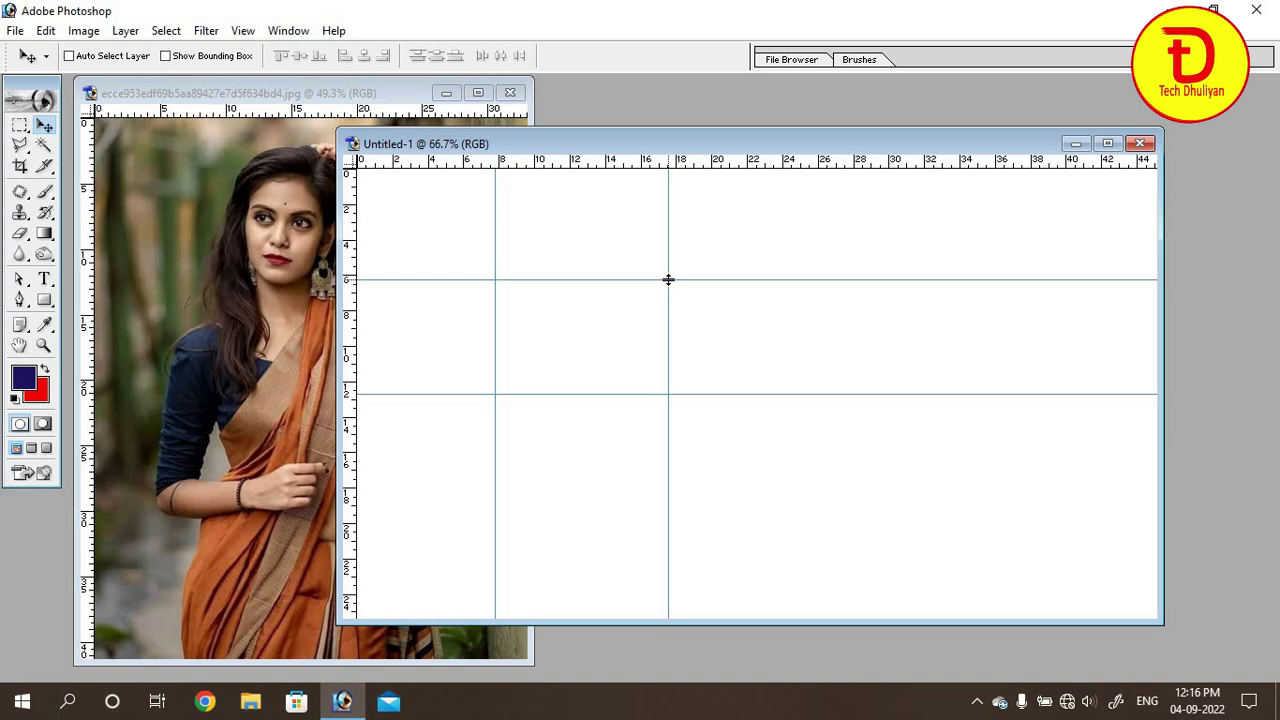
# Lock the guides on Untitled-1, show the grid, then hide grid and guides.
pyautogui.moveTo(668, 279)
pyautogui.mouseDown()
pyautogui.moveTo(668, 248)
pyautogui.moveTo(675, 278)
pyautogui.mouseUp()
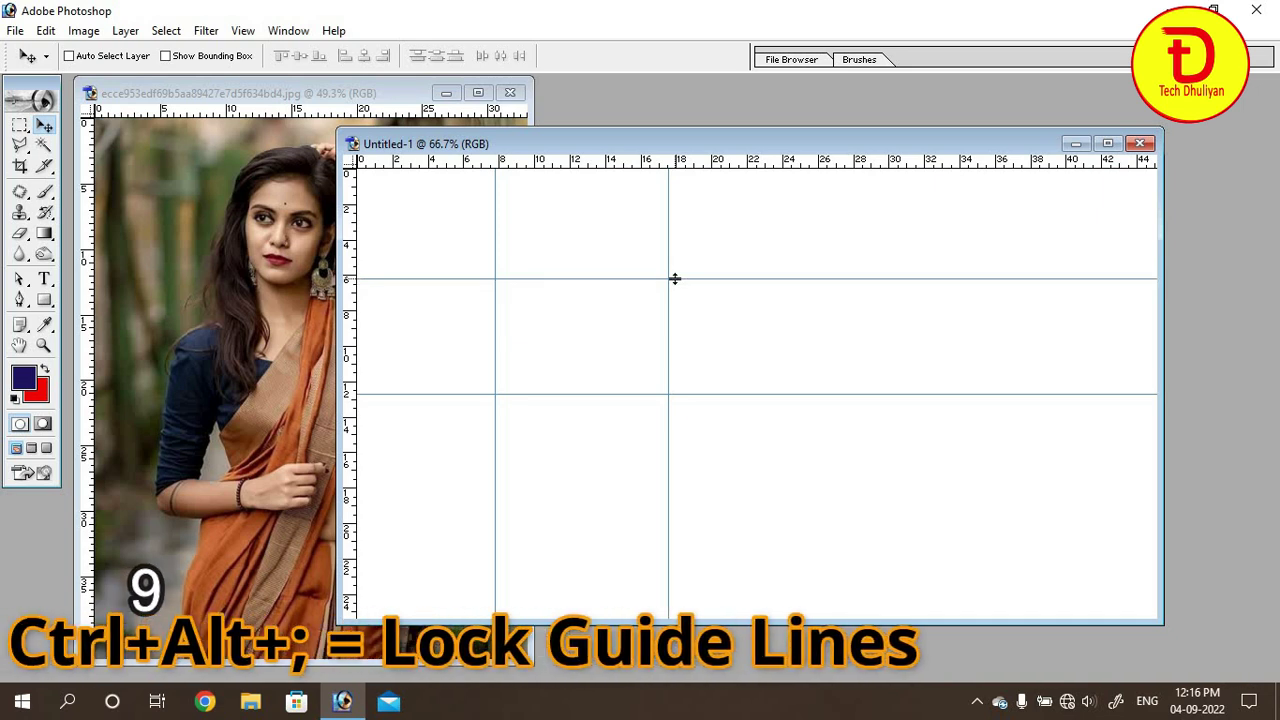
pyautogui.hotkey('ctrl', 'alt', ';')
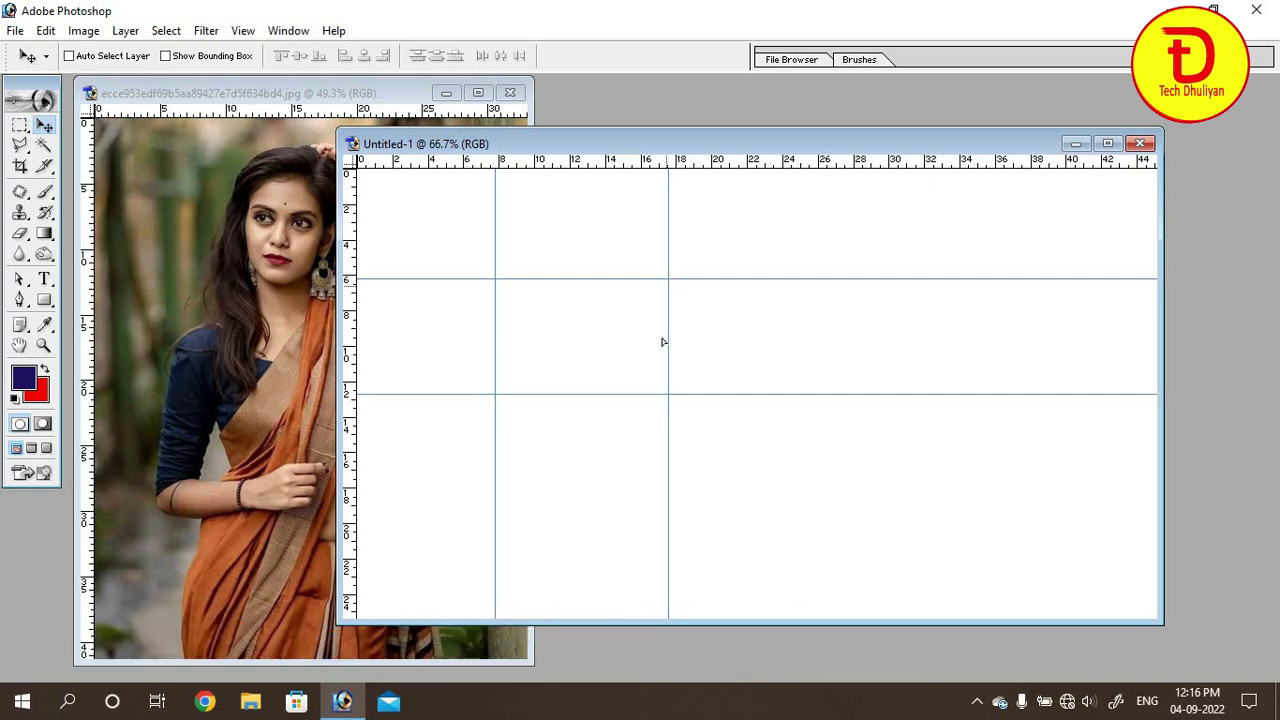
pyautogui.click(670, 286)
pyautogui.click(642, 276)
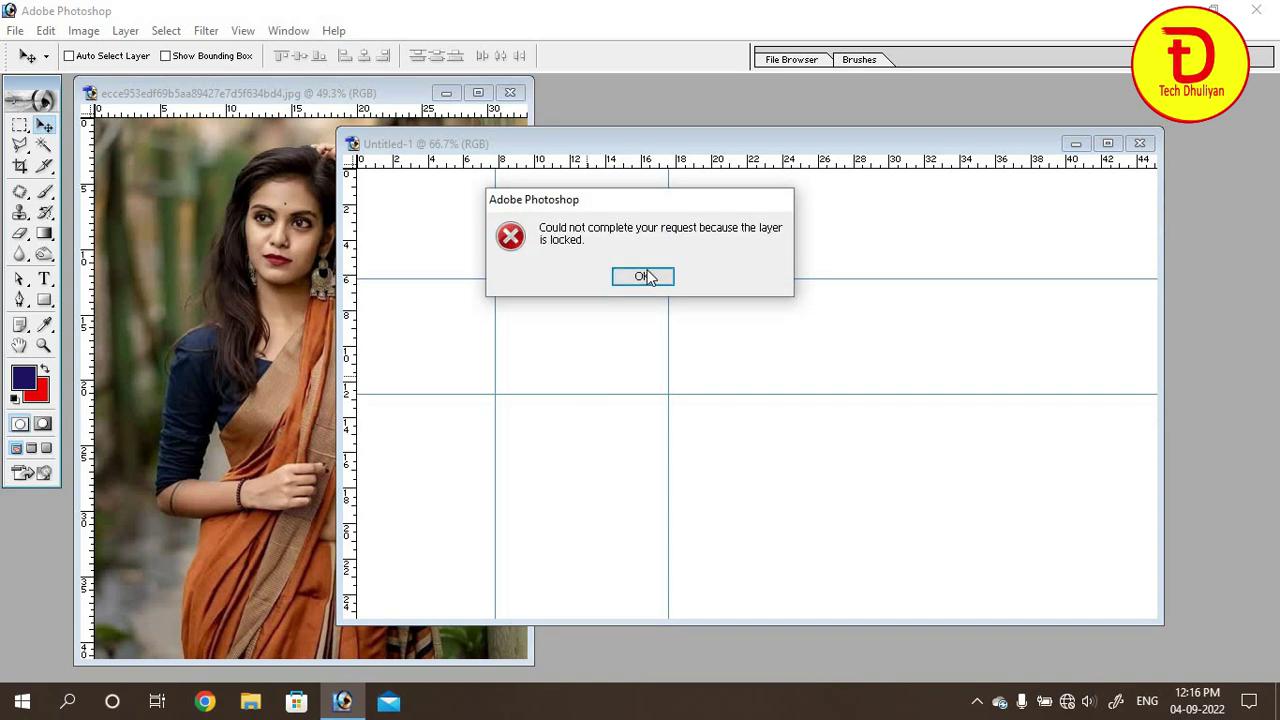
pyautogui.click(642, 276)
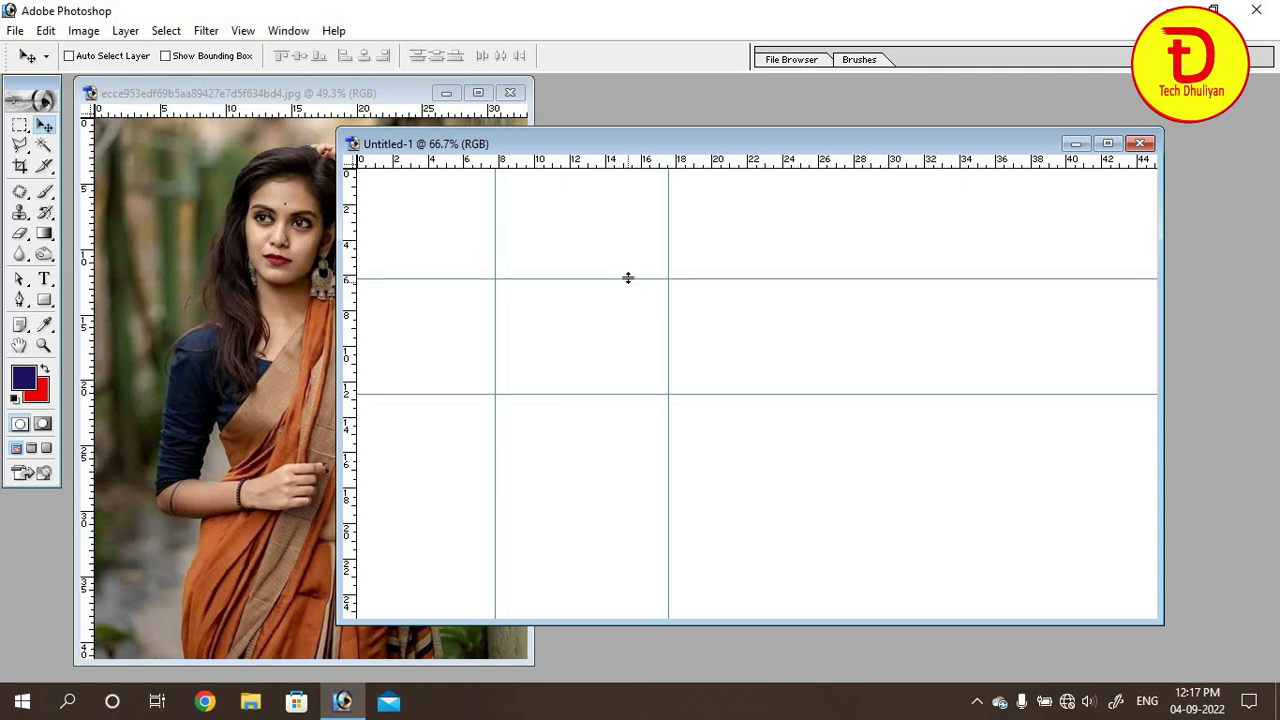
pyautogui.moveTo(632, 281); pyautogui.dragTo(629, 274)
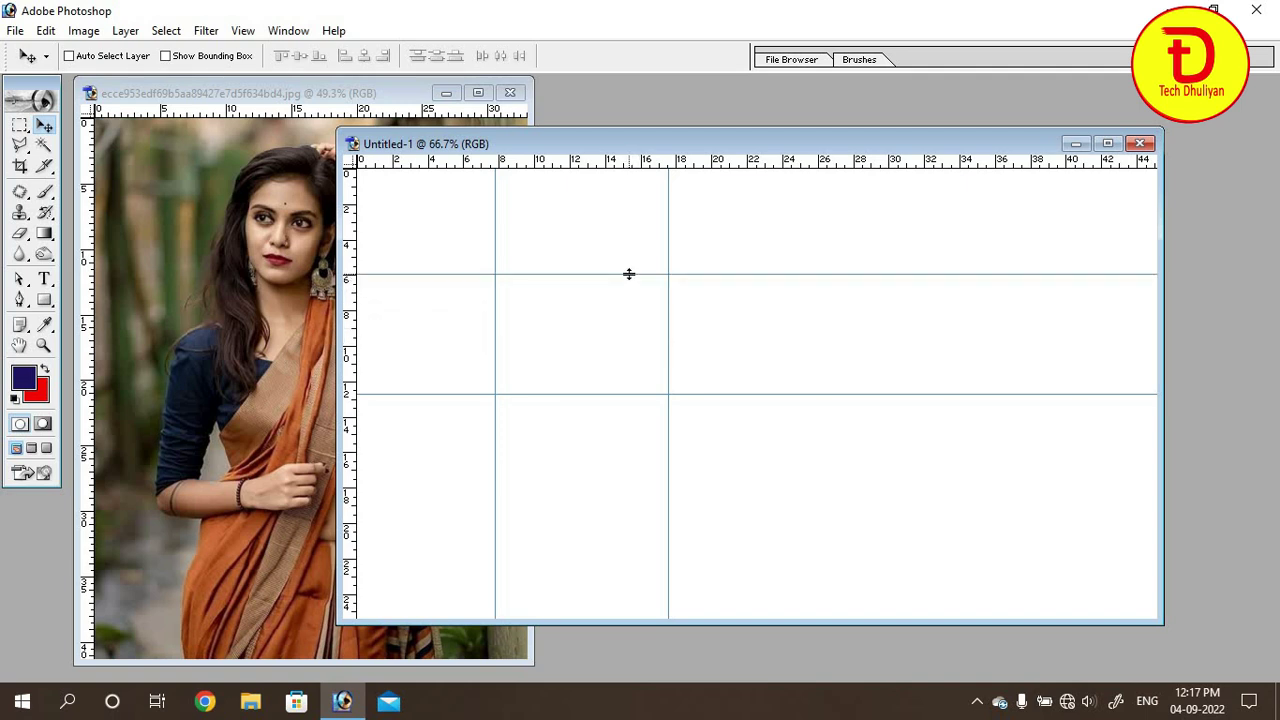
pyautogui.hotkey('ctrl', "'")
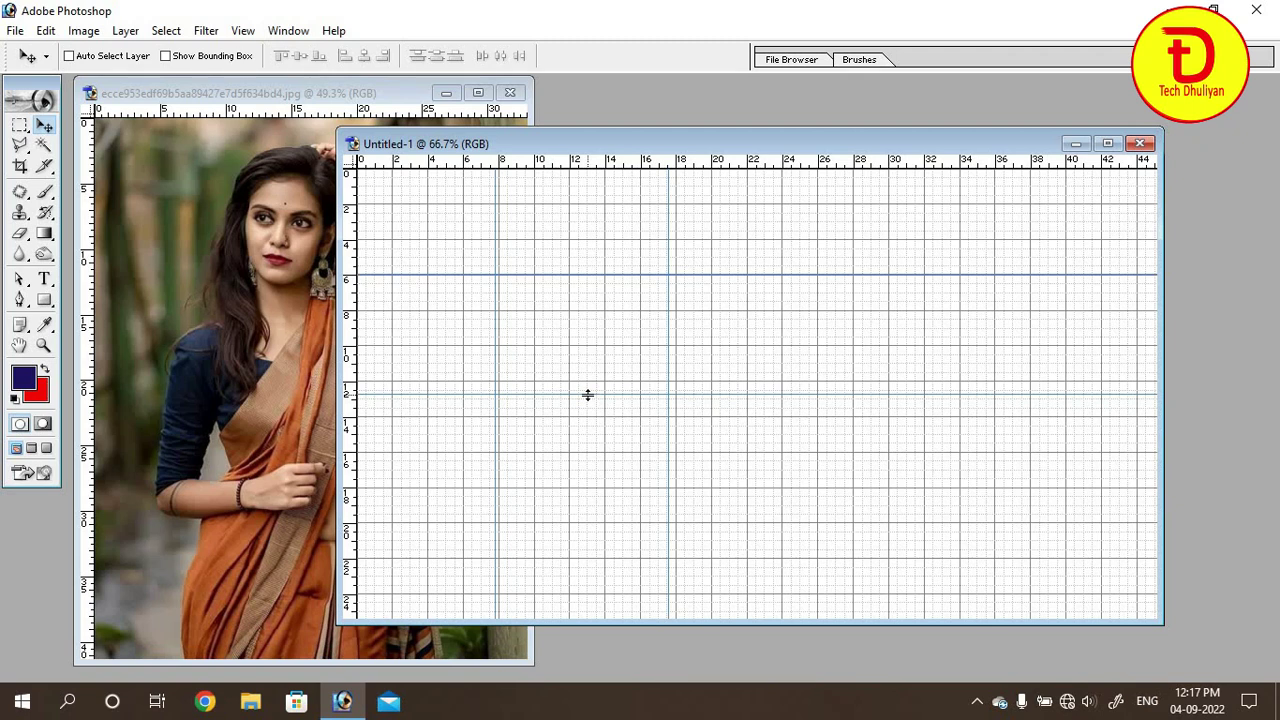
pyautogui.hotkey('ctrl', 'h')
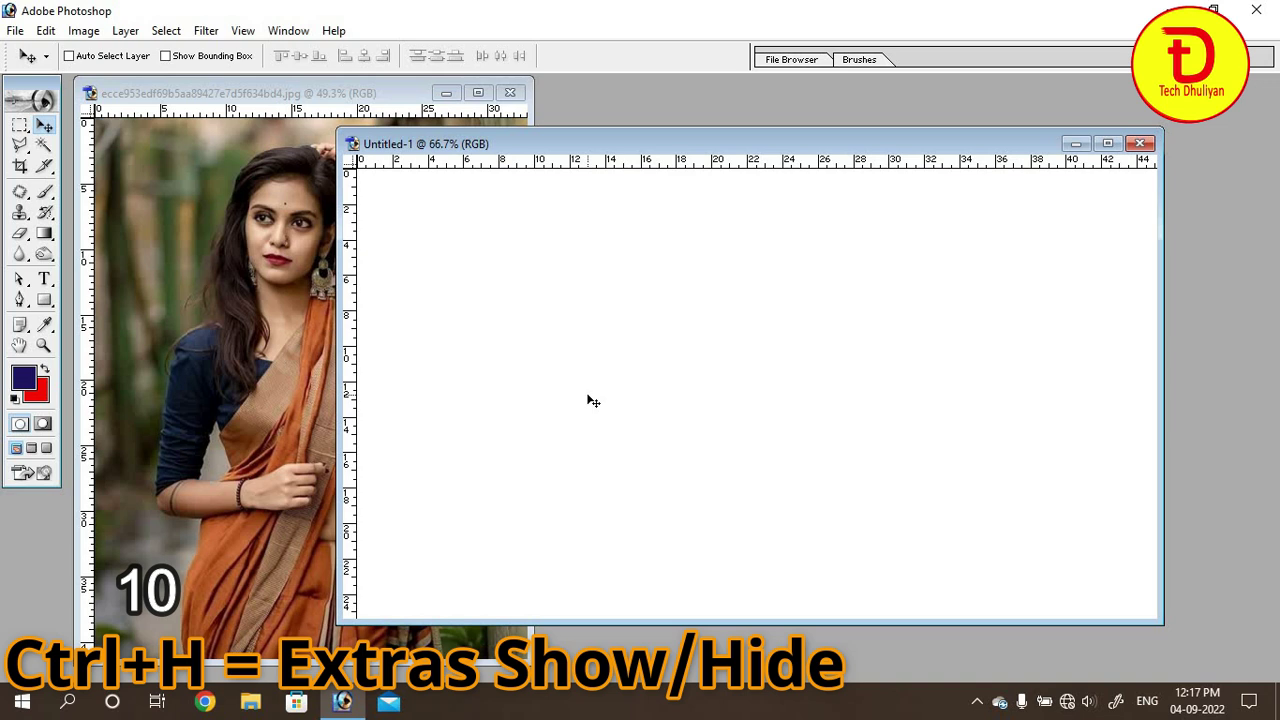
# Move the selected left eye patch down onto her hair, leaving a red square.
pyautogui.click(243, 247)
pyautogui.click(20, 125)
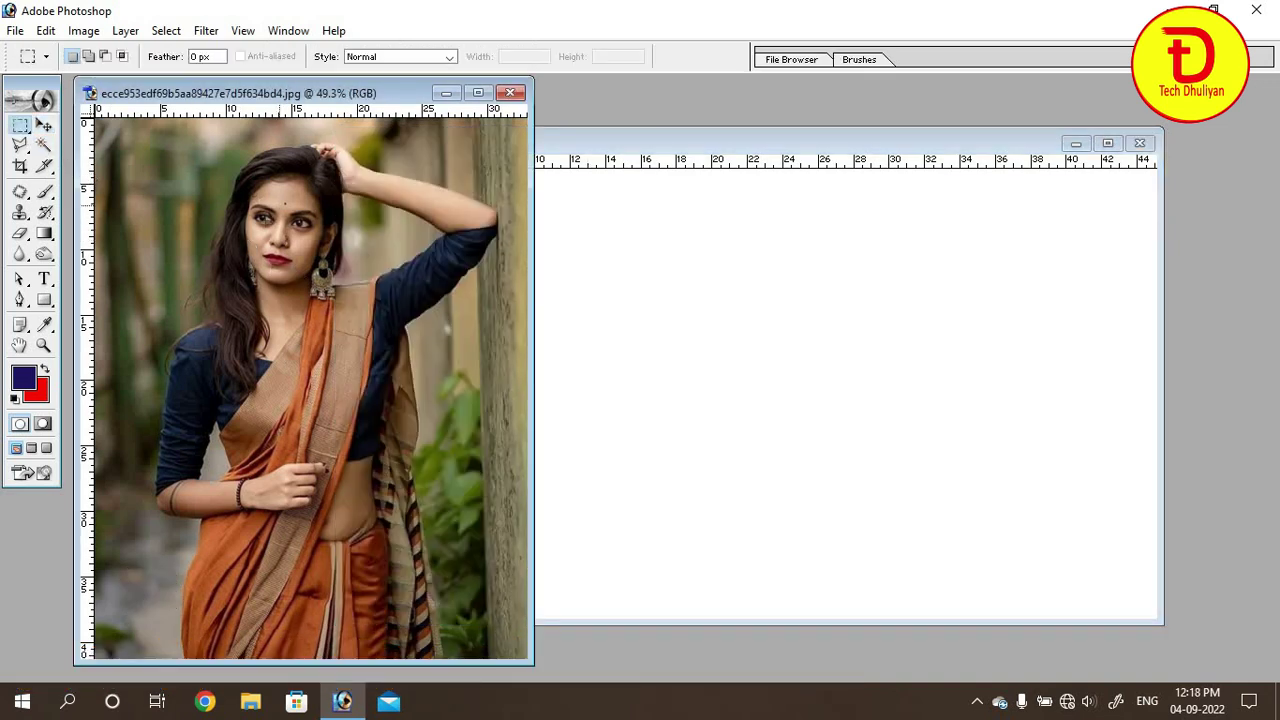
pyautogui.click(44, 125)
pyautogui.moveTo(262, 233); pyautogui.dragTo(214, 330)
pyautogui.hotkey('ctrl', 'd')
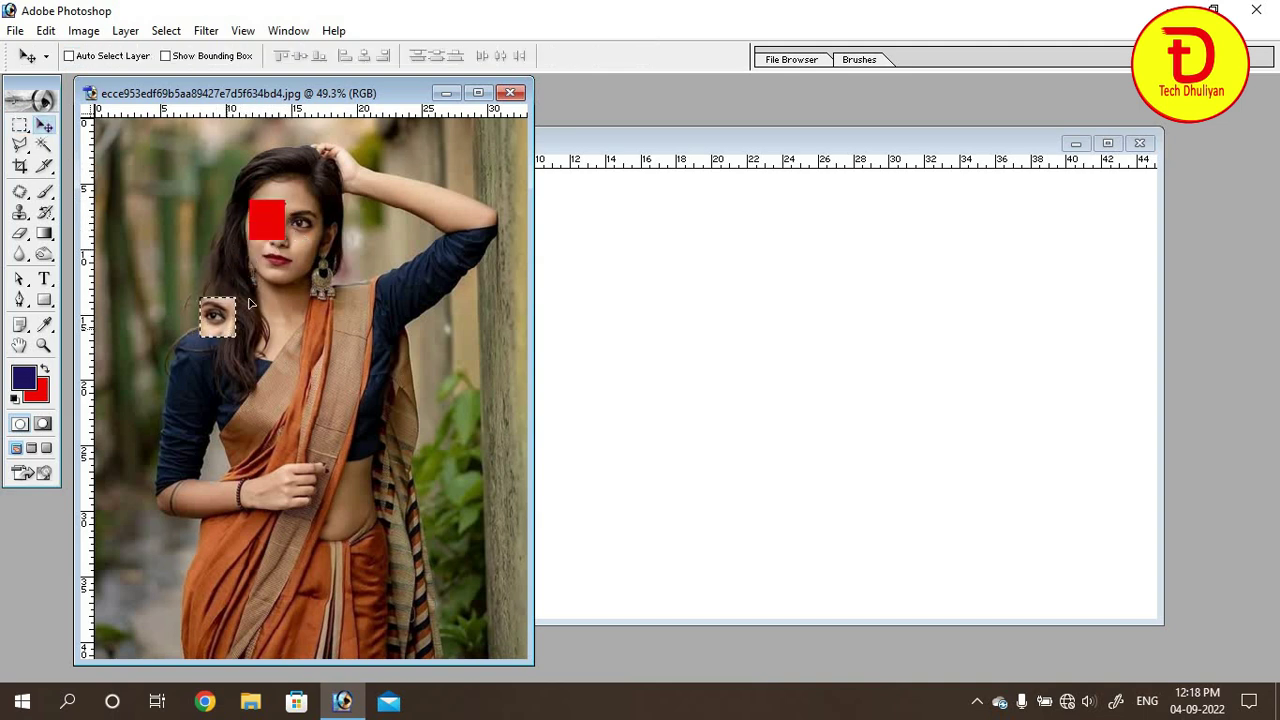
# Select and move the right eye, then toggle that move with Ctrl+Z.
pyautogui.press('m')
pyautogui.moveTo(292, 207)
pyautogui.mouseDown()
pyautogui.moveTo(330, 260)
pyautogui.moveTo(297, 386)
pyautogui.mouseUp()
pyautogui.press('v')
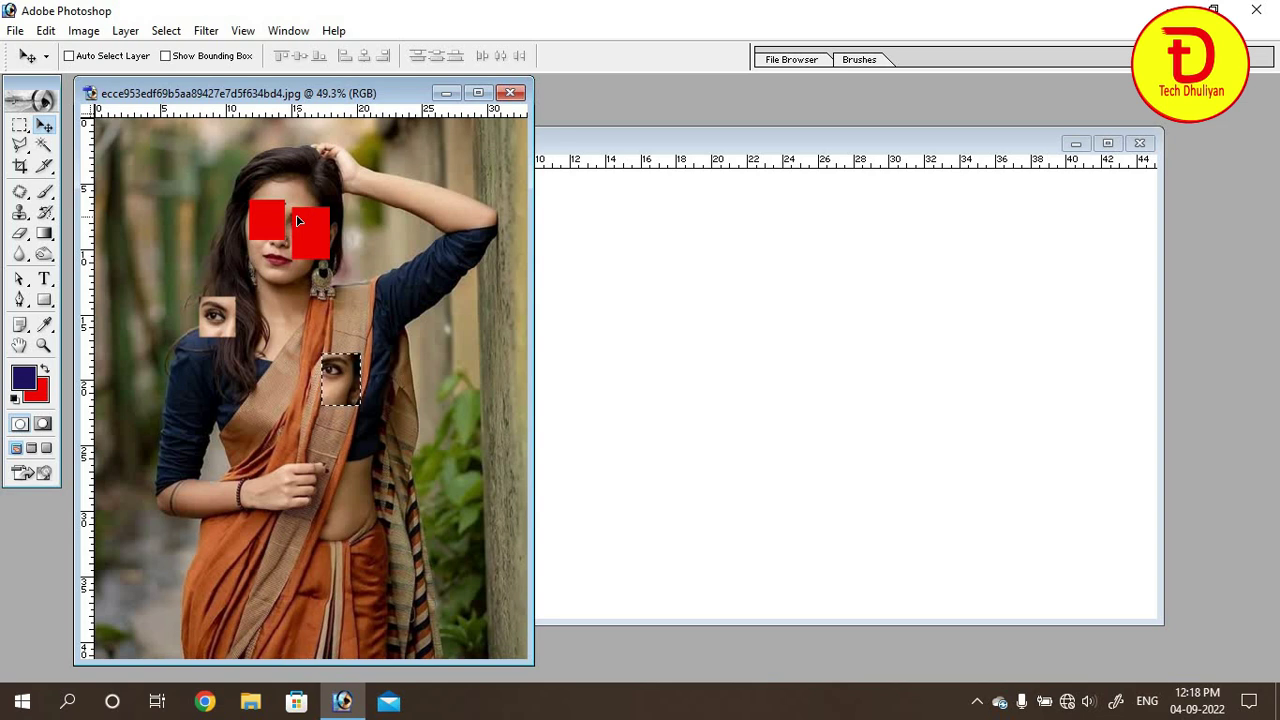
pyautogui.hotkey('ctrl', 'z')
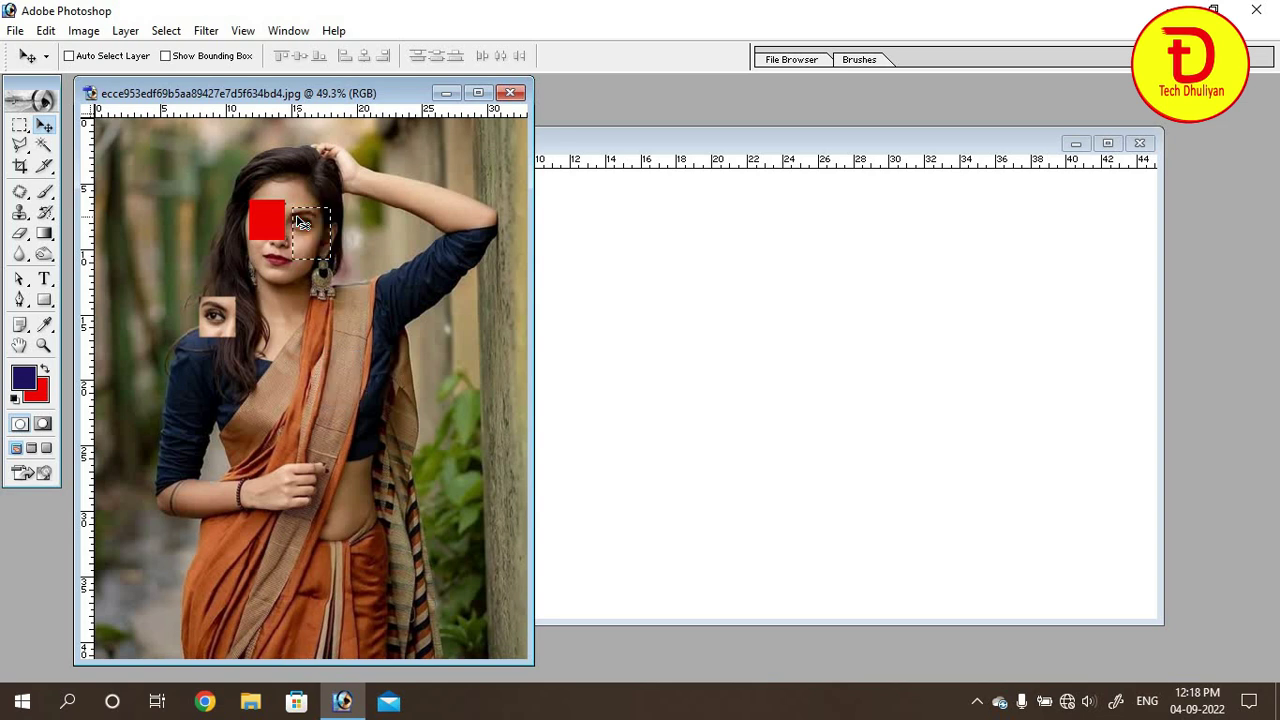
pyautogui.hotkey('ctrl', 'z')
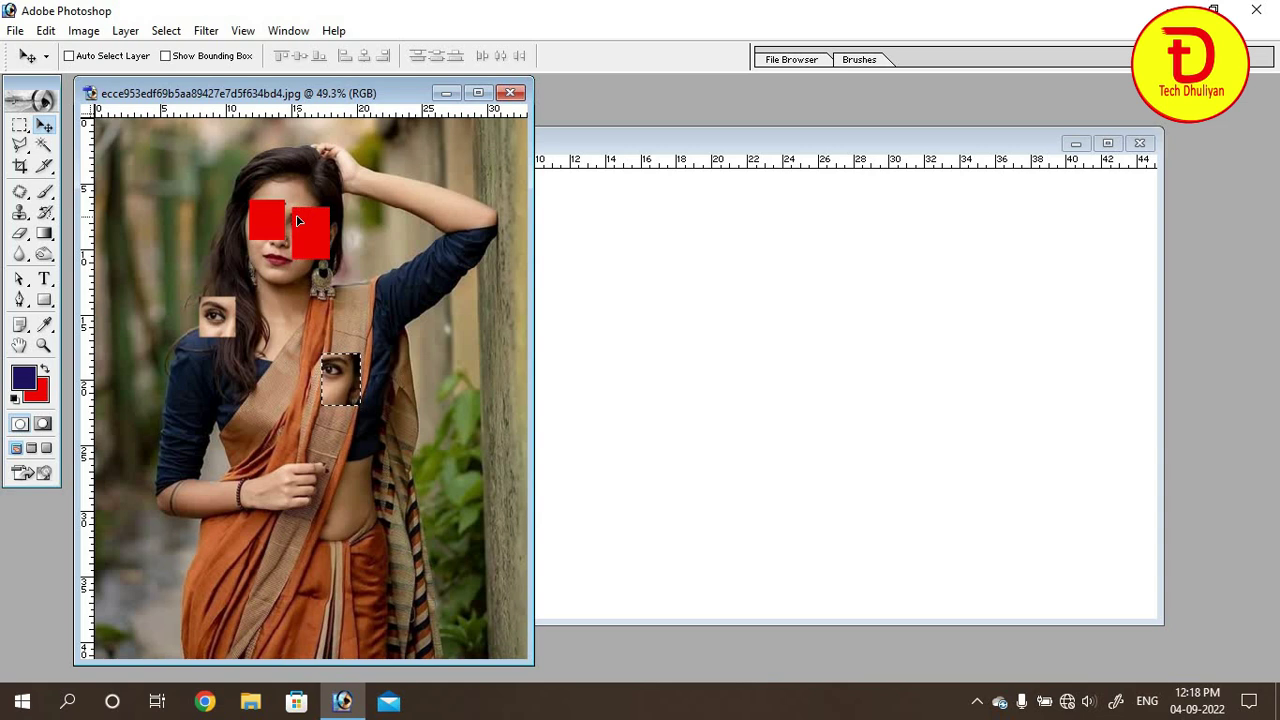
pyautogui.hotkey('ctrl', 'z')
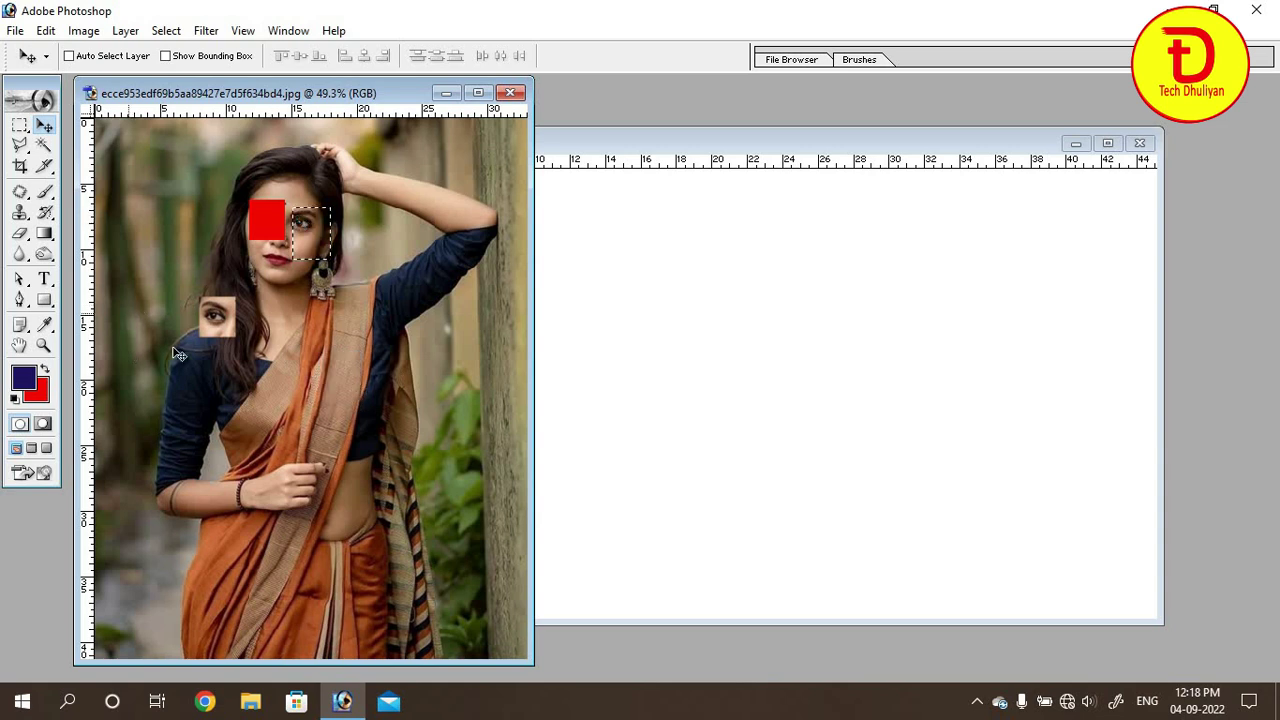
pyautogui.hotkey('ctrl', 'z')
pyautogui.hotkey('ctrl', 'z')
pyautogui.hotkey('ctrl', 'z')
pyautogui.hotkey('ctrl', 'z')
pyautogui.hotkey('ctrl', 'z')
pyautogui.hotkey('ctrl', 'z')
pyautogui.hotkey('ctrl', 'z')
pyautogui.hotkey('ctrl', 'z')
pyautogui.hotkey('ctrl', 'z')
pyautogui.hotkey('ctrl', 'z')
pyautogui.hotkey('ctrl', 'z')
pyautogui.hotkey('ctrl', 'z')
pyautogui.hotkey('ctrl', 'z')
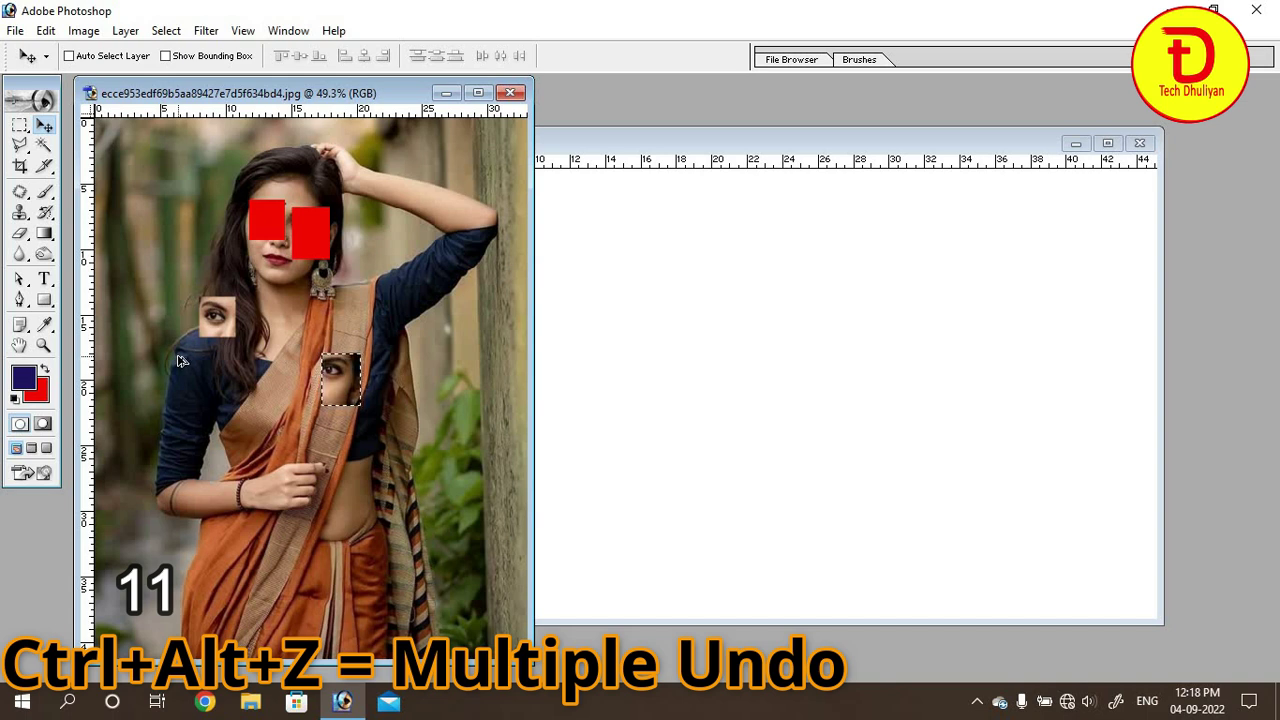
# Undo with Ctrl+Alt+Z, redo with Ctrl+Shift+Z, then undo back to the original photo.
pyautogui.hotkey('ctrl', 'alt', 'z')
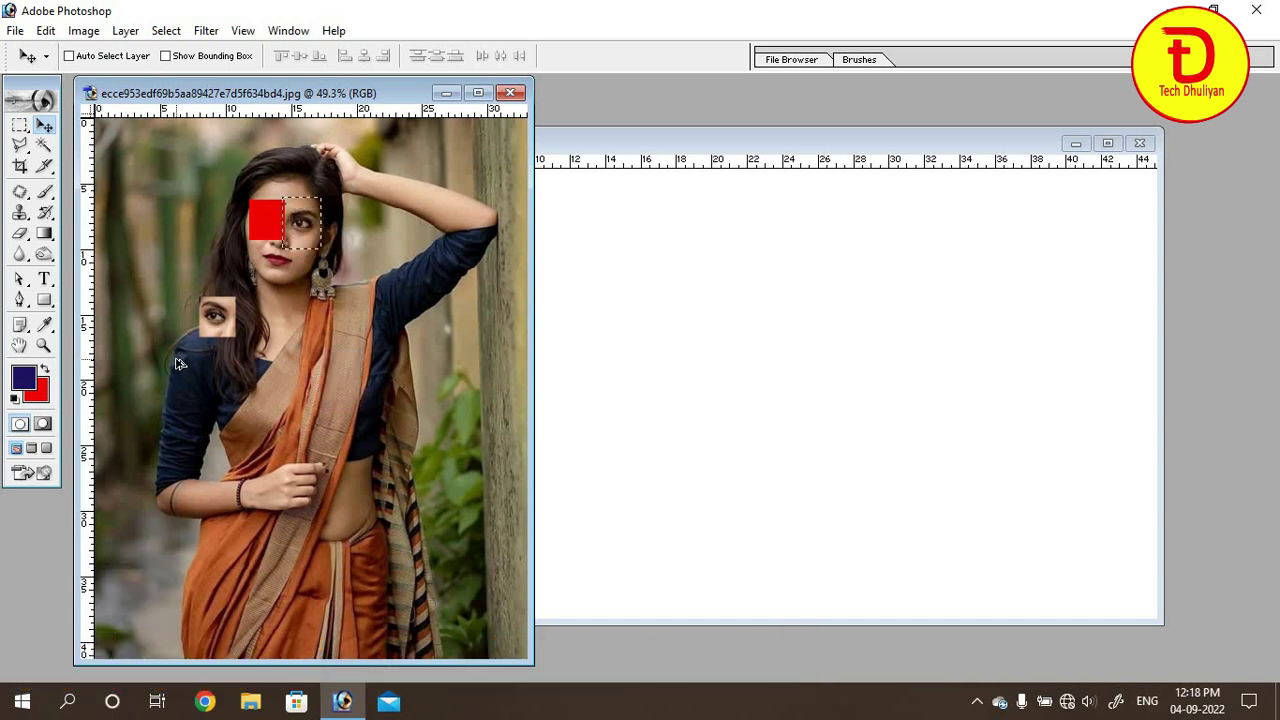
pyautogui.hotkey('ctrl', 'alt', 'z')
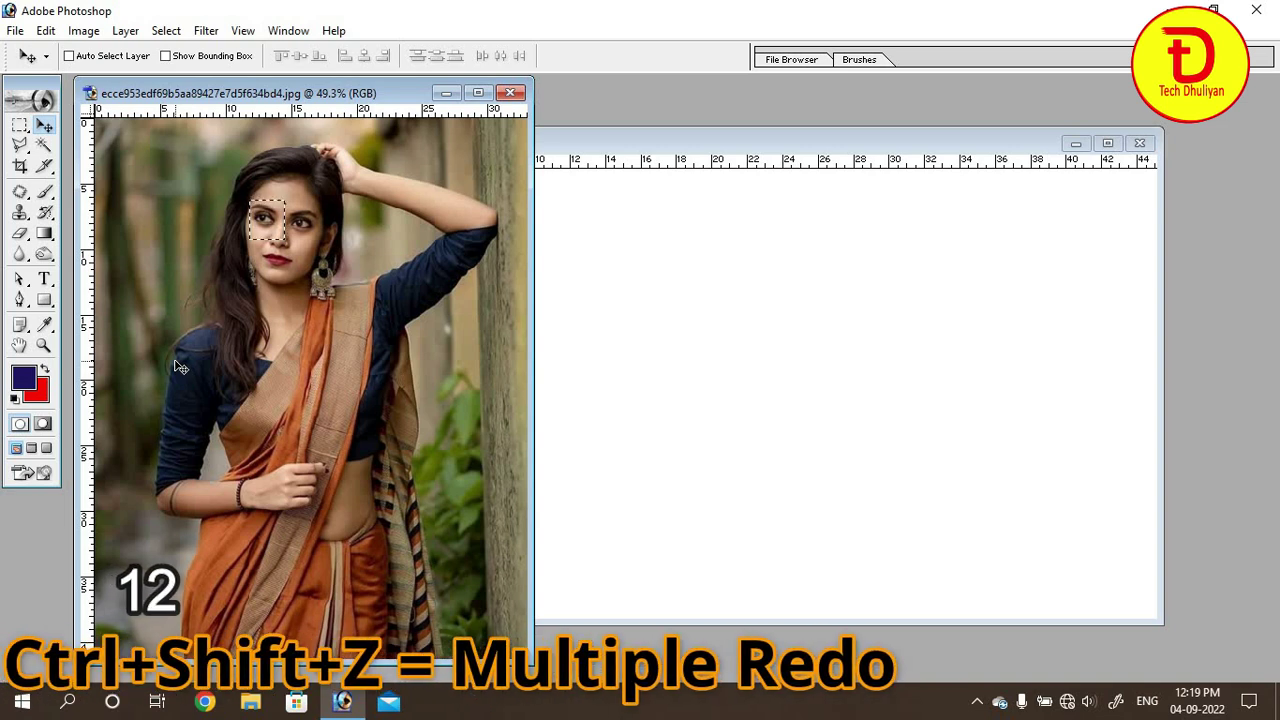
pyautogui.hotkey('ctrl', 'shift', 'z')
pyautogui.hotkey('ctrl', 'shift', 'z')
pyautogui.hotkey('ctrl', 'shift', 'z')
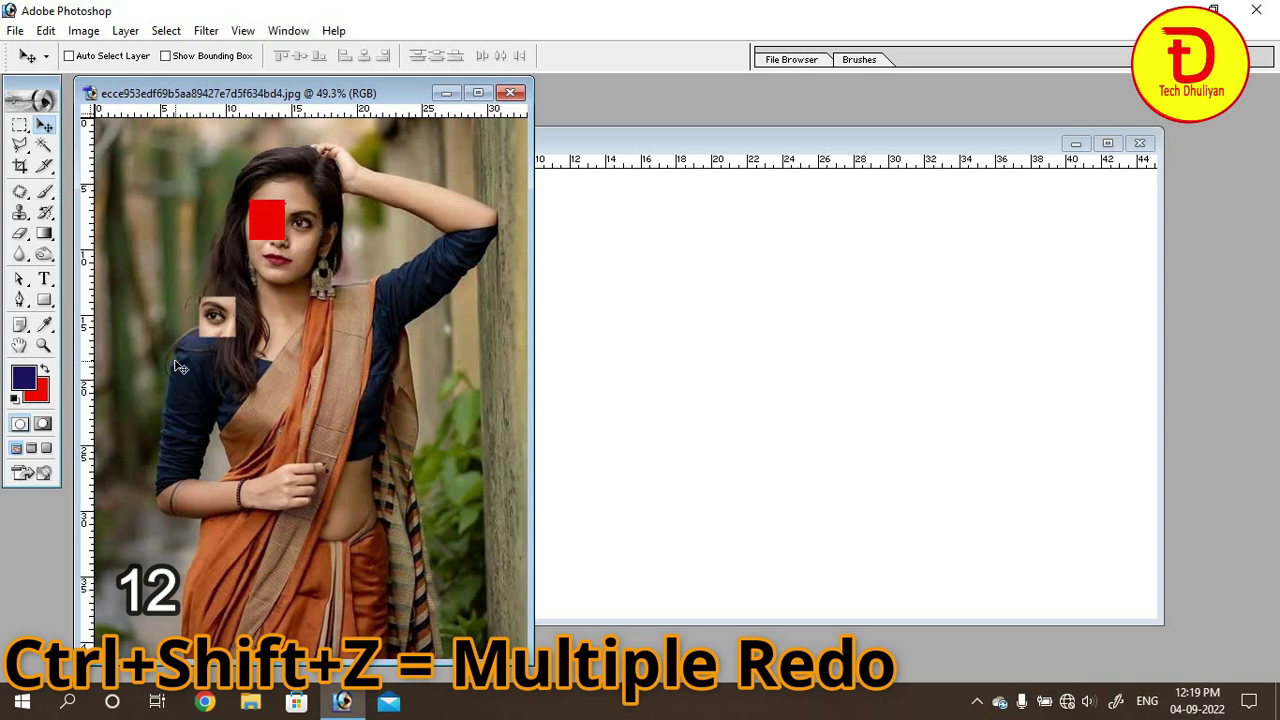
pyautogui.hotkey('ctrl', 'shift', 'z')
pyautogui.hotkey('ctrl', 'shift', 'z')
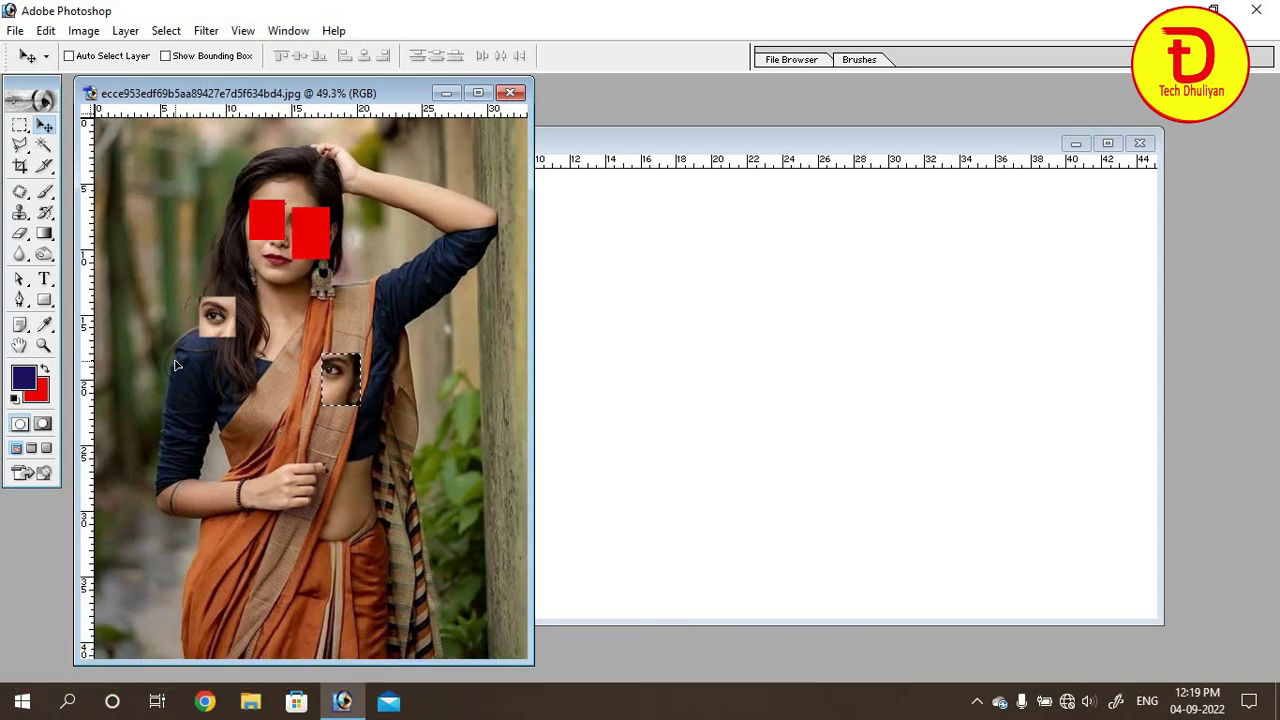
pyautogui.hotkey('ctrl', 'alt', 'z')
pyautogui.hotkey('ctrl', 'alt', 'z')
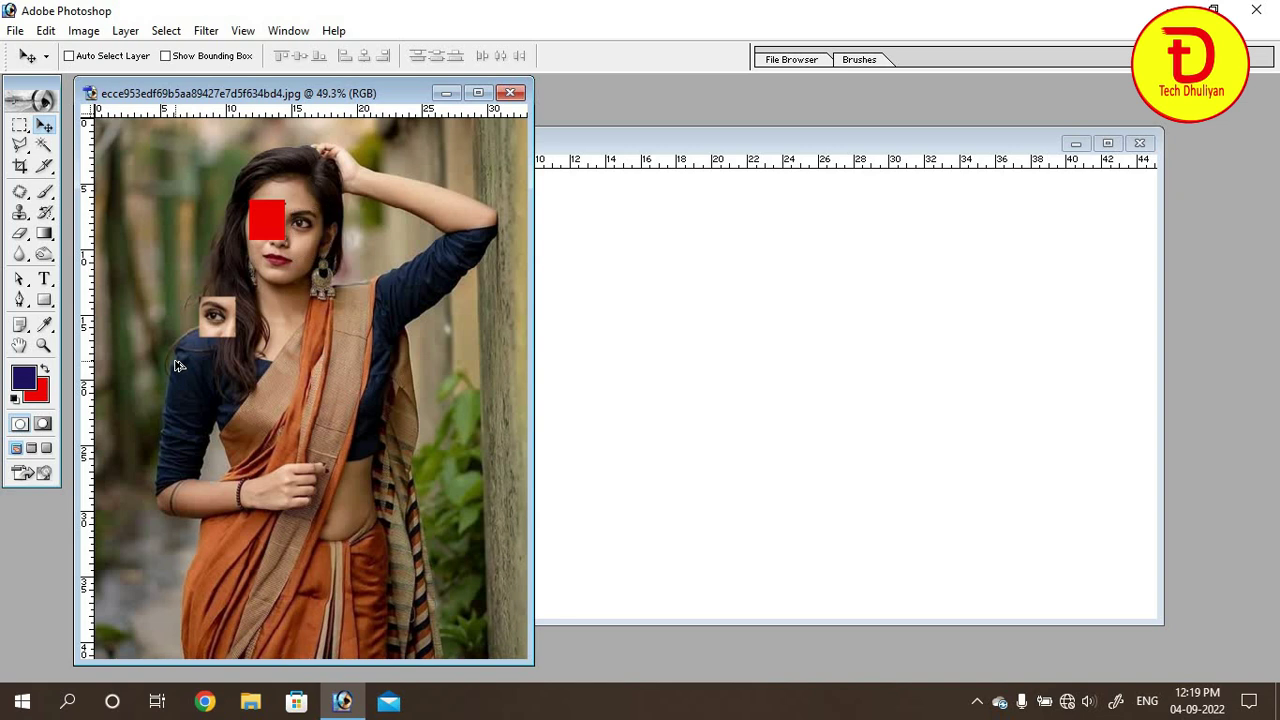
pyautogui.hotkey('ctrl', 'alt', 'z')
pyautogui.hotkey('ctrl', 'alt', 'z')
pyautogui.hotkey('ctrl', 'alt', 'z')
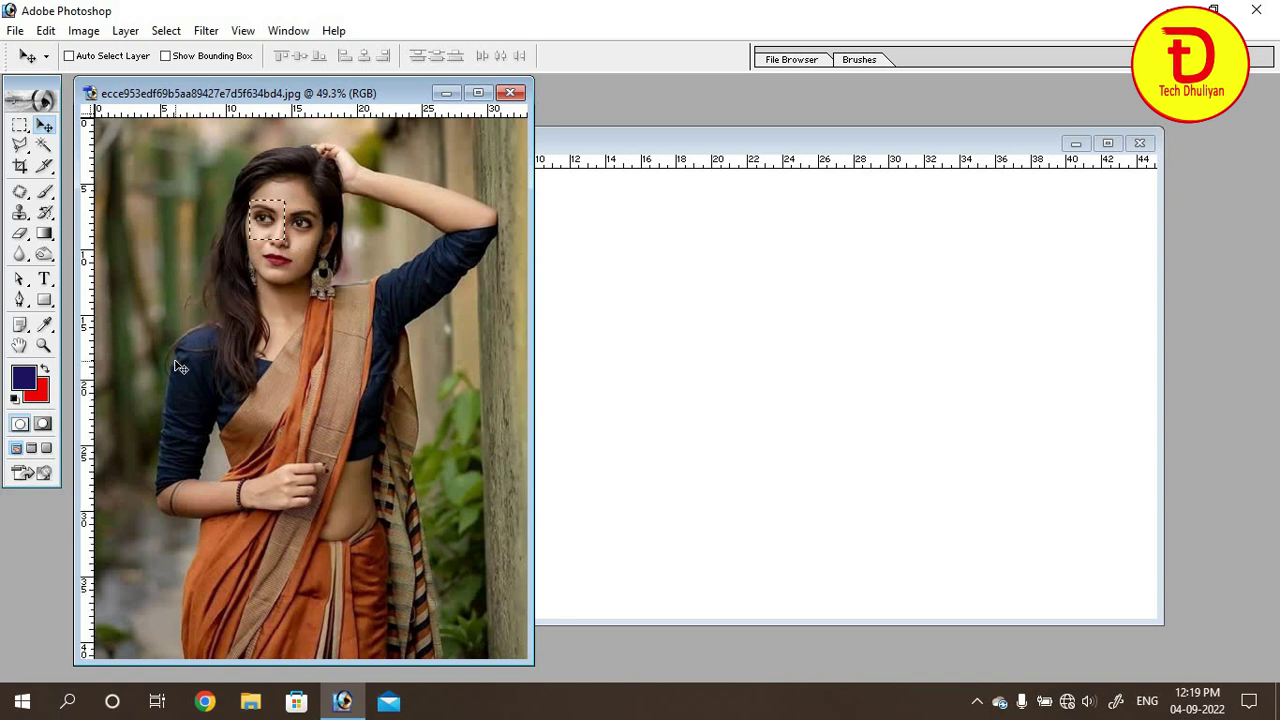
pyautogui.hotkey('ctrl', 'alt', 'z')
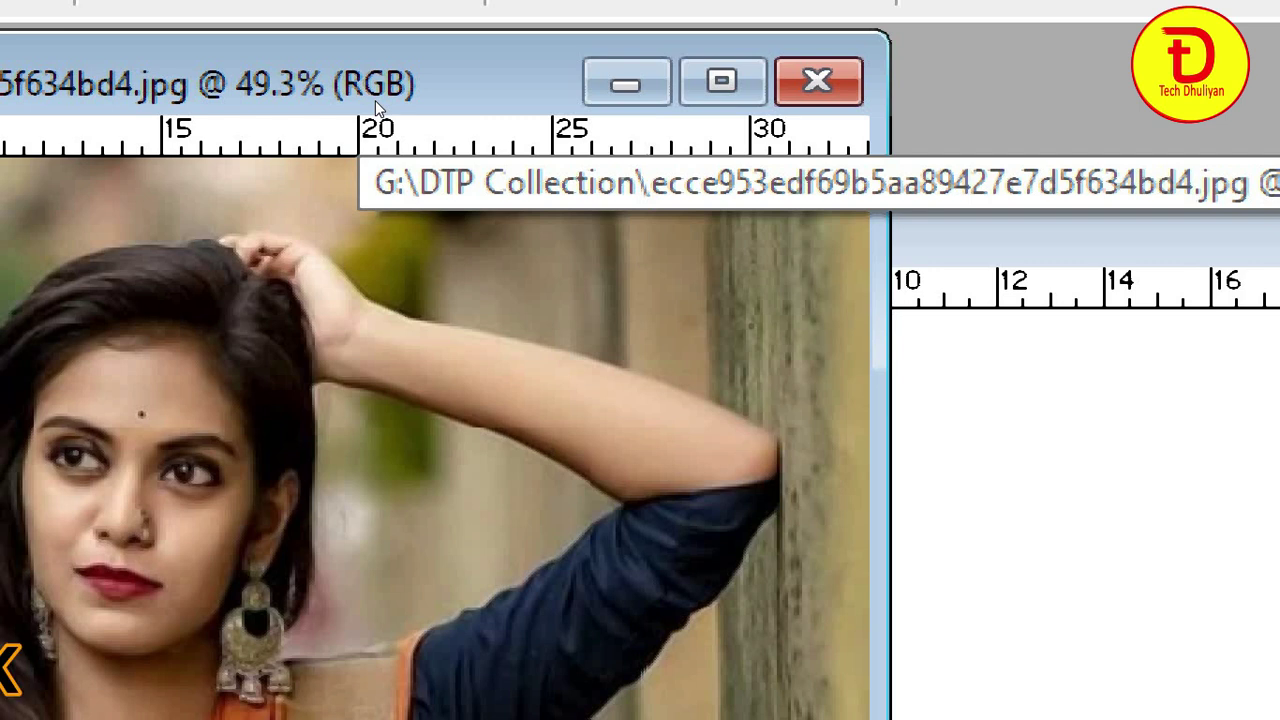
pyautogui.hotkey('ctrl', 'y')
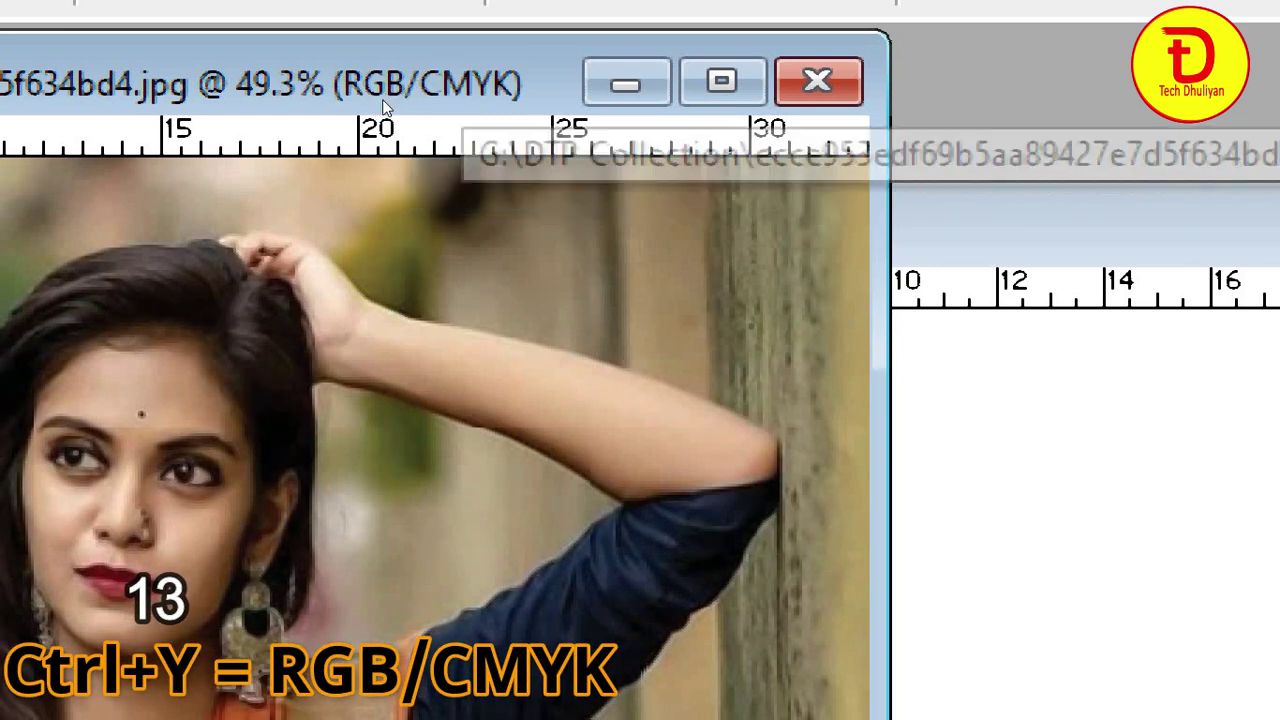
pyautogui.hotkey('ctrl', 'y')
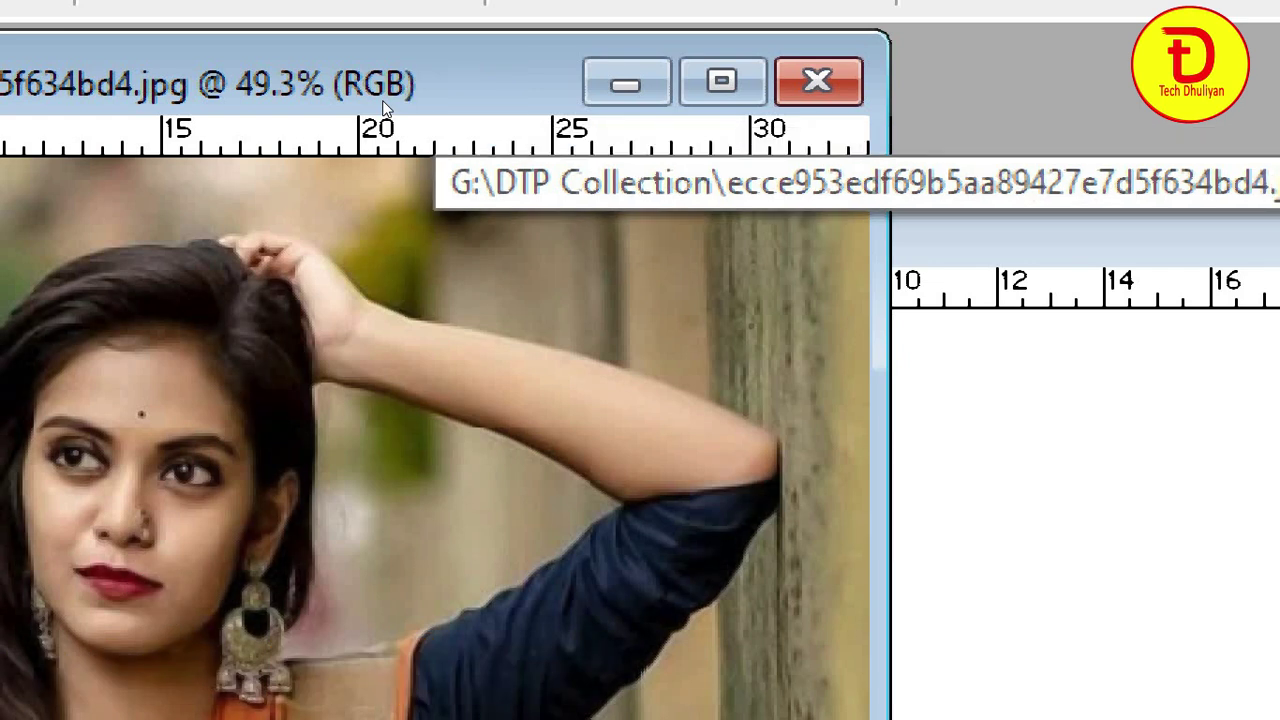
pyautogui.hotkey('ctrl', '-')
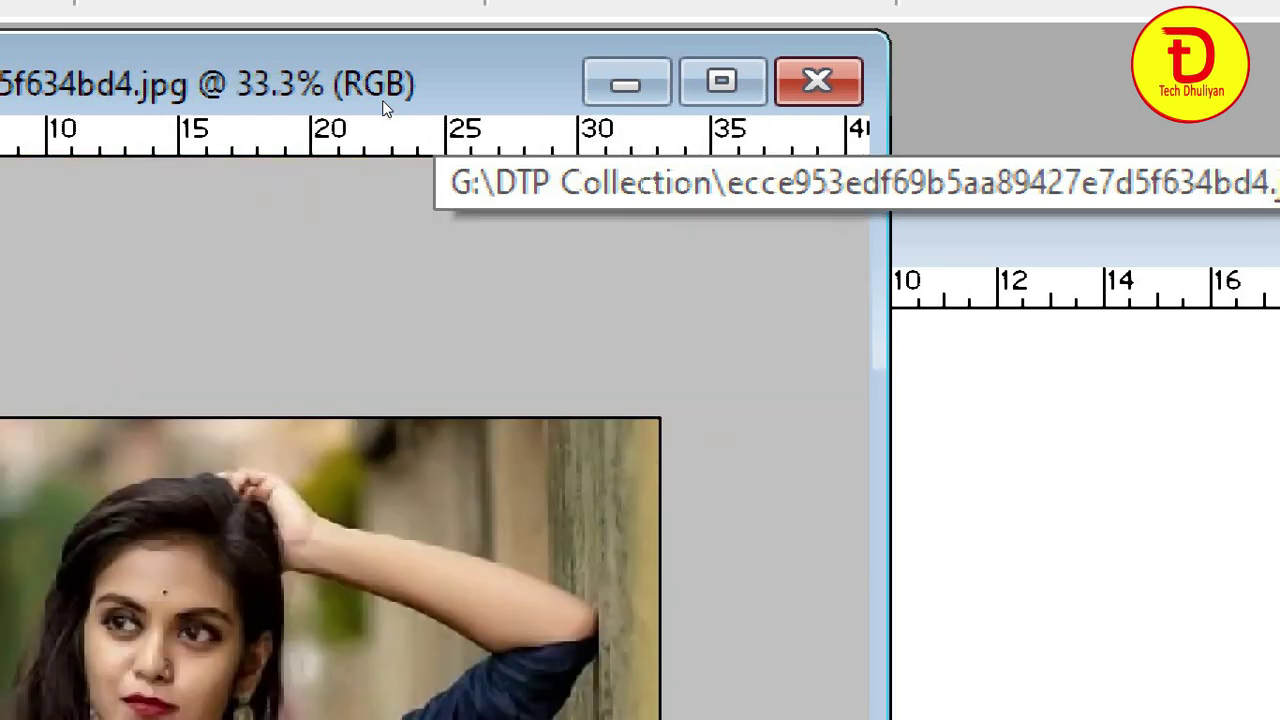
pyautogui.hotkey('ctrl', '-')
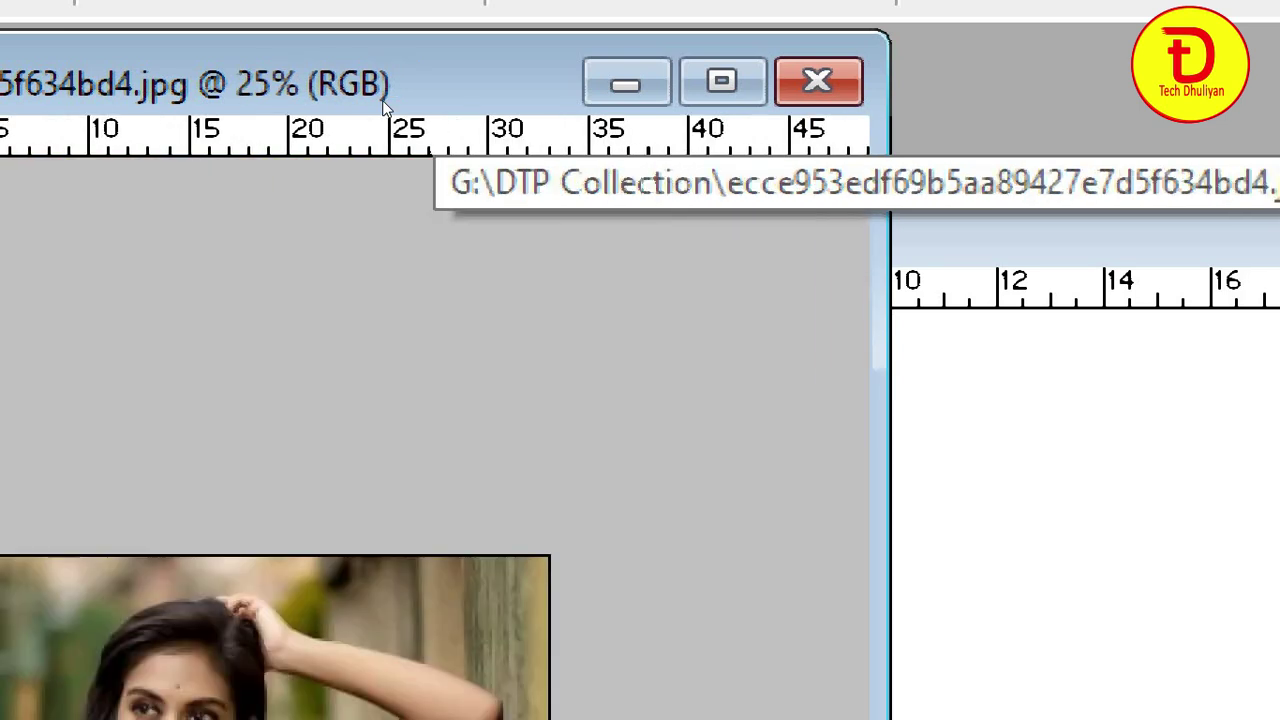
pyautogui.hotkey('ctrl', '+')
pyautogui.hotkey('ctrl', '+')
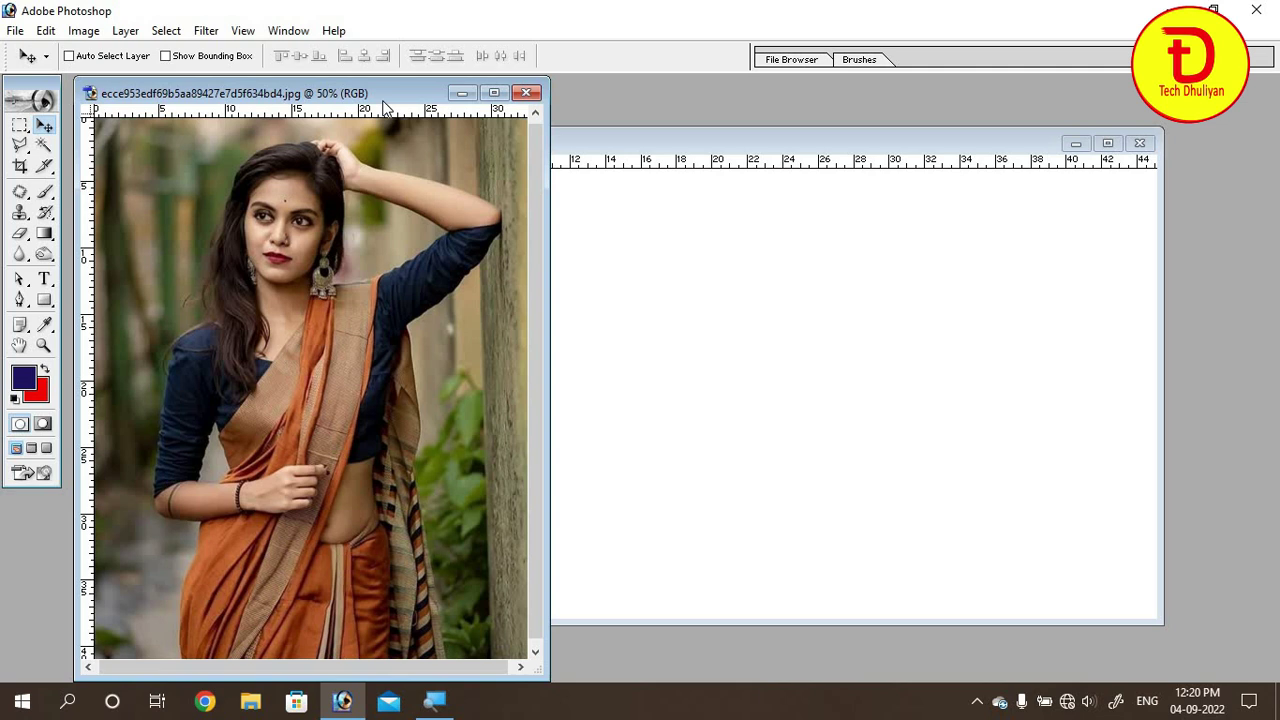
pyautogui.click(638, 146)
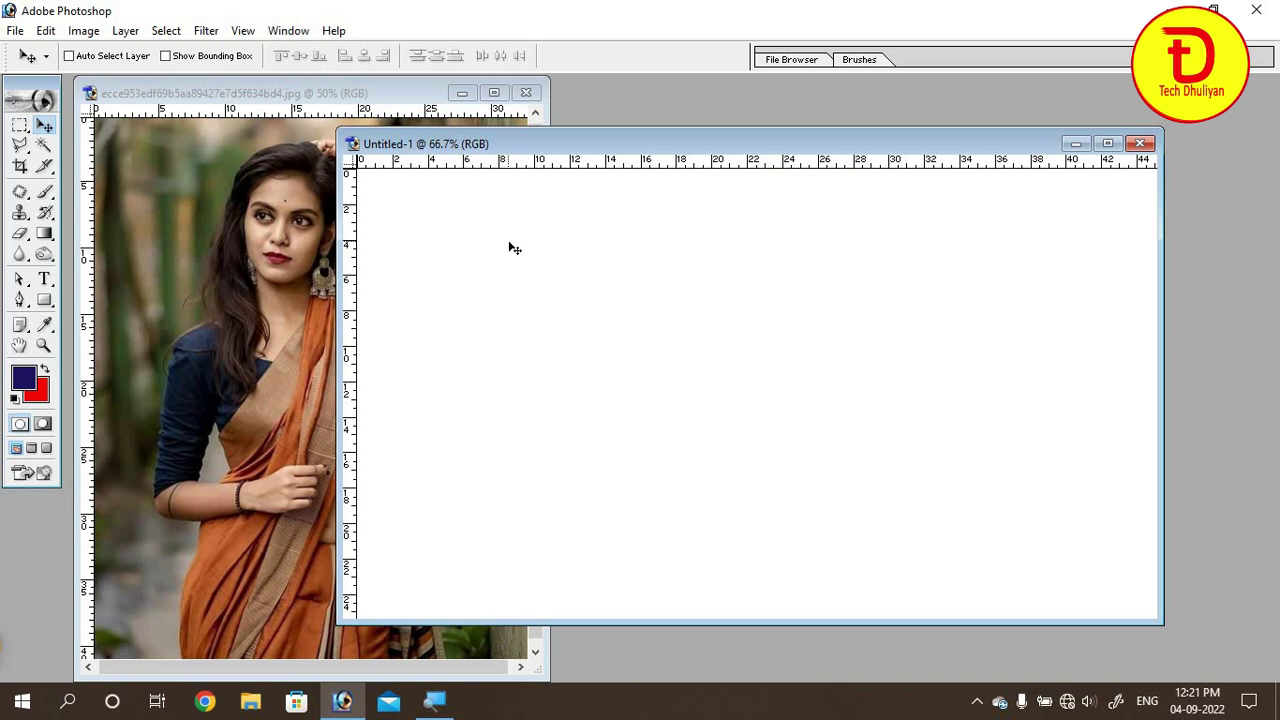
pyautogui.hotkey('ctrl', 'r')
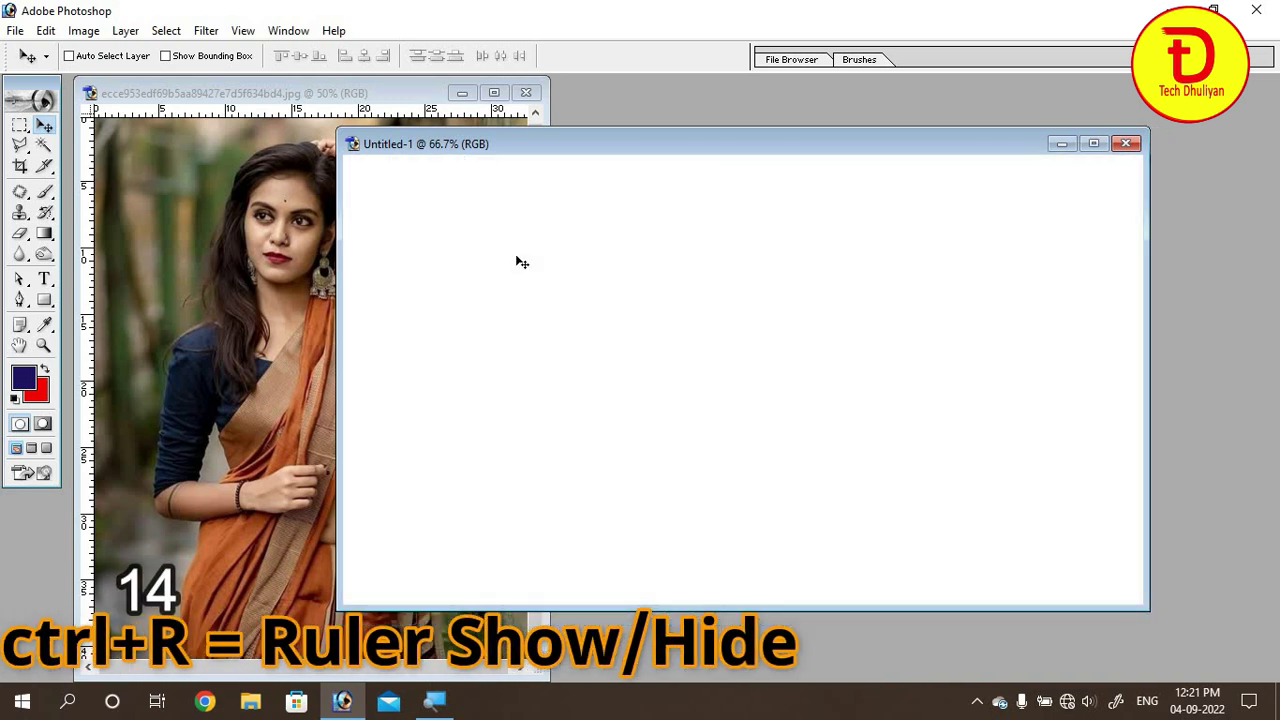
pyautogui.hotkey('ctrl', 'r')
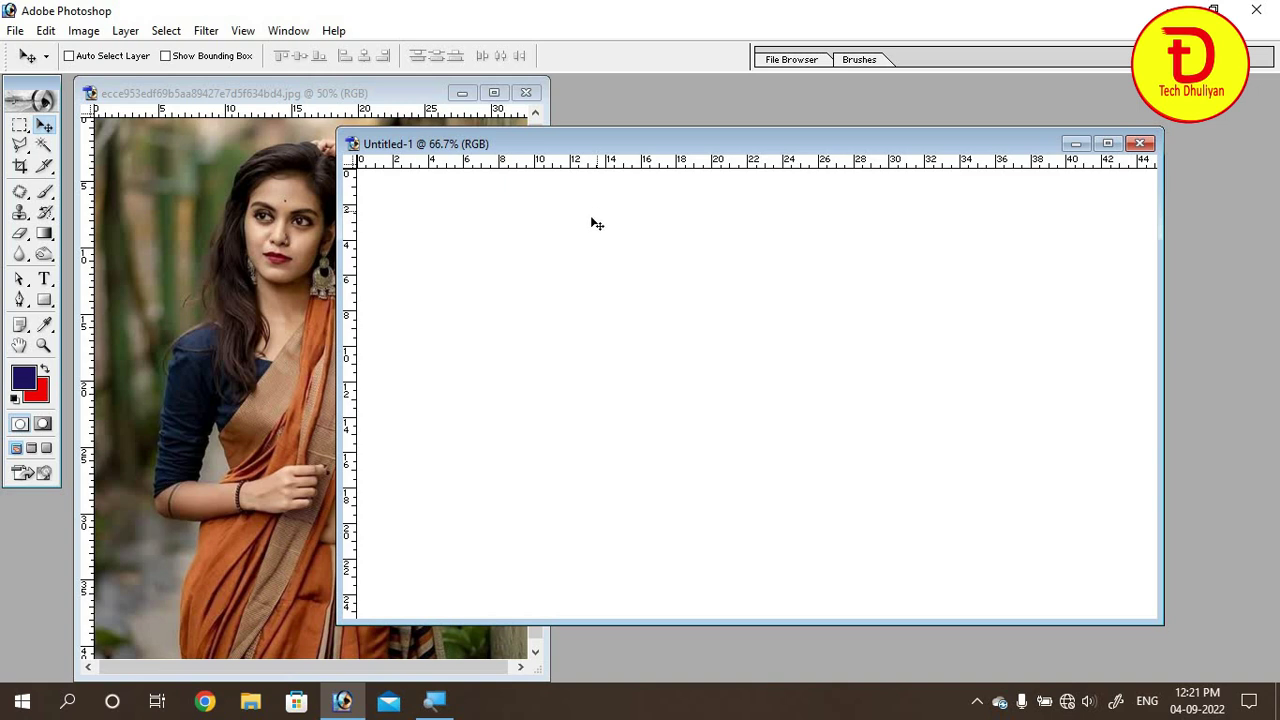
pyautogui.click(230, 392)
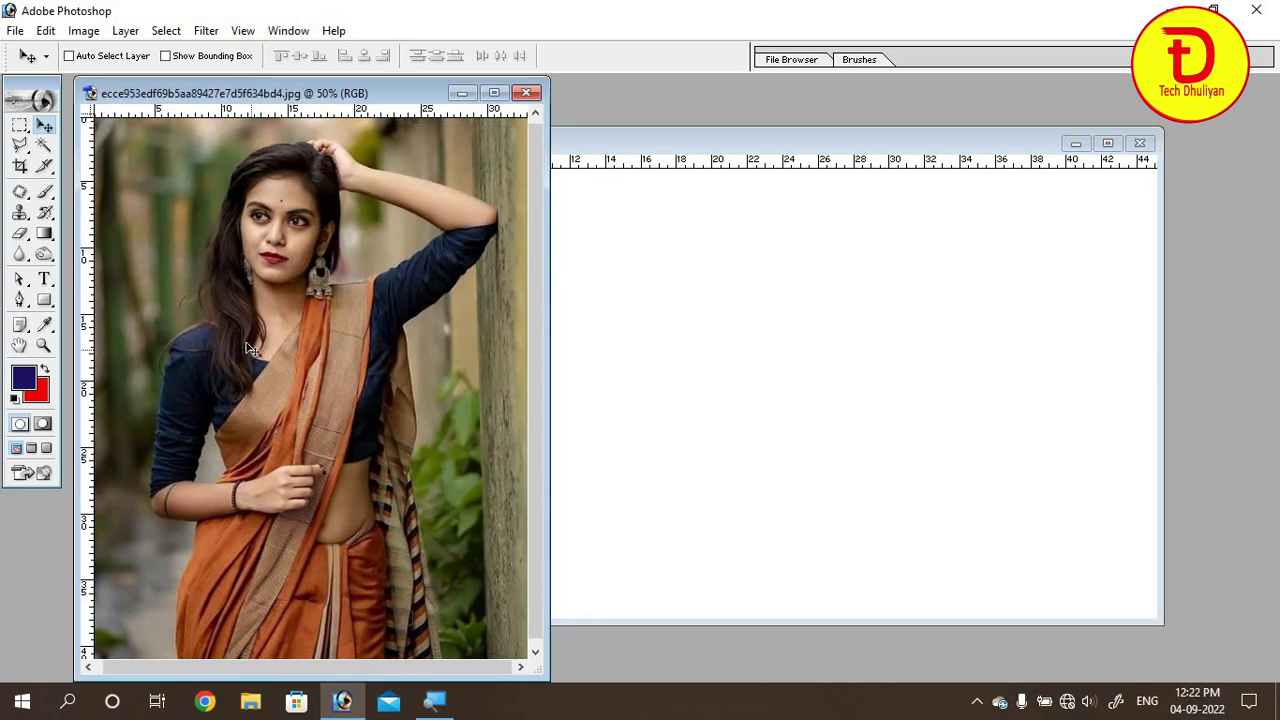
# Select her head and shoulders and drag them onto Untitled-1 as Layer 1.
pyautogui.click(20, 125)
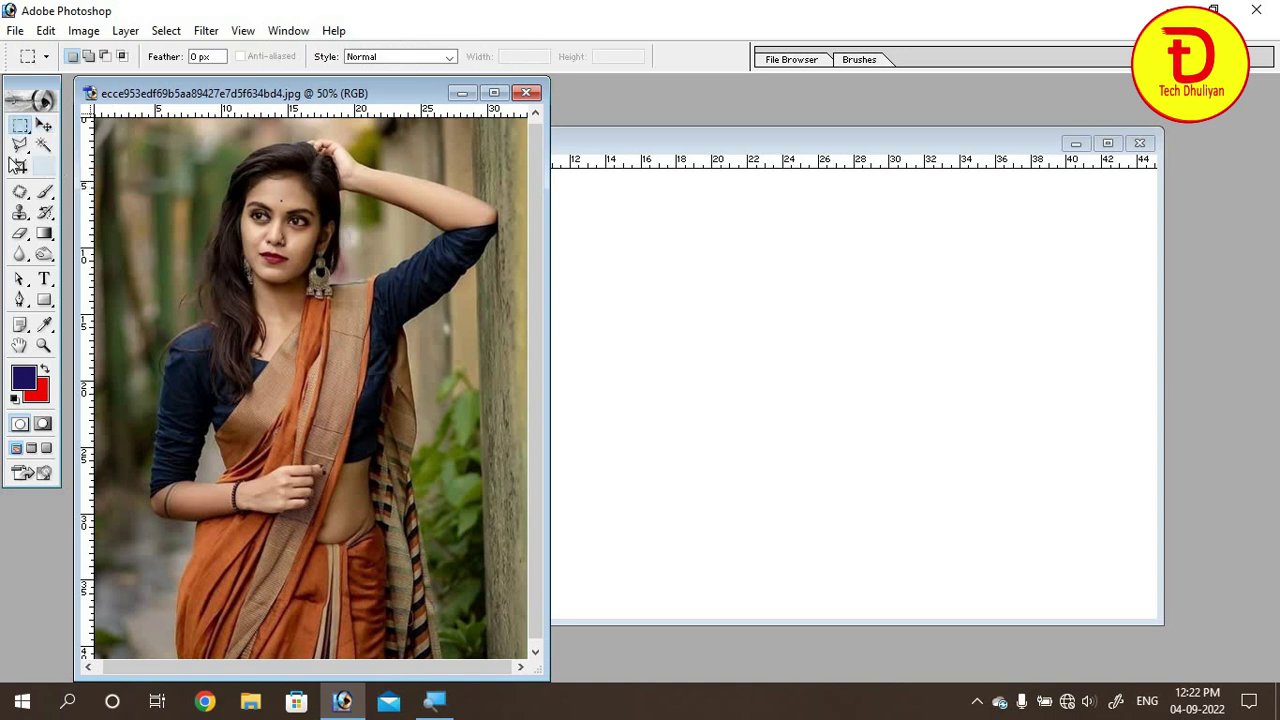
pyautogui.moveTo(170, 125); pyautogui.dragTo(405, 362)
pyautogui.moveTo(405, 125); pyautogui.dragTo(170, 387)
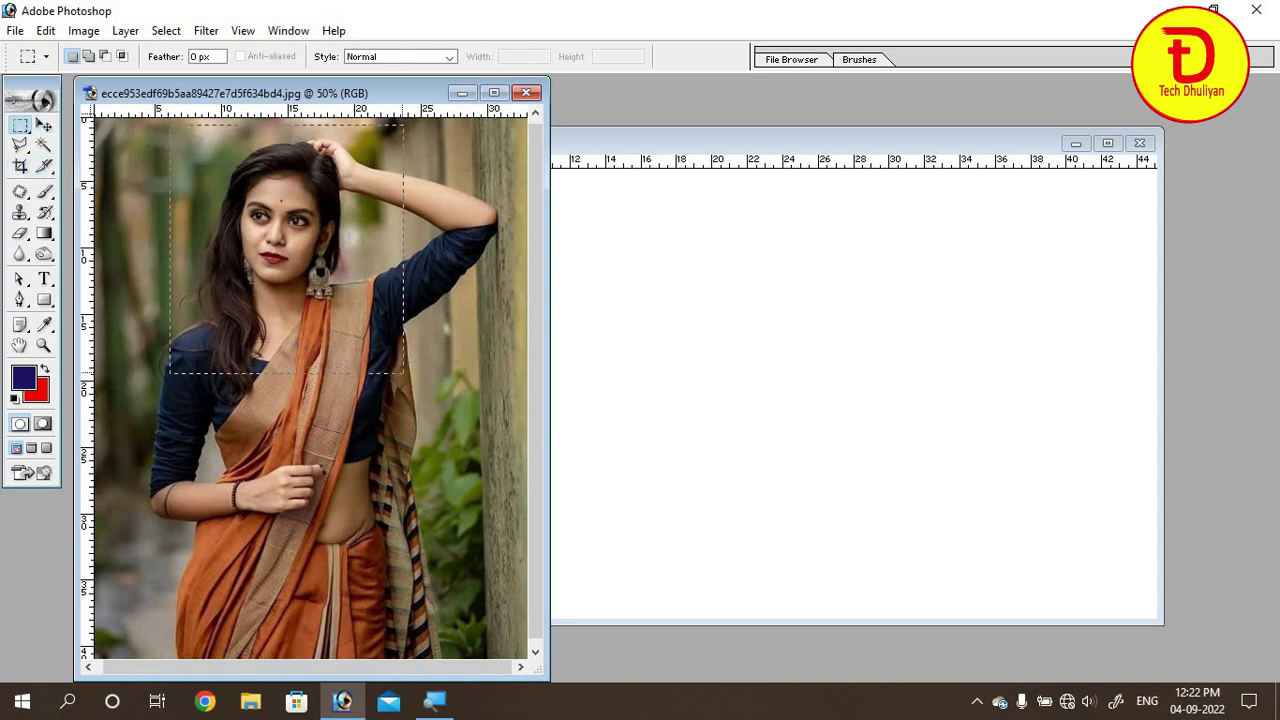
pyautogui.click(44, 125)
pyautogui.moveTo(278, 216)
pyautogui.mouseDown()
pyautogui.moveTo(766, 352)
pyautogui.moveTo(651, 360)
pyautogui.mouseUp()
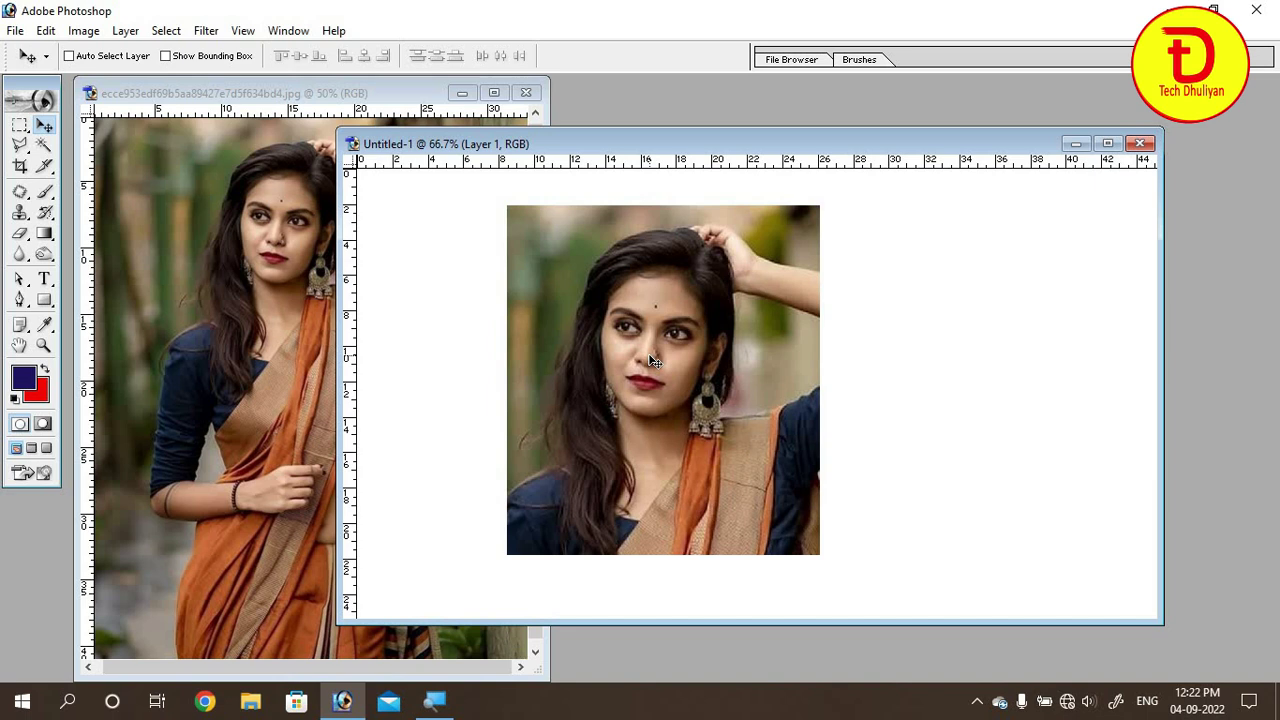
# Try stretching the portrait layer with Free Transform, then cancel with Esc.
pyautogui.hotkey('ctrl', 't')
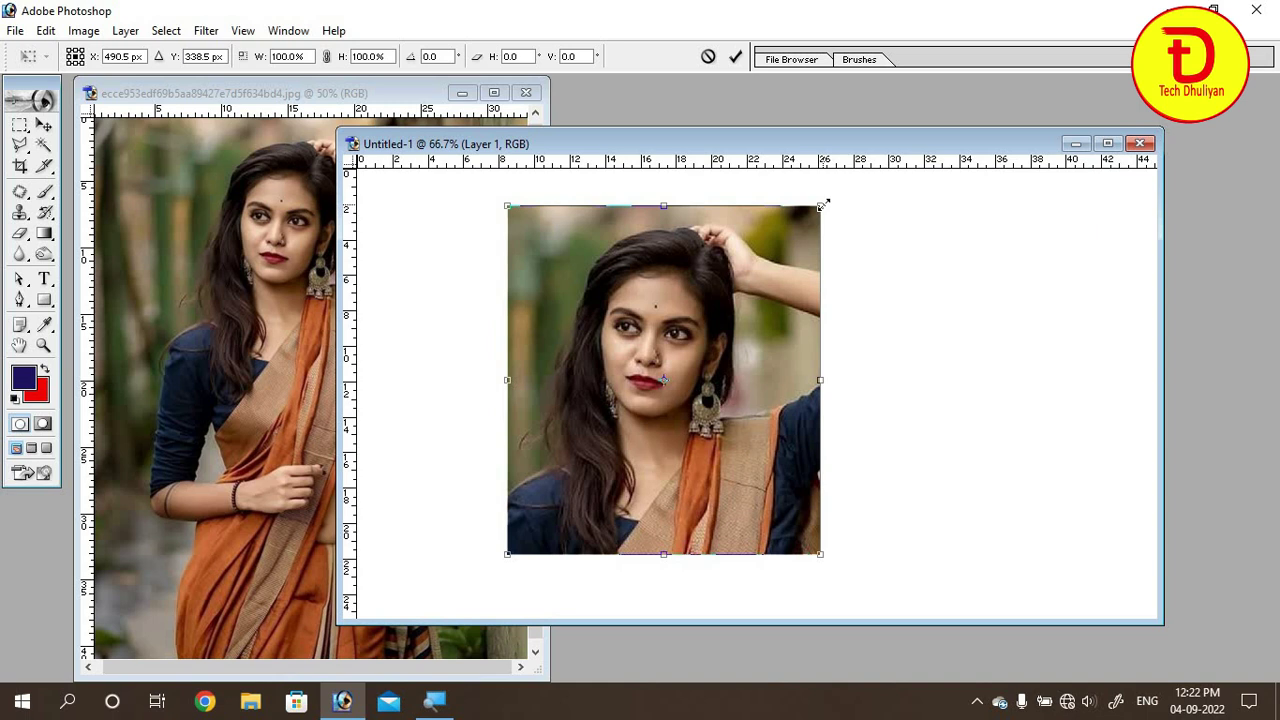
pyautogui.moveTo(821, 206)
pyautogui.mouseDown()
pyautogui.moveTo(1118, 262)
pyautogui.moveTo(1077, 265)
pyautogui.mouseUp()
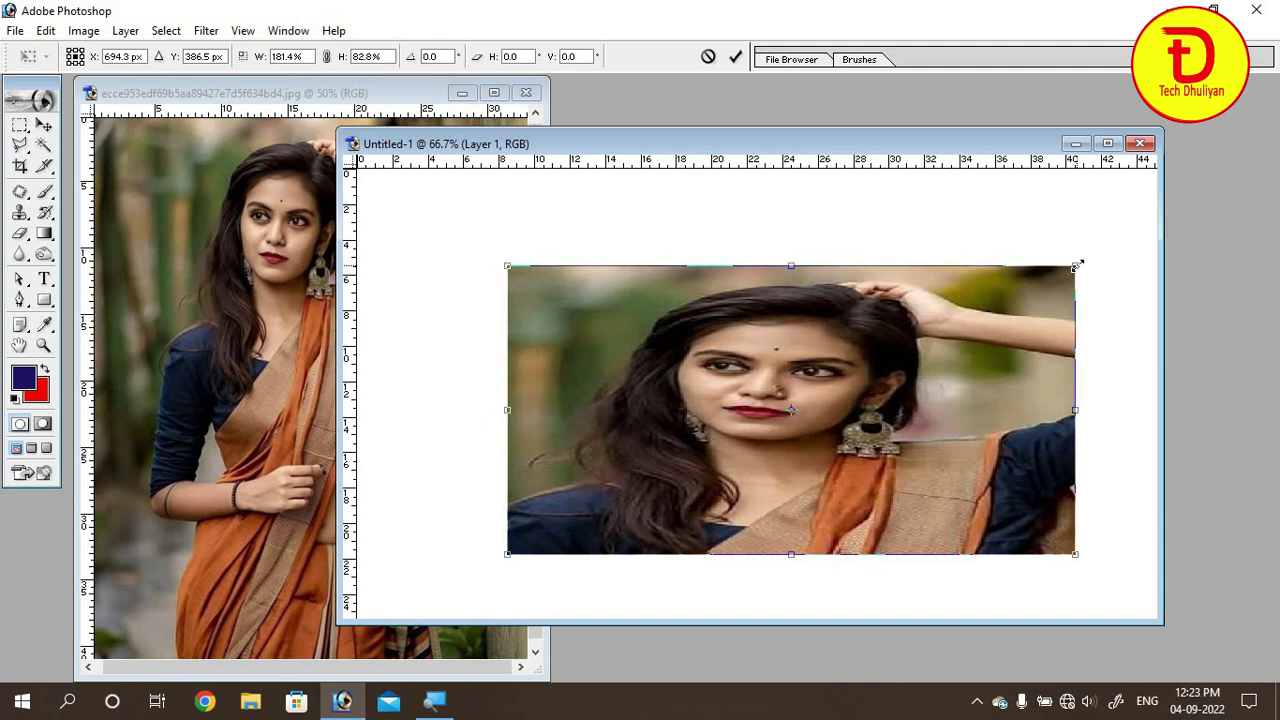
pyautogui.moveTo(1077, 265)
pyautogui.mouseDown()
pyautogui.moveTo(829, 223)
pyautogui.moveTo(734, 266)
pyautogui.moveTo(709, 345)
pyautogui.moveTo(820, 360)
pyautogui.moveTo(980, 257)
pyautogui.moveTo(945, 214)
pyautogui.mouseUp()
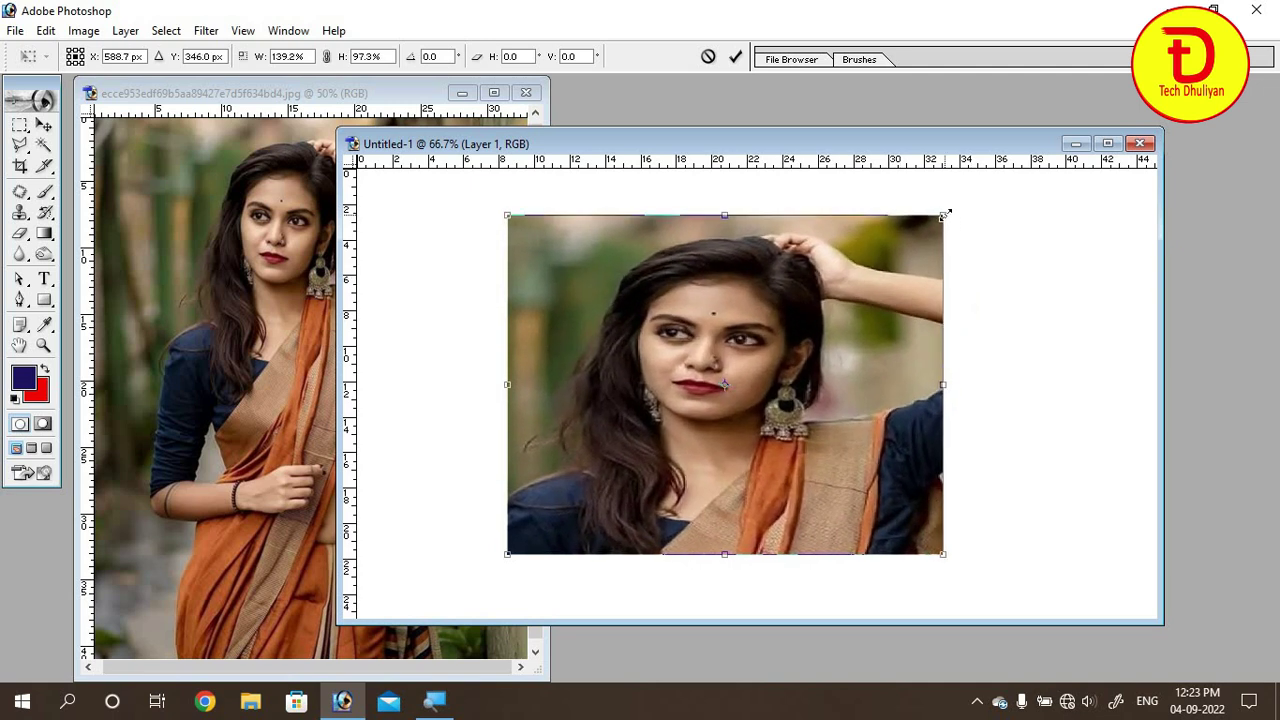
pyautogui.press('Escape')
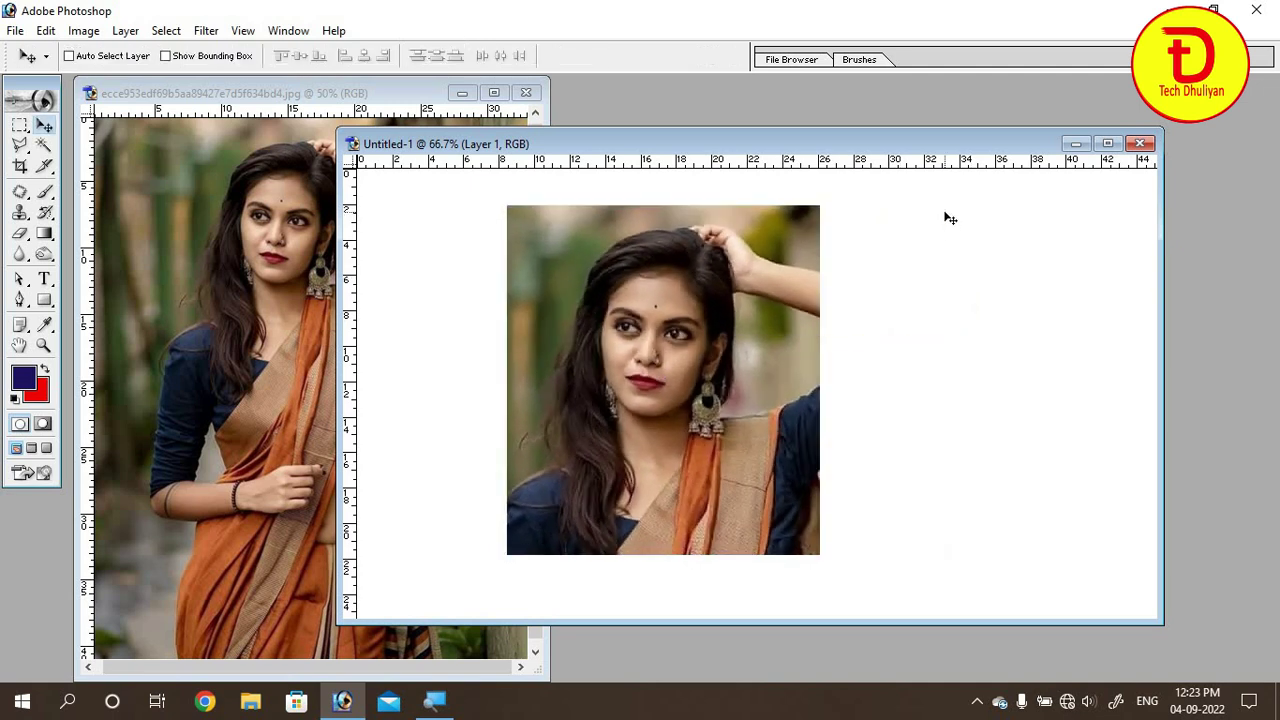
# Scale the portrait layer to about 91.7% and apply the transform.
pyautogui.hotkey('ctrl', 't')
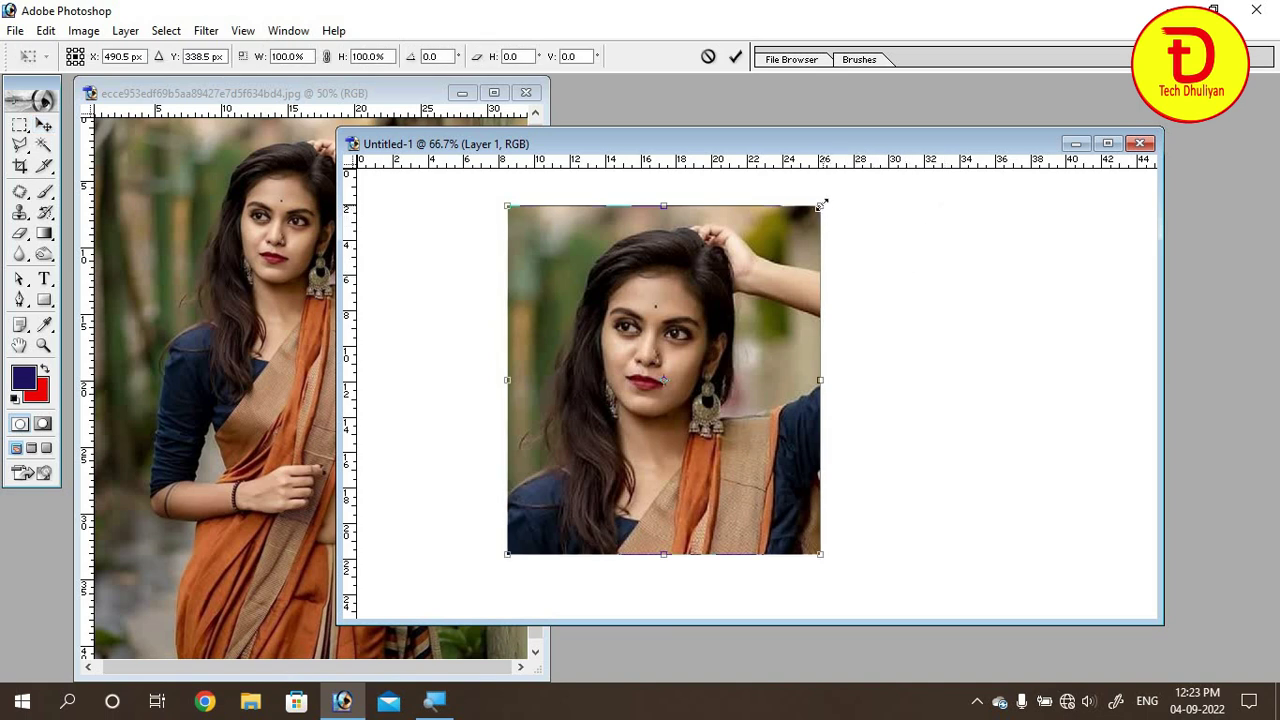
pyautogui.moveTo(819, 207); pyautogui.dragTo(672, 405)
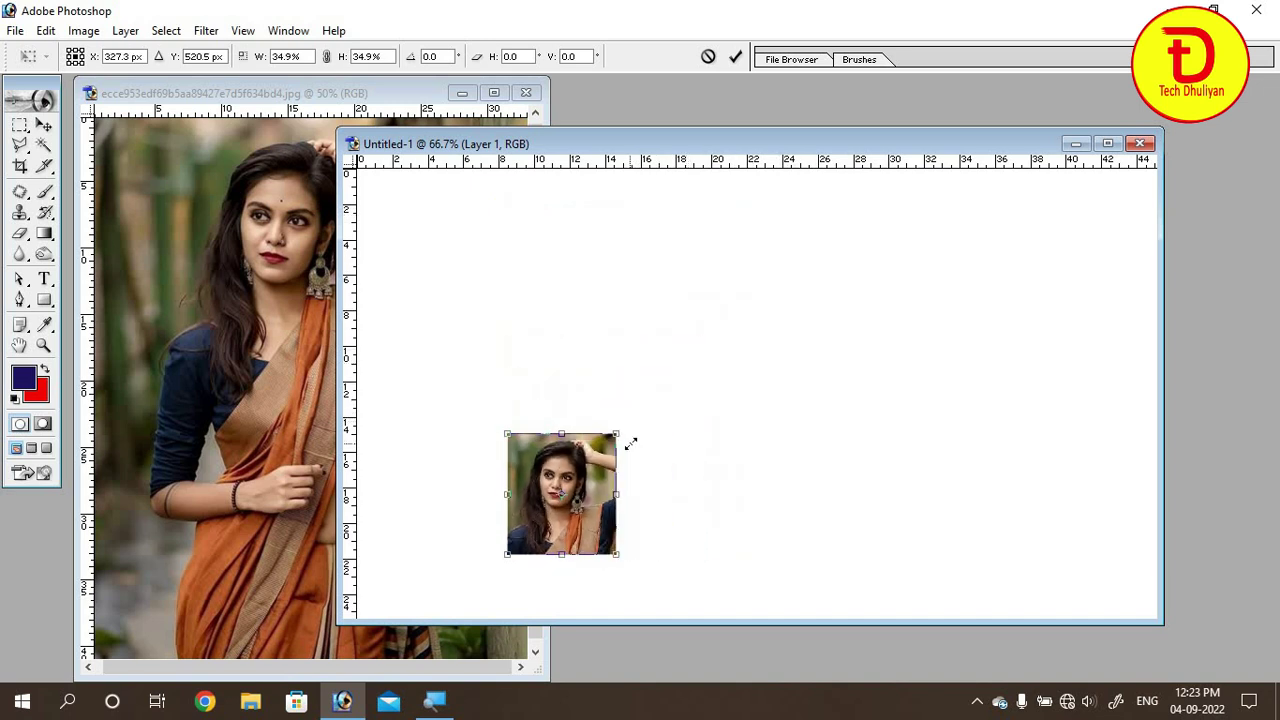
pyautogui.moveTo(672, 405)
pyautogui.mouseDown()
pyautogui.moveTo(823, 260)
pyautogui.moveTo(749, 289)
pyautogui.moveTo(746, 311)
pyautogui.moveTo(800, 240)
pyautogui.mouseUp()
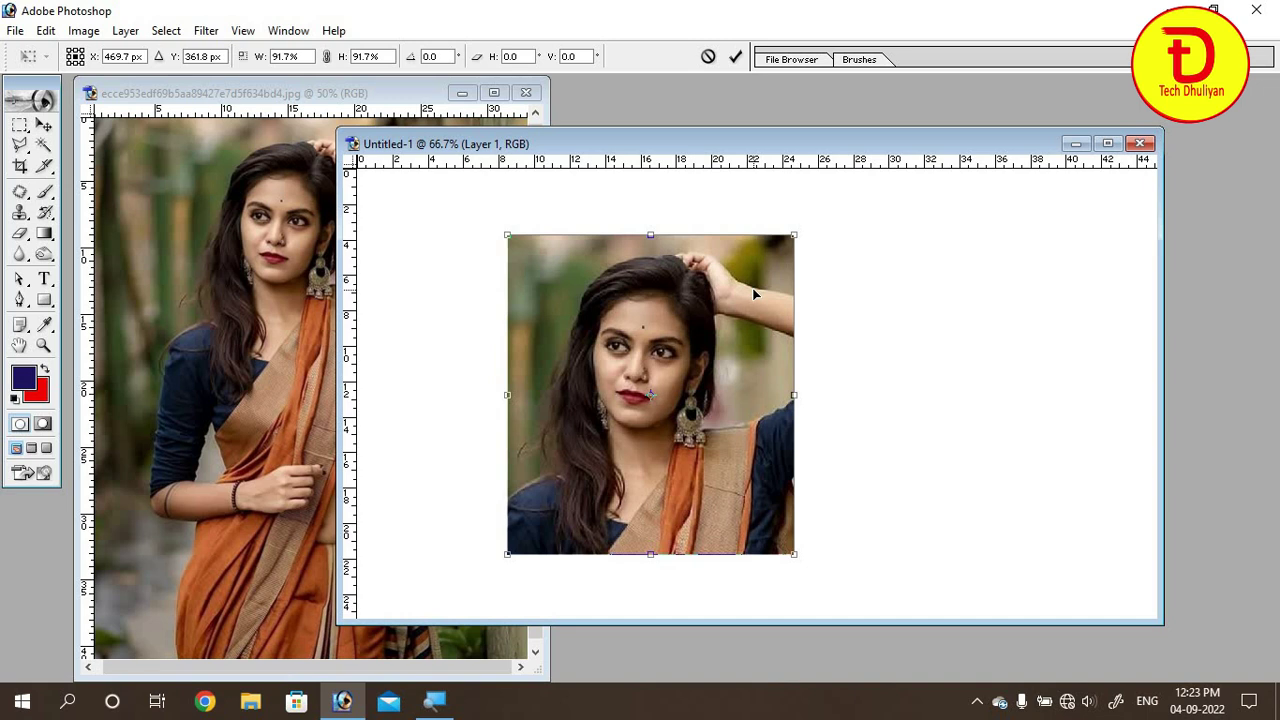
pyautogui.press('Return')
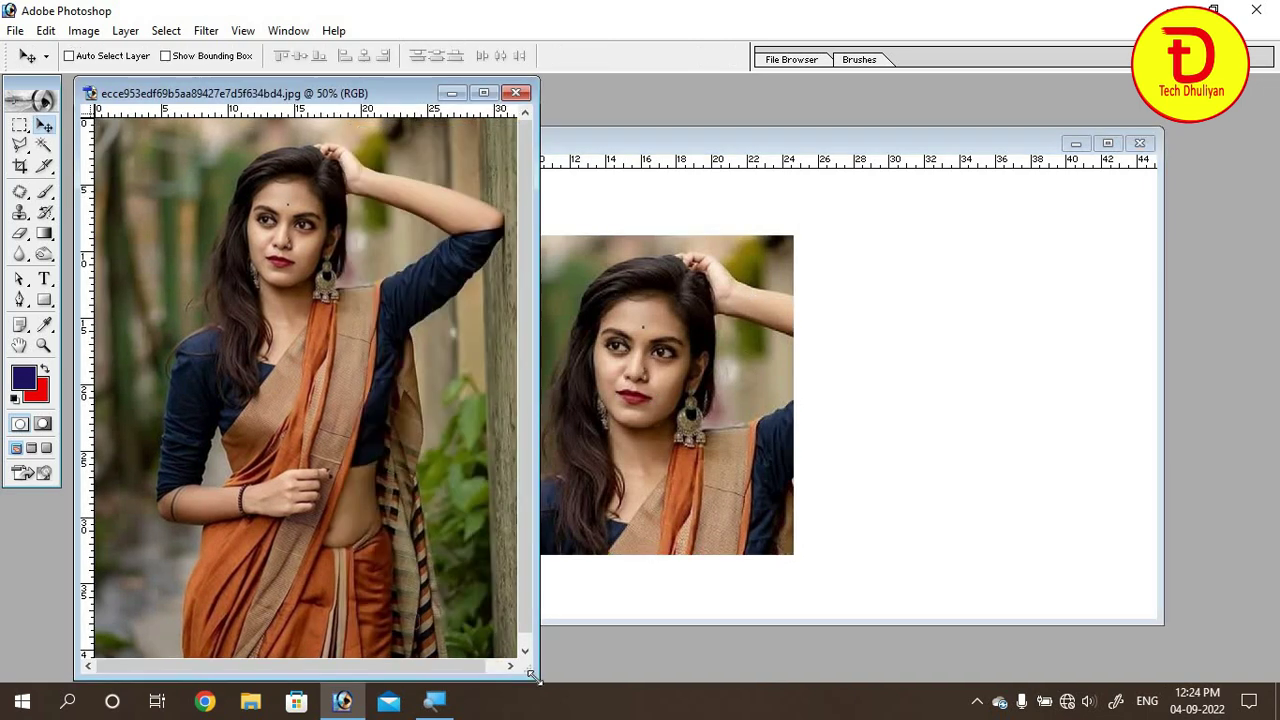
# Widen the photo window, select all, deselect with Ctrl+D, then reselect with Ctrl+Shift+D.
pyautogui.moveTo(535, 677); pyautogui.dragTo(571, 680)
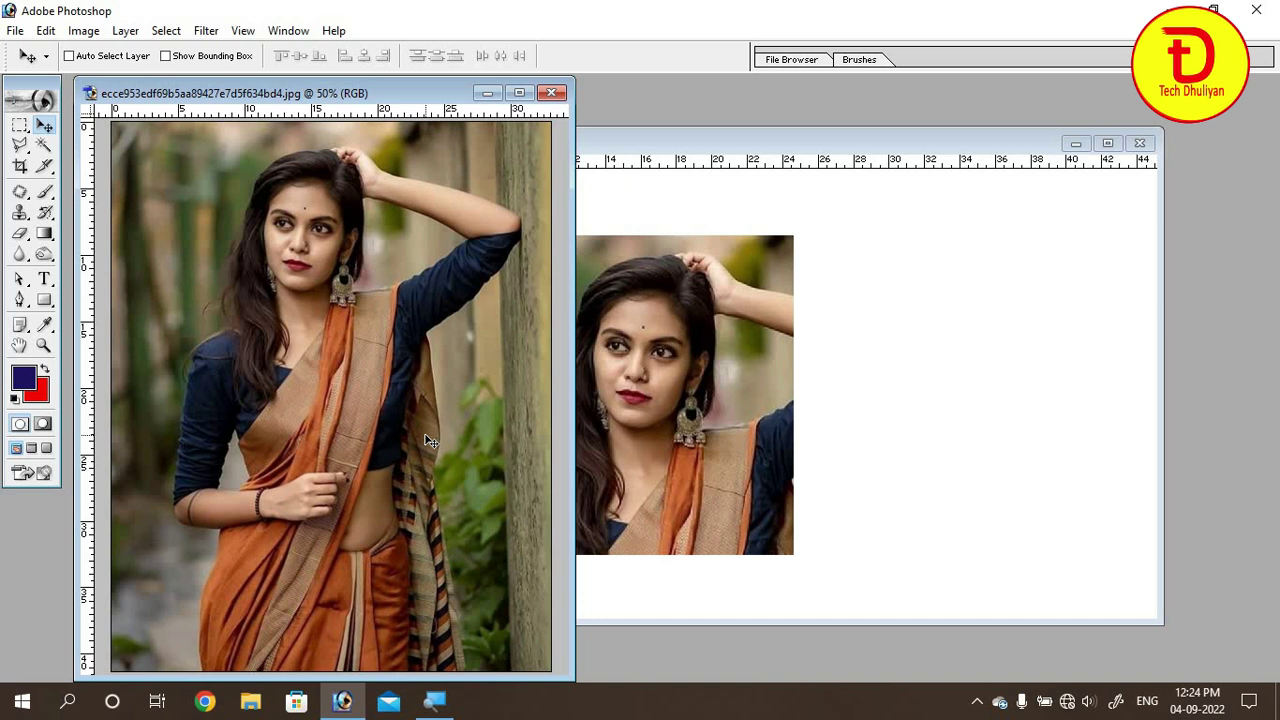
pyautogui.hotkey('ctrl', 'a')
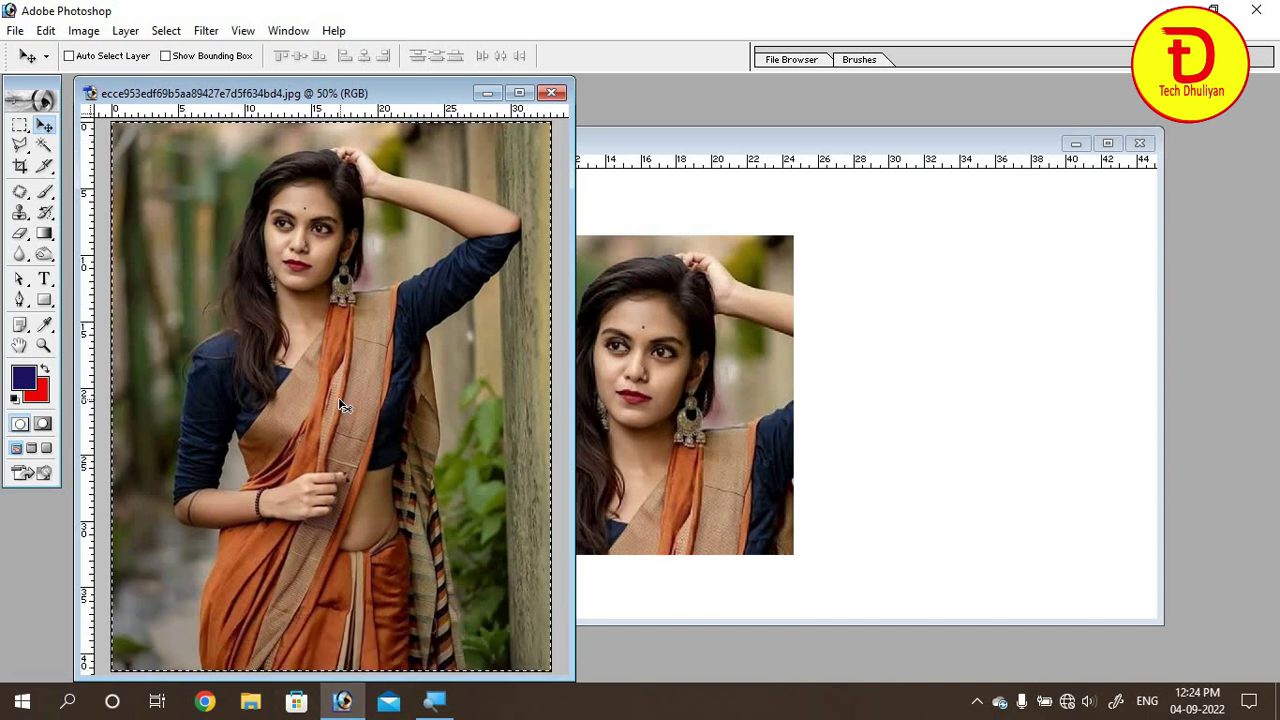
pyautogui.click(19, 125)
pyautogui.click(44, 125)
pyautogui.click(22, 126)
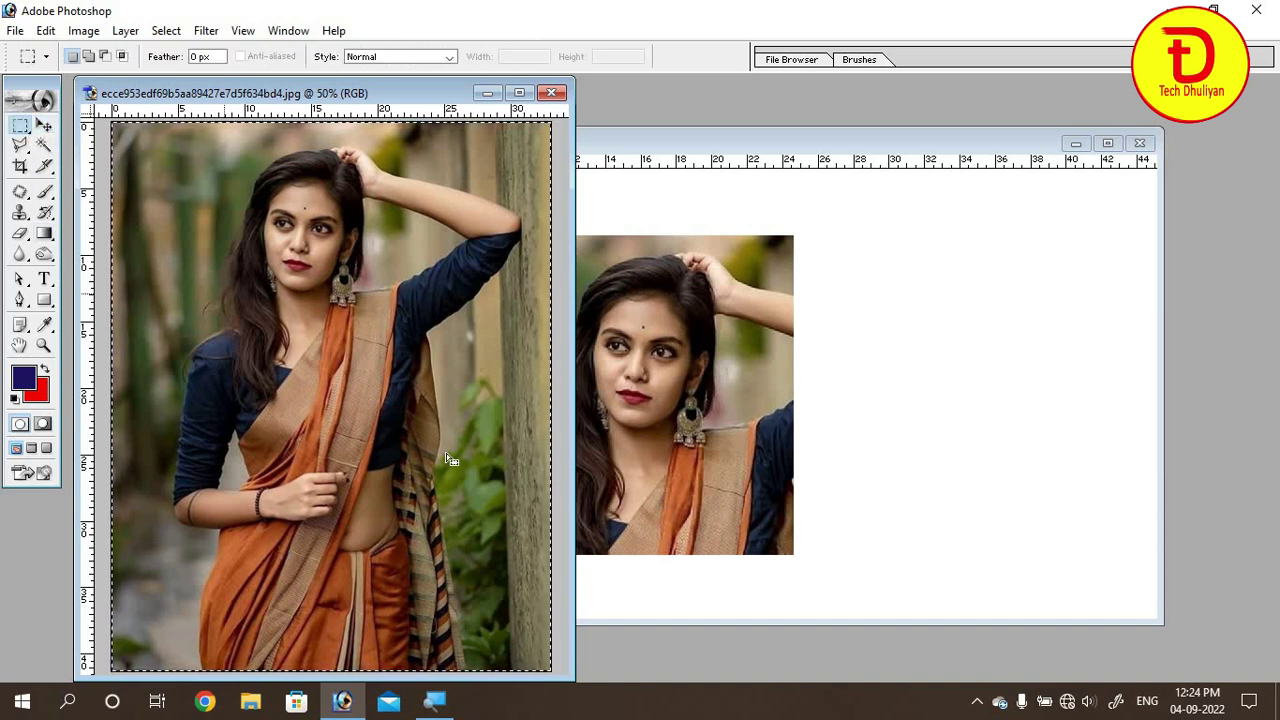
pyautogui.press('v')
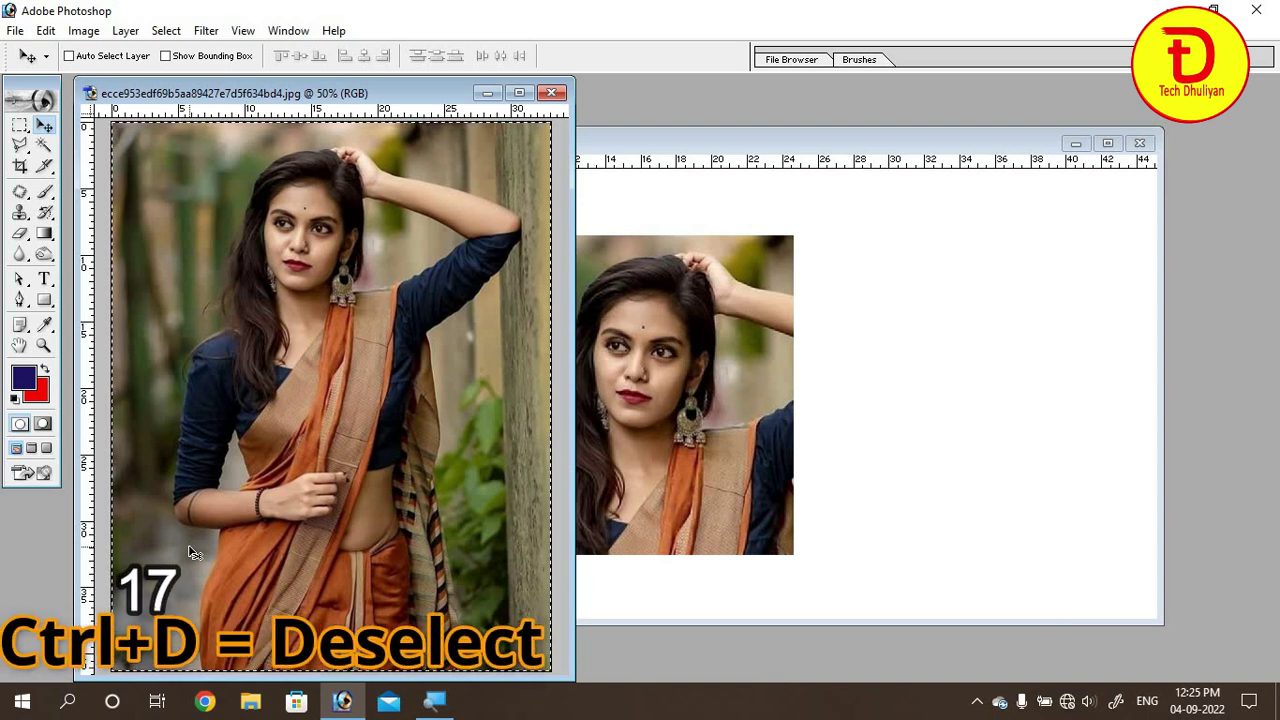
pyautogui.hotkey('ctrl', 'd')
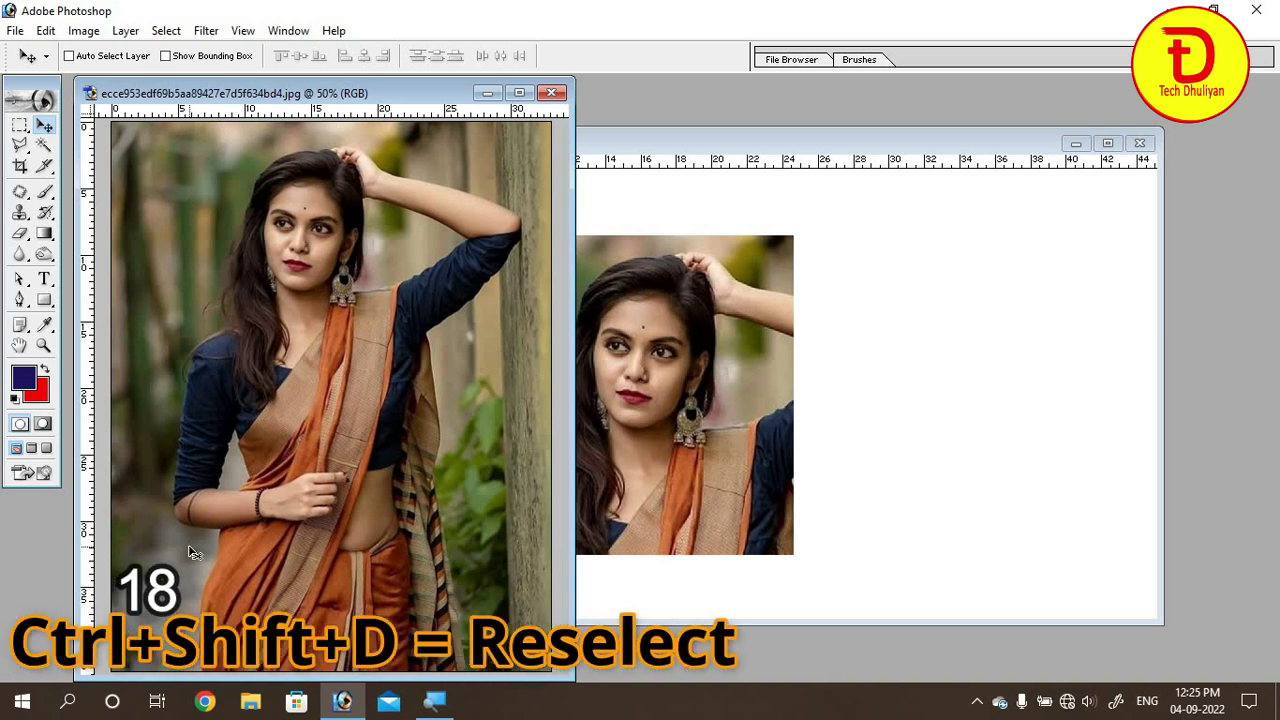
pyautogui.hotkey('ctrl', 'shift', 'd')
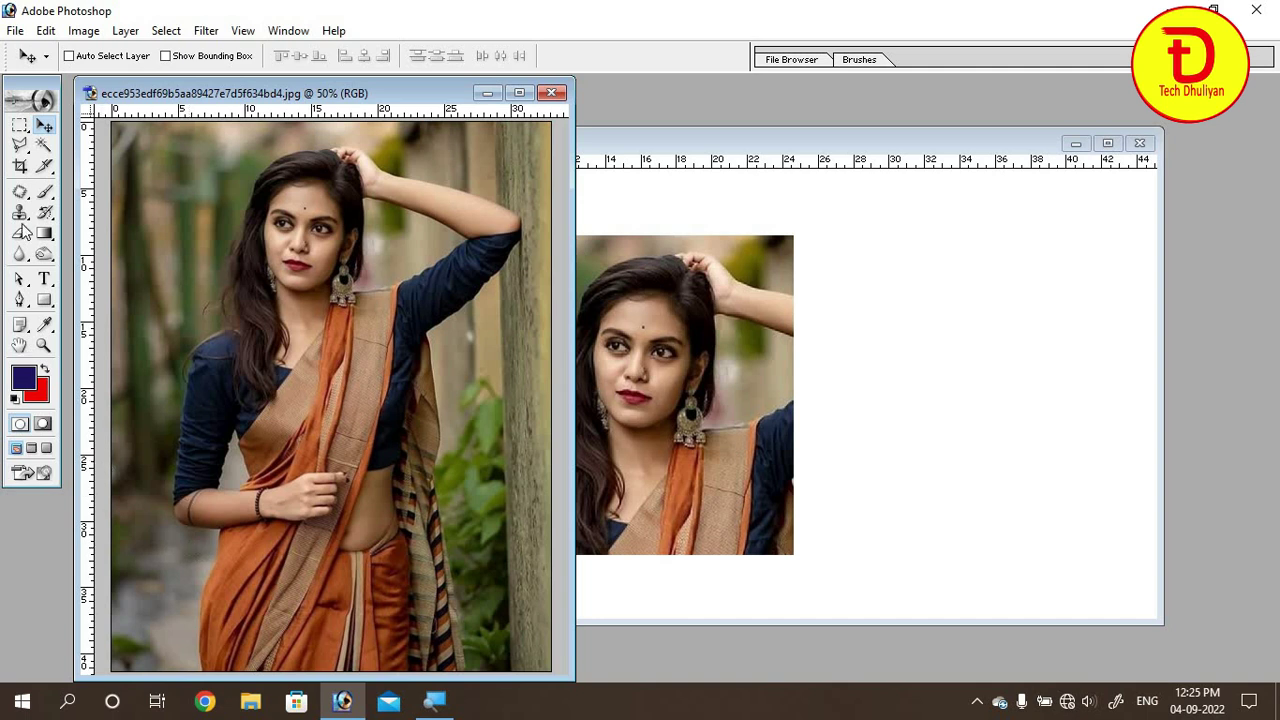
# Invert a face-box selection and drag the remaining photo into Untitled-1 as Layer 2 at top right.
pyautogui.click(19, 126)
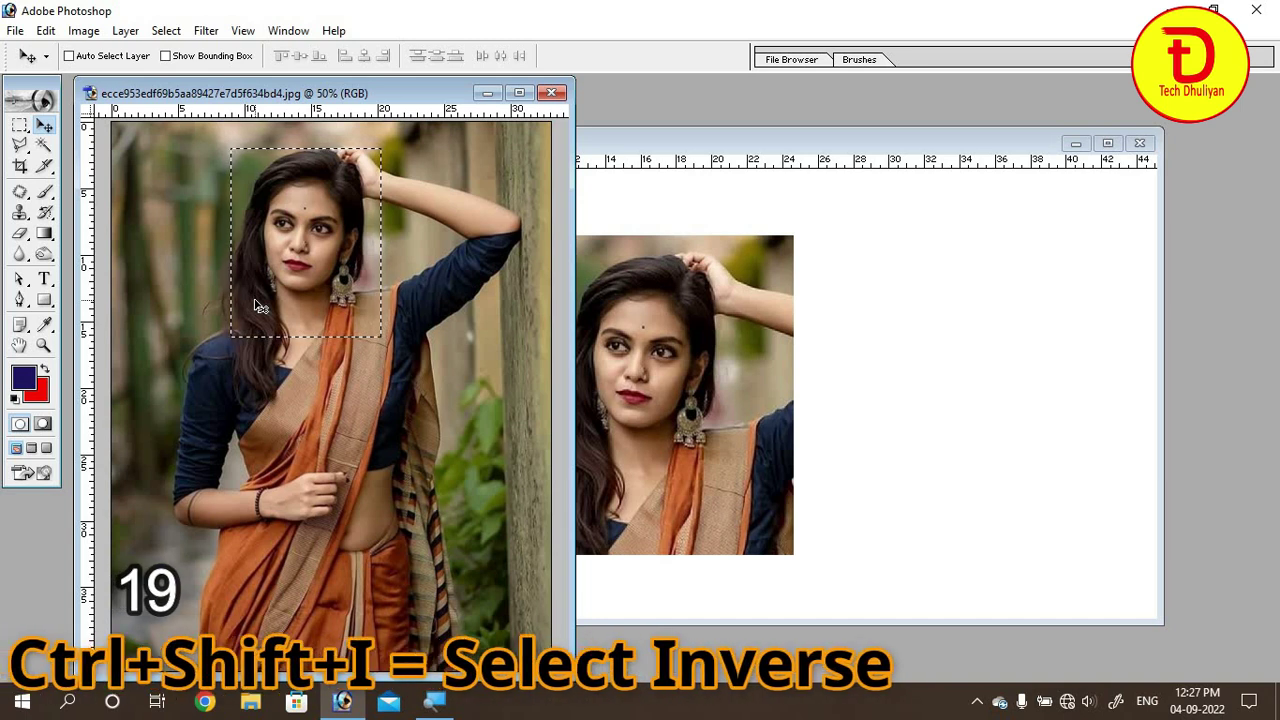
pyautogui.hotkey('ctrl', 'shift', 'i')
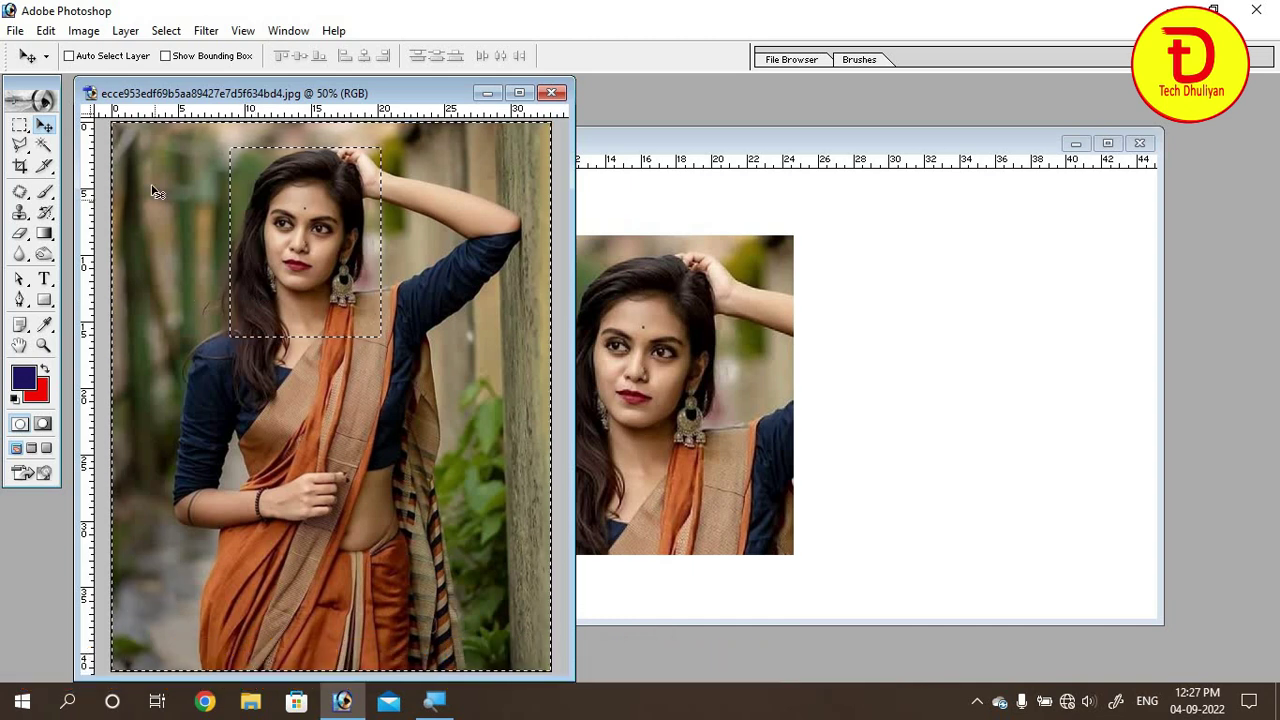
pyautogui.moveTo(218, 303)
pyautogui.mouseDown()
pyautogui.moveTo(218, 325)
pyautogui.moveTo(920, 346)
pyautogui.mouseUp()
pyautogui.moveTo(880, 306)
pyautogui.mouseDown()
pyautogui.moveTo(785, 300)
pyautogui.moveTo(809, 297)
pyautogui.mouseUp()
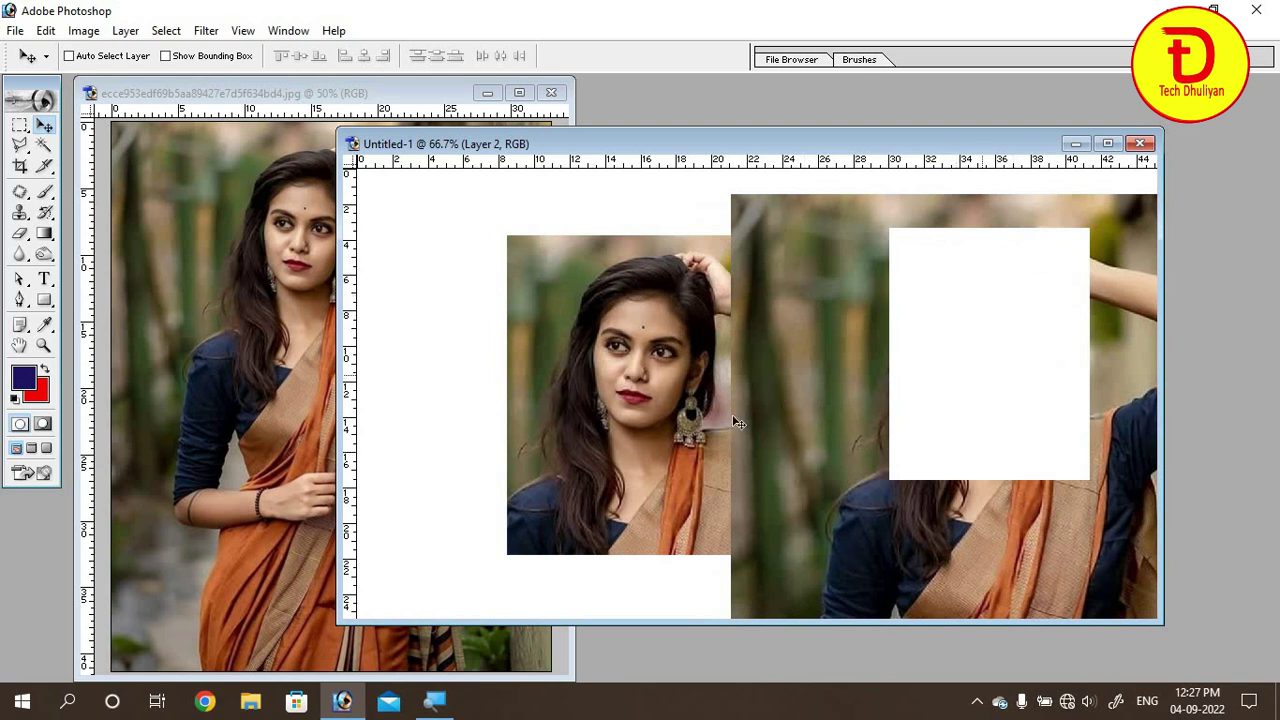
pyautogui.moveTo(835, 426); pyautogui.dragTo(782, 401)
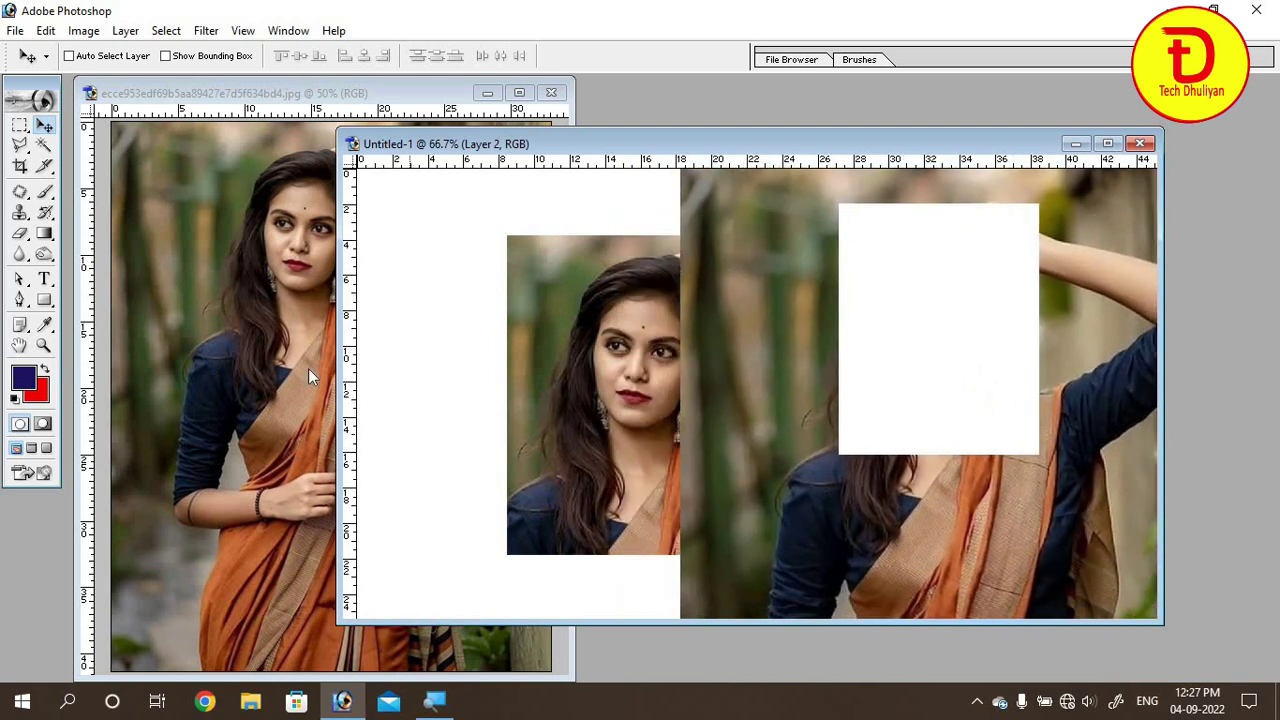
pyautogui.click(264, 162)
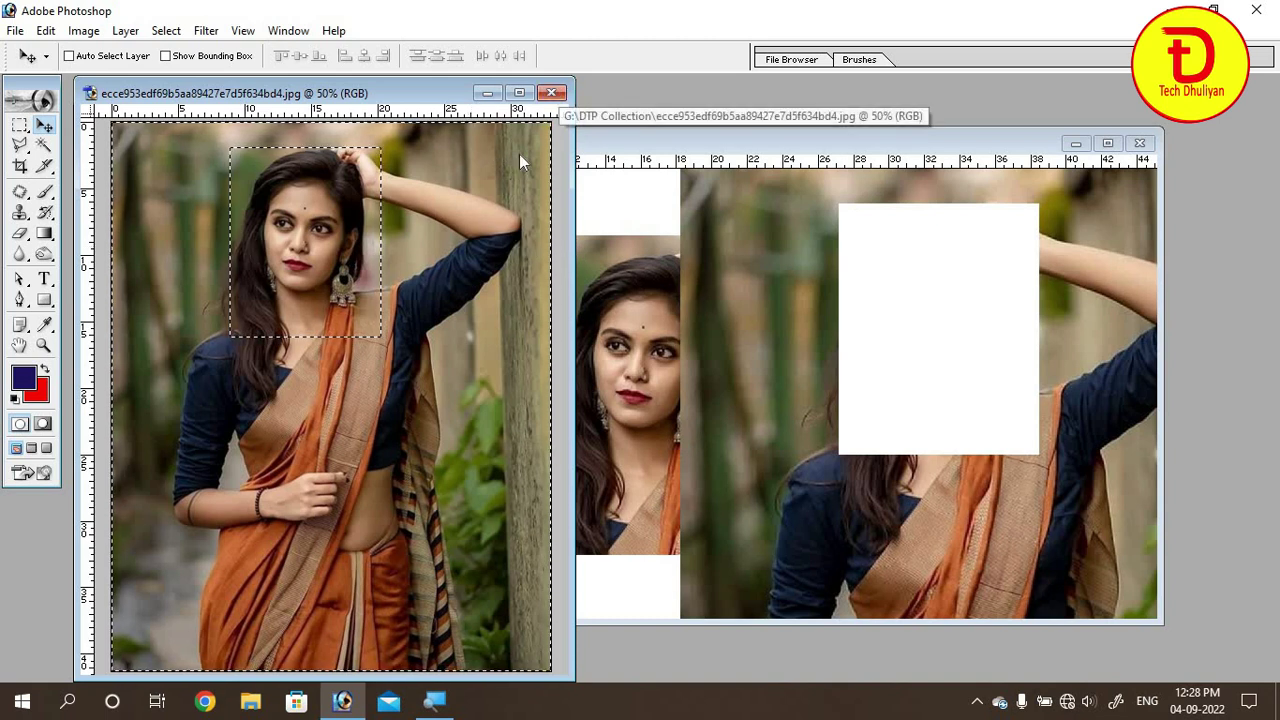
# Close the original photo and Untitled-1, discarding changes to both.
pyautogui.click(551, 92)
pyautogui.click(645, 282)
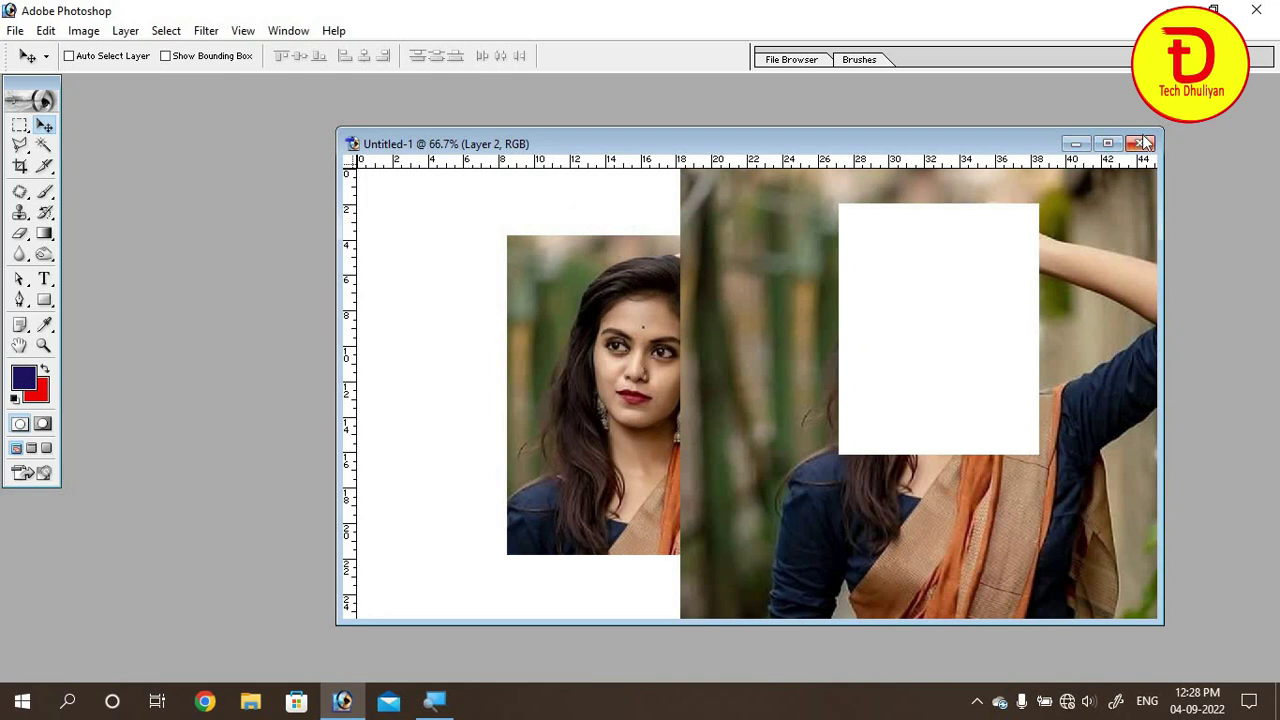
pyautogui.click(1142, 146)
pyautogui.click(645, 277)
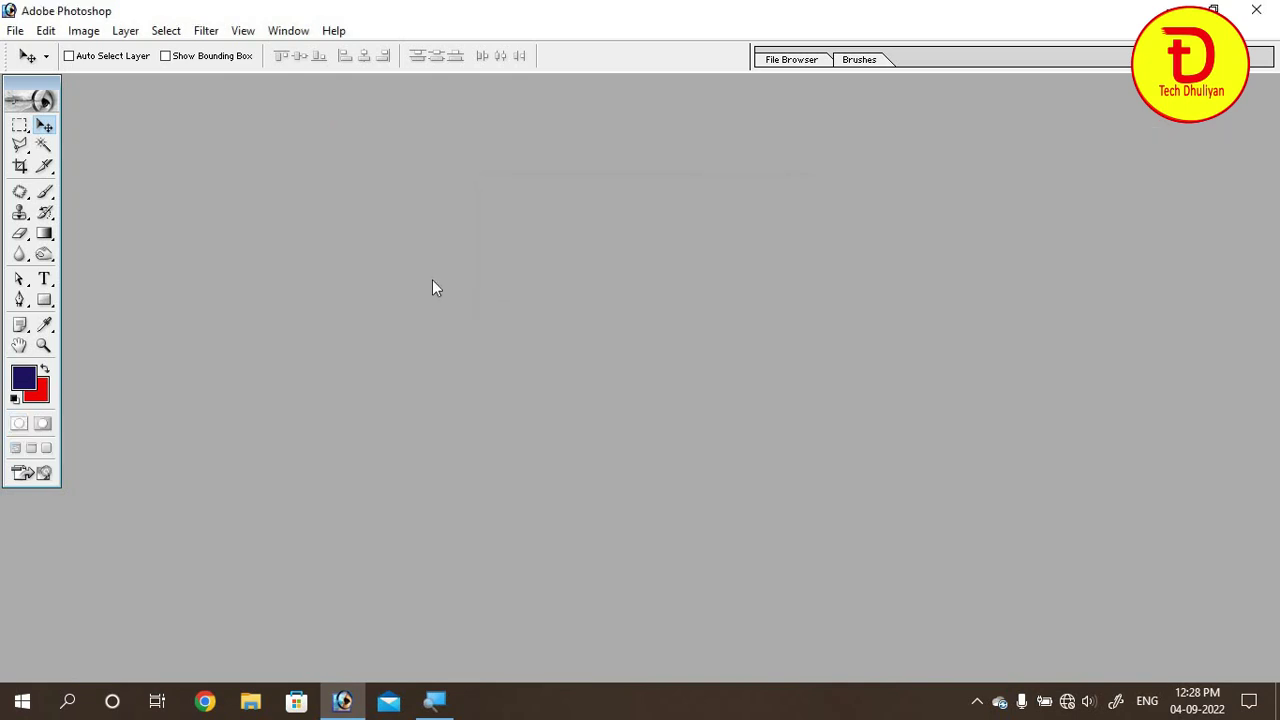
# Open man adv.jpg from DTP Collection and hide its grid.
pyautogui.doubleClick(433, 281)
pyautogui.moveTo(828, 97); pyautogui.dragTo(828, 287)
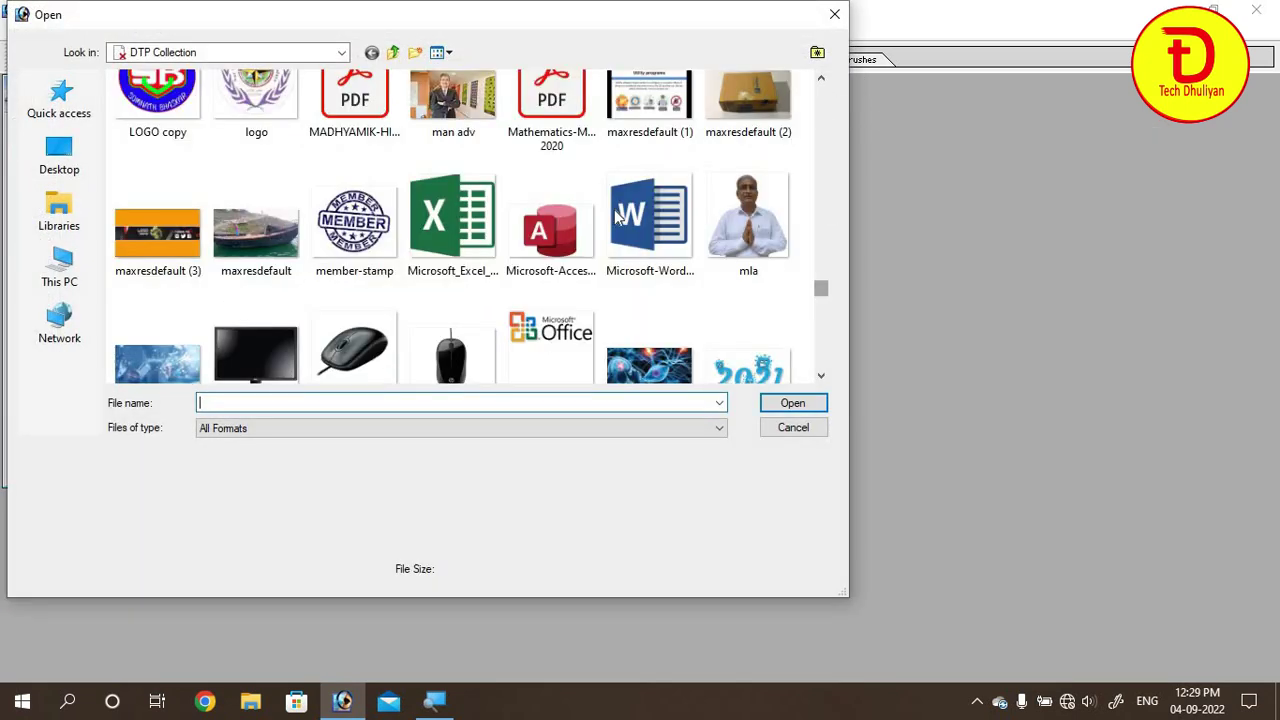
pyautogui.click(453, 125)
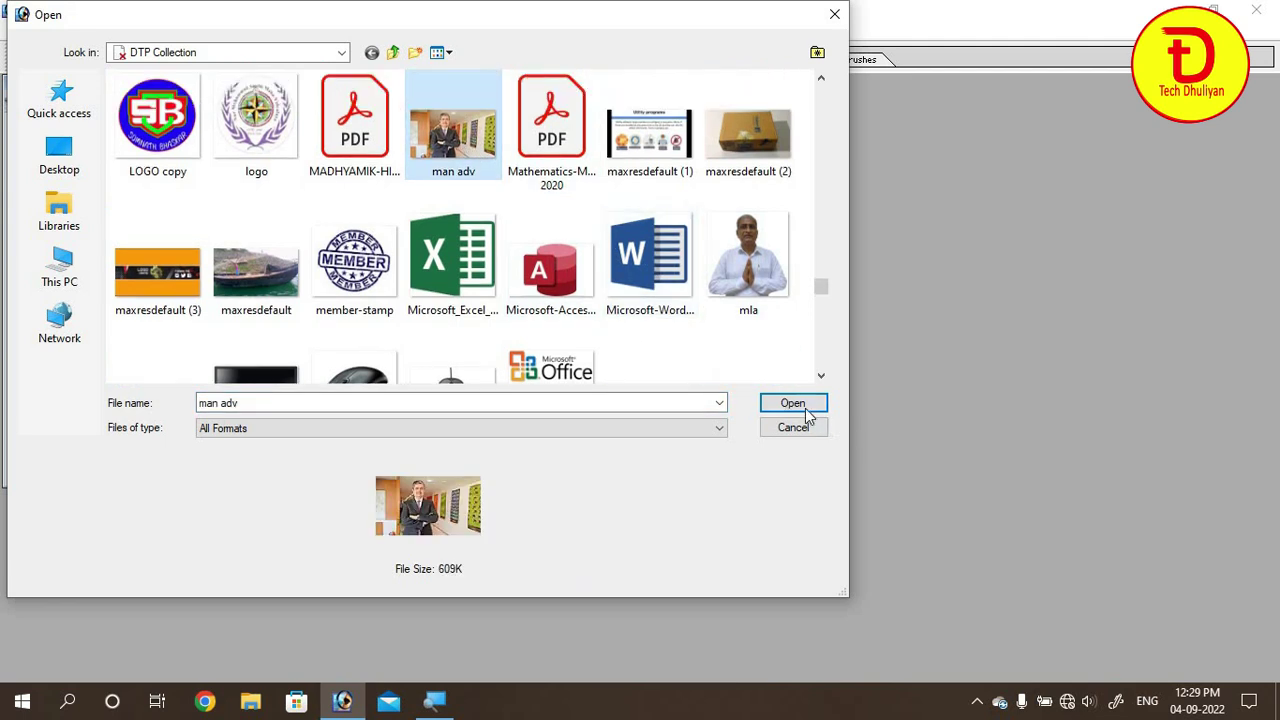
pyautogui.click(805, 403)
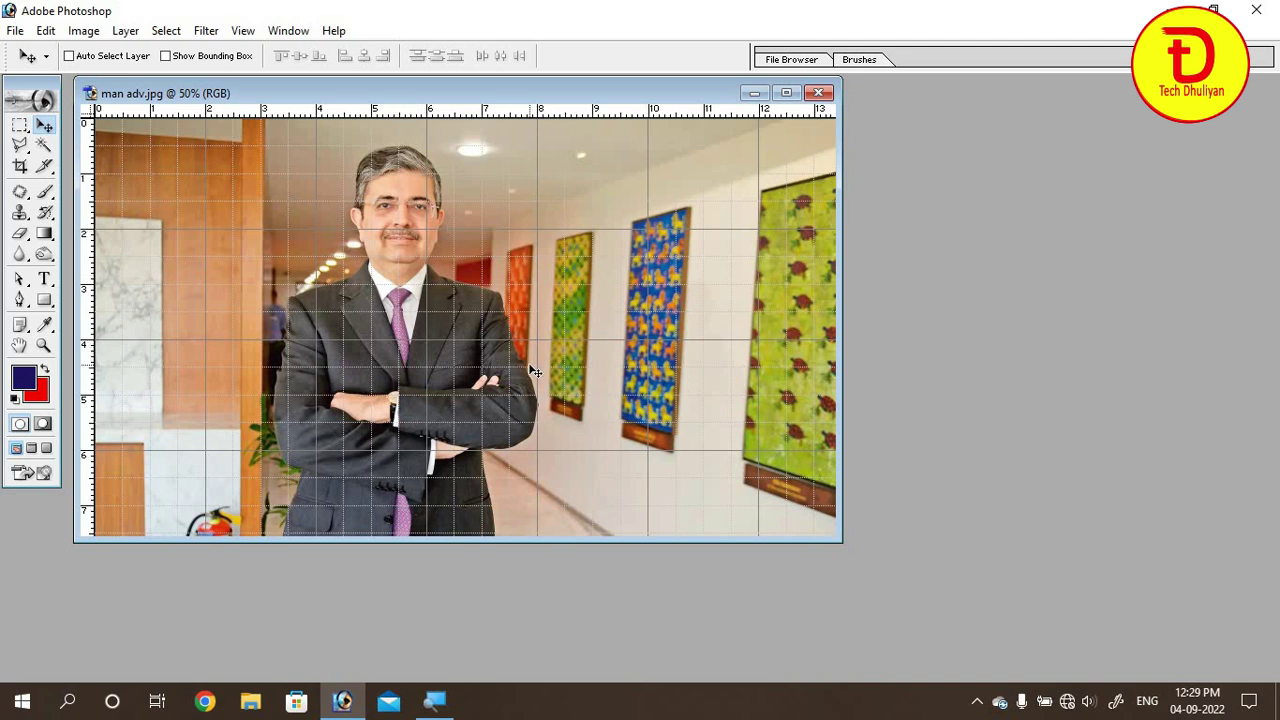
pyautogui.hotkey('ctrl', "'")
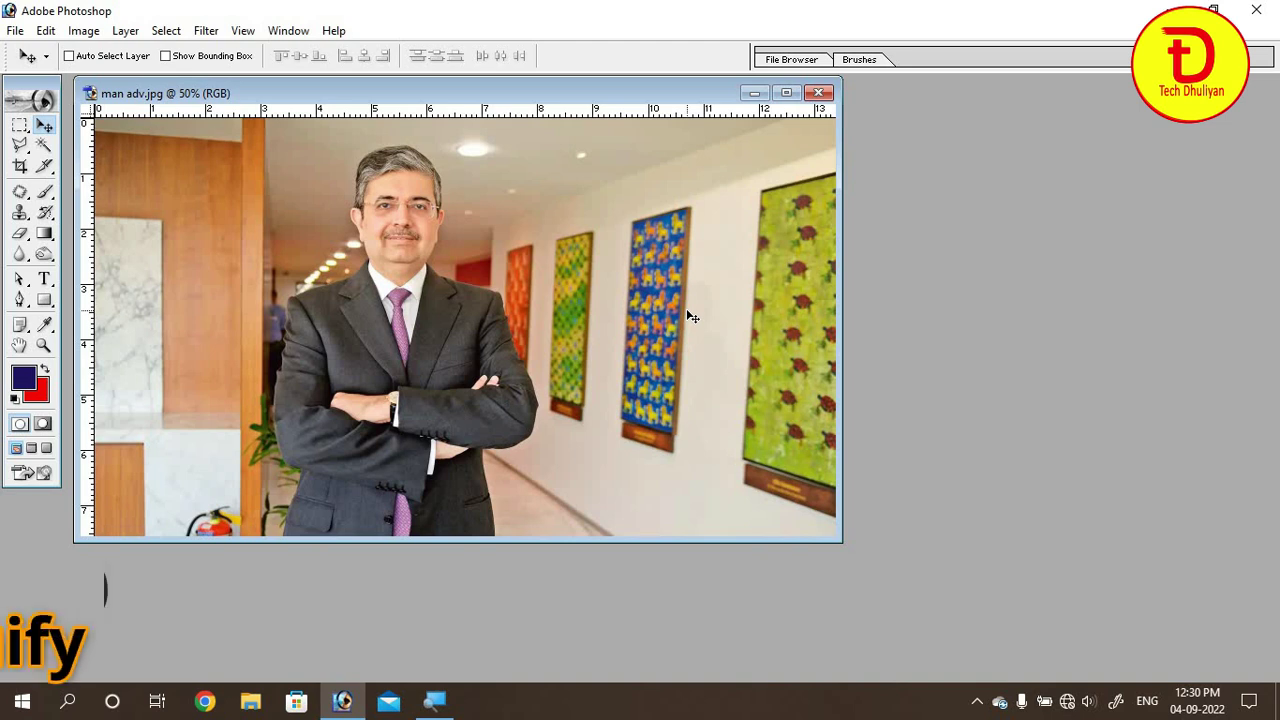
pyautogui.hotkey('ctrl', 'shift', 'x')
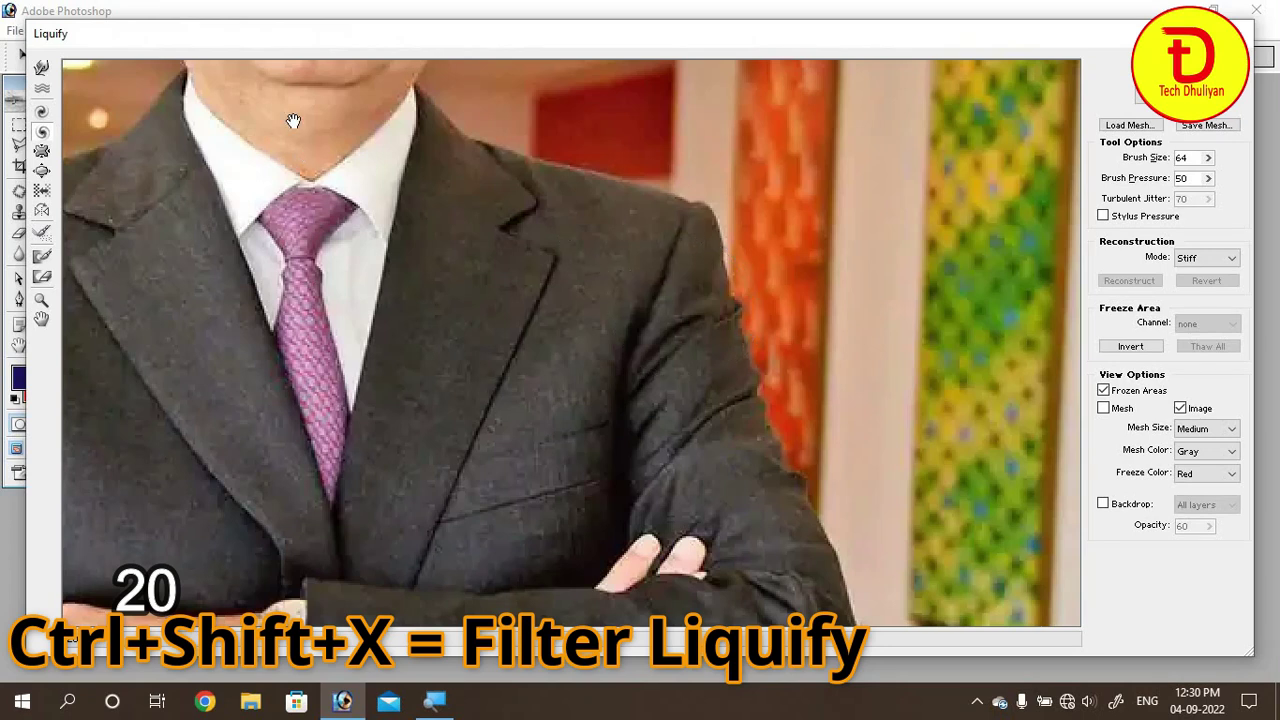
pyautogui.moveTo(300, 120)
pyautogui.mouseDown()
pyautogui.moveTo(524, 544)
pyautogui.moveTo(546, 545)
pyautogui.mouseUp()
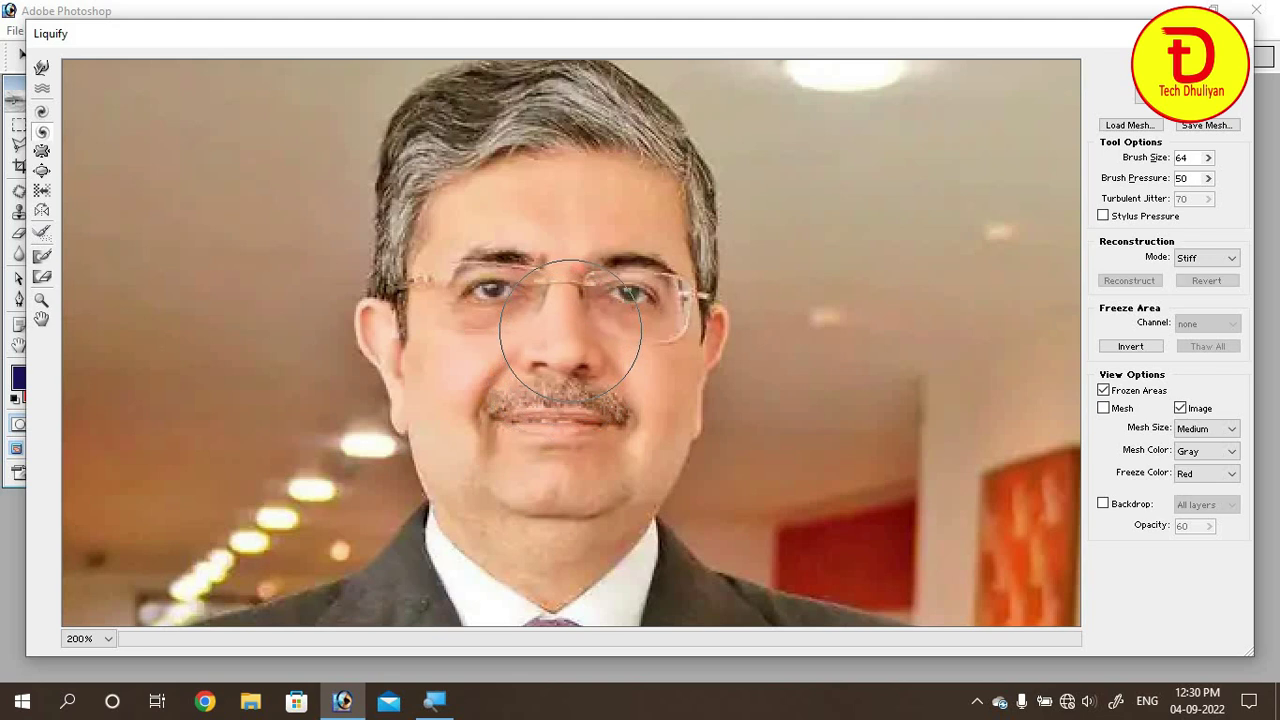
pyautogui.moveTo(543, 357); pyautogui.dragTo(566, 343)
pyautogui.moveTo(645, 298); pyautogui.dragTo(640, 300)
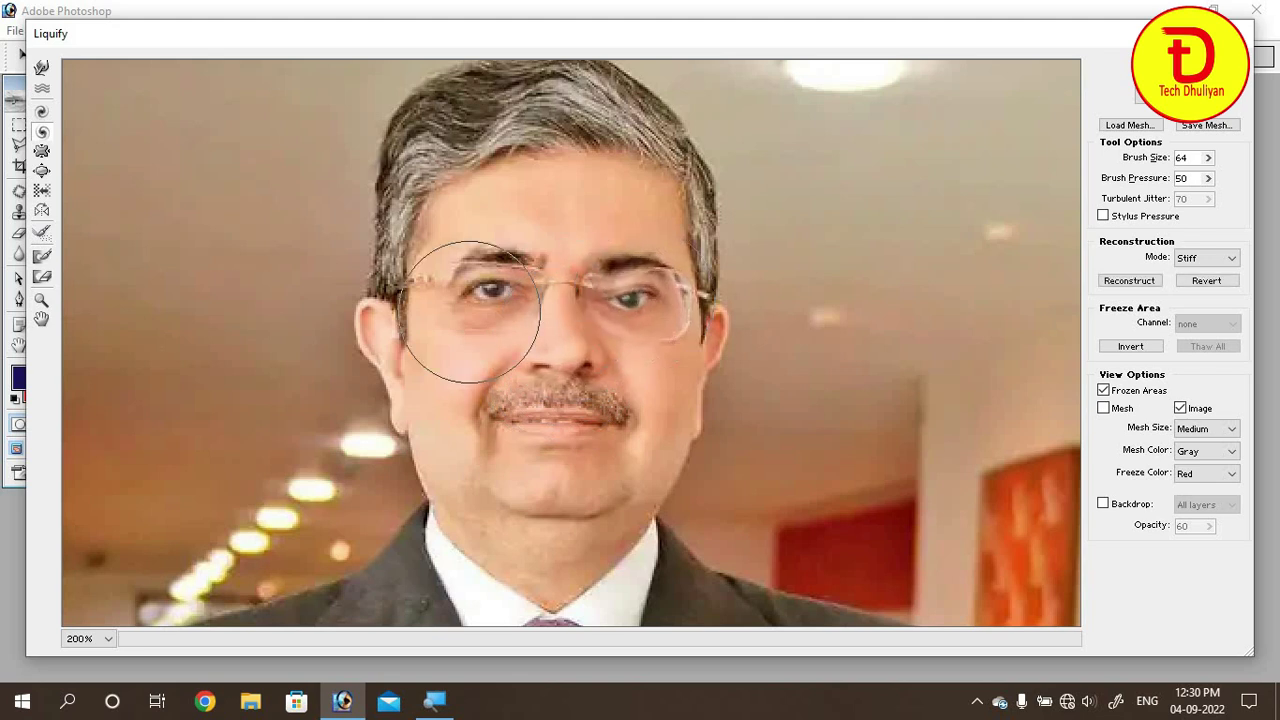
pyautogui.click(41, 67)
pyautogui.moveTo(576, 372); pyautogui.dragTo(565, 405)
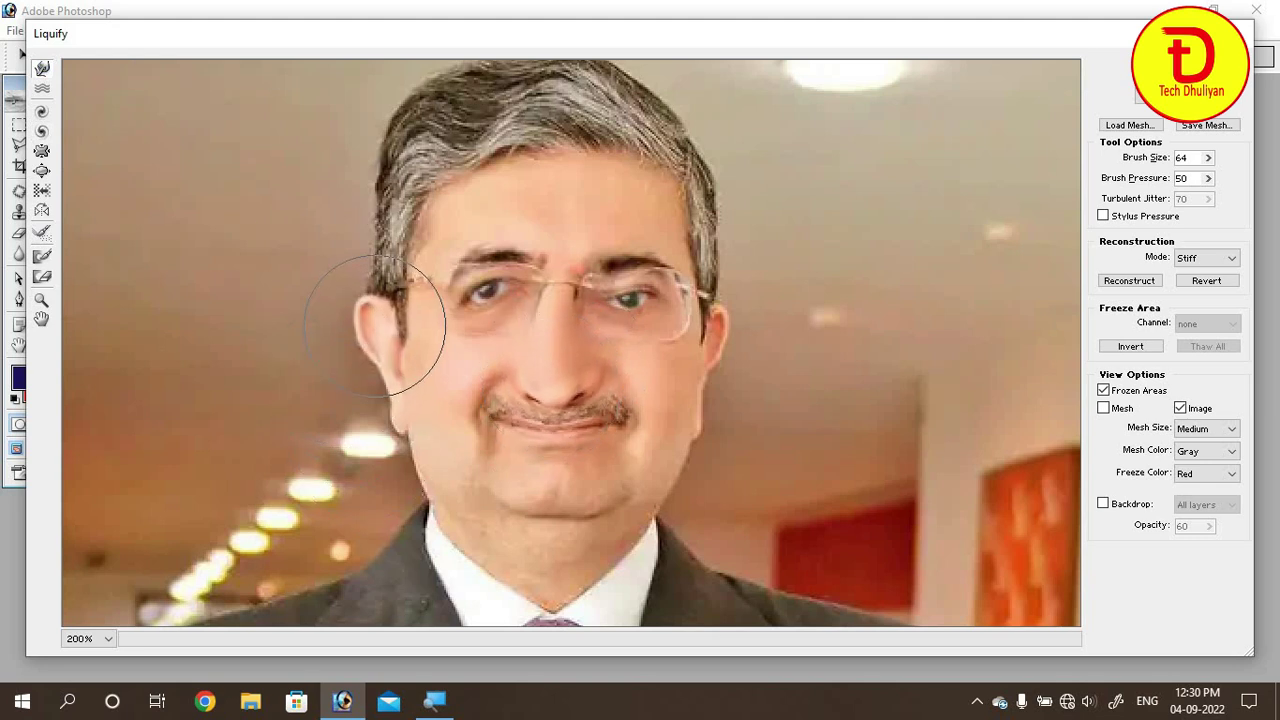
pyautogui.moveTo(428, 300); pyautogui.dragTo(361, 297)
pyautogui.moveTo(714, 290)
pyautogui.mouseDown()
pyautogui.moveTo(726, 309)
pyautogui.moveTo(675, 425)
pyautogui.mouseUp()
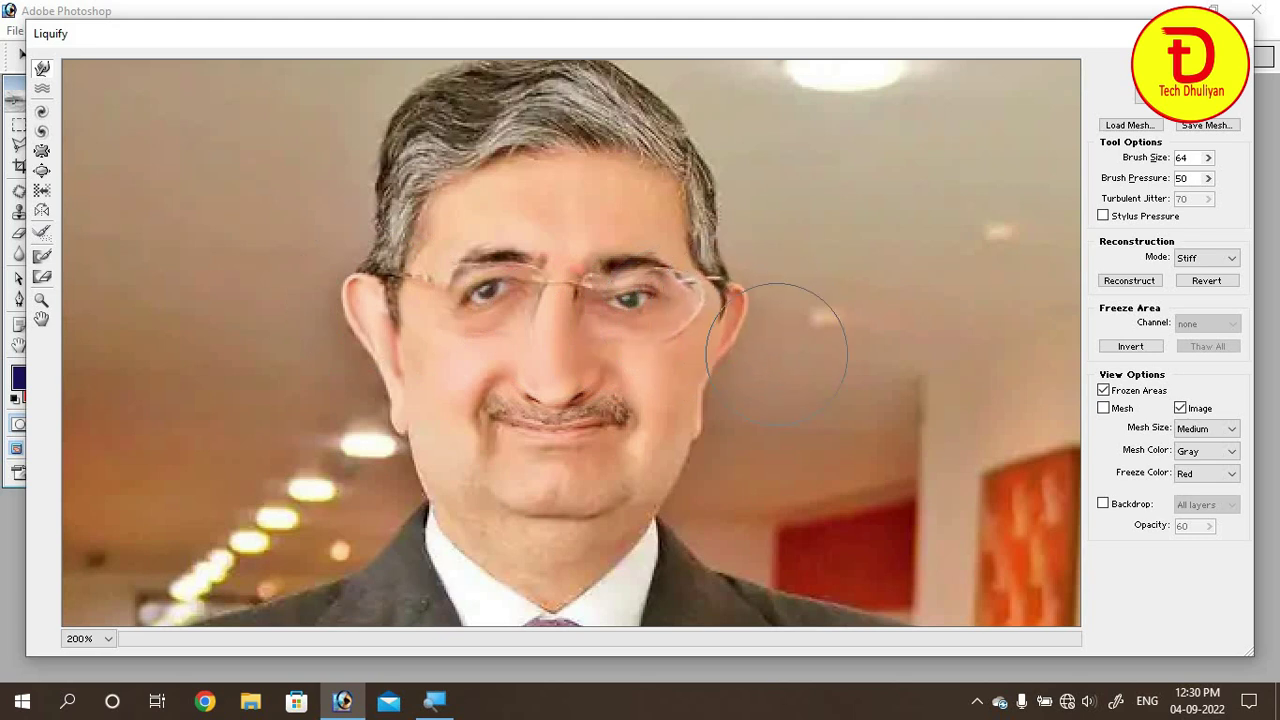
pyautogui.click(42, 88)
pyautogui.moveTo(712, 402)
pyautogui.mouseDown()
pyautogui.moveTo(420, 410)
pyautogui.moveTo(320, 250)
pyautogui.mouseUp()
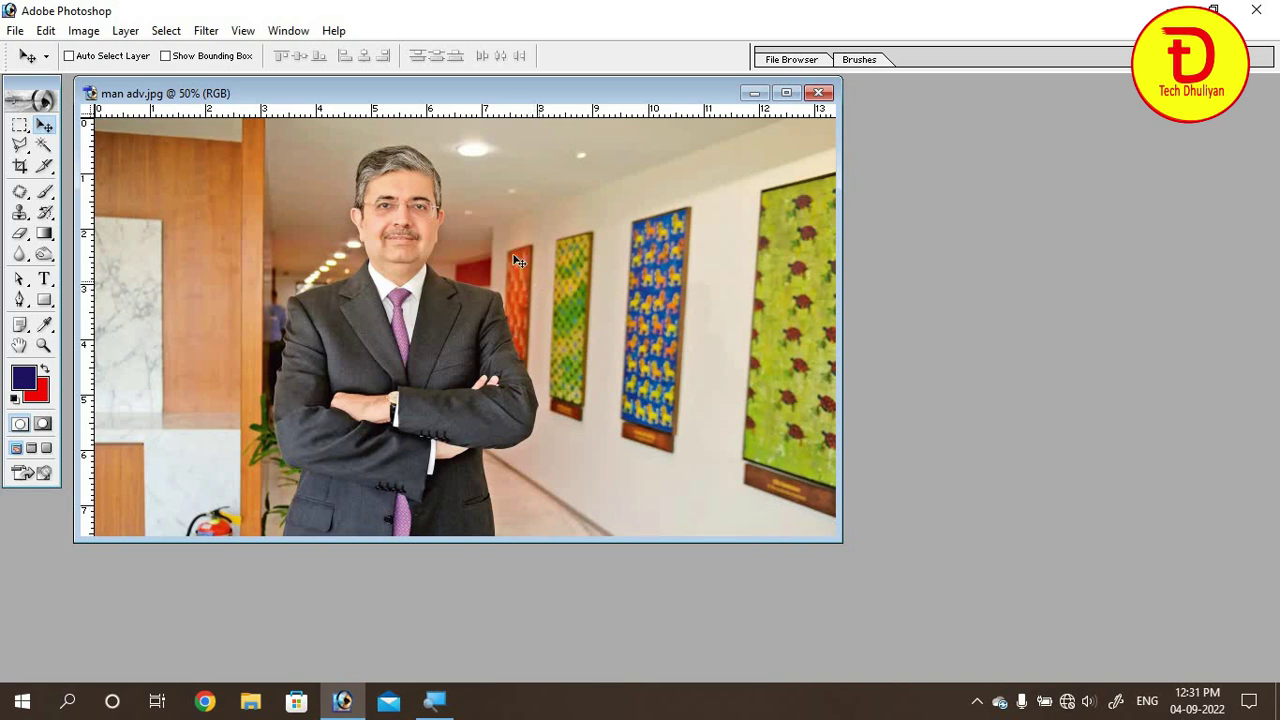
# Show the Layers palette and set Palette Options to the largest thumbnail size.
pyautogui.click(286, 31)
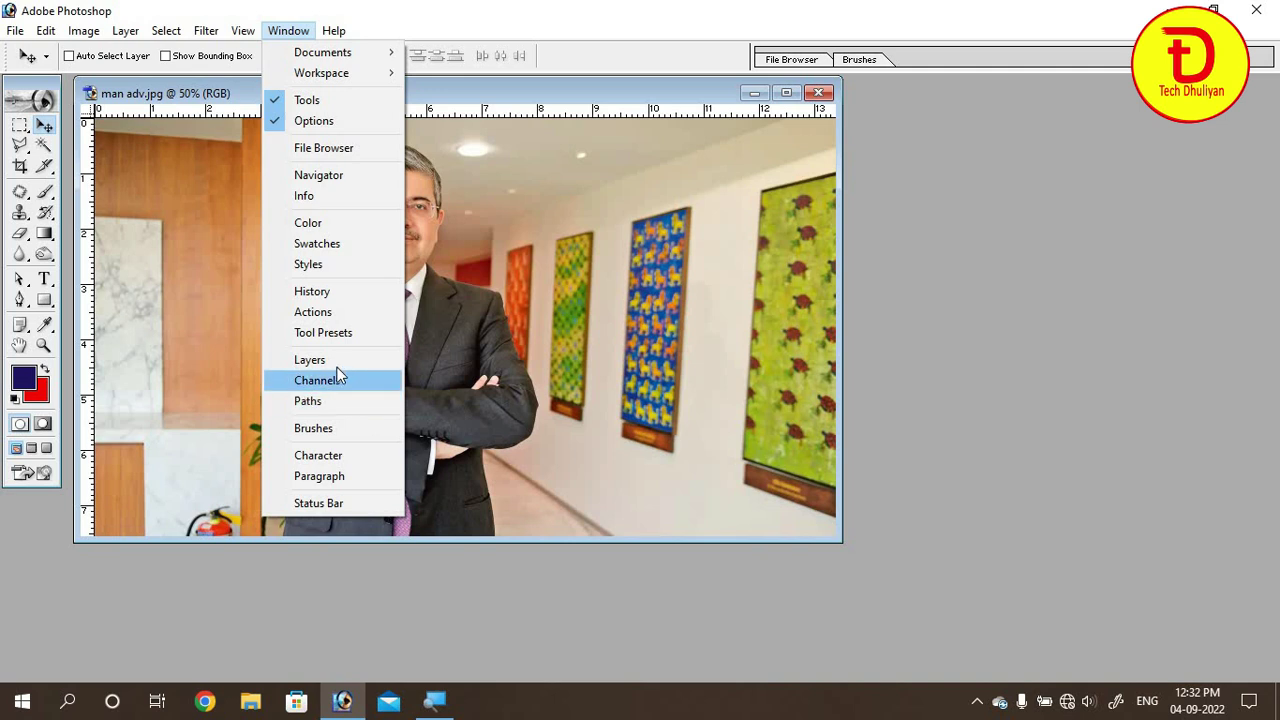
pyautogui.click(310, 360)
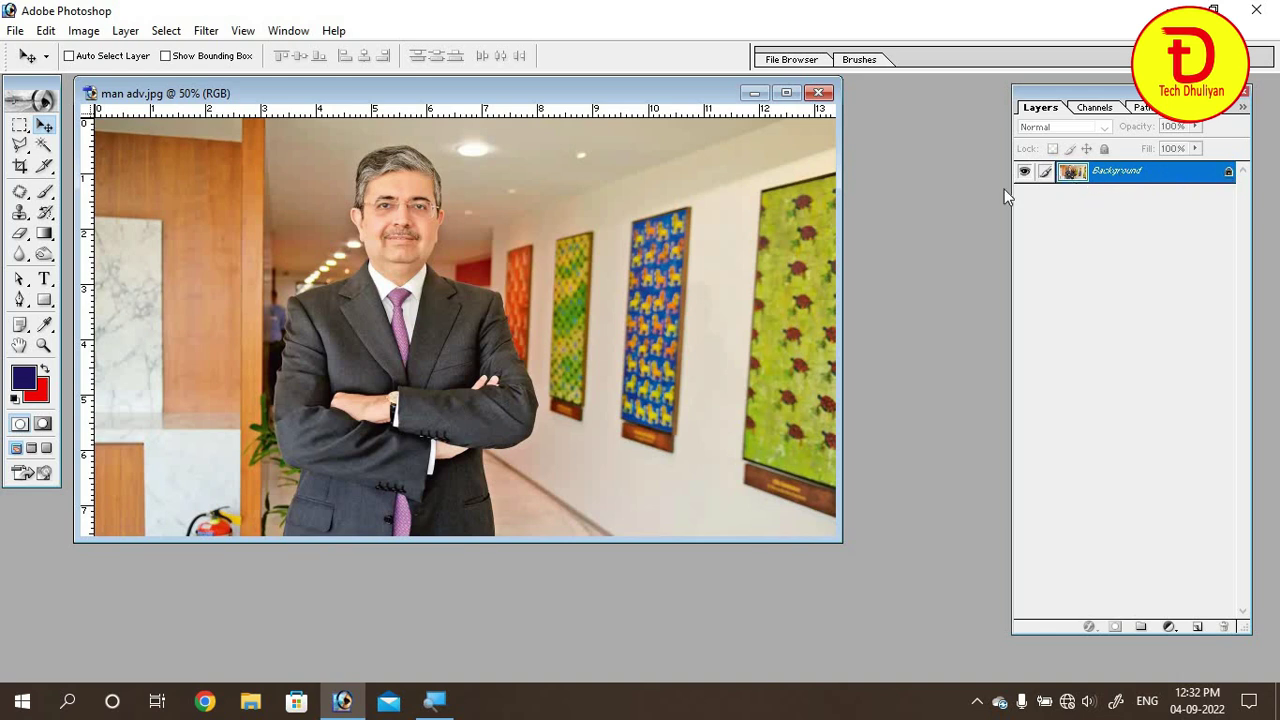
pyautogui.click(1243, 108)
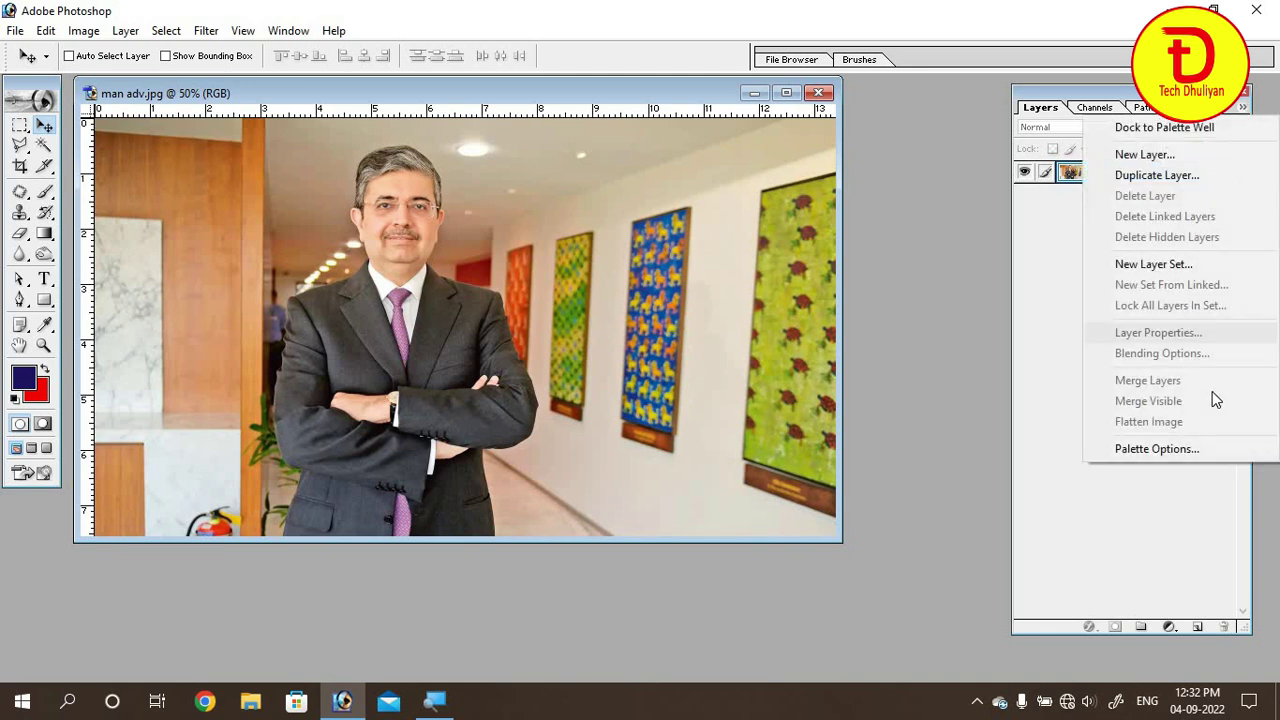
pyautogui.click(1157, 449)
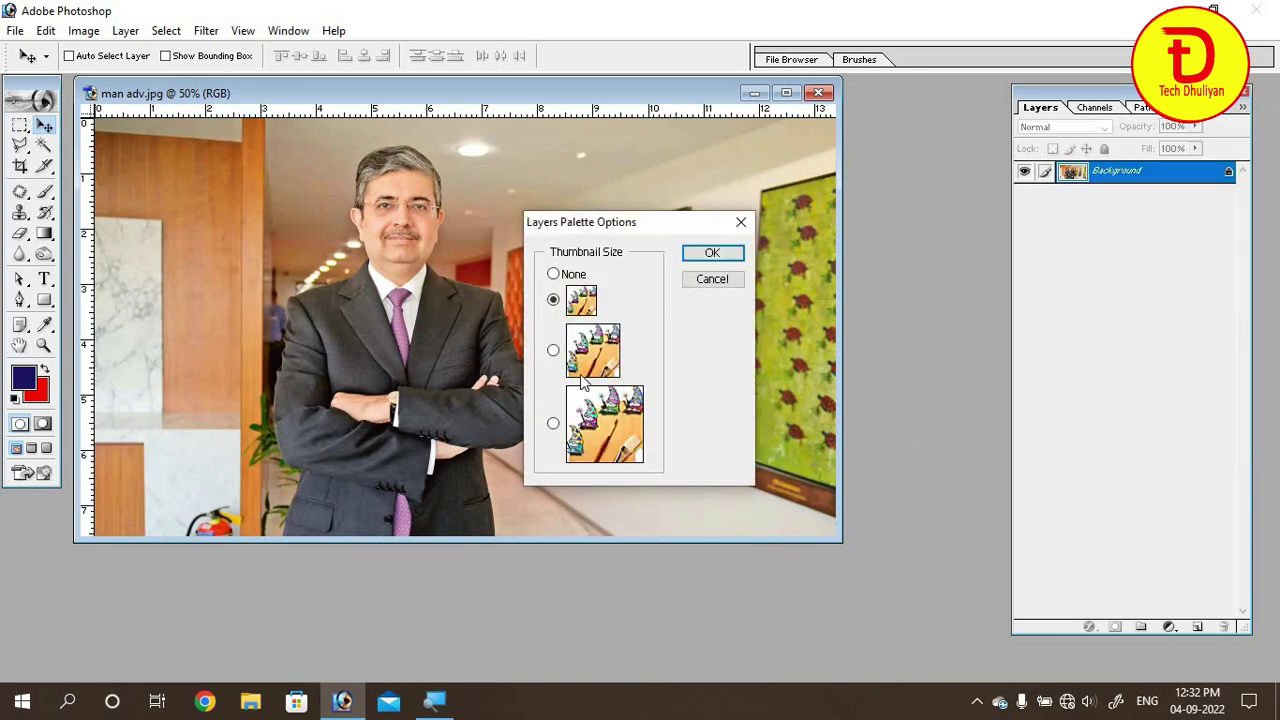
pyautogui.click(553, 350)
pyautogui.click(553, 423)
pyautogui.click(710, 254)
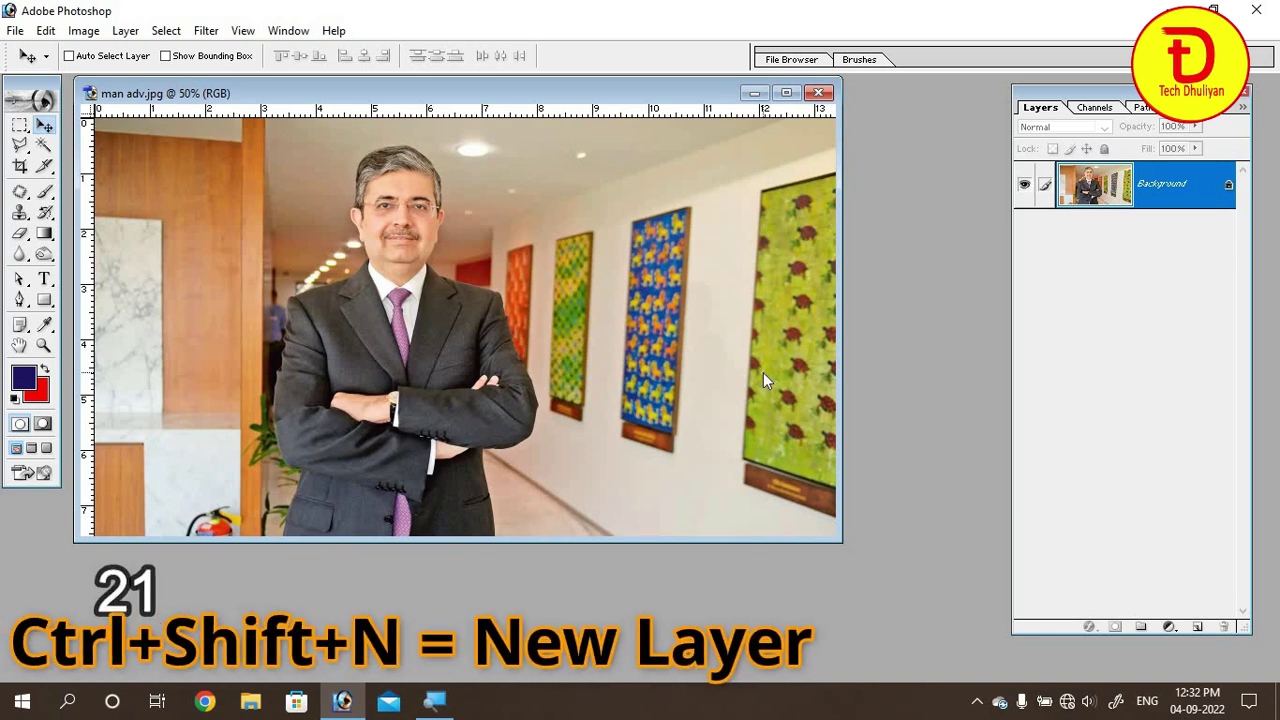
# Add empty Layer 1, duplicate it as Layer 1 copy, and end with Background selected.
pyautogui.hotkey('ctrl', 'shift', 'n')
pyautogui.press('Return')
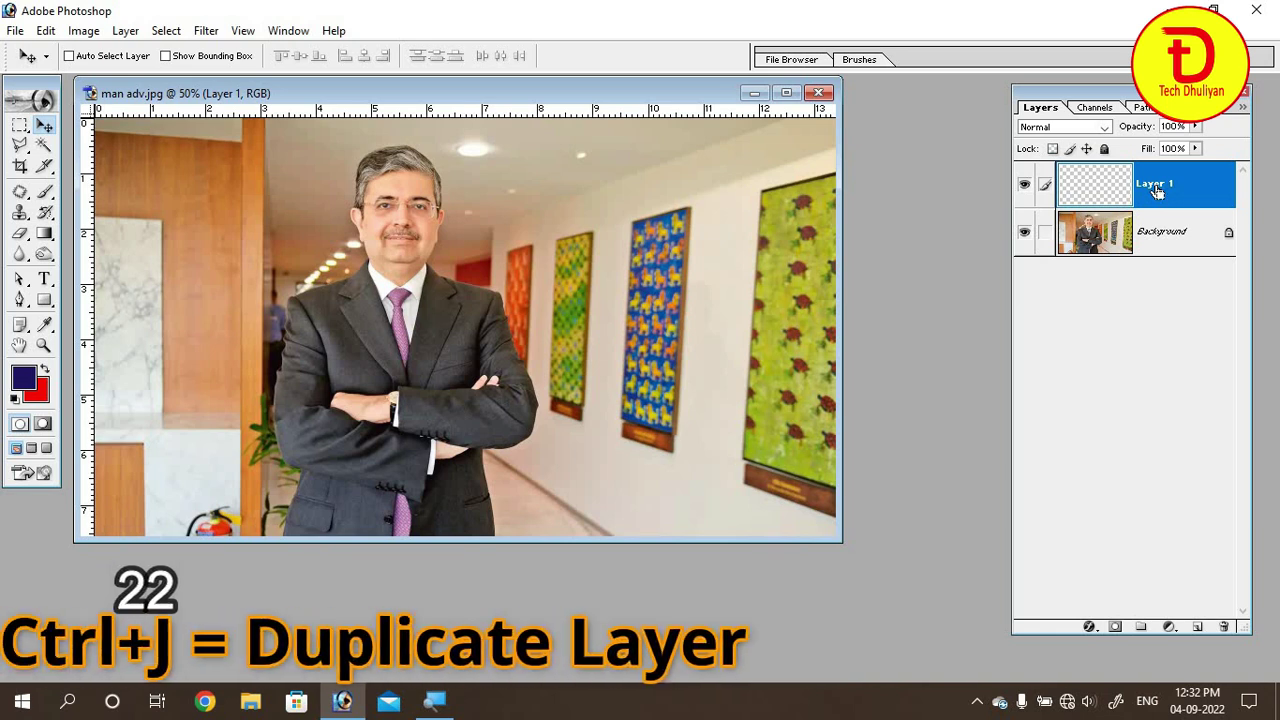
pyautogui.hotkey('ctrl', 'j')
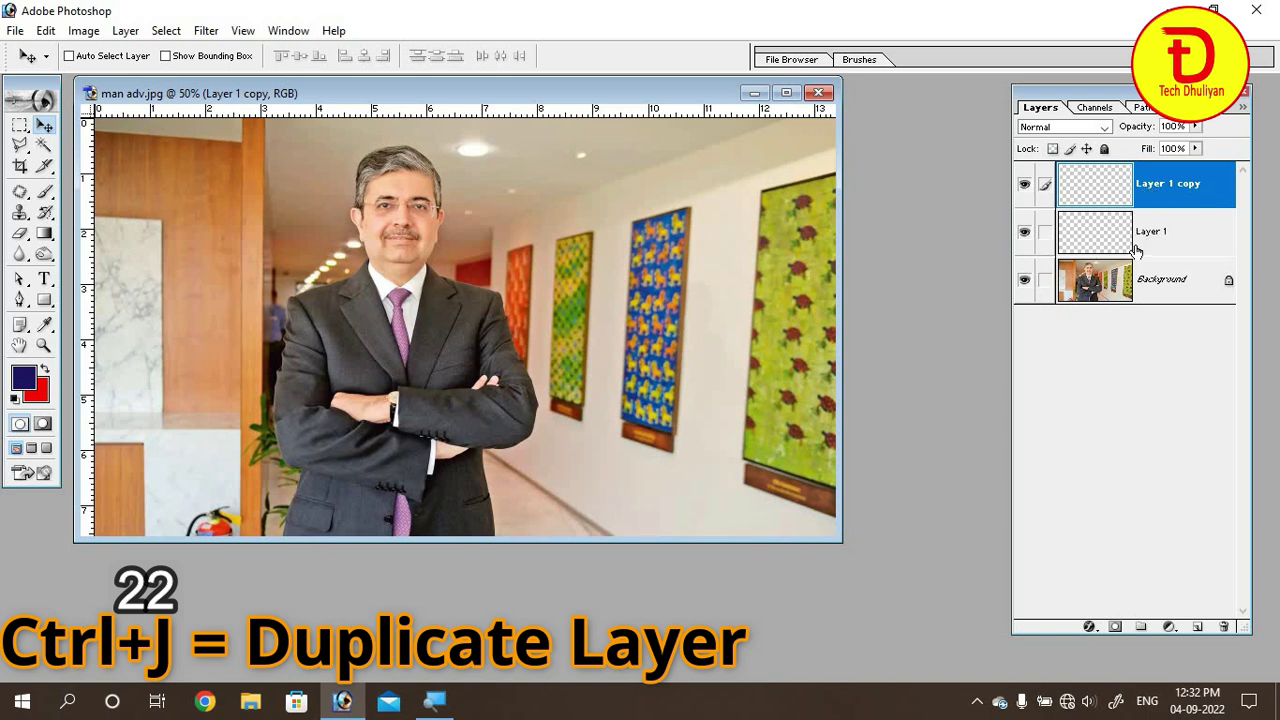
pyautogui.click(1138, 240)
pyautogui.click(1149, 194)
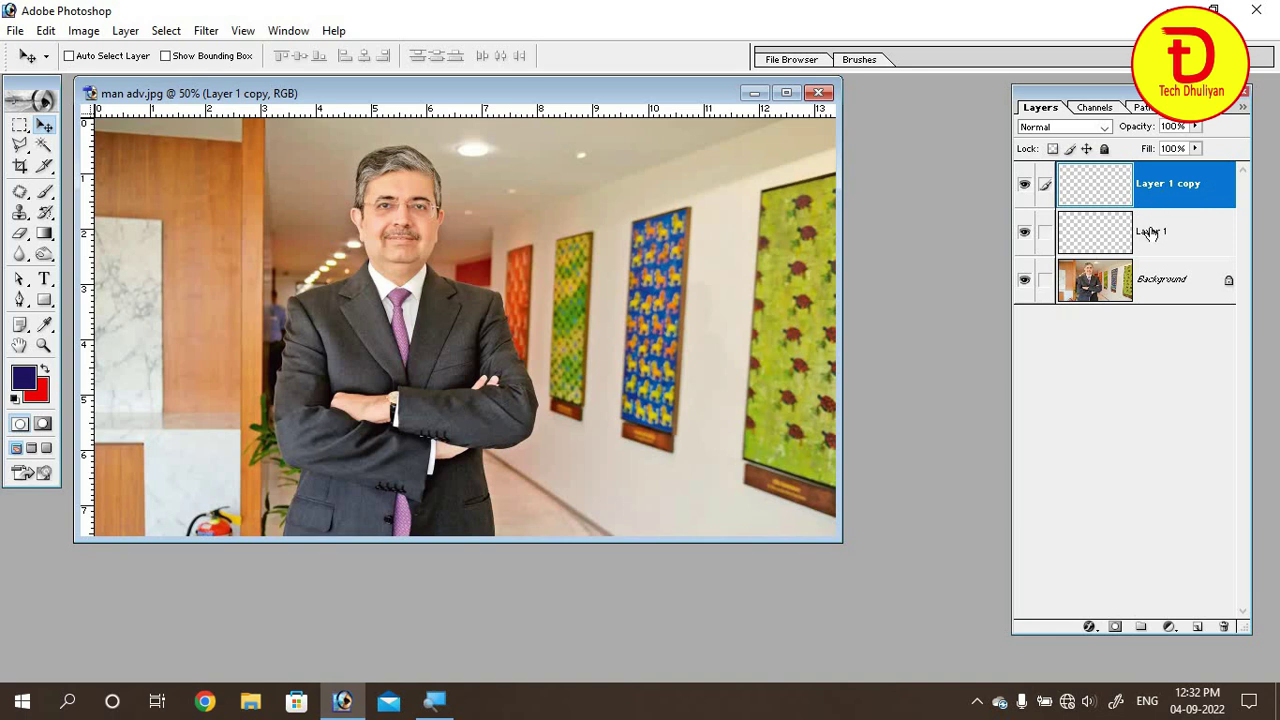
pyautogui.click(1150, 230)
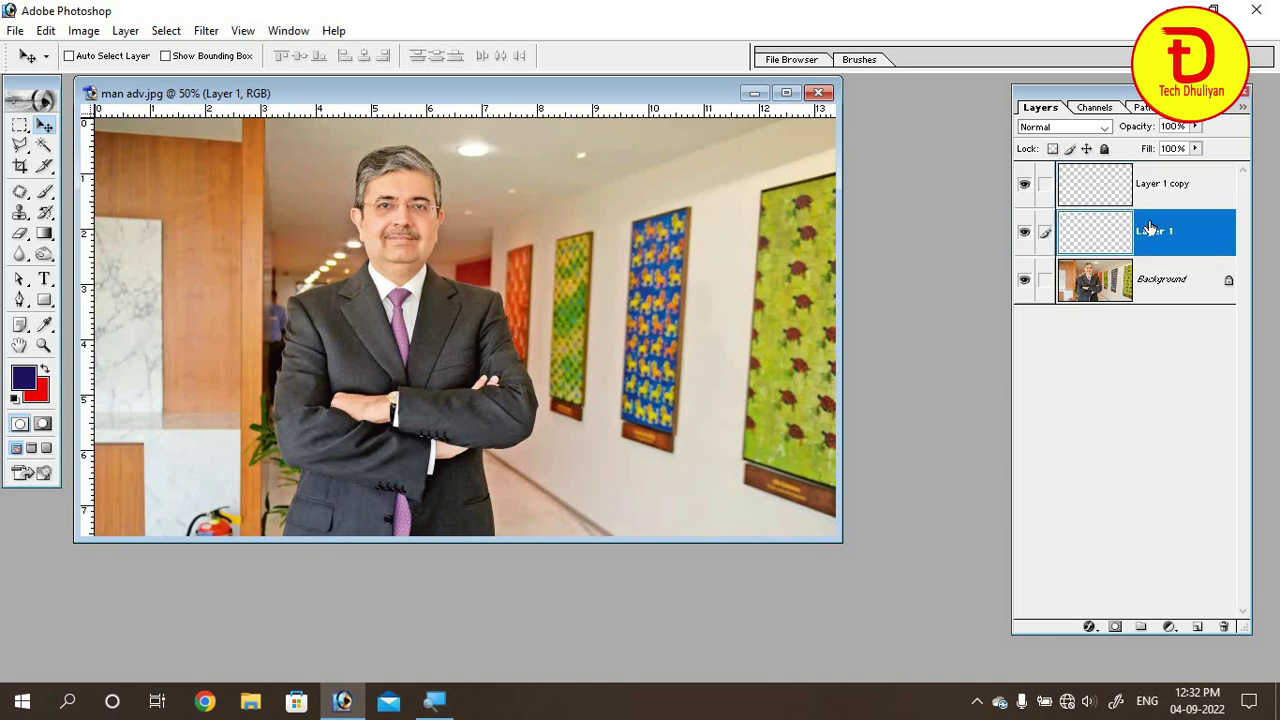
pyautogui.click(1159, 198)
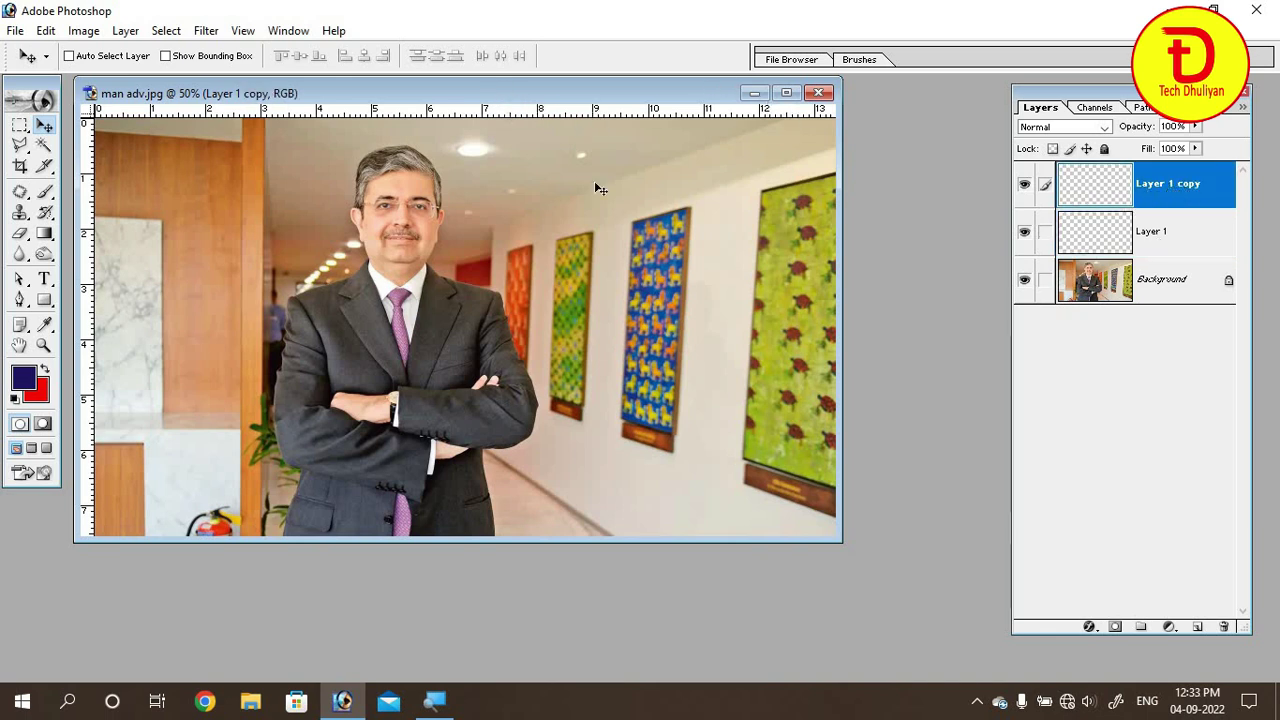
pyautogui.click(1112, 285)
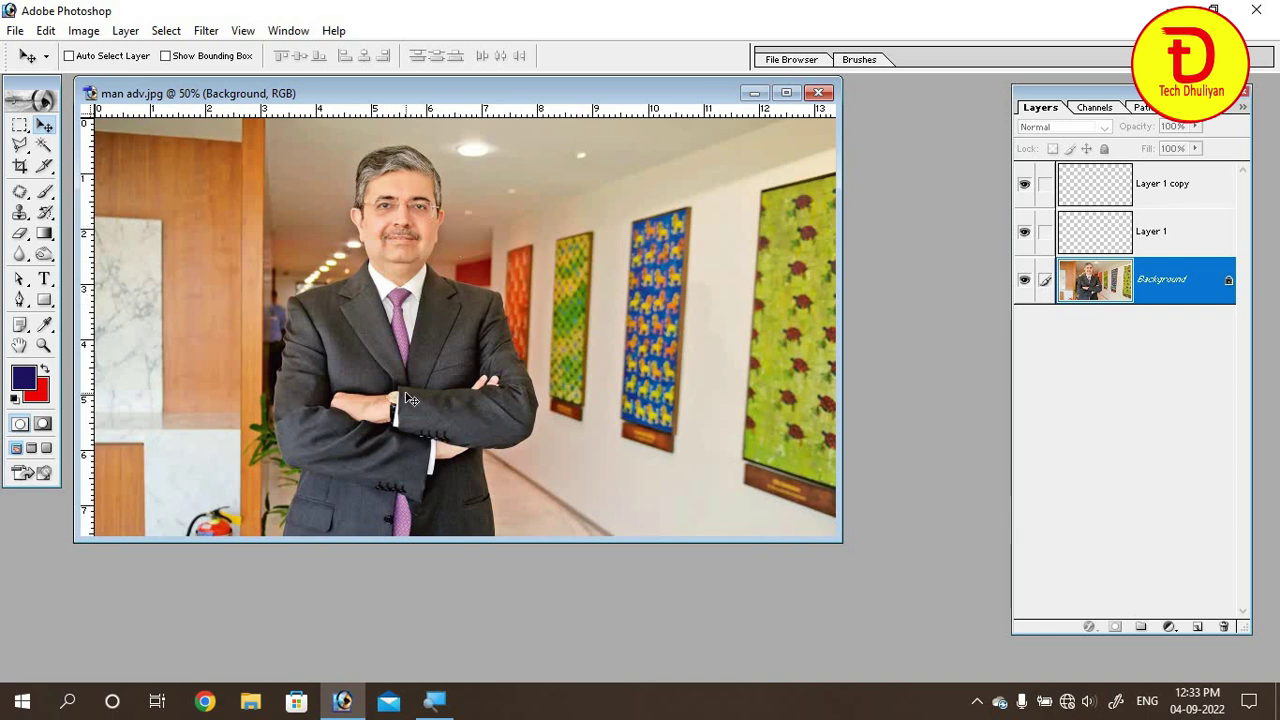
# Apply Levels to the photo with input values of about 31, 0.86 and 236.
pyautogui.hotkey('ctrl', 'l')
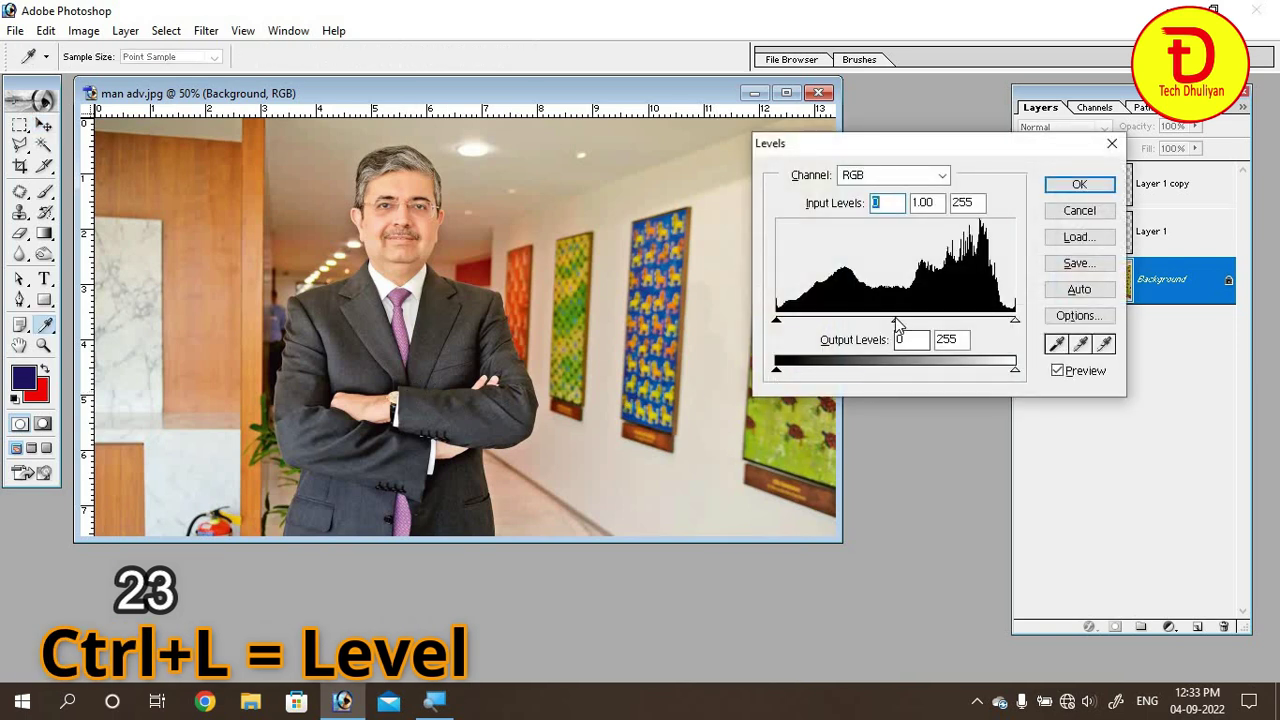
pyautogui.moveTo(896, 320); pyautogui.dragTo(907, 320)
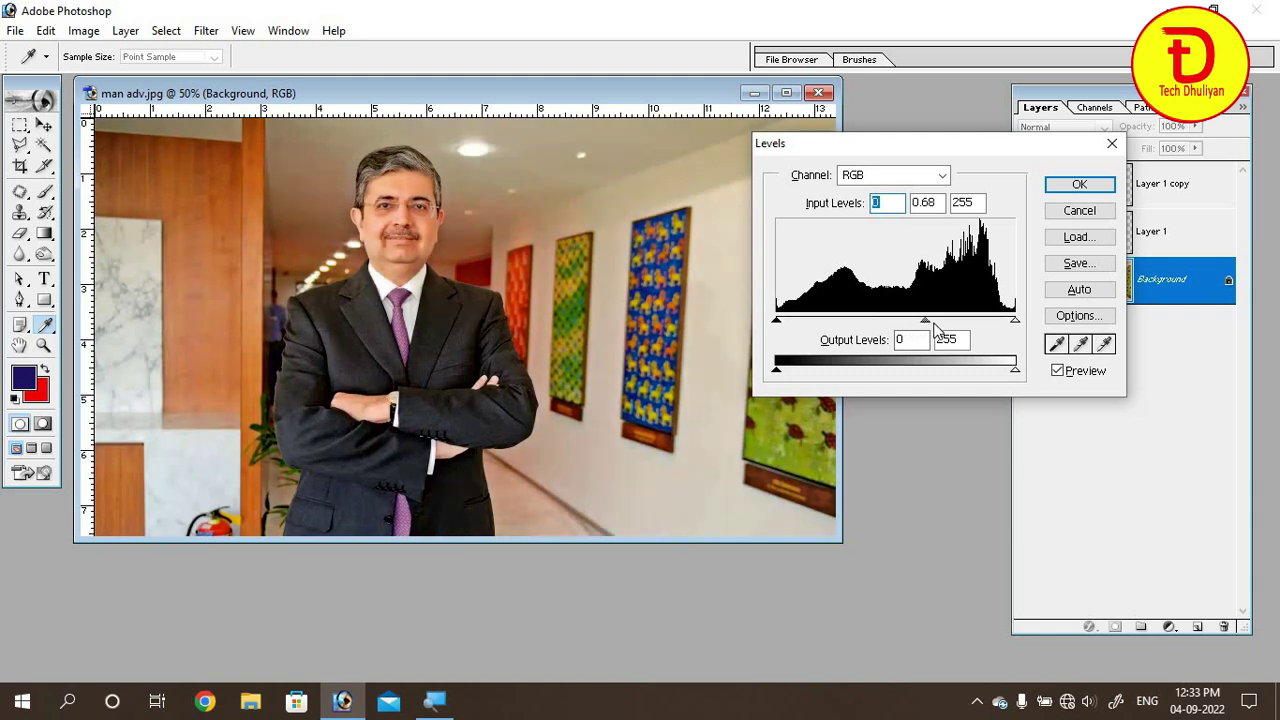
pyautogui.moveTo(1014, 320); pyautogui.dragTo(997, 320)
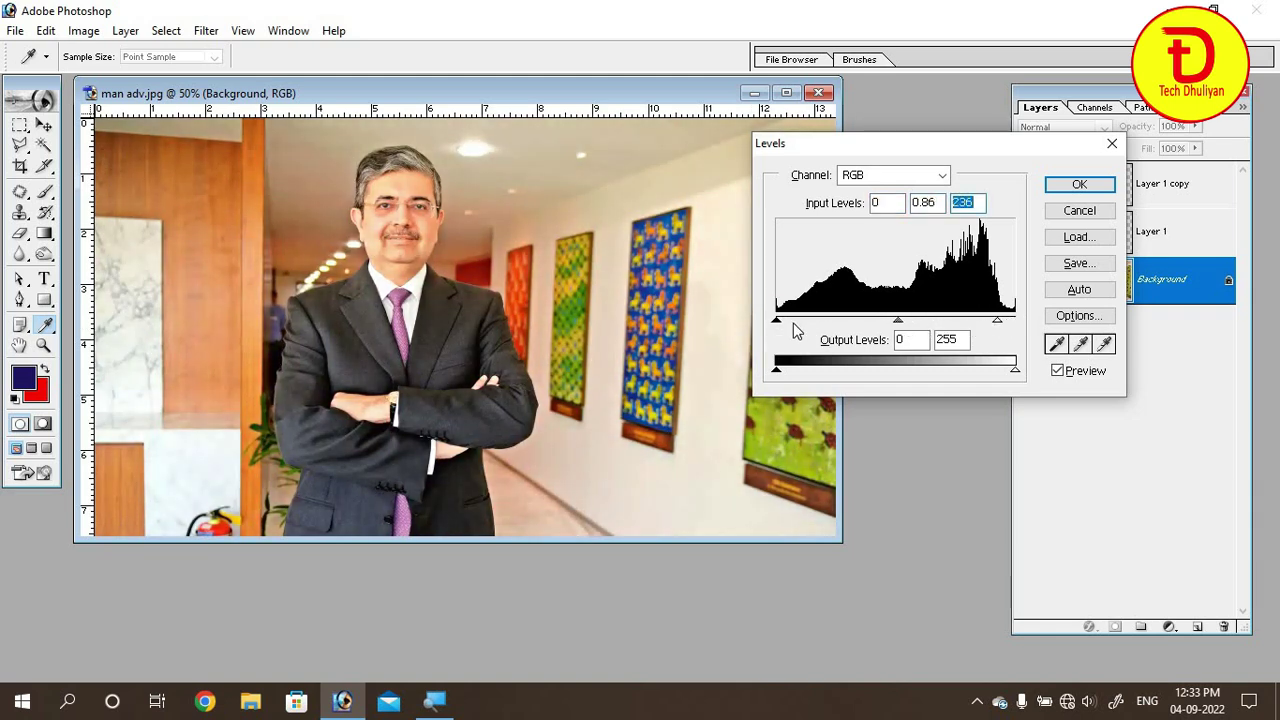
pyautogui.moveTo(779, 320); pyautogui.dragTo(805, 321)
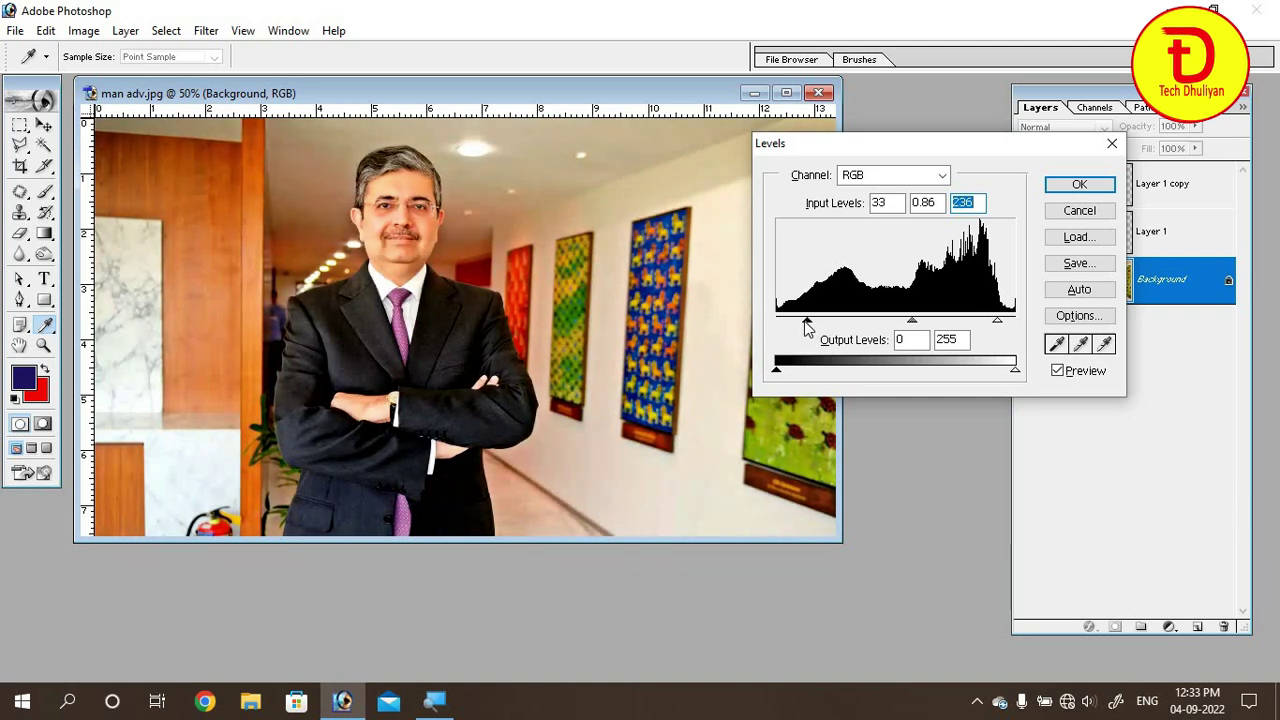
pyautogui.click(806, 321)
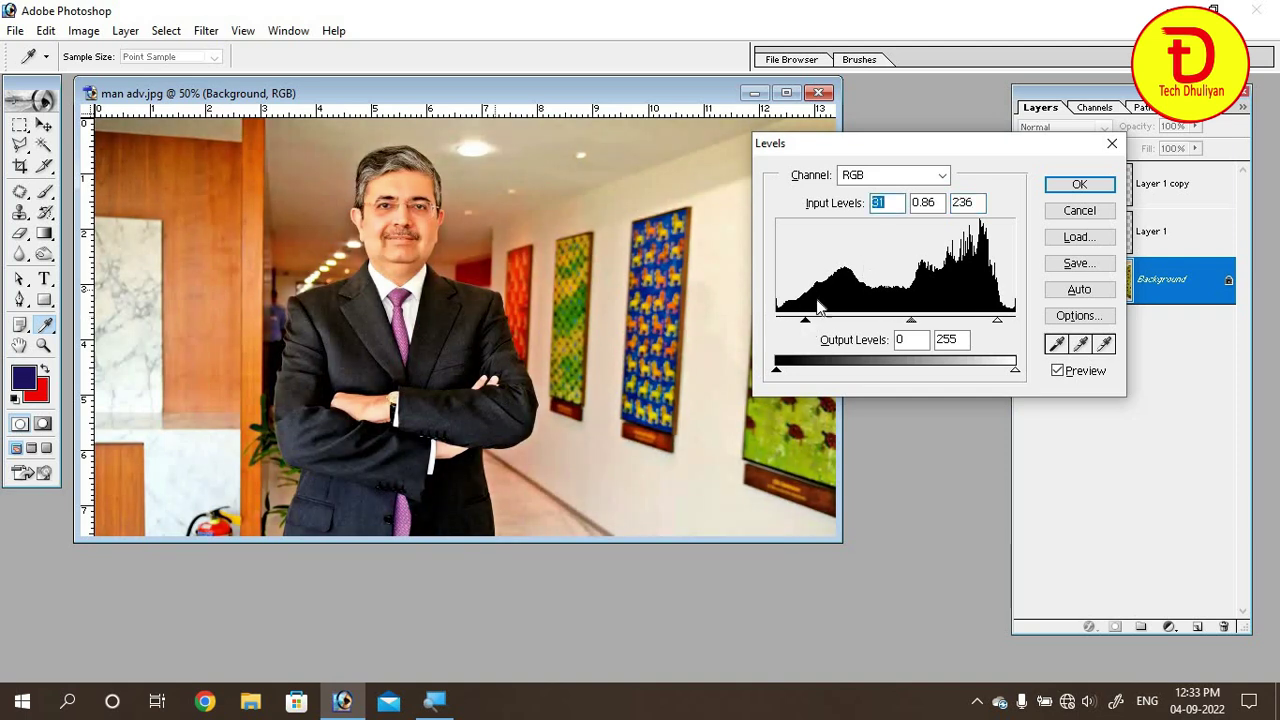
pyautogui.click(1076, 188)
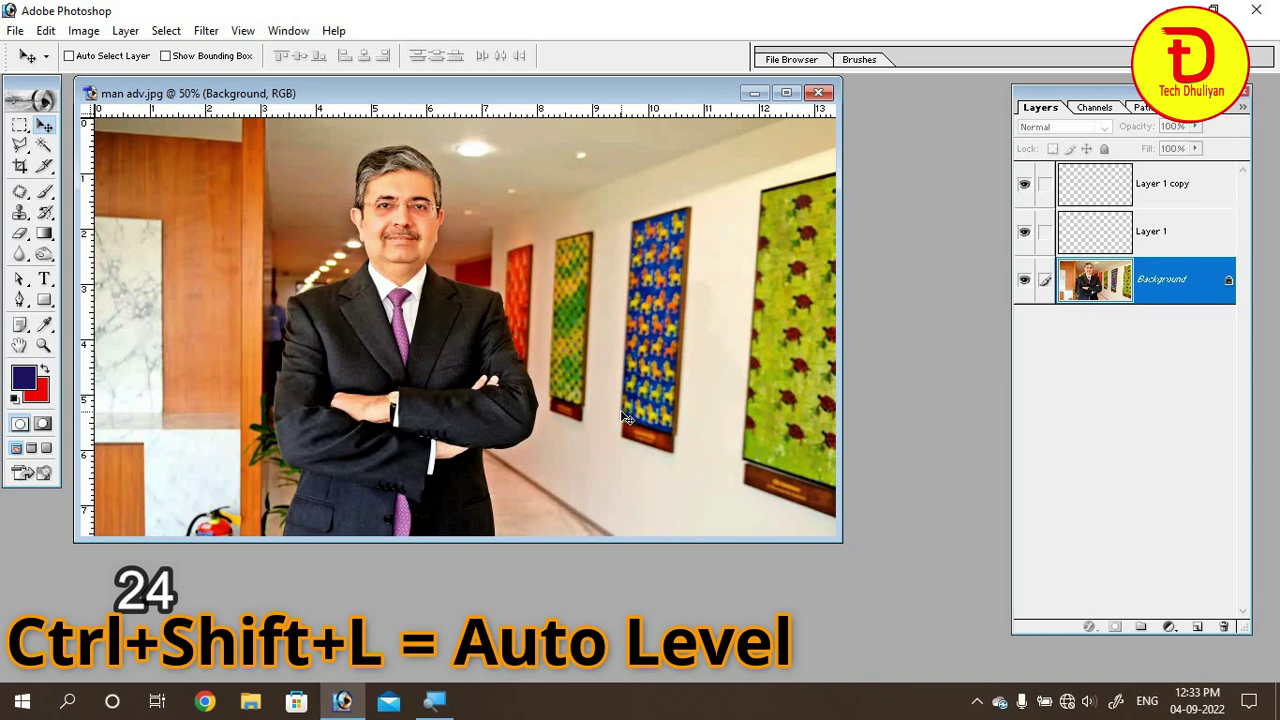
# Close man adv.jpg without saving and open the Indian flag wallpaper, accepting its colour profile.
pyautogui.click(818, 93)
pyautogui.click(645, 276)
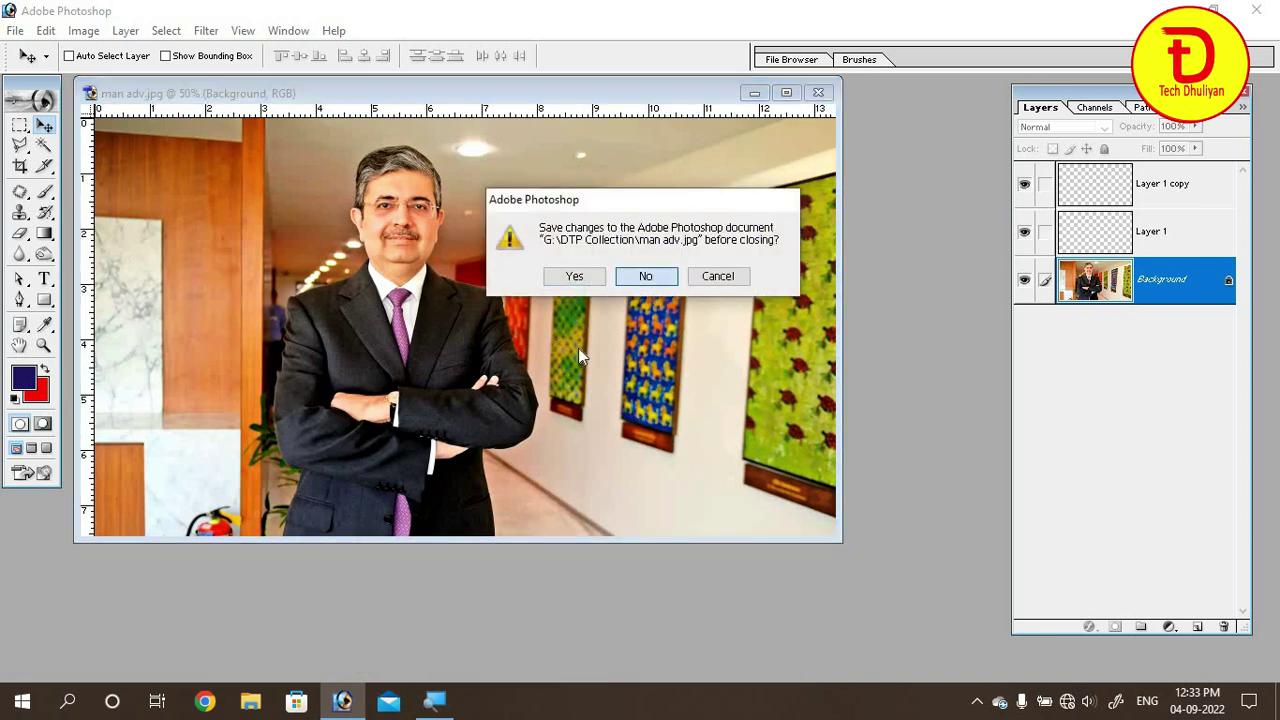
pyautogui.hotkey('ctrl', 'o')
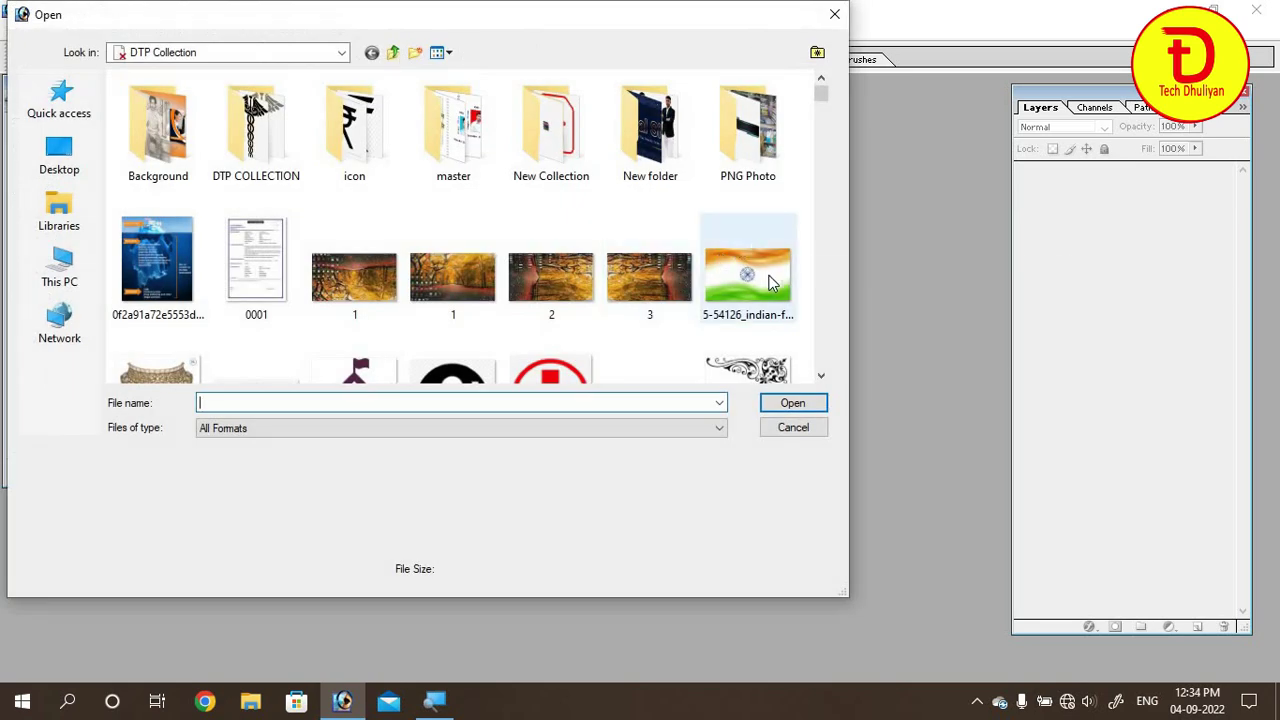
pyautogui.click(748, 280)
pyautogui.click(812, 403)
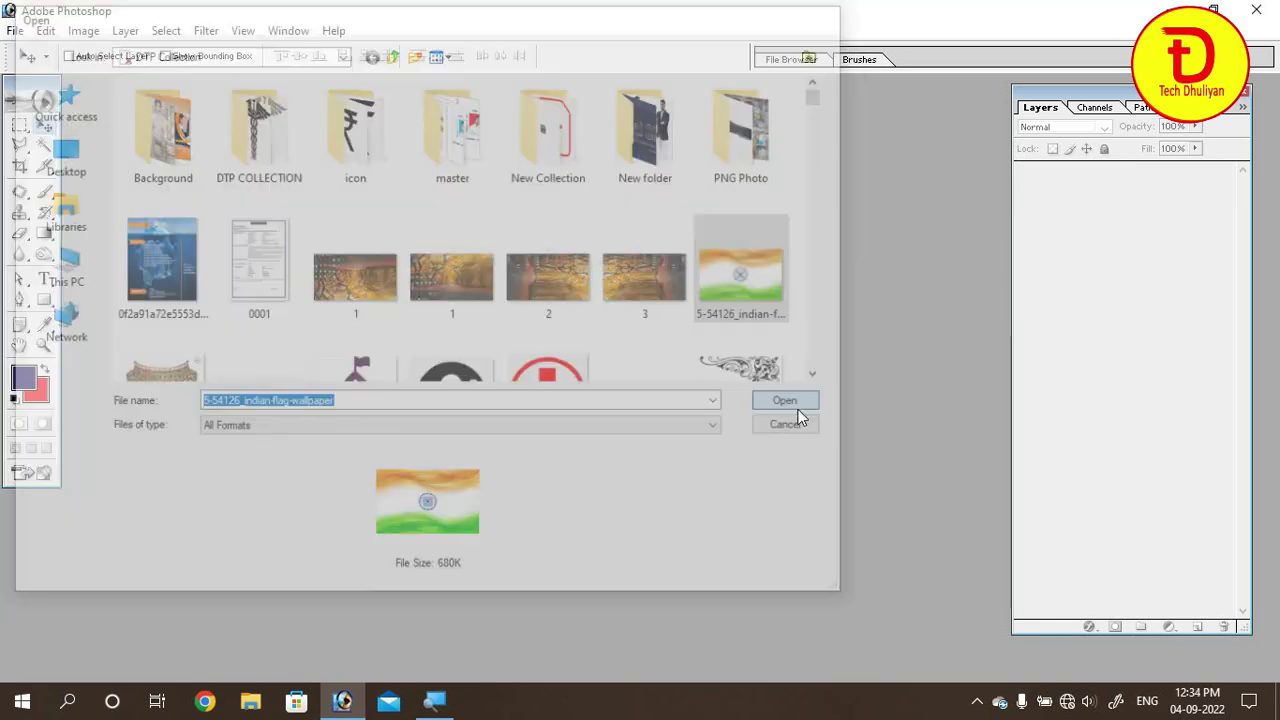
pyautogui.click(716, 461)
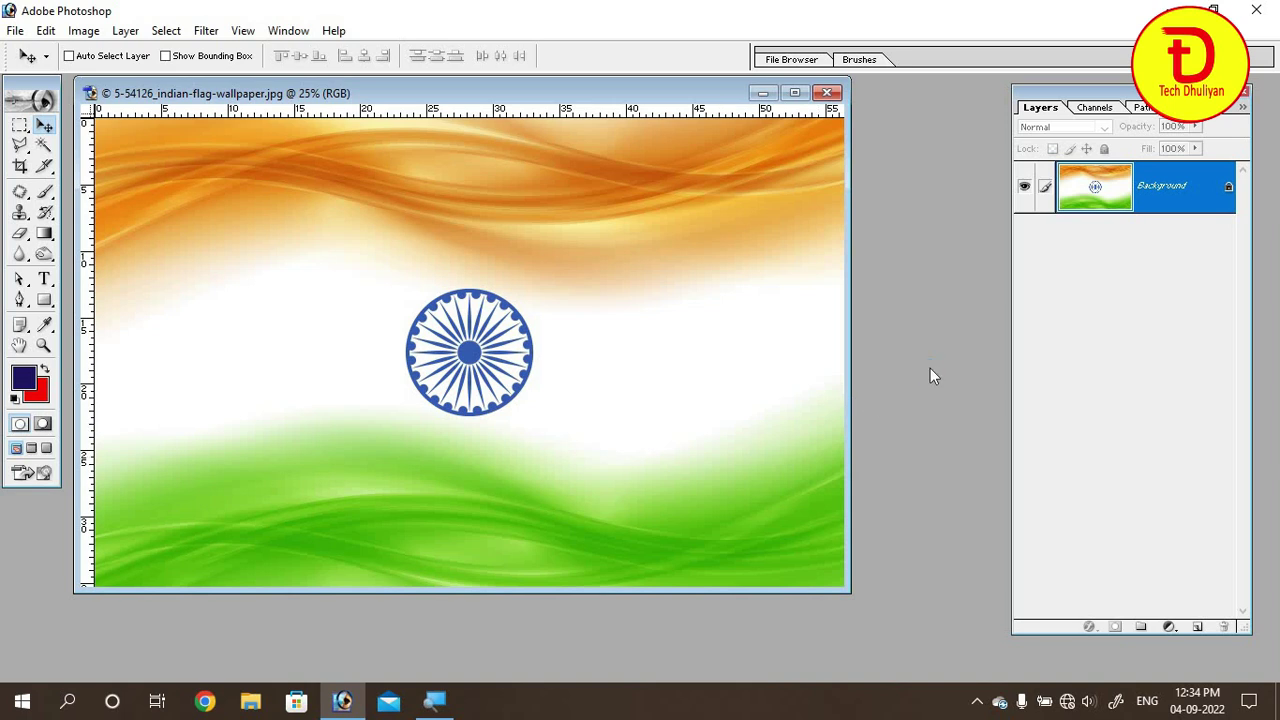
# Open the background-removed portrait photo of the man with folded hands.
pyautogui.doubleClick(929, 368)
pyautogui.moveTo(819, 92); pyautogui.dragTo(820, 142)
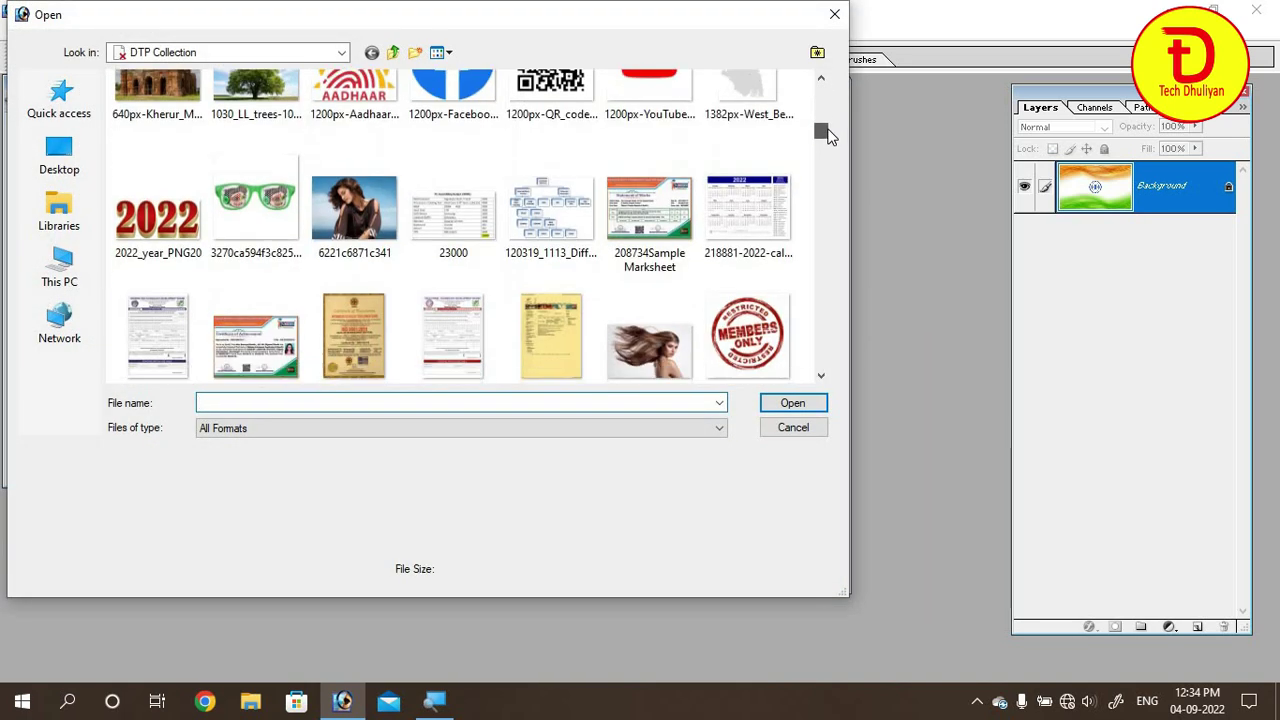
pyautogui.click(650, 125)
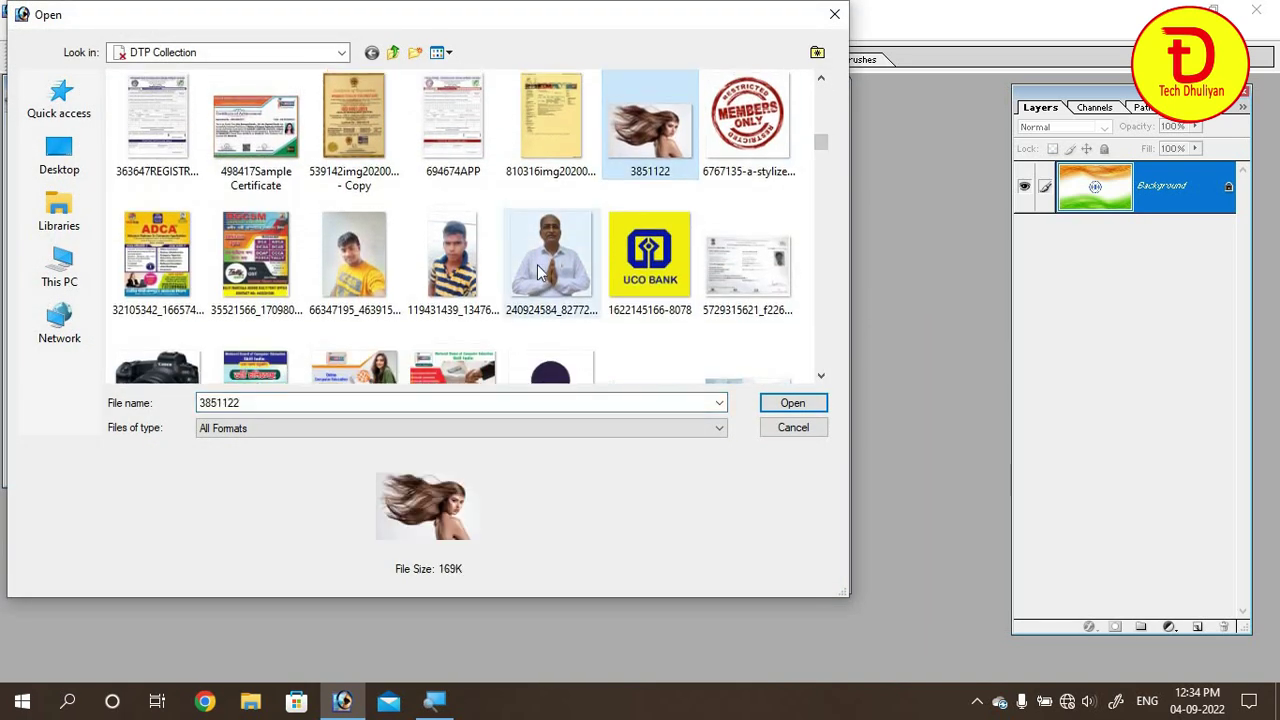
pyautogui.click(550, 250)
pyautogui.click(779, 406)
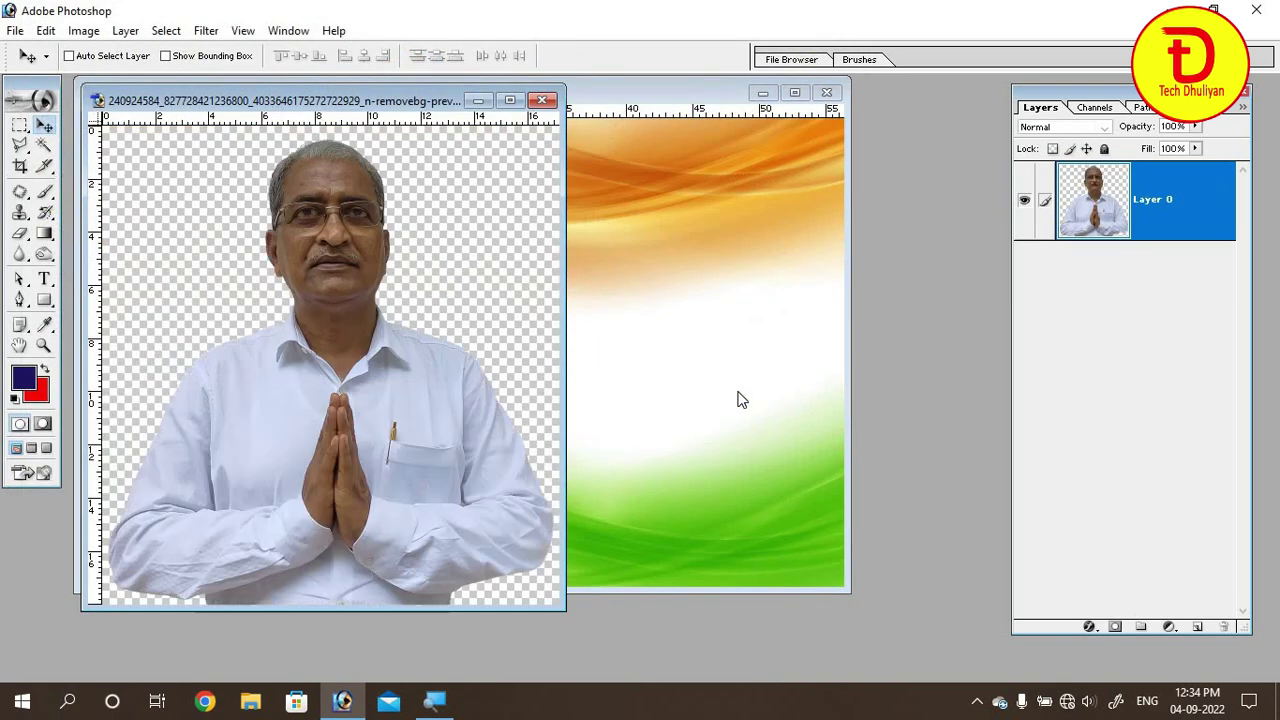
# Drag the cut-out man onto the flag, scale him to about 290%, and move him lower left.
pyautogui.moveTo(633, 380)
pyautogui.mouseDown()
pyautogui.moveTo(637, 330)
pyautogui.moveTo(325, 345)
pyautogui.mouseUp()
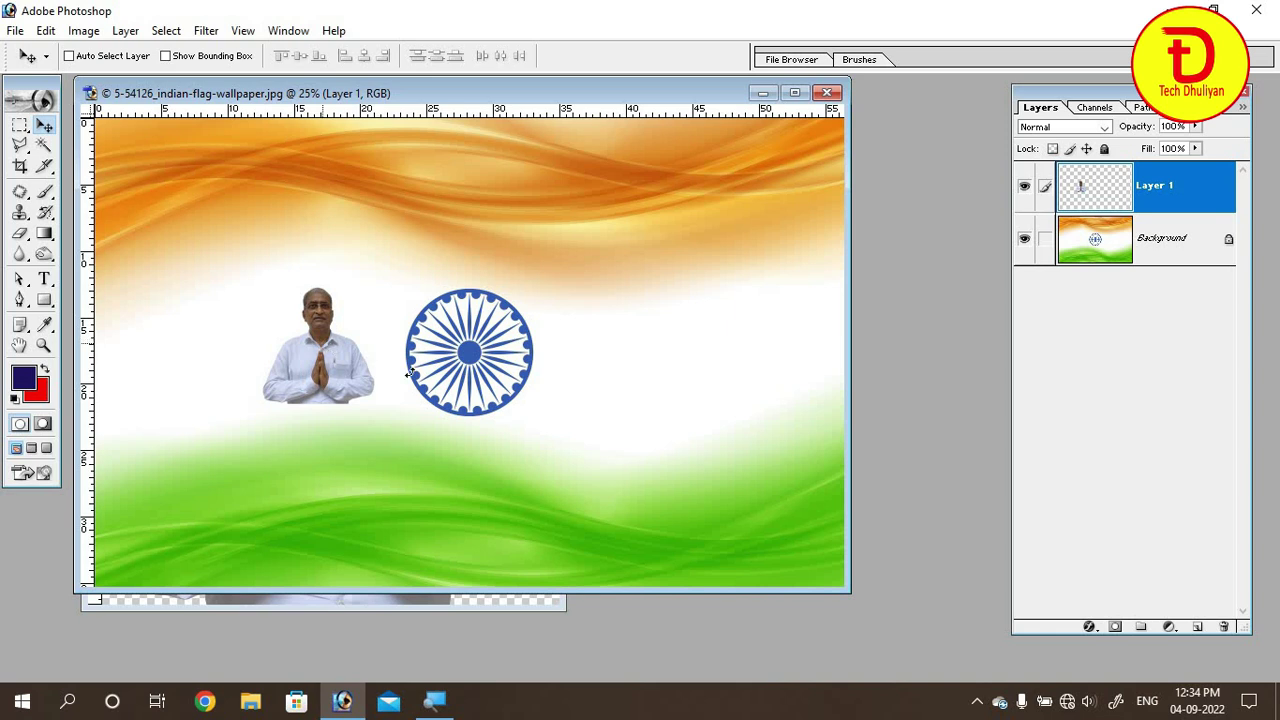
pyautogui.hotkey('ctrl', 't')
pyautogui.moveTo(372, 397); pyautogui.dragTo(562, 582)
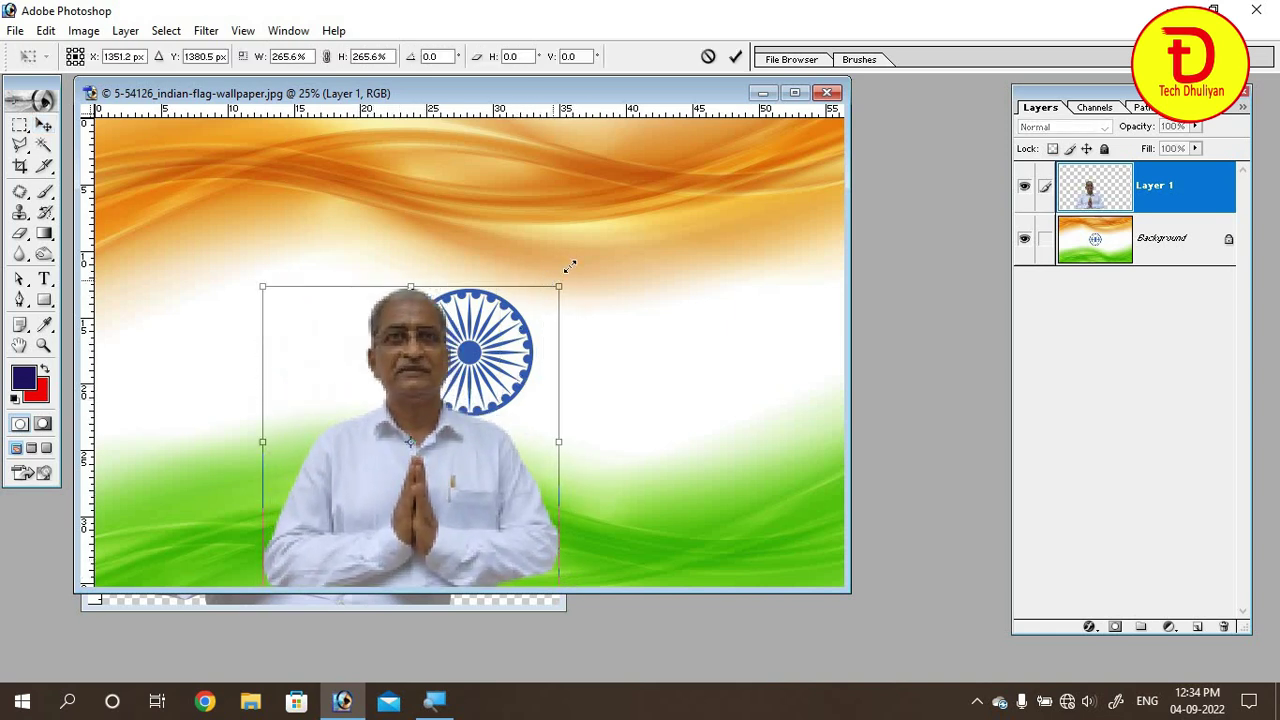
pyautogui.moveTo(558, 286); pyautogui.dragTo(585, 258)
pyautogui.press('Return')
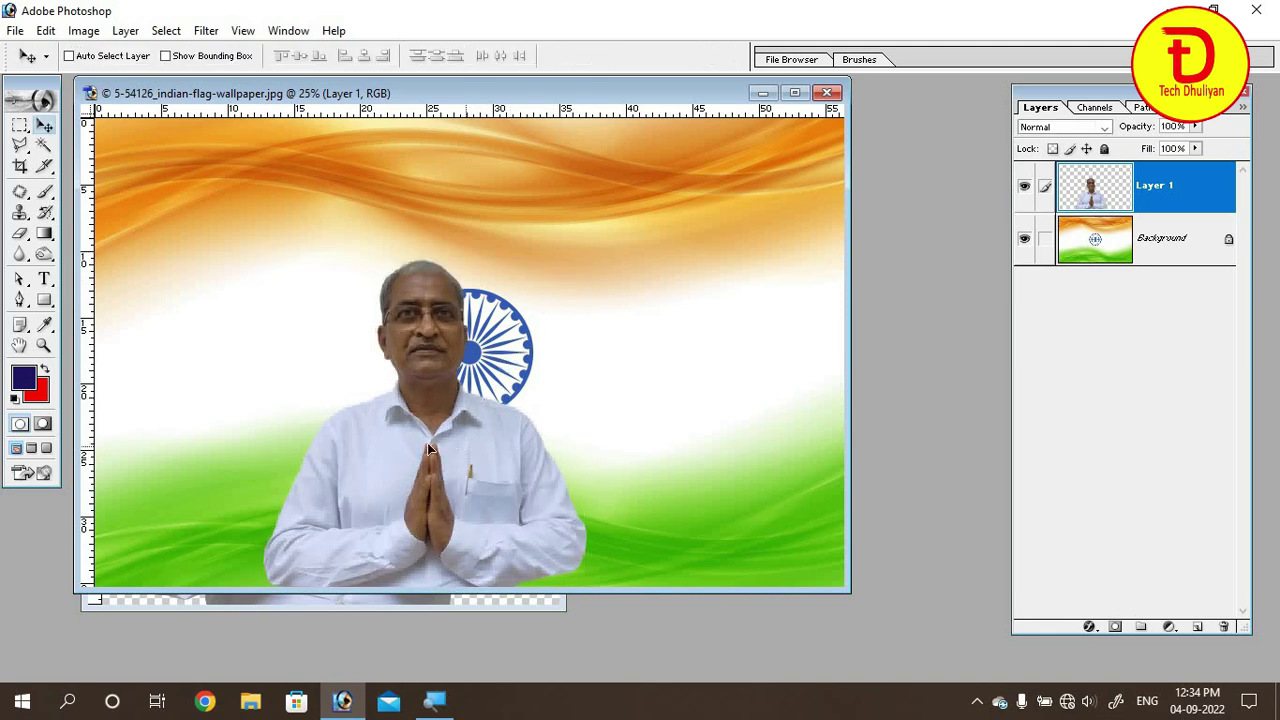
pyautogui.moveTo(466, 447); pyautogui.dragTo(296, 447)
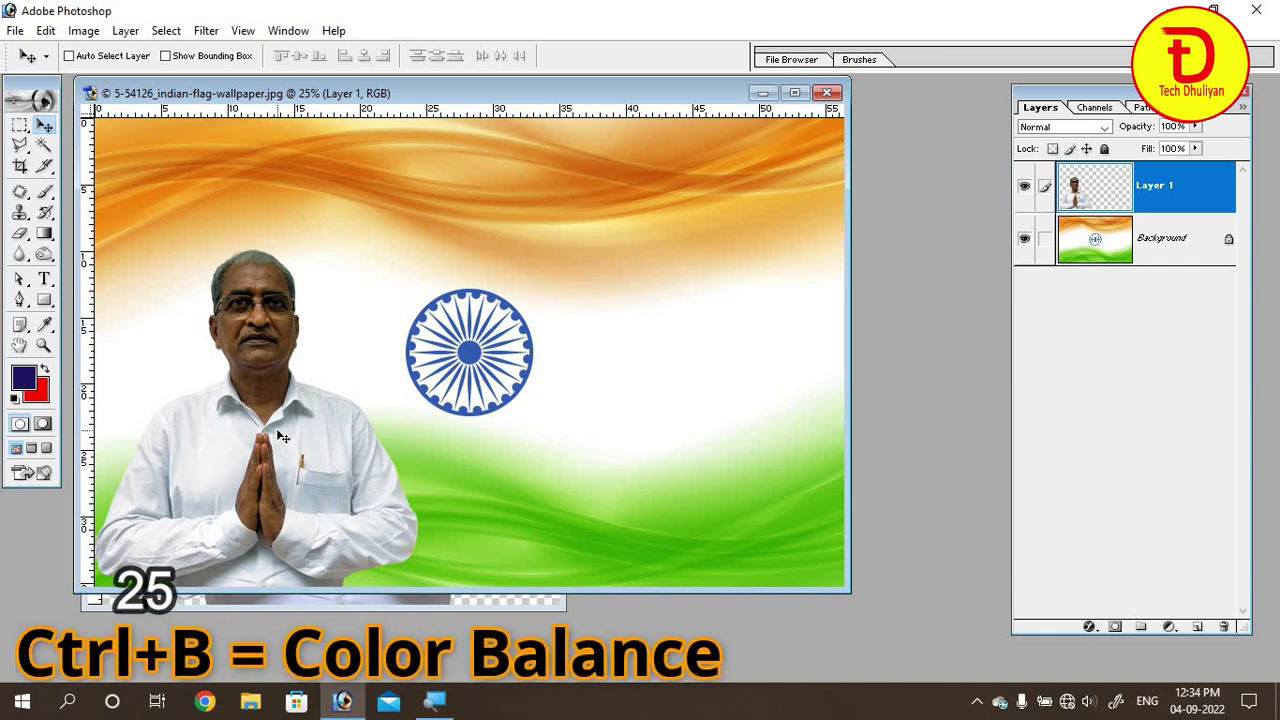
pyautogui.hotkey('ctrl', 'b')
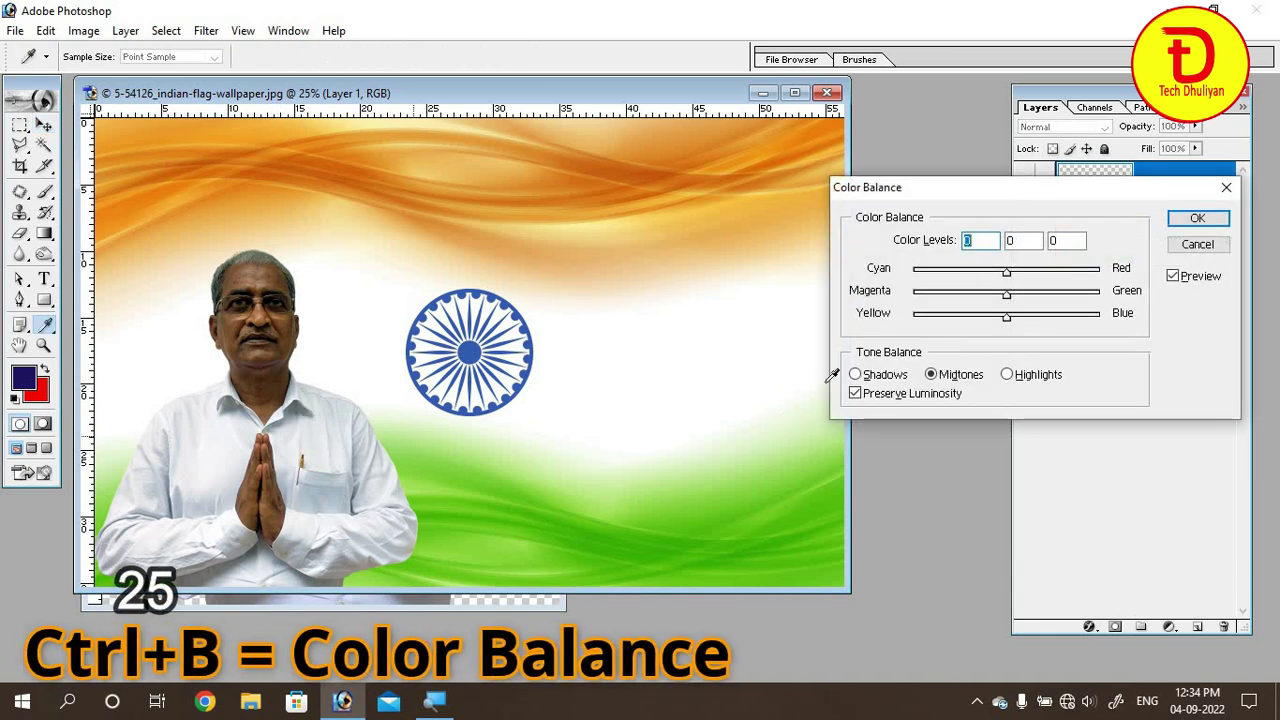
pyautogui.moveTo(1007, 272)
pyautogui.mouseDown()
pyautogui.moveTo(963, 272)
pyautogui.moveTo(950, 297)
pyautogui.moveTo(994, 297)
pyautogui.mouseUp()
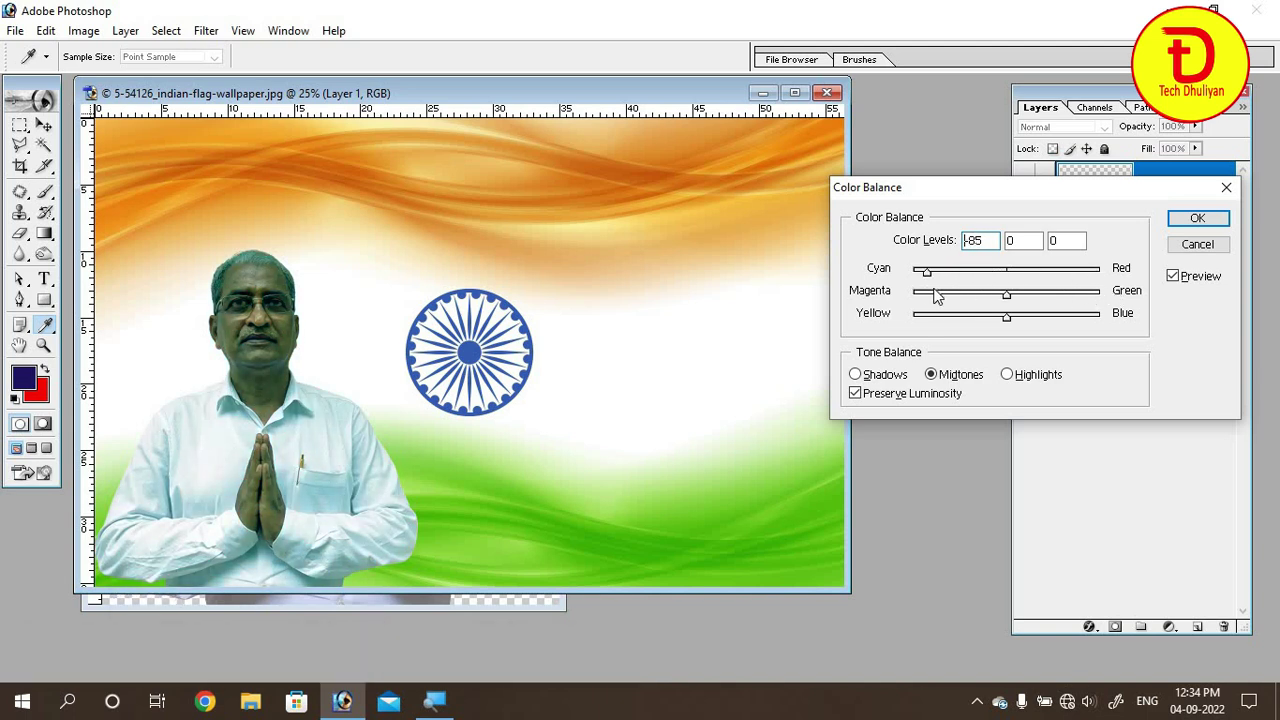
pyautogui.press('Return')
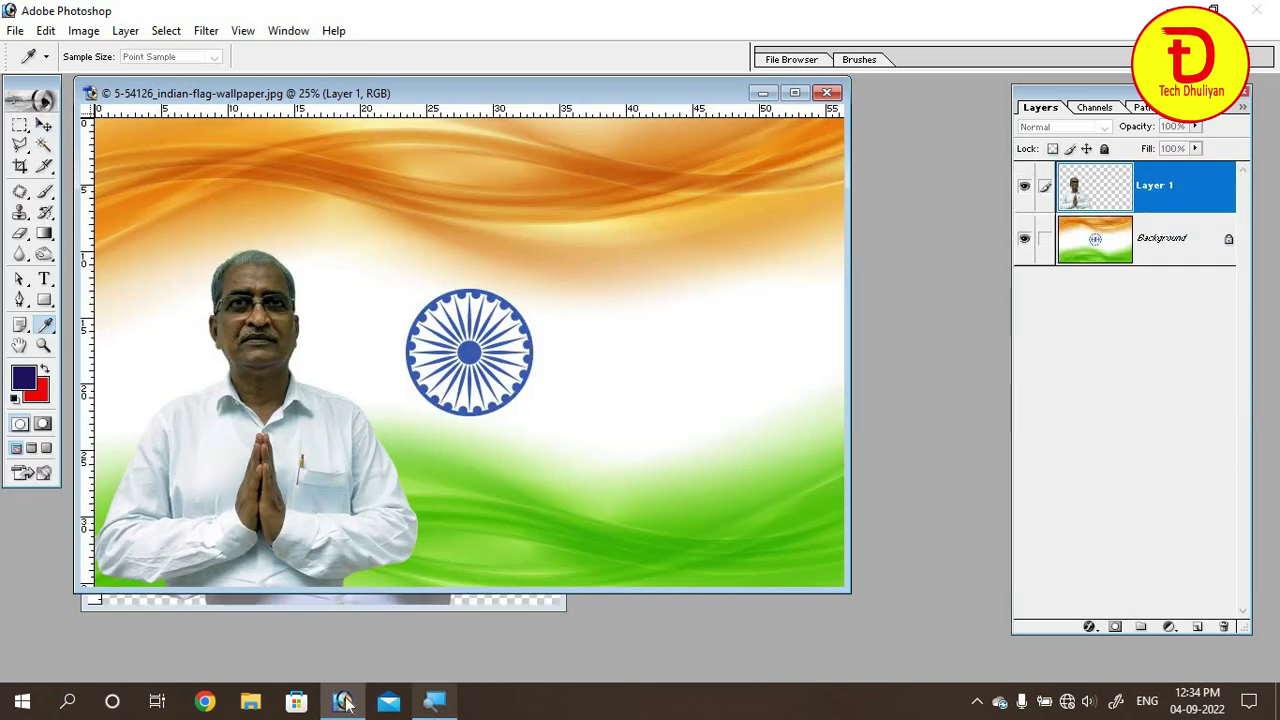
pyautogui.hotkey('ctrl', 'b')
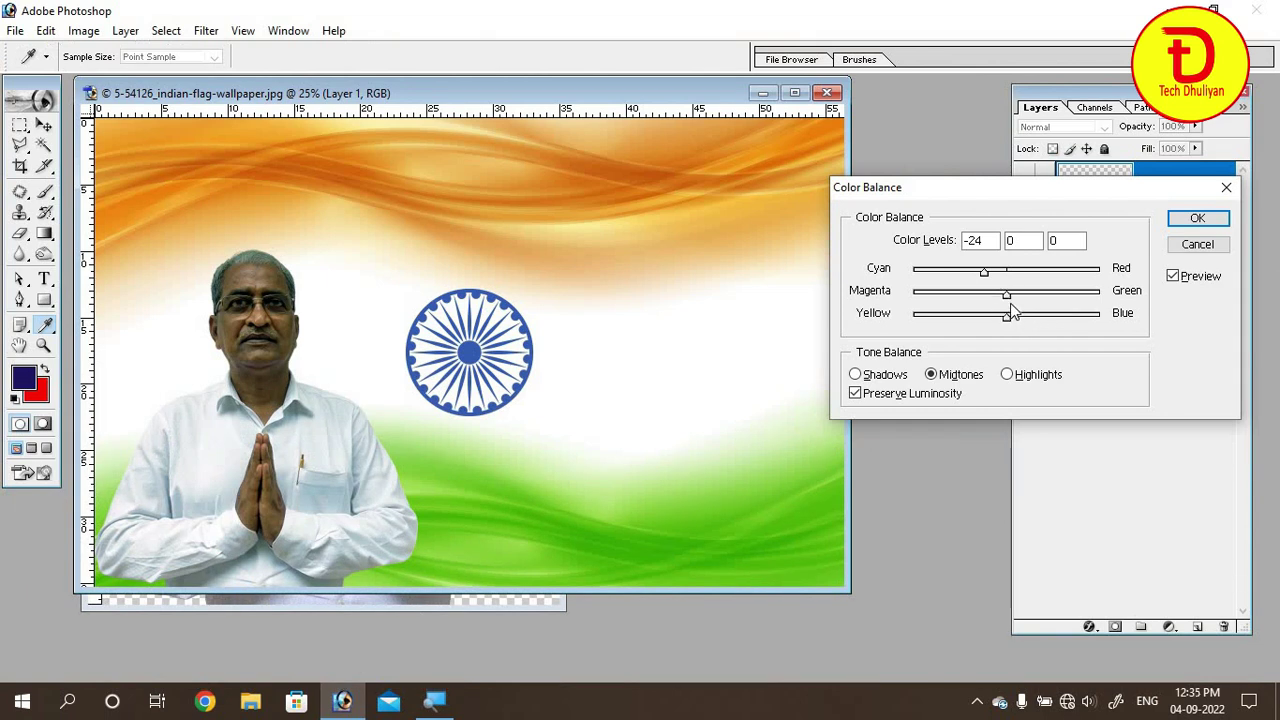
pyautogui.moveTo(1006, 294)
pyautogui.mouseDown()
pyautogui.moveTo(988, 294)
pyautogui.moveTo(1058, 294)
pyautogui.moveTo(950, 318)
pyautogui.moveTo(1035, 318)
pyautogui.moveTo(1000, 334)
pyautogui.moveTo(934, 334)
pyautogui.mouseUp()
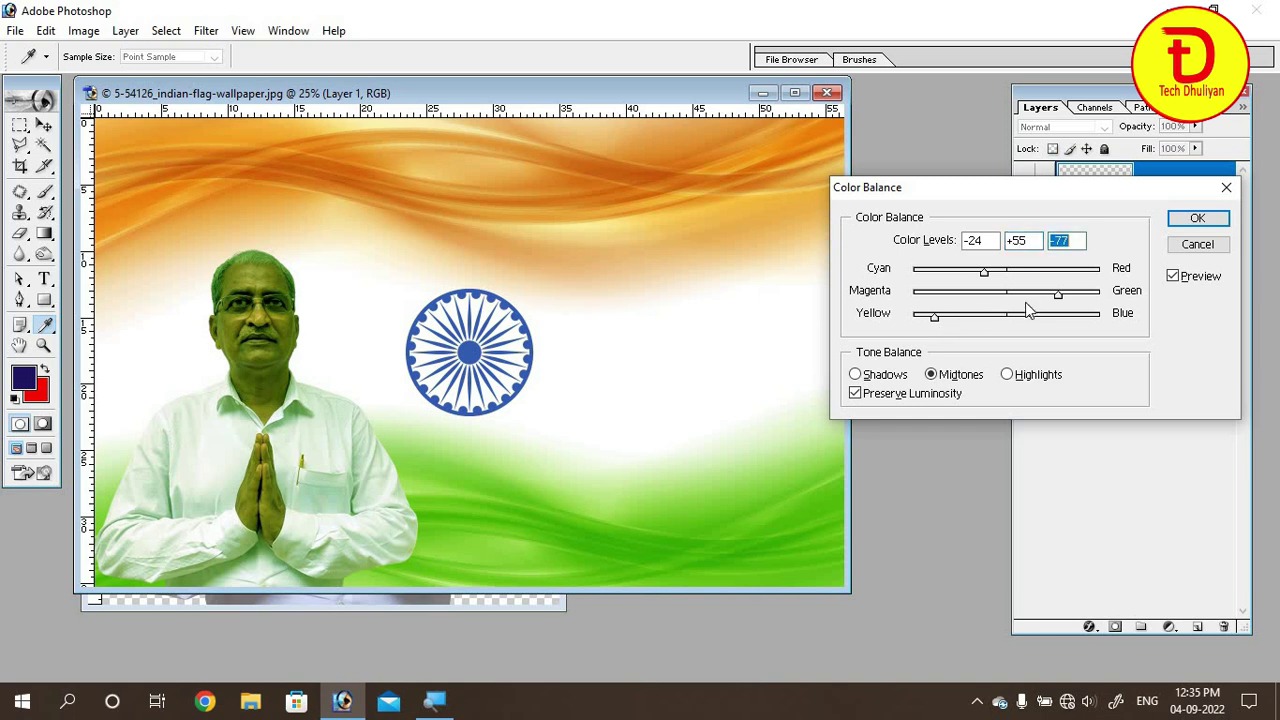
pyautogui.click(1196, 246)
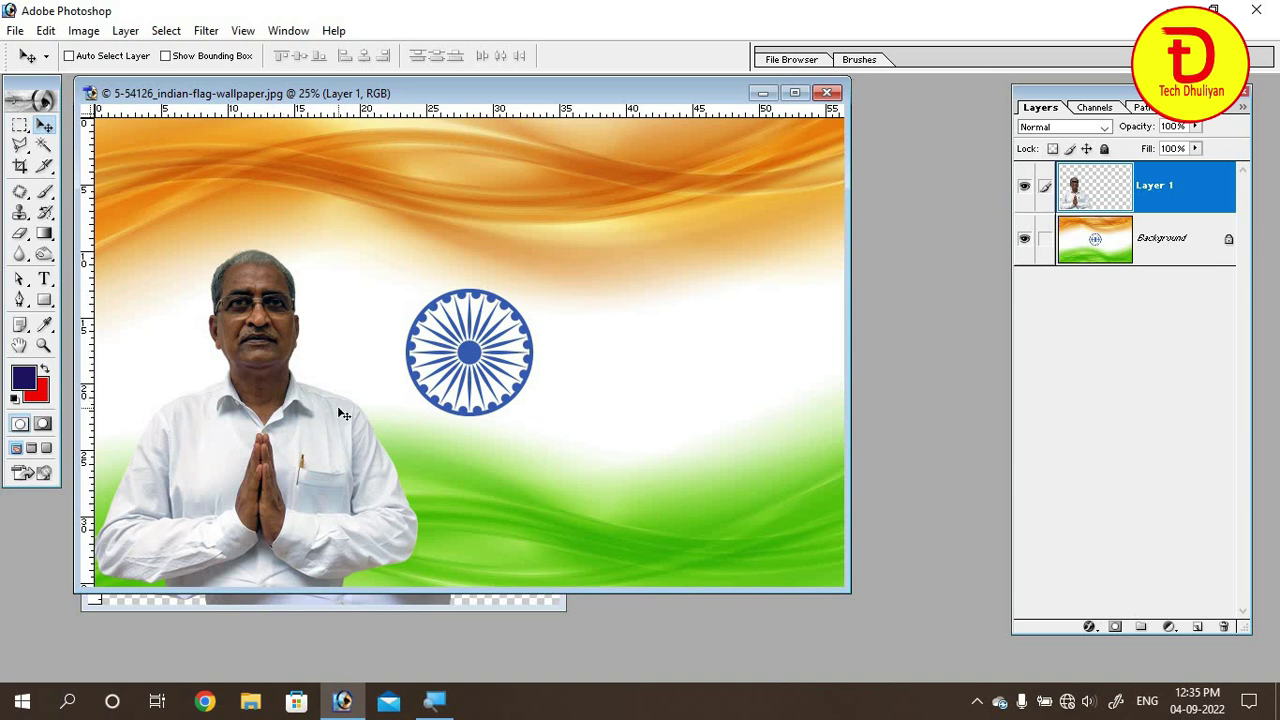
# Brighten the portrait with Curves (input 109, output 172), then close the flag without saving.
pyautogui.hotkey('ctrl', 'm')
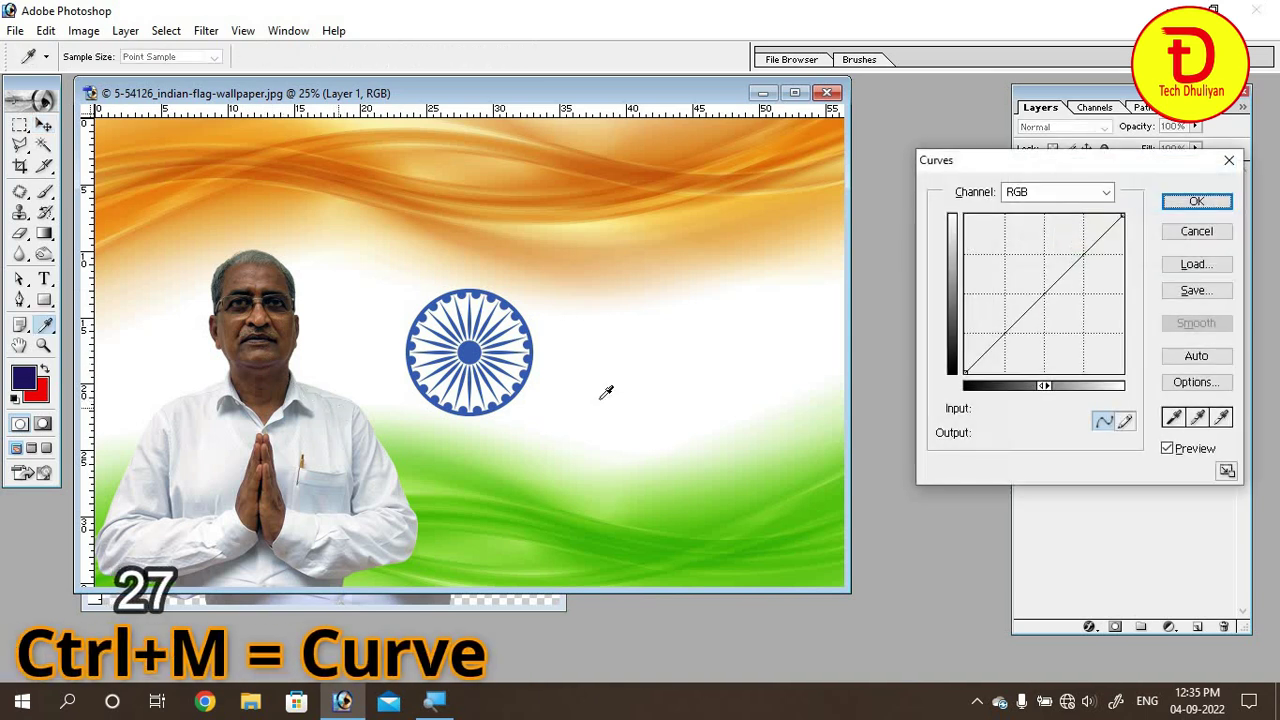
pyautogui.moveTo(1080, 258)
pyautogui.mouseDown()
pyautogui.moveTo(1044, 238)
pyautogui.moveTo(1020, 273)
pyautogui.mouseUp()
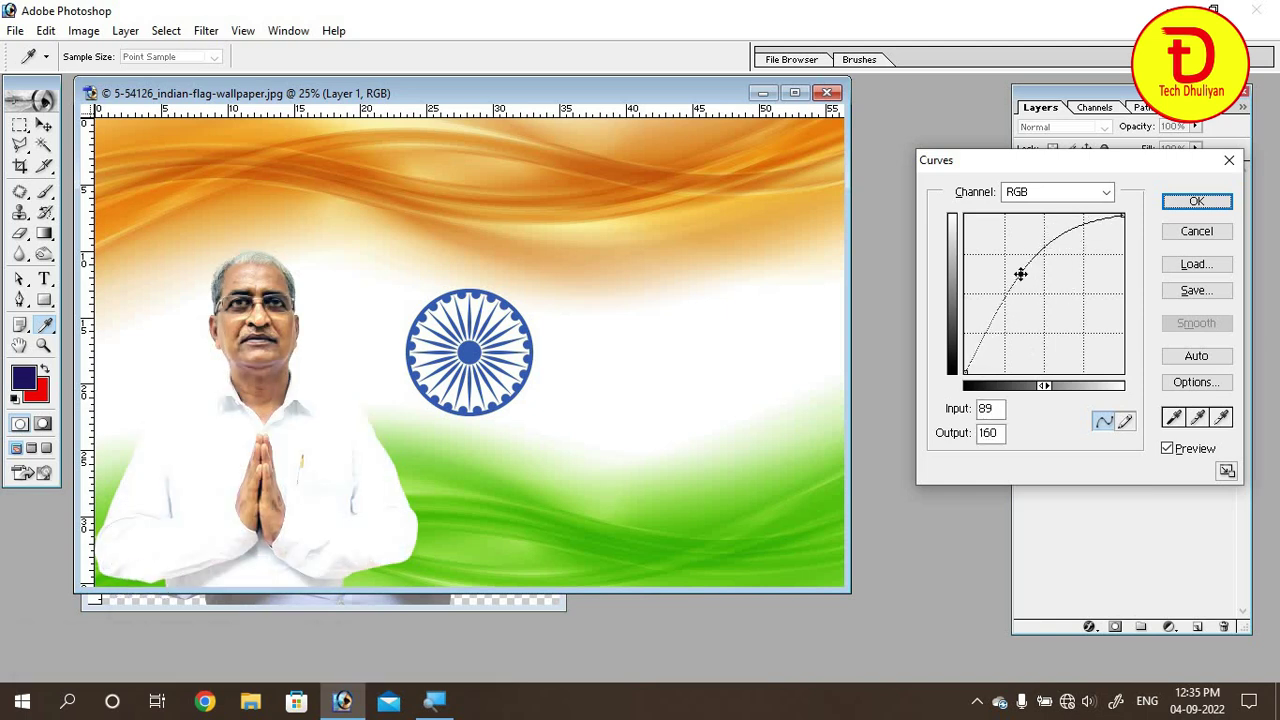
pyautogui.moveTo(1020, 273)
pyautogui.mouseDown()
pyautogui.moveTo(1040, 278)
pyautogui.moveTo(1032, 267)
pyautogui.mouseUp()
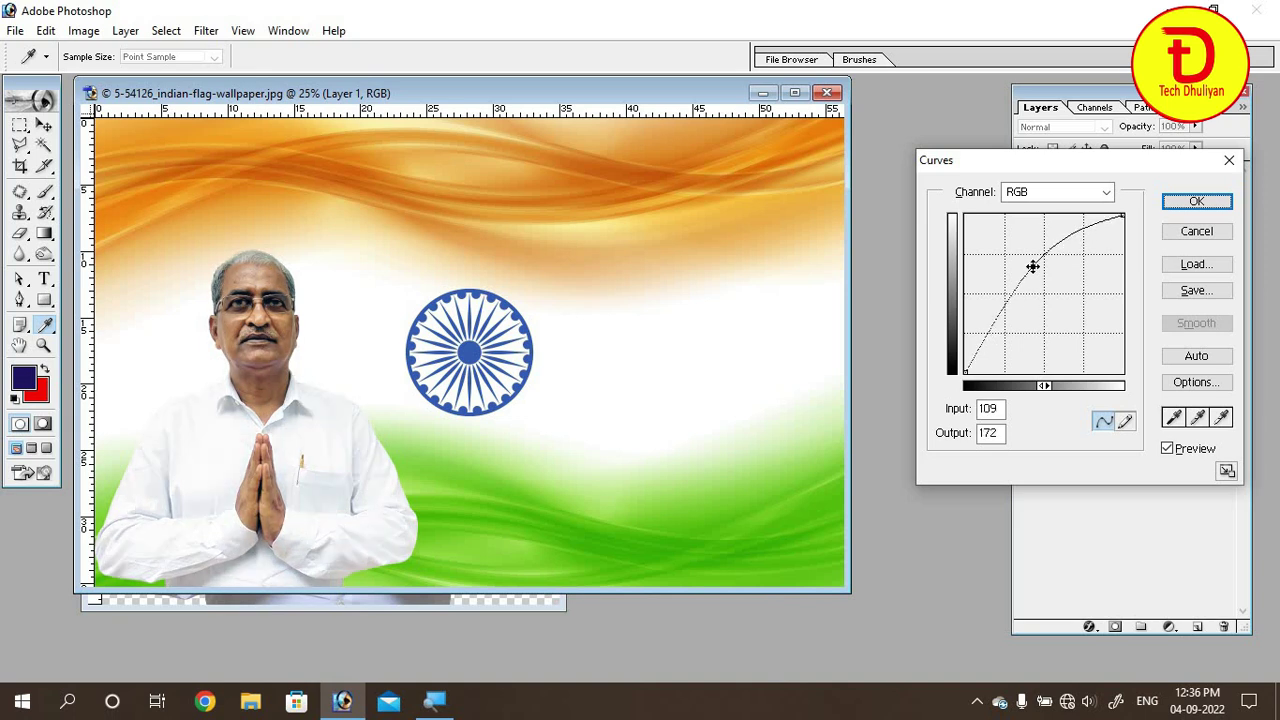
pyautogui.click(1190, 201)
pyautogui.click(826, 92)
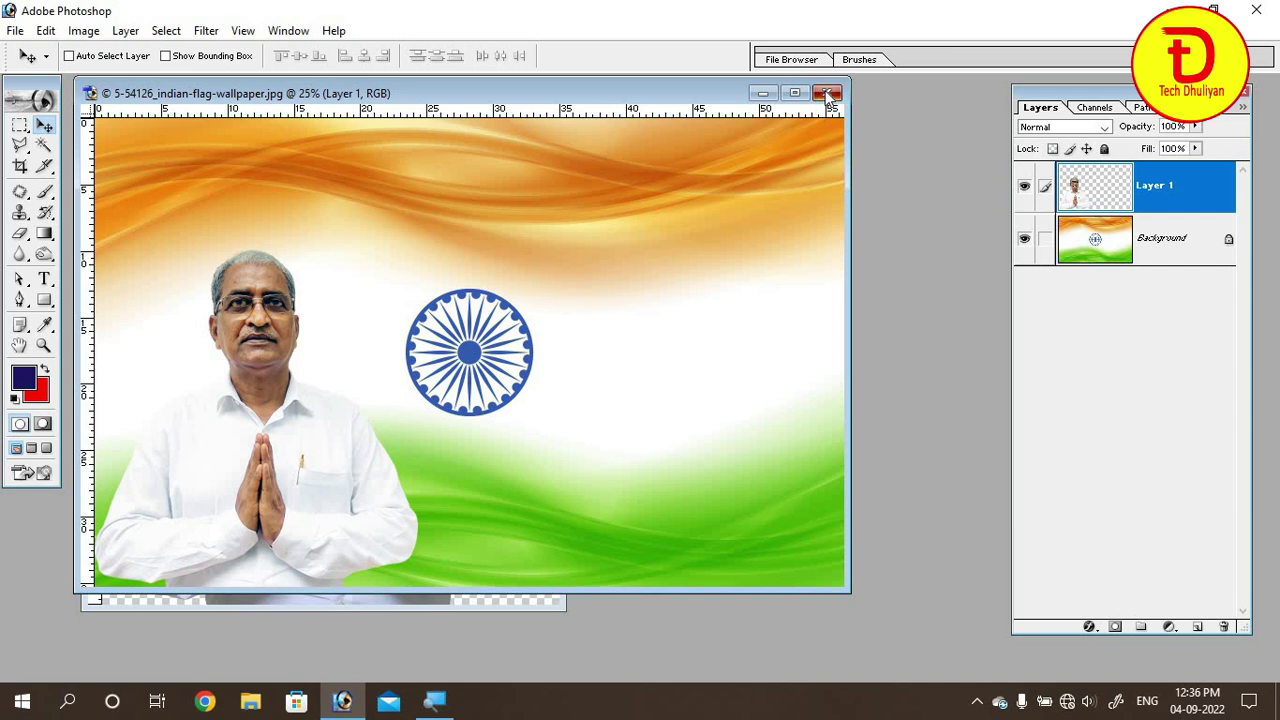
pyautogui.click(656, 282)
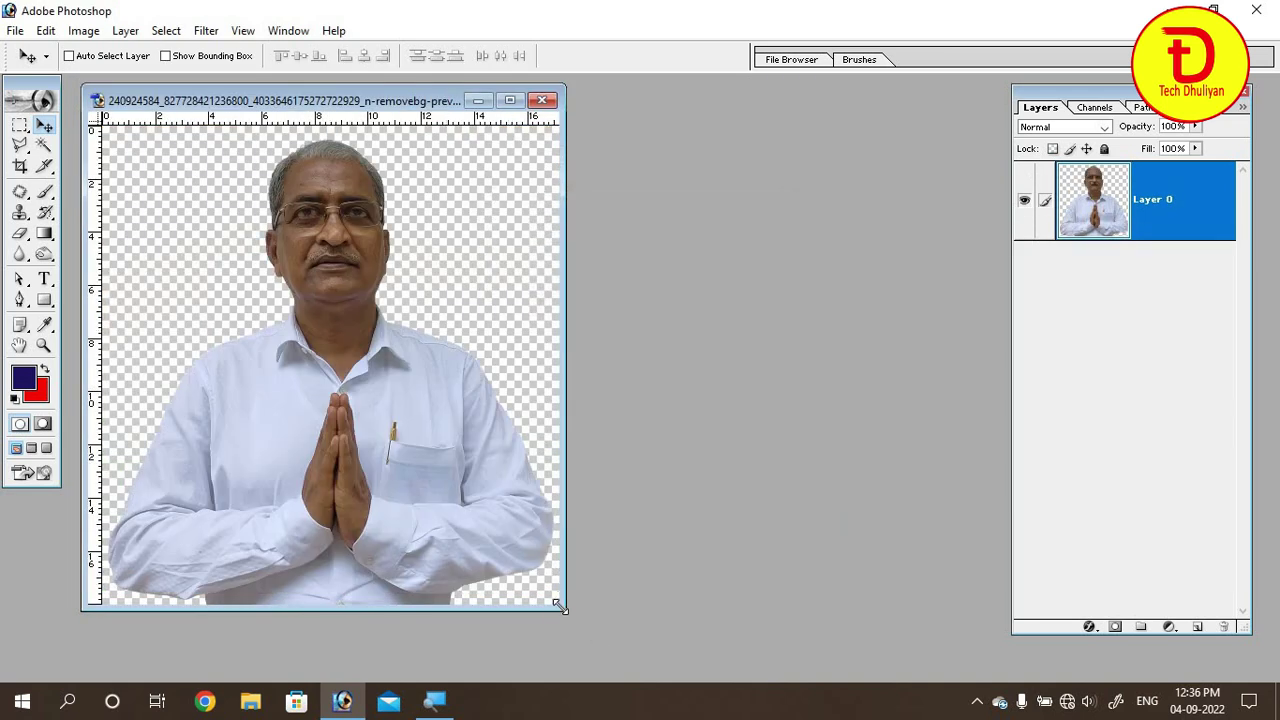
# Close the removebg portrait window and open 6221c6871c341.jpg from the DTP Collection folder.
pyautogui.moveTo(560, 606)
pyautogui.mouseDown()
pyautogui.moveTo(580, 630)
pyautogui.moveTo(648, 656)
pyautogui.mouseUp()
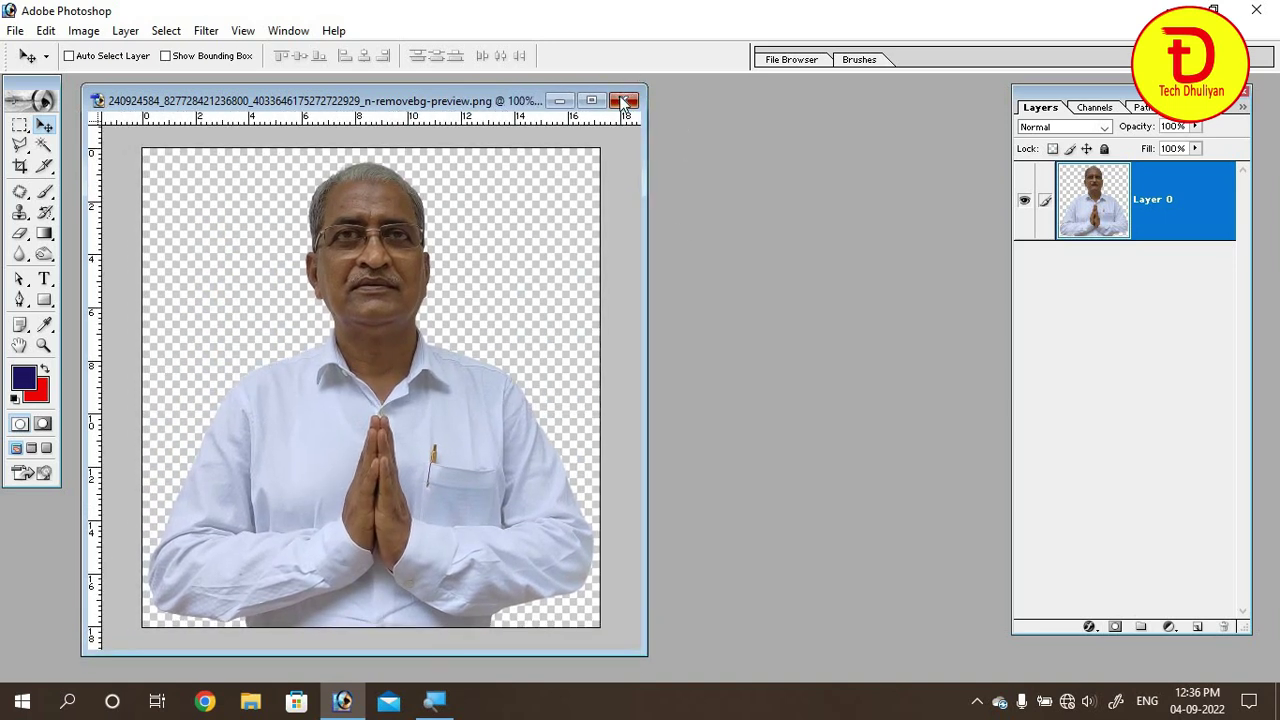
pyautogui.click(622, 101)
pyautogui.doubleClick(618, 336)
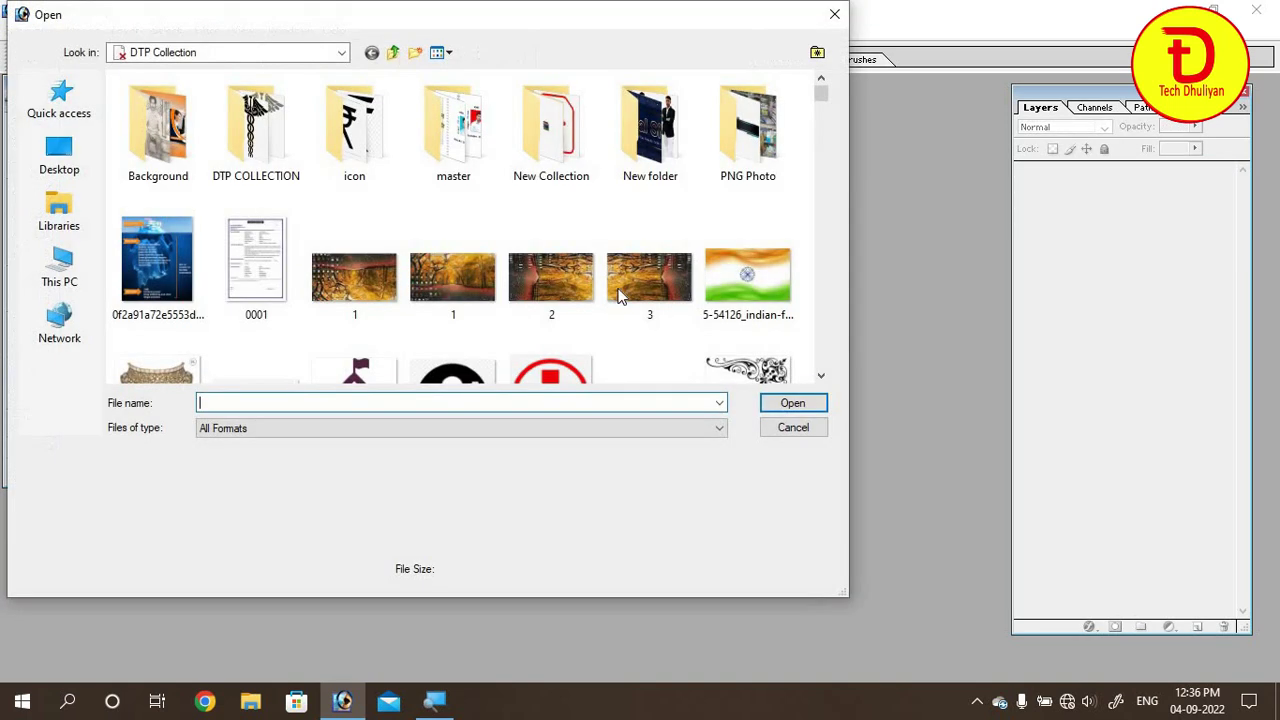
pyautogui.click(819, 119)
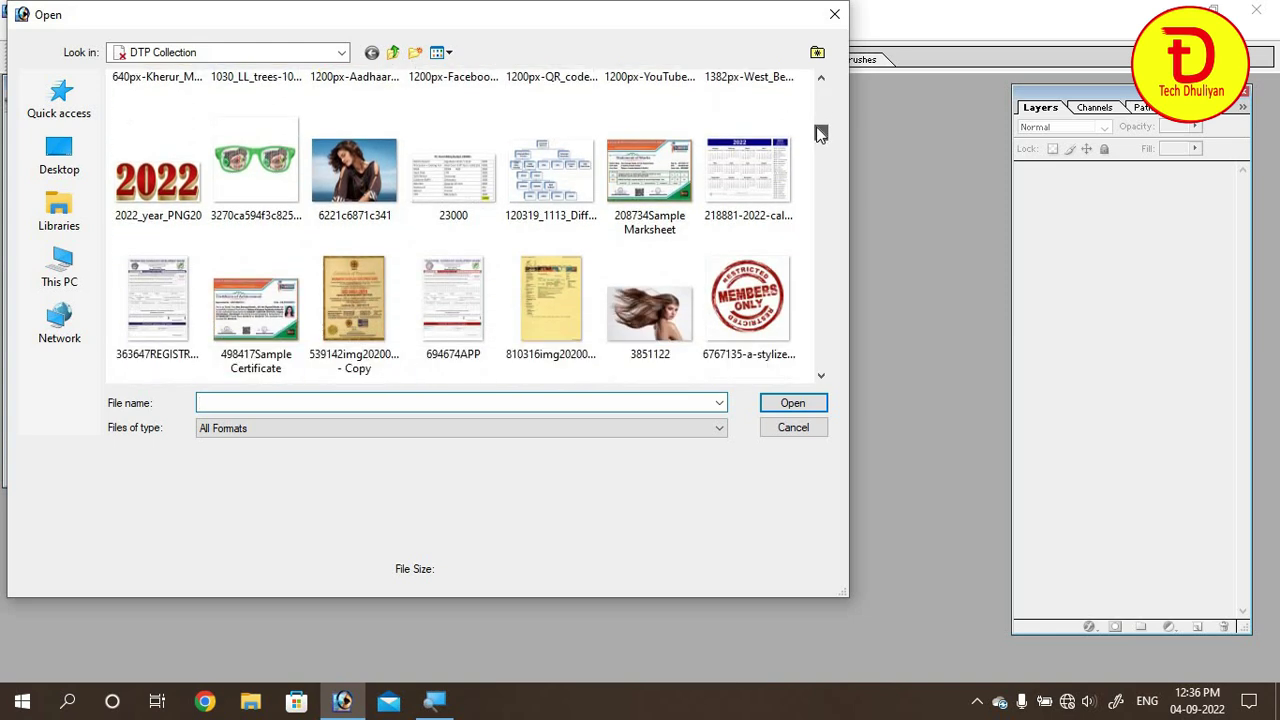
pyautogui.doubleClick(378, 152)
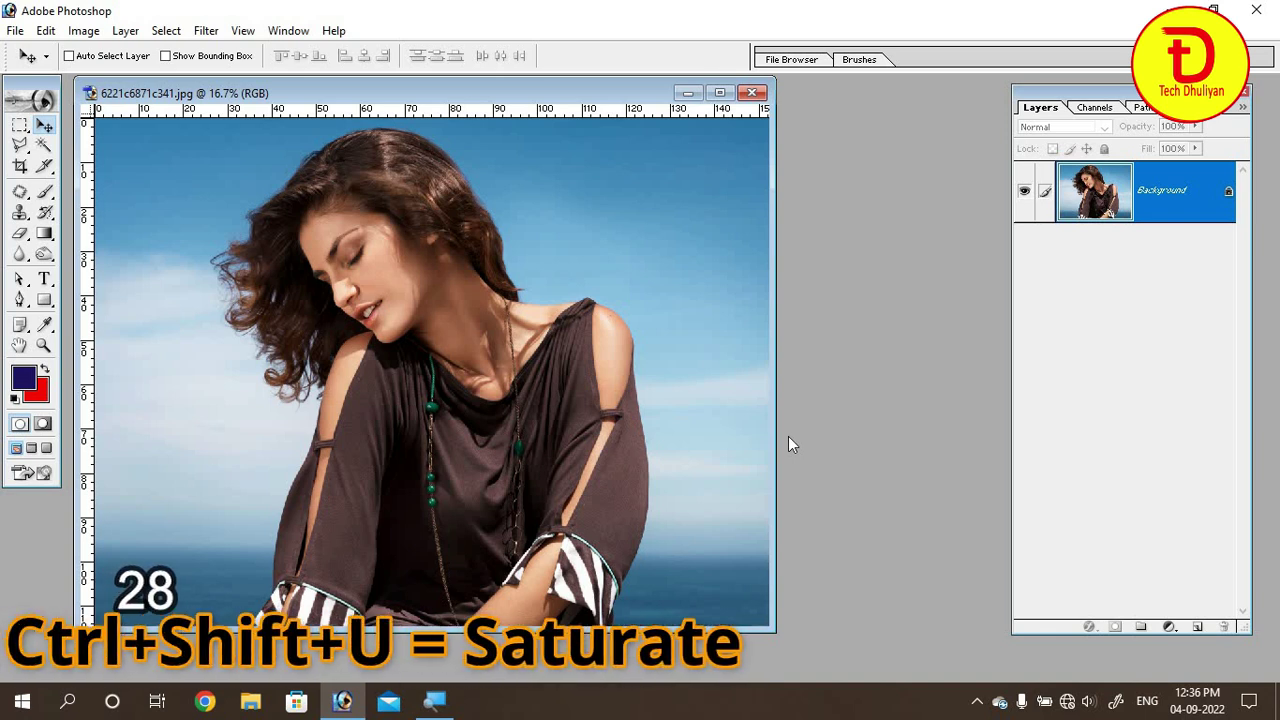
pyautogui.hotkey('ctrl', 'shift', 'u')
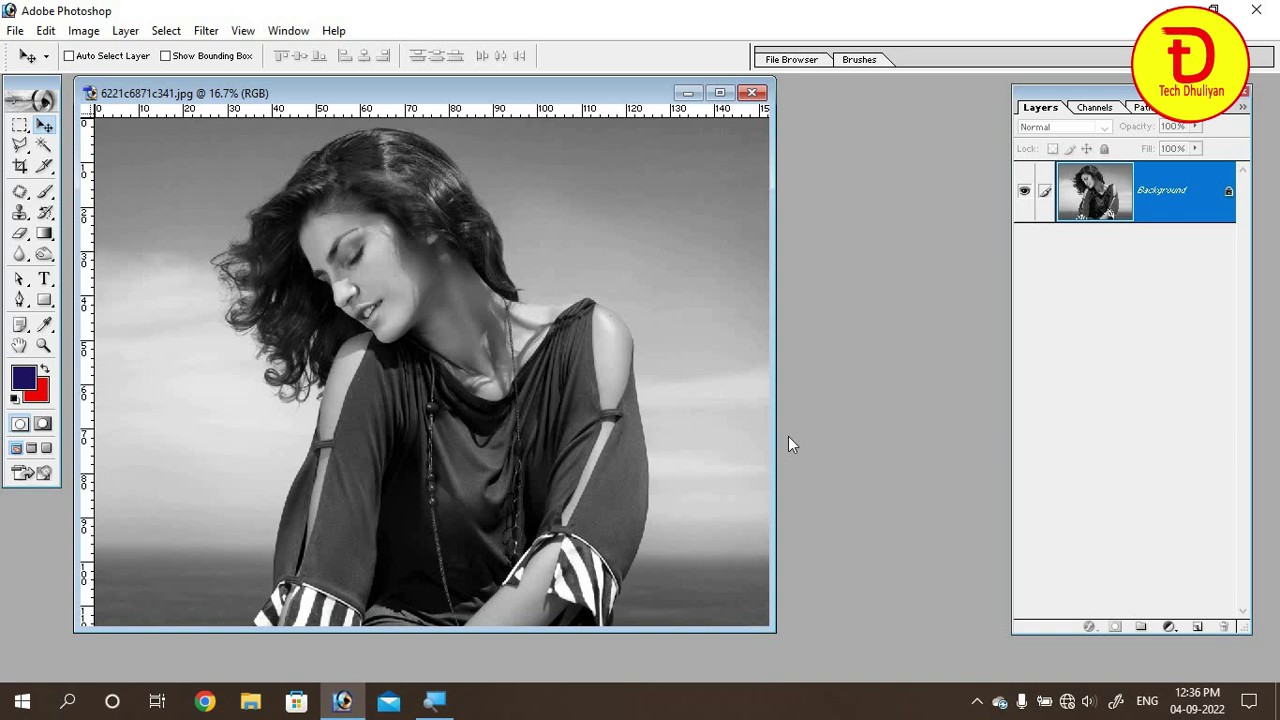
pyautogui.hotkey('ctrl', 'z')
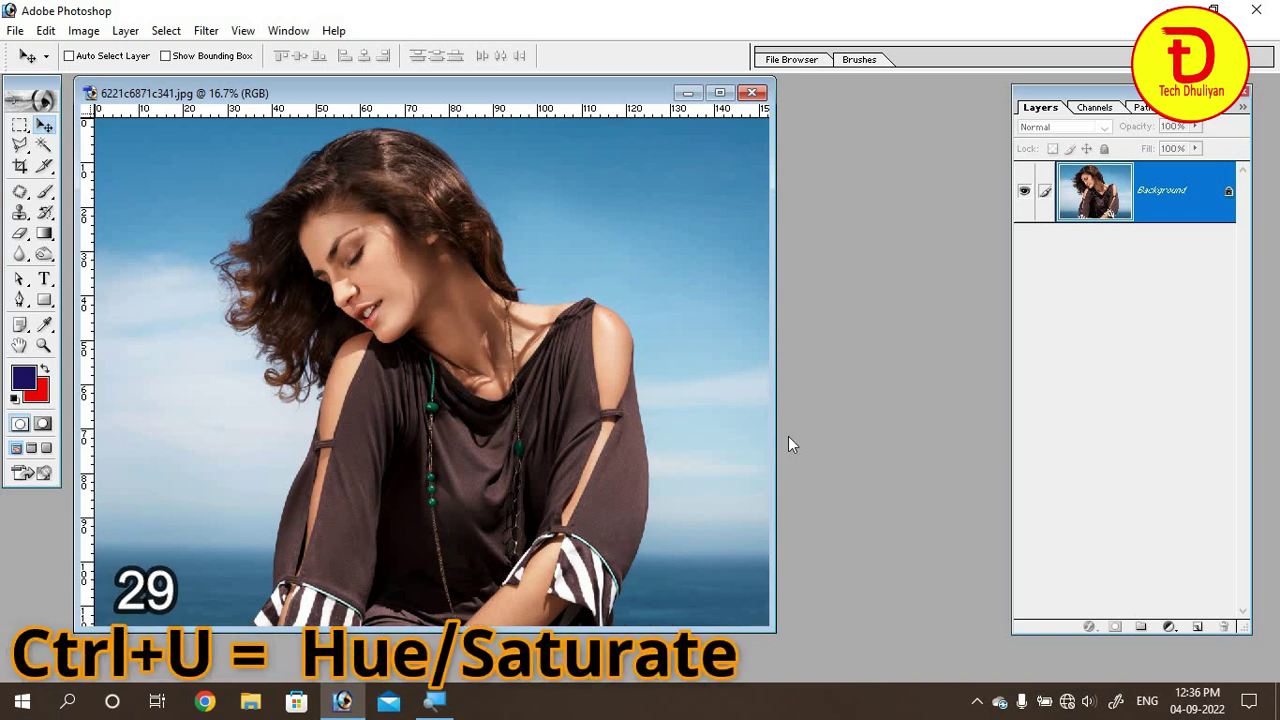
# Try Hue/Saturation hue shifts on the Master and Reds ranges of the sky photo.
pyautogui.hotkey('ctrl', 'u')
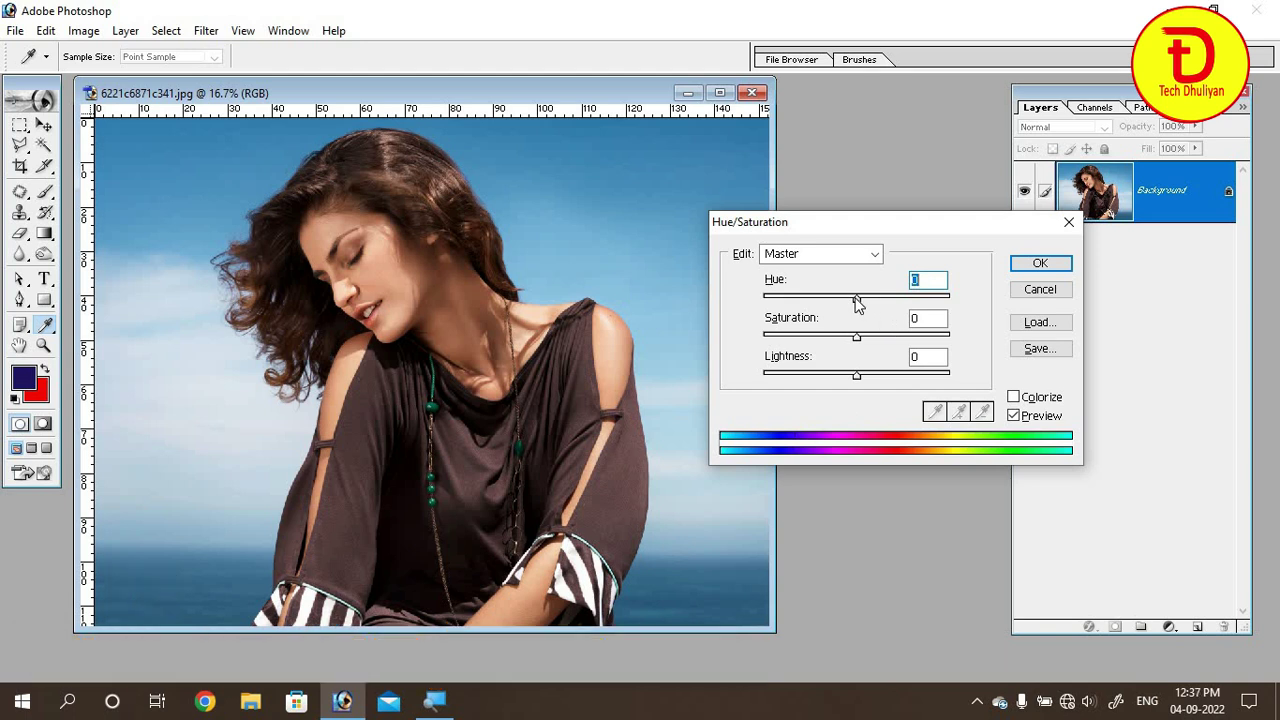
pyautogui.moveTo(857, 303)
pyautogui.mouseDown()
pyautogui.moveTo(880, 305)
pyautogui.moveTo(853, 300)
pyautogui.mouseUp()
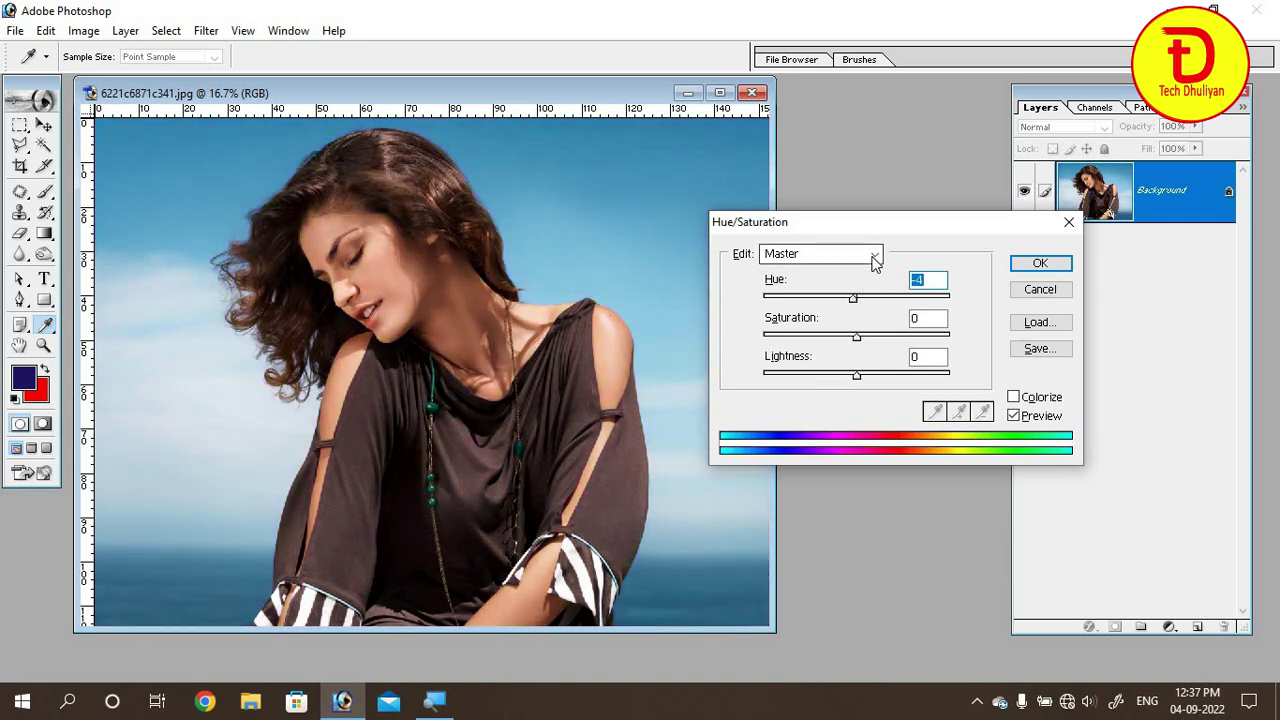
pyautogui.click(874, 254)
pyautogui.click(800, 288)
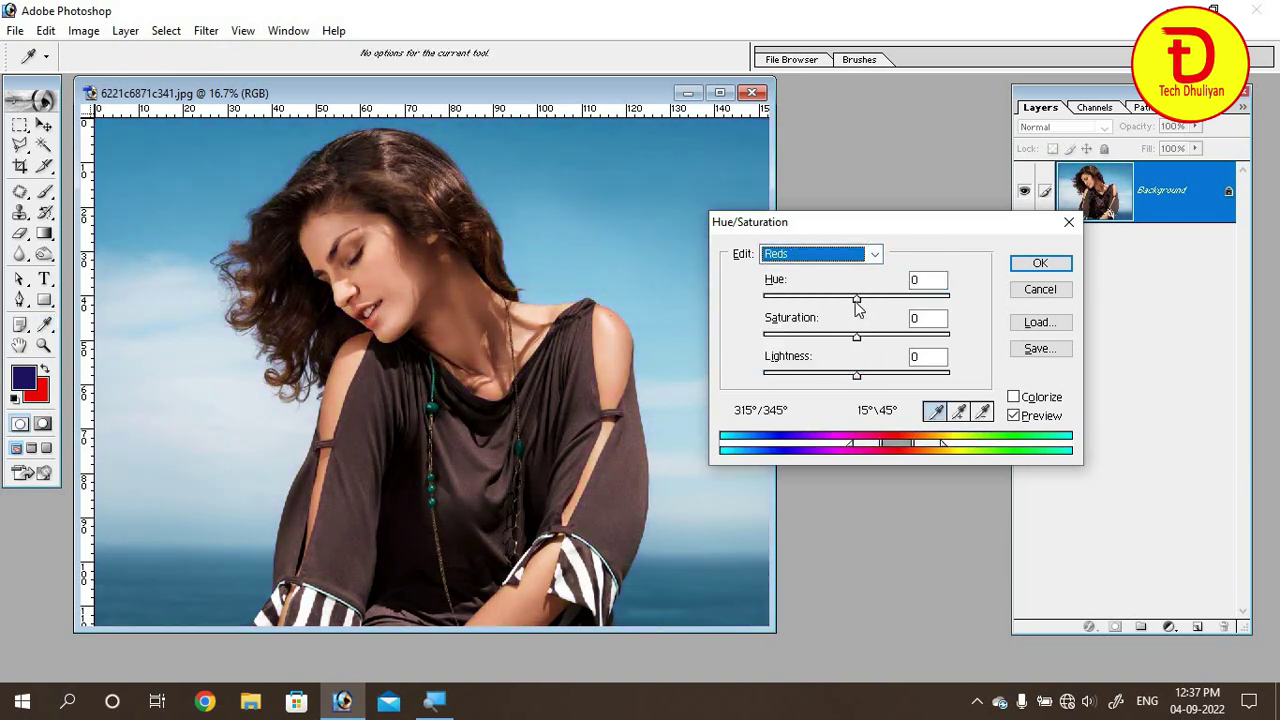
pyautogui.moveTo(856, 297)
pyautogui.mouseDown()
pyautogui.moveTo(811, 300)
pyautogui.moveTo(886, 300)
pyautogui.mouseUp()
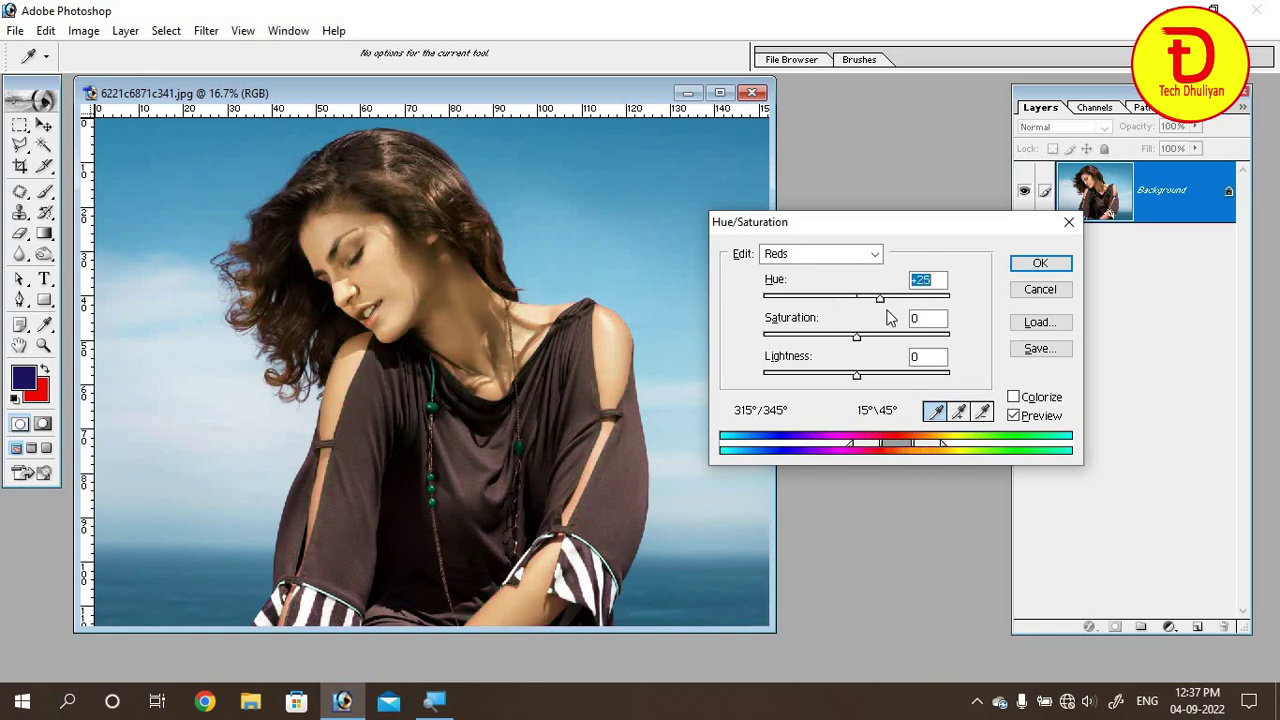
pyautogui.click(836, 298)
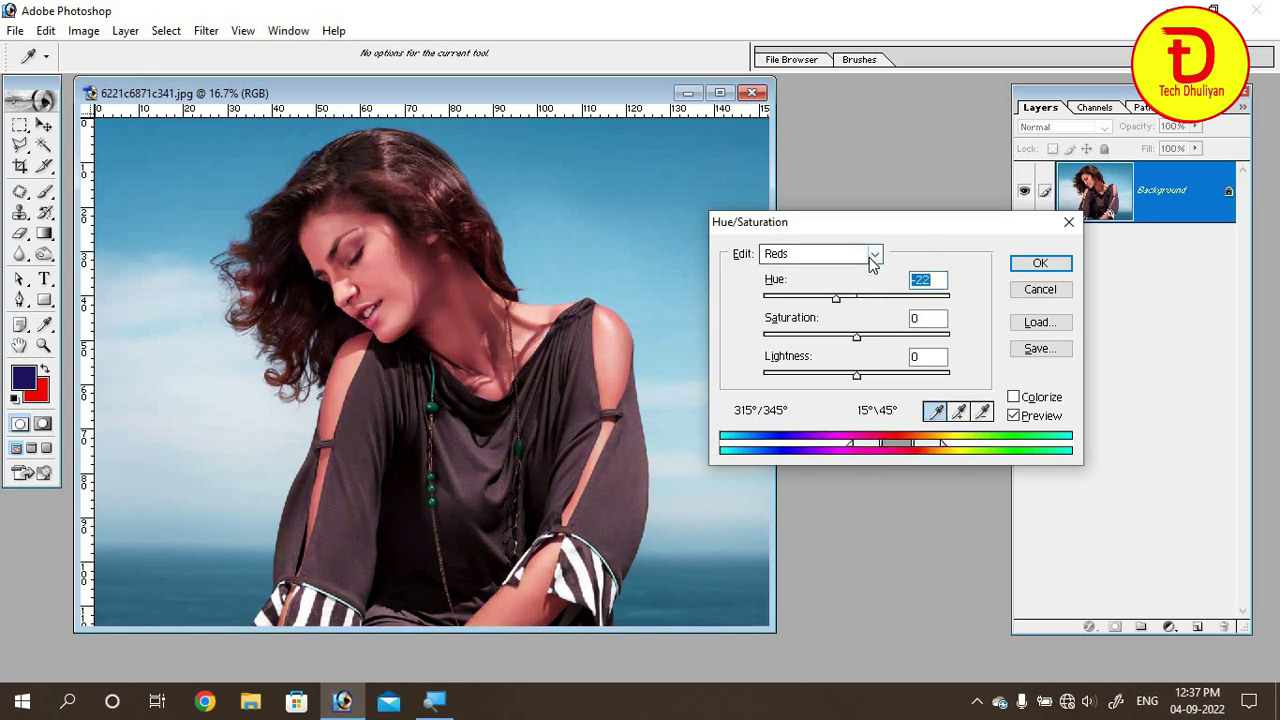
# Shift the Cyans hue to deep blue, cancel the adjustment, and close the photo.
pyautogui.click(874, 254)
pyautogui.click(811, 333)
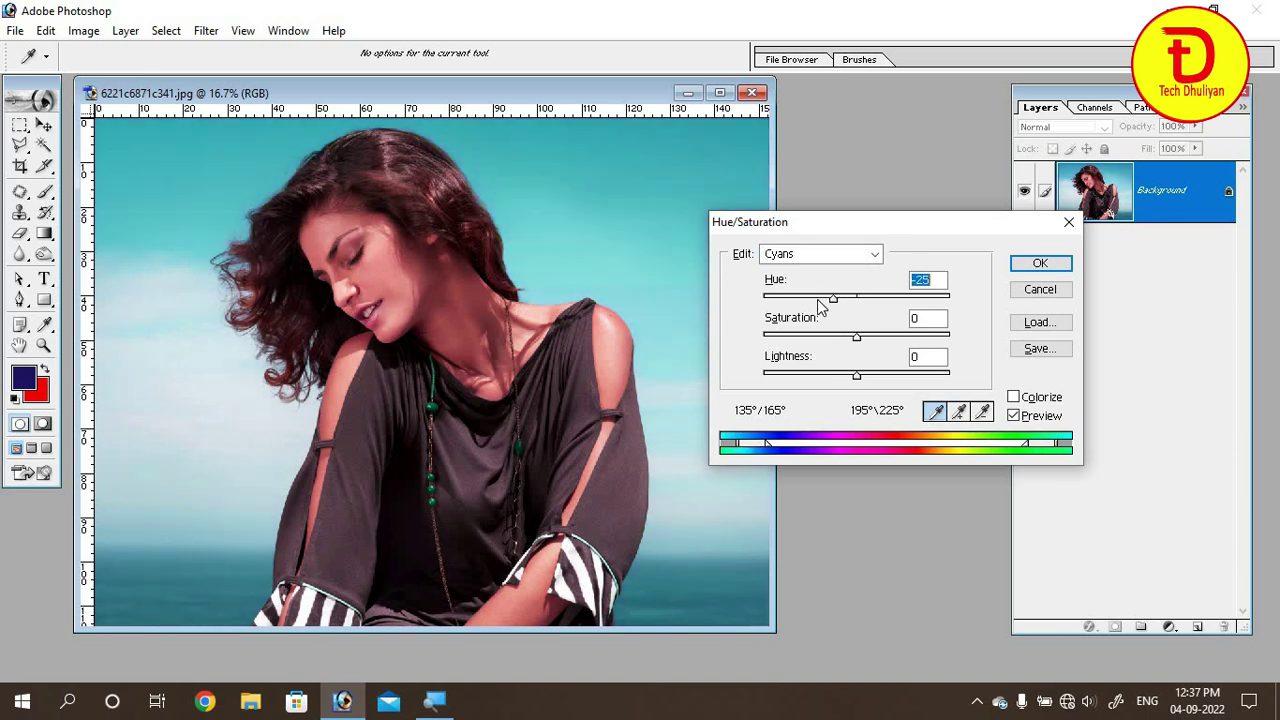
pyautogui.moveTo(858, 303); pyautogui.dragTo(903, 298)
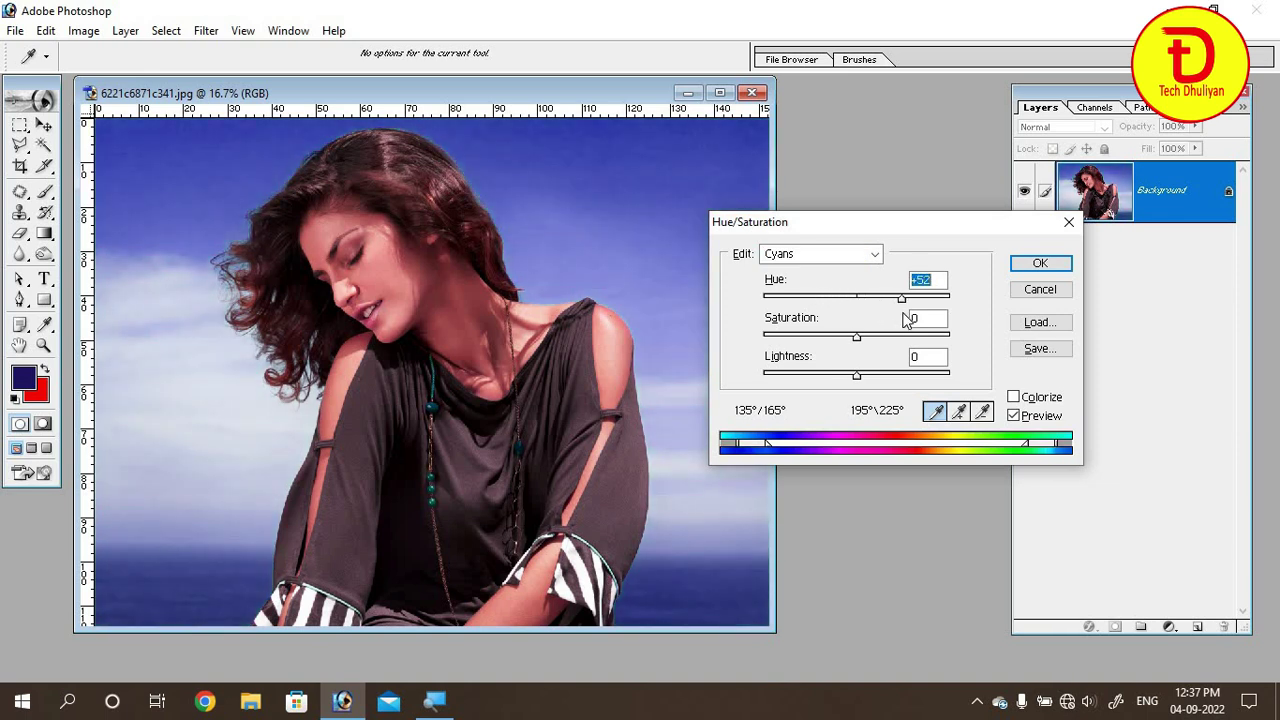
pyautogui.click(1040, 289)
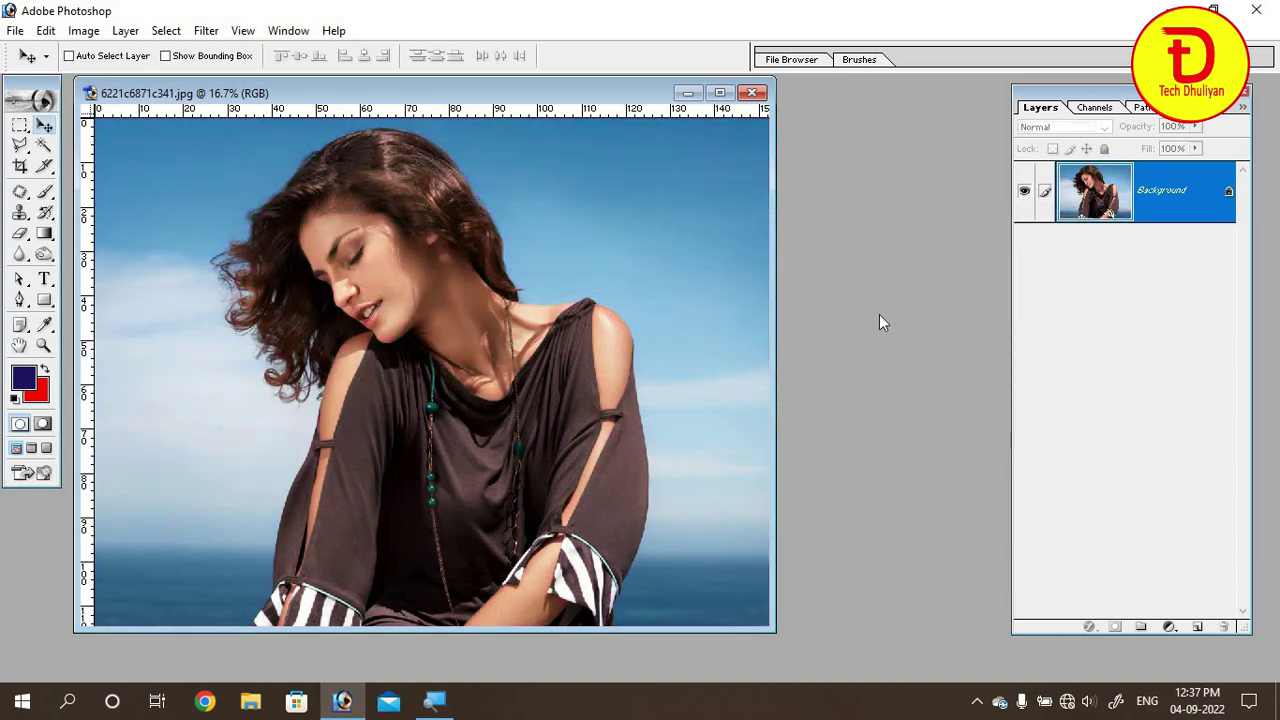
pyautogui.click(752, 92)
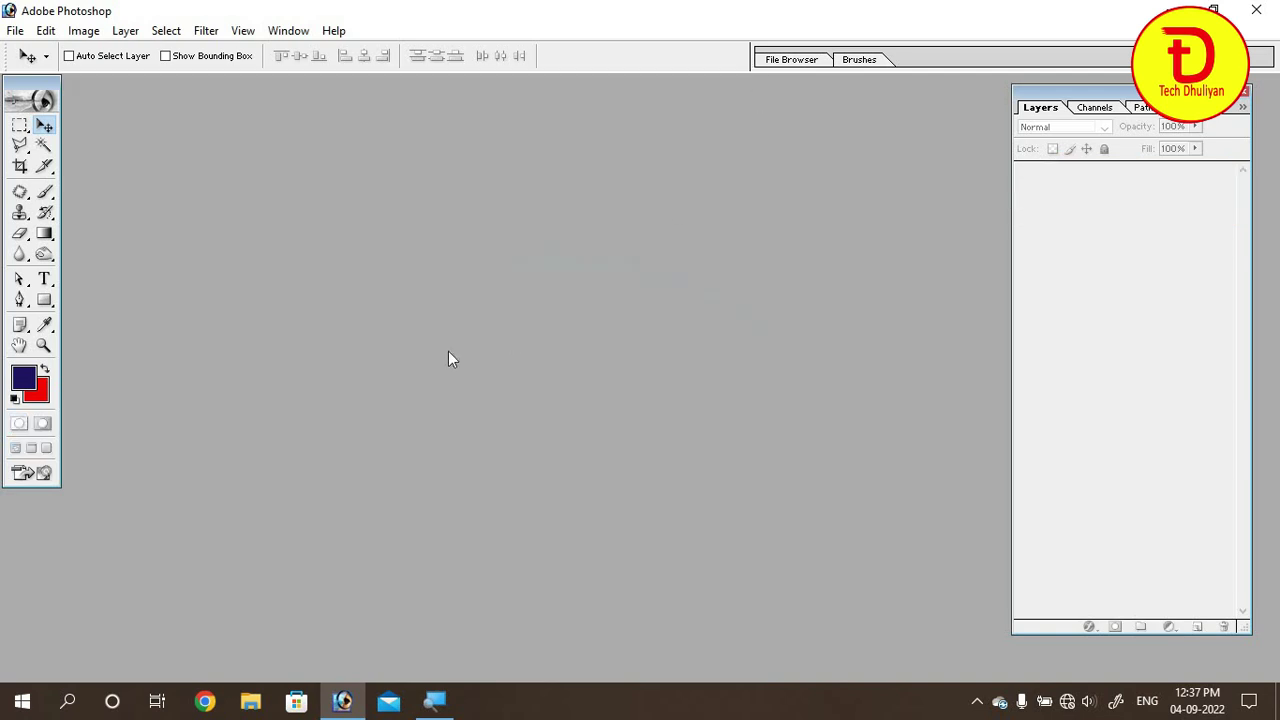
# Open ecce953edf69b5aa89427e7d5f634bd4.jpg from DTP Collection and fit its window around the image.
pyautogui.doubleClick(522, 340)
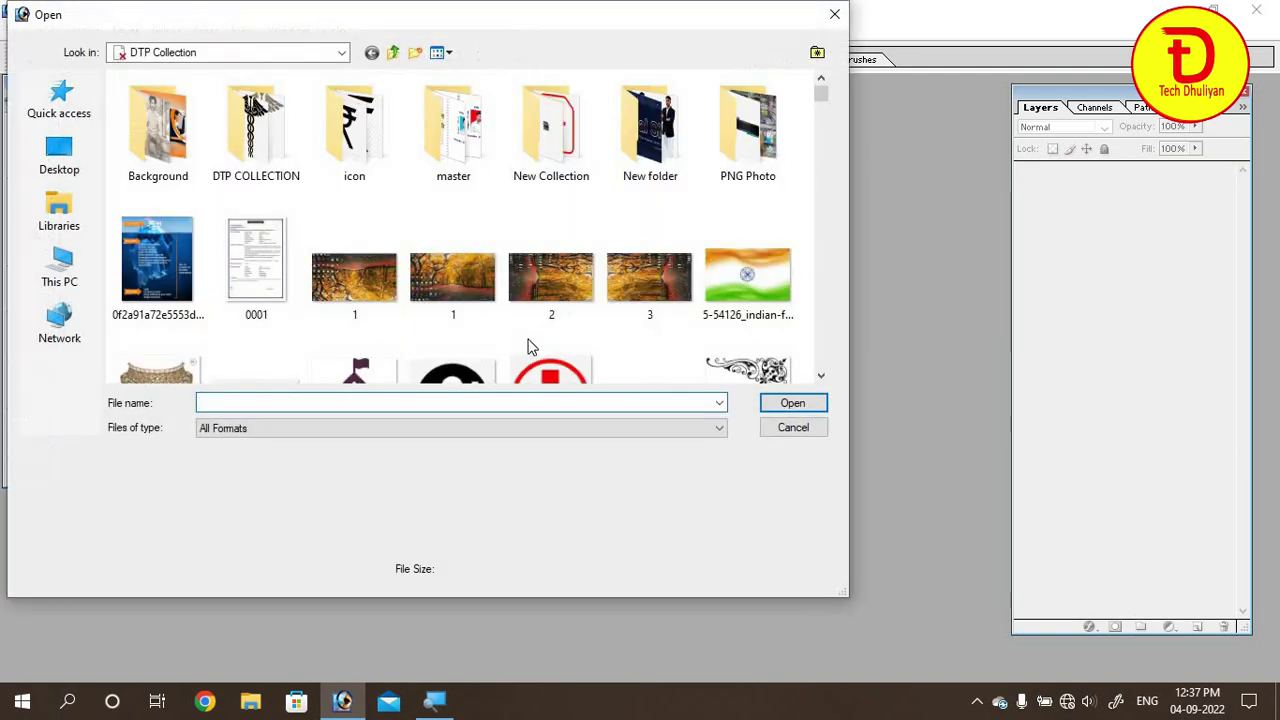
pyautogui.moveTo(820, 103); pyautogui.dragTo(831, 220)
pyautogui.doubleClick(551, 232)
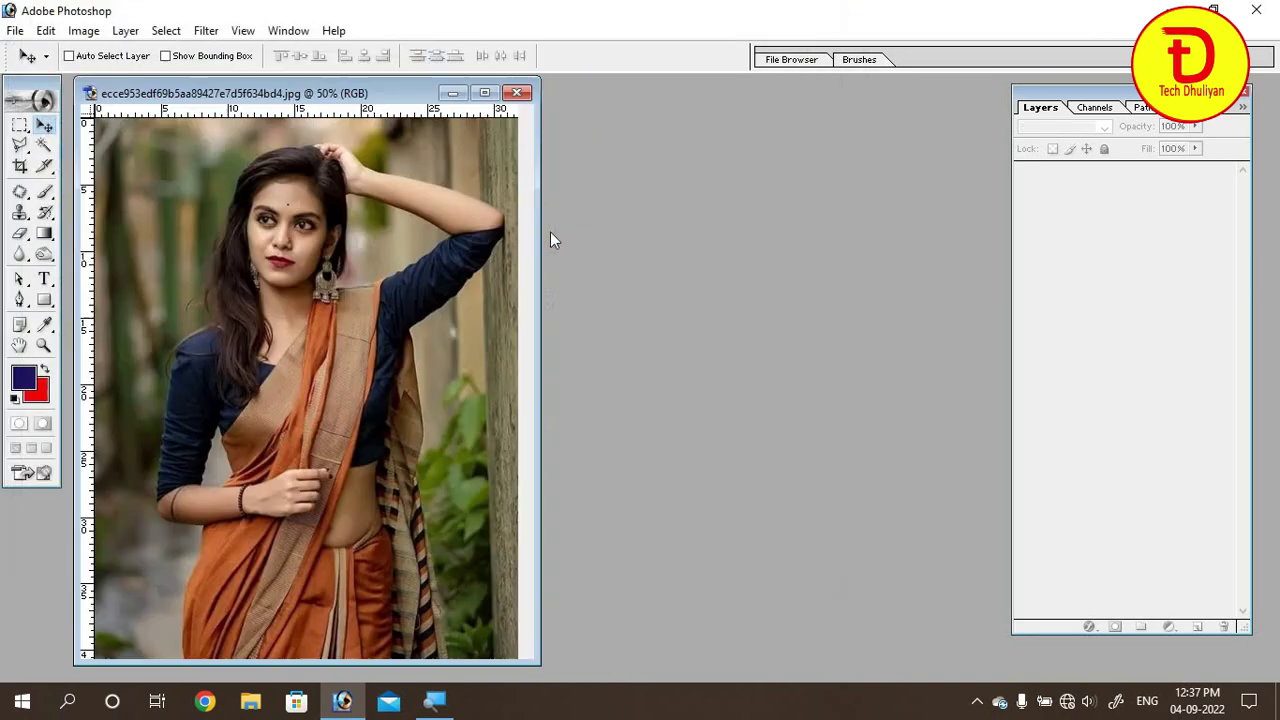
pyautogui.moveTo(538, 402)
pyautogui.mouseDown()
pyautogui.moveTo(654, 469)
pyautogui.moveTo(668, 563)
pyautogui.mouseUp()
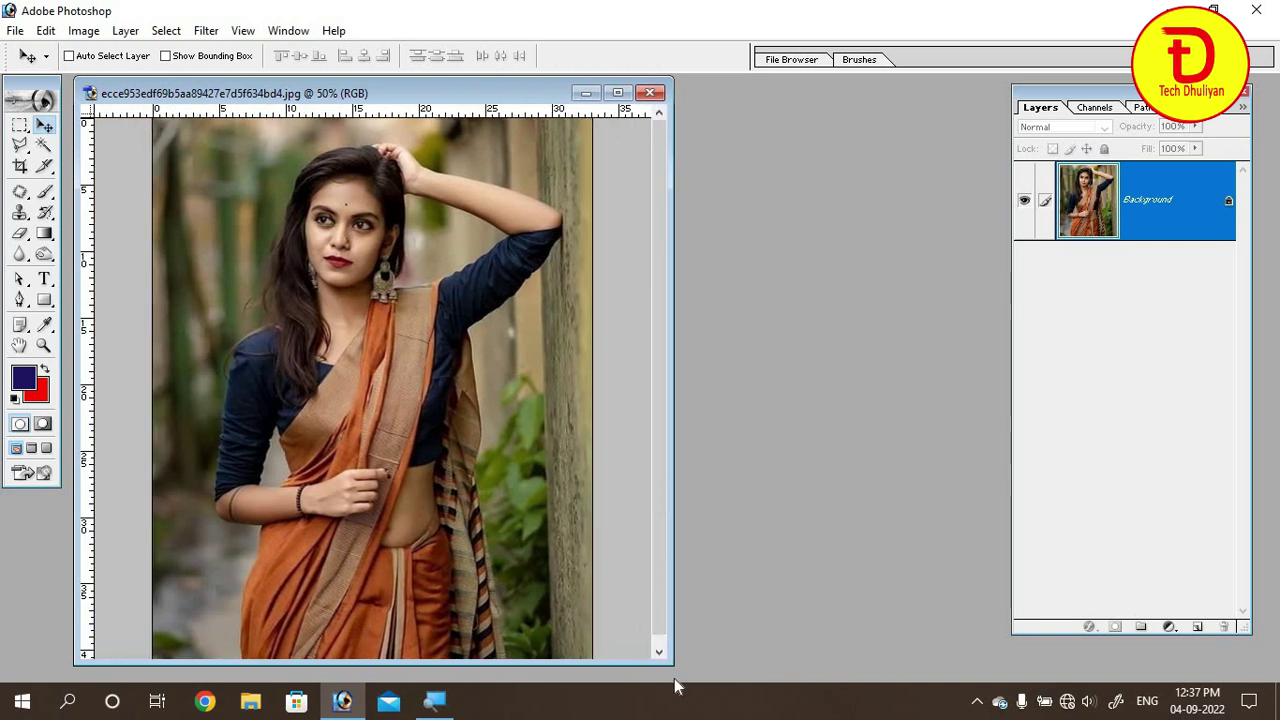
pyautogui.hotkey('ctrl', '0')
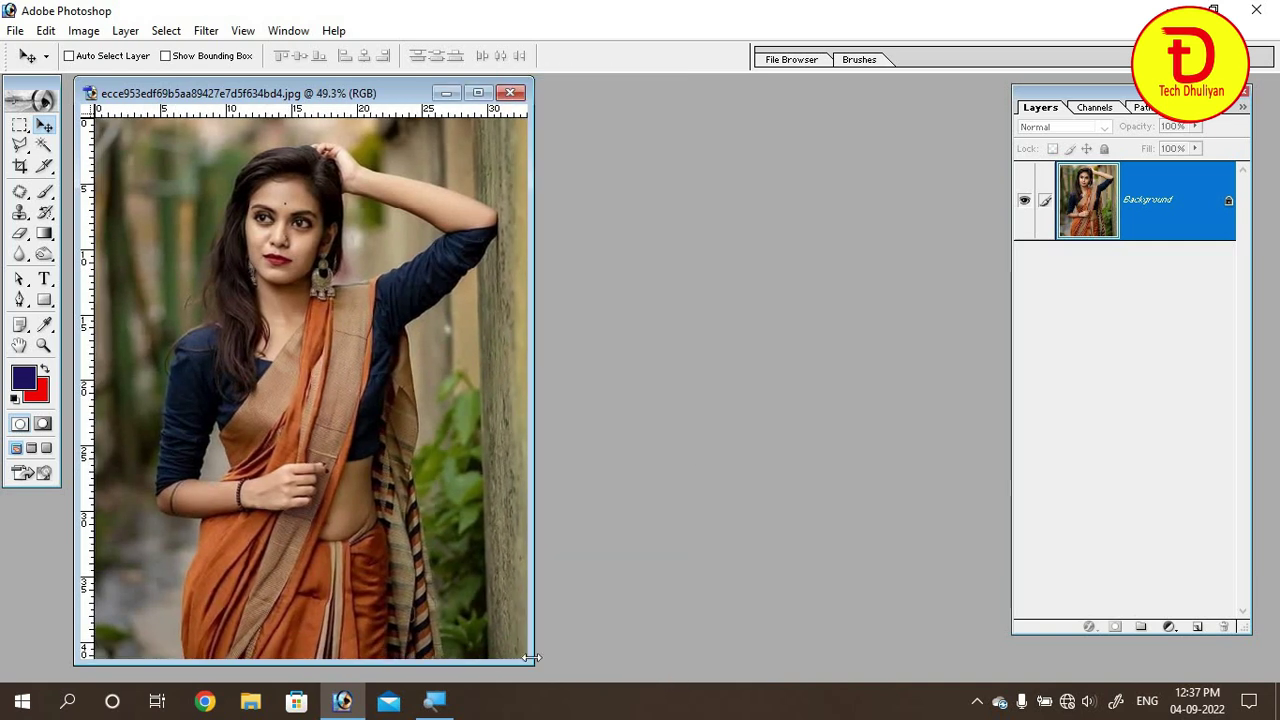
pyautogui.moveTo(528, 662); pyautogui.dragTo(540, 676)
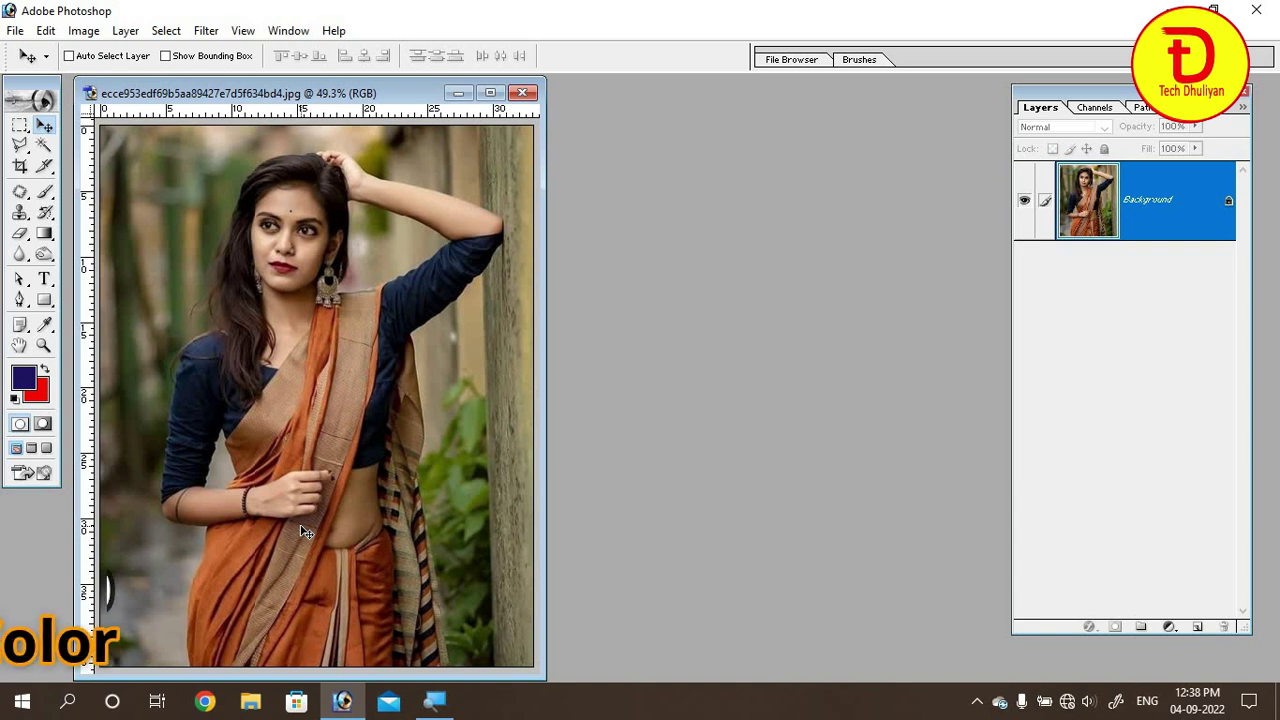
# Open Replace Color, widen Fuzziness to 149 with mask preview, and sample the saree colour.
pyautogui.press('r')
pyautogui.hotkey('alt', 'i')
pyautogui.press('a')
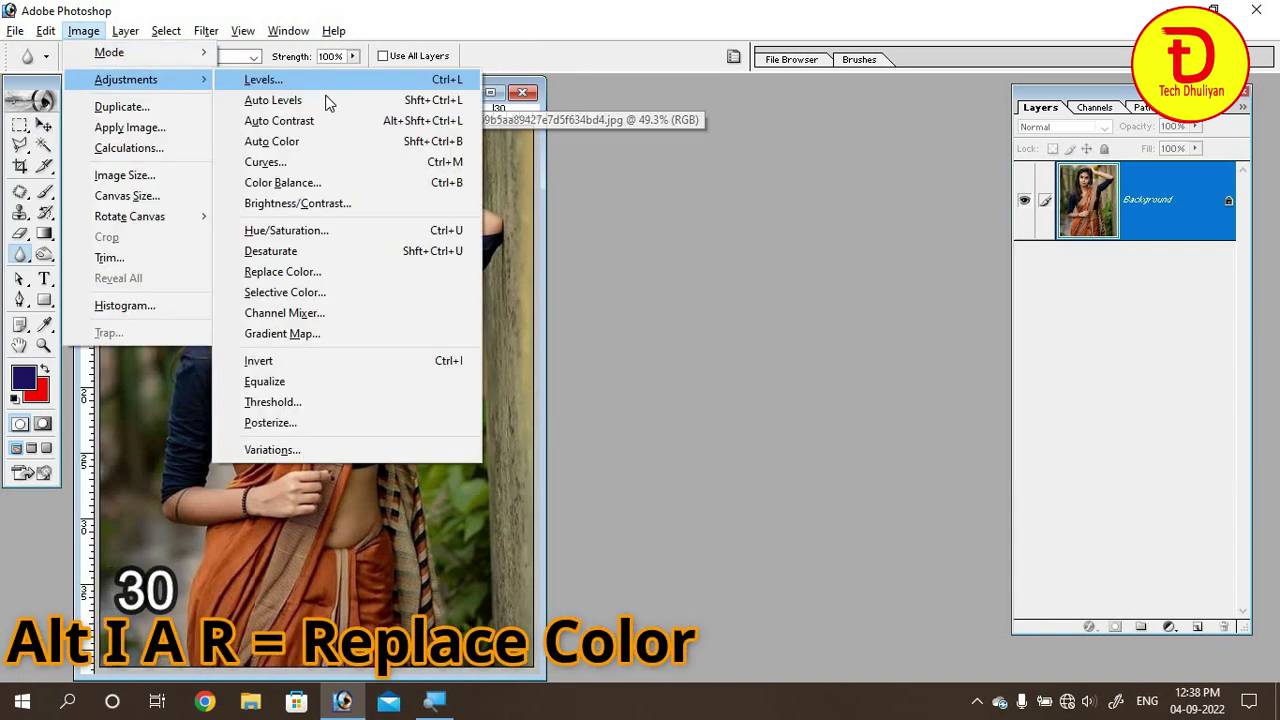
pyautogui.press('r')
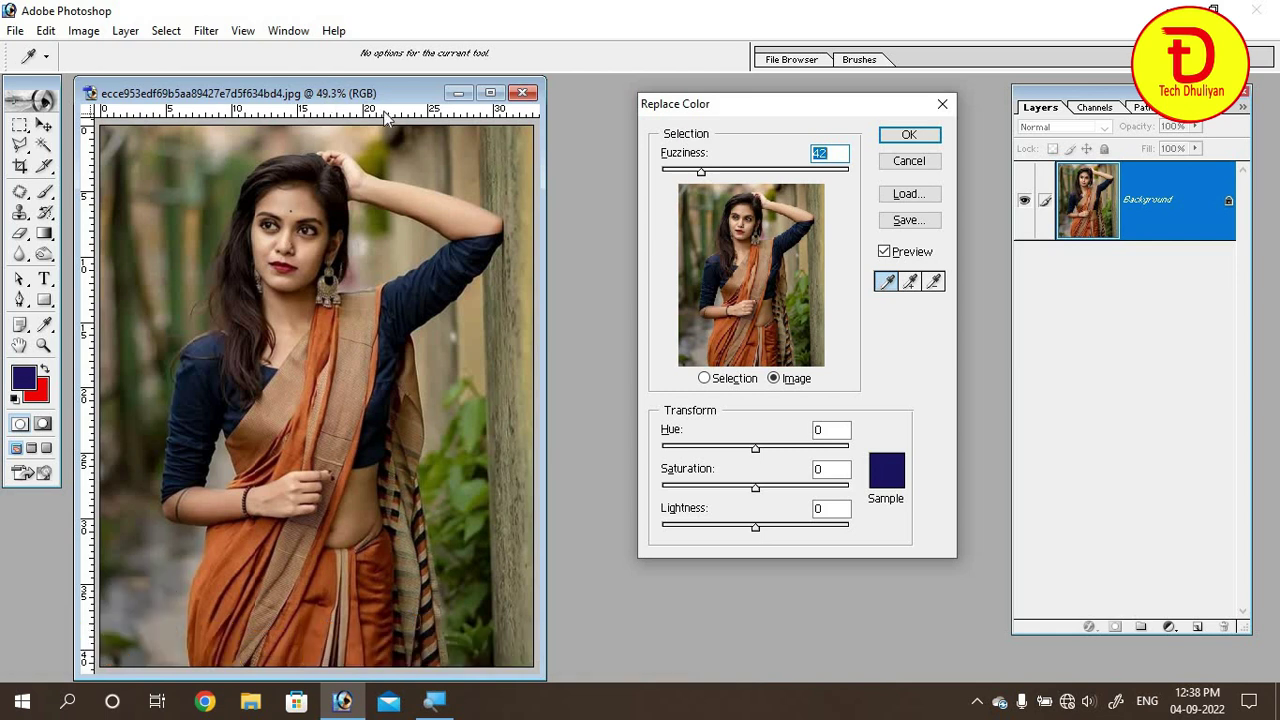
pyautogui.moveTo(745, 103); pyautogui.dragTo(684, 105)
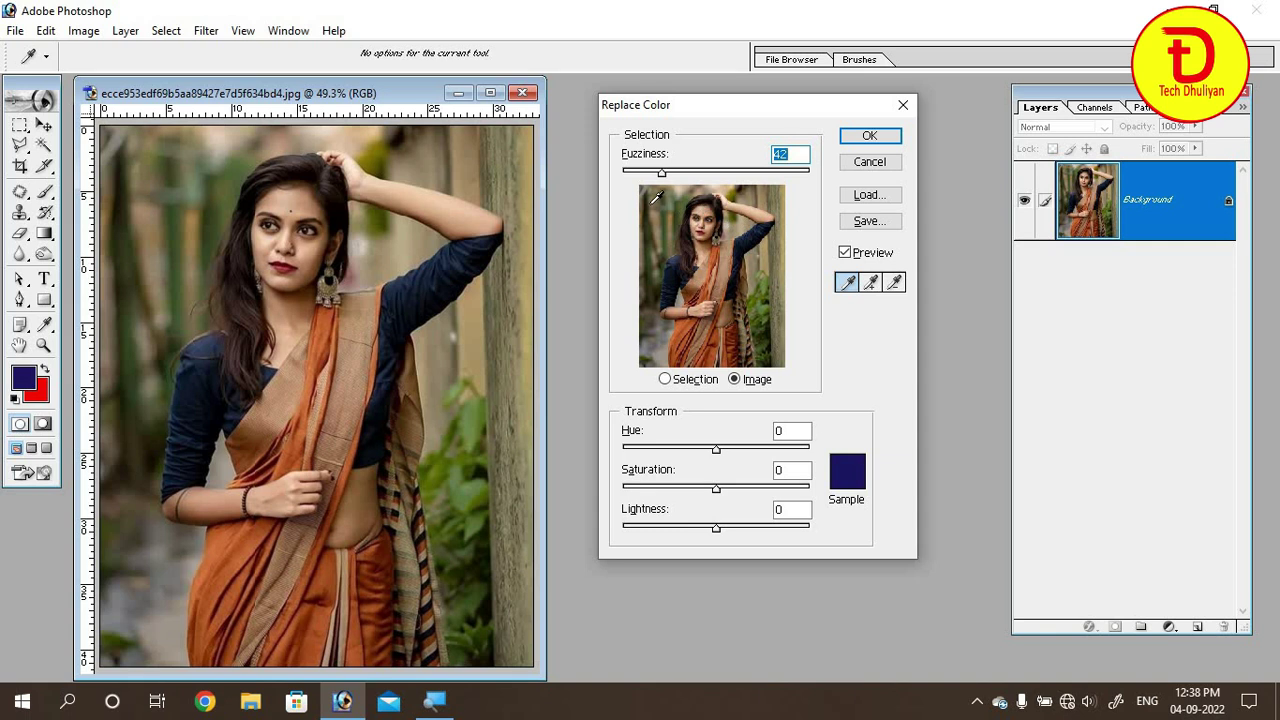
pyautogui.moveTo(663, 173); pyautogui.dragTo(765, 192)
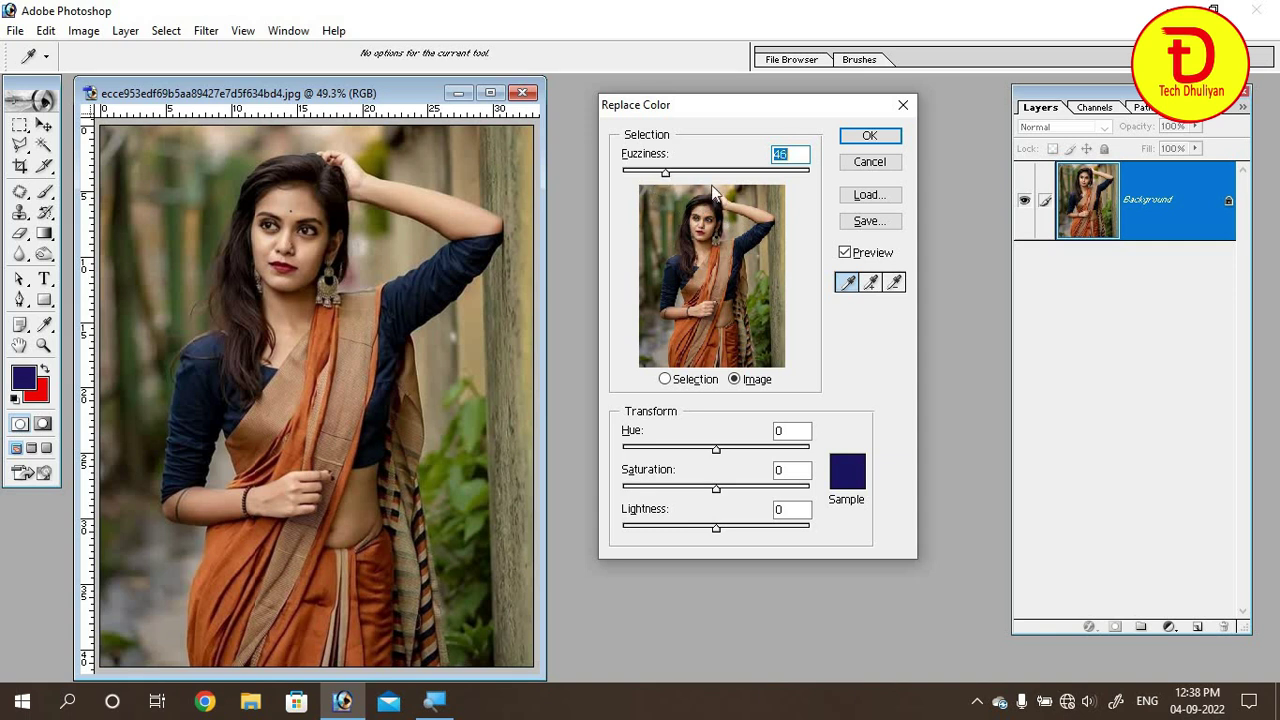
pyautogui.click(667, 380)
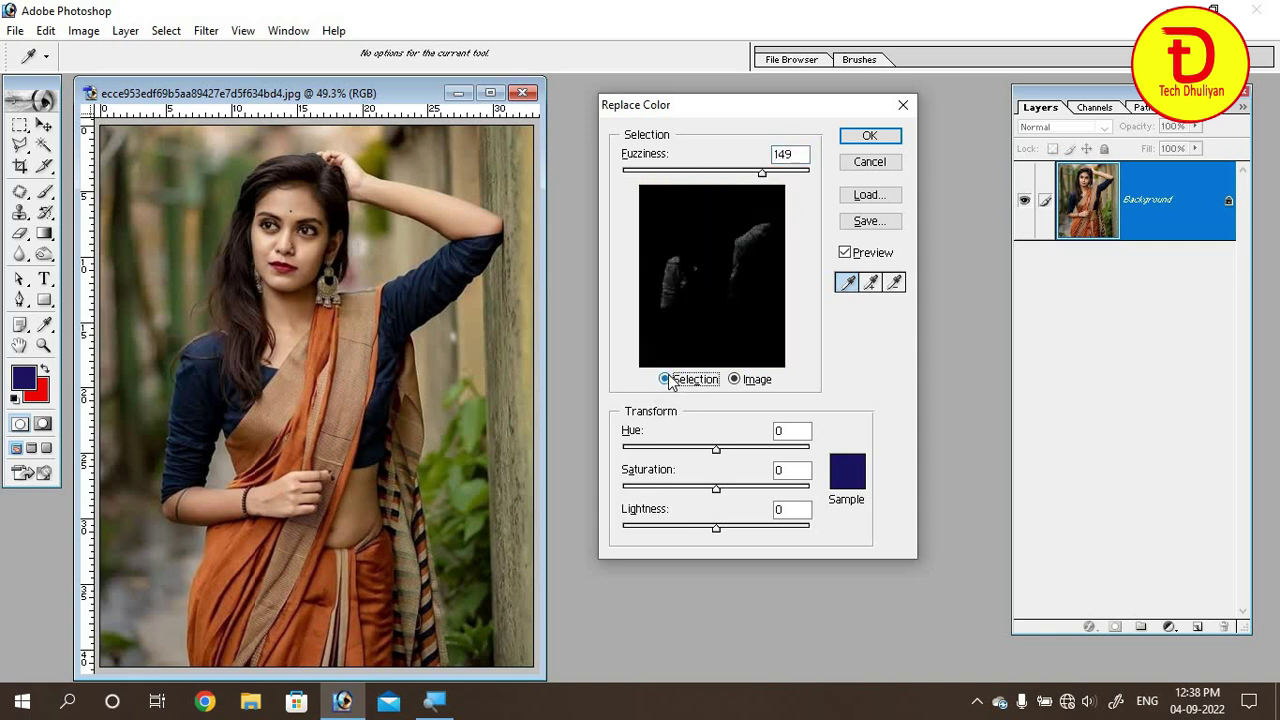
pyautogui.click(297, 449)
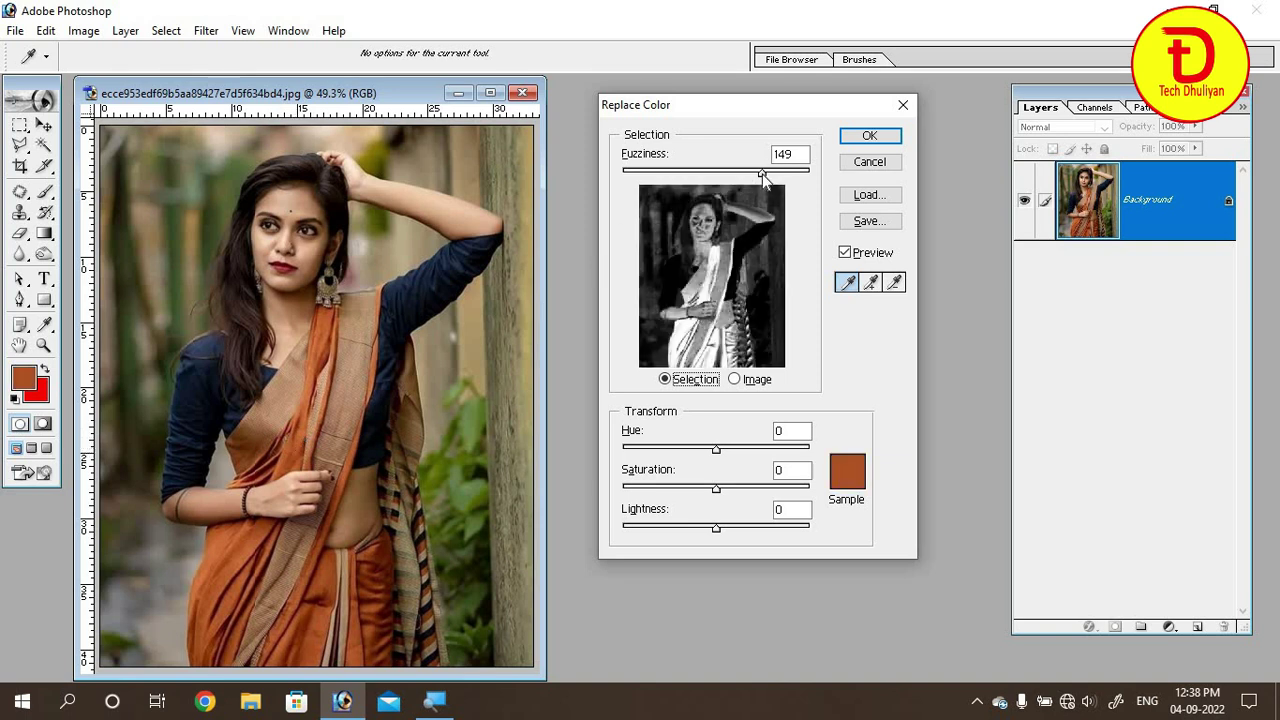
# Lower Fuzziness to 83, shift the saree's hue, and apply the recolour.
pyautogui.moveTo(762, 174); pyautogui.dragTo(727, 172)
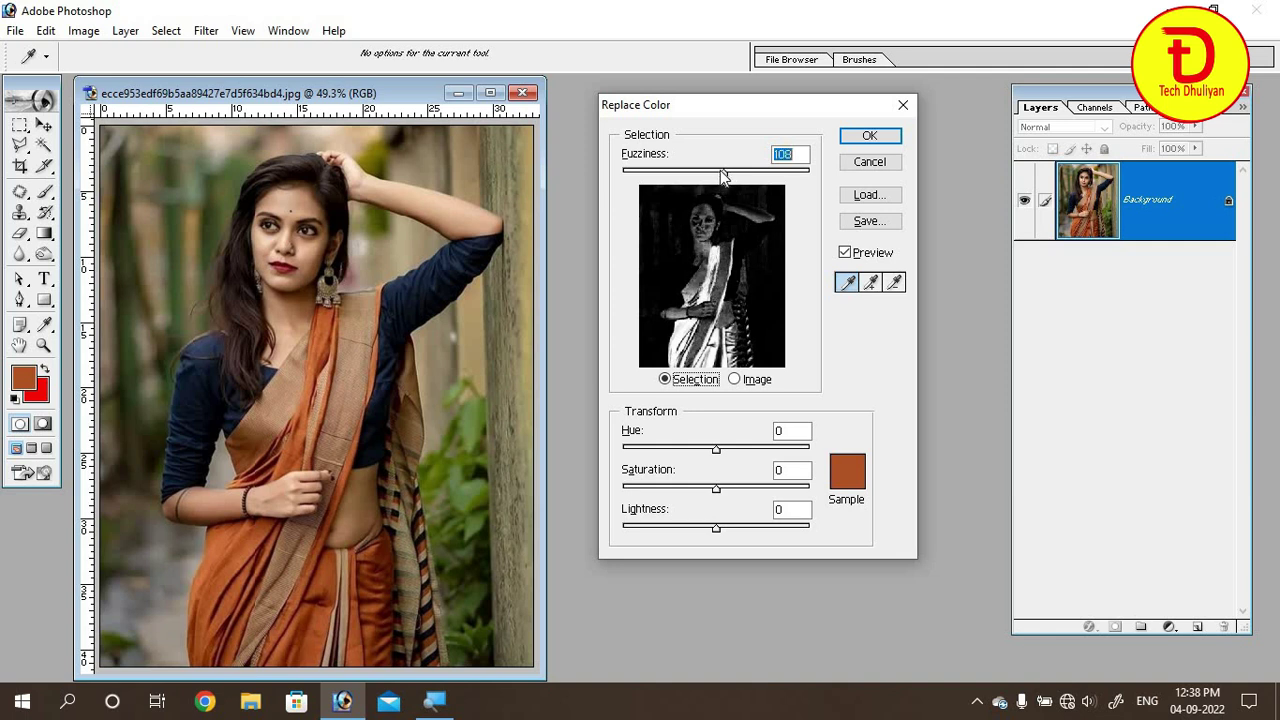
pyautogui.moveTo(727, 172); pyautogui.dragTo(709, 172)
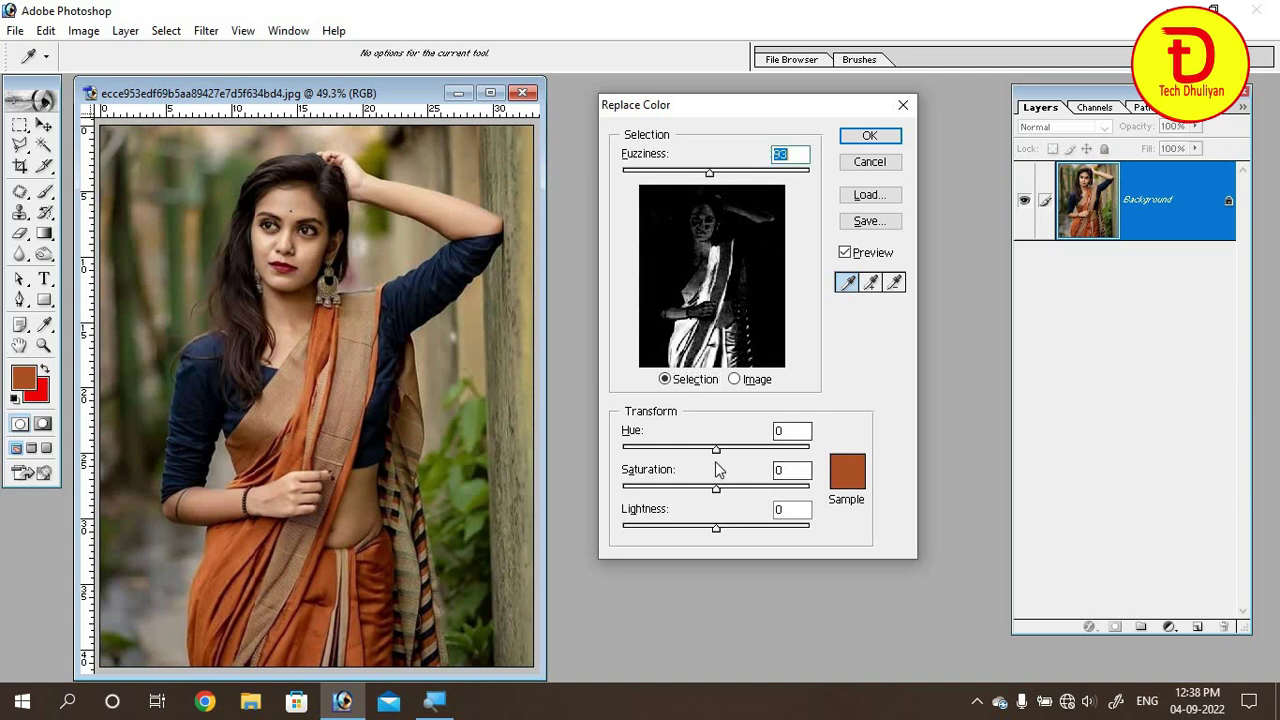
pyautogui.moveTo(717, 450)
pyautogui.mouseDown()
pyautogui.moveTo(773, 465)
pyautogui.moveTo(664, 457)
pyautogui.mouseUp()
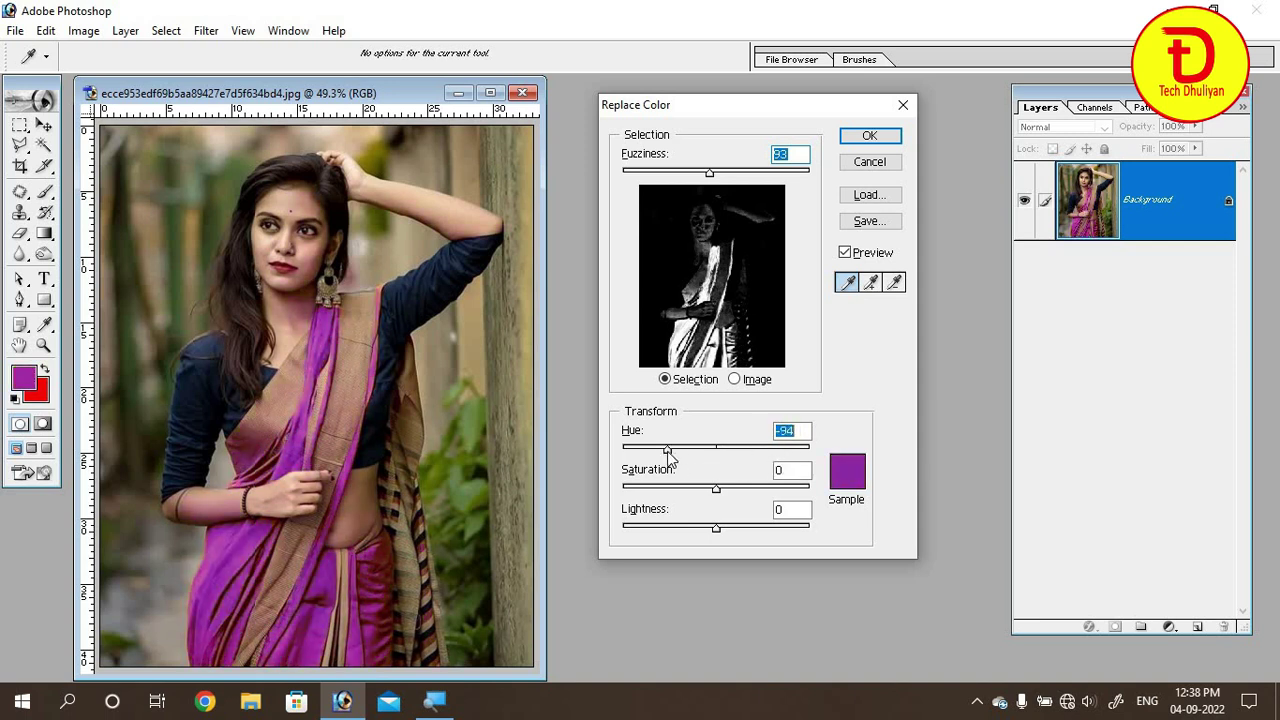
pyautogui.press('Return')
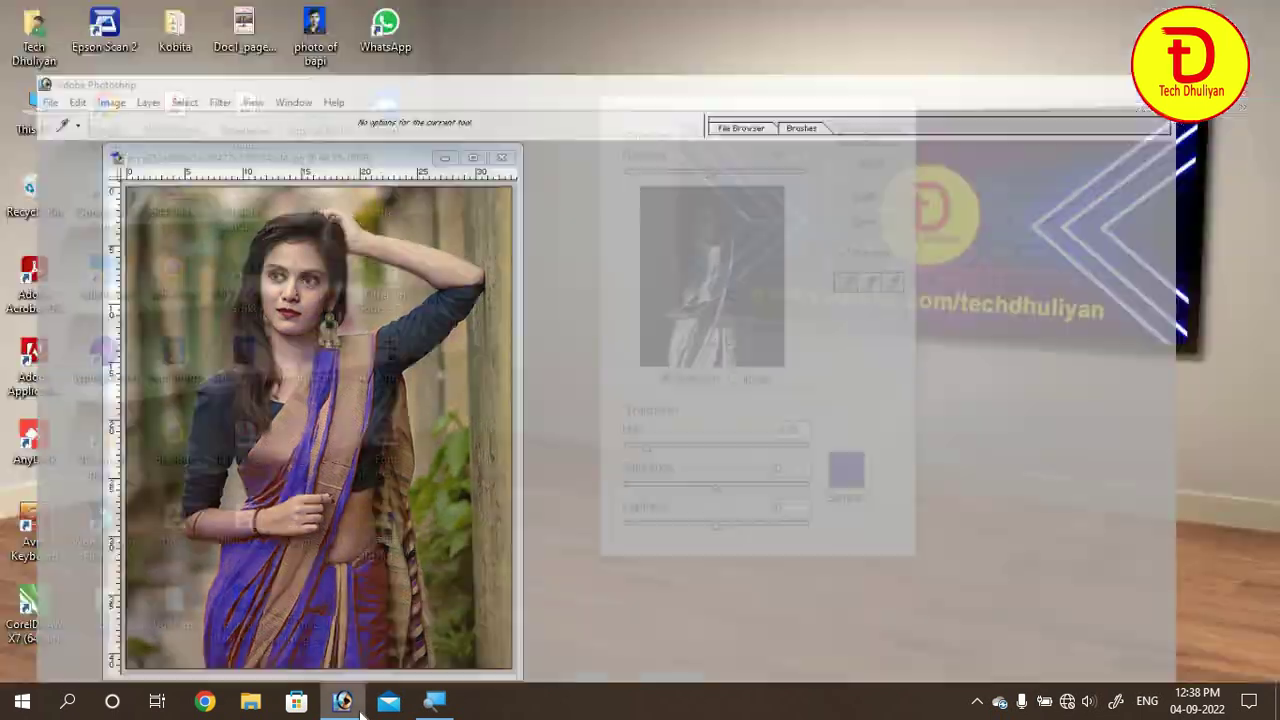
# Reapply Replace Color with Hue -13, Saturation +53, Lightness +16 to turn the saree red.
pyautogui.click(343, 700)
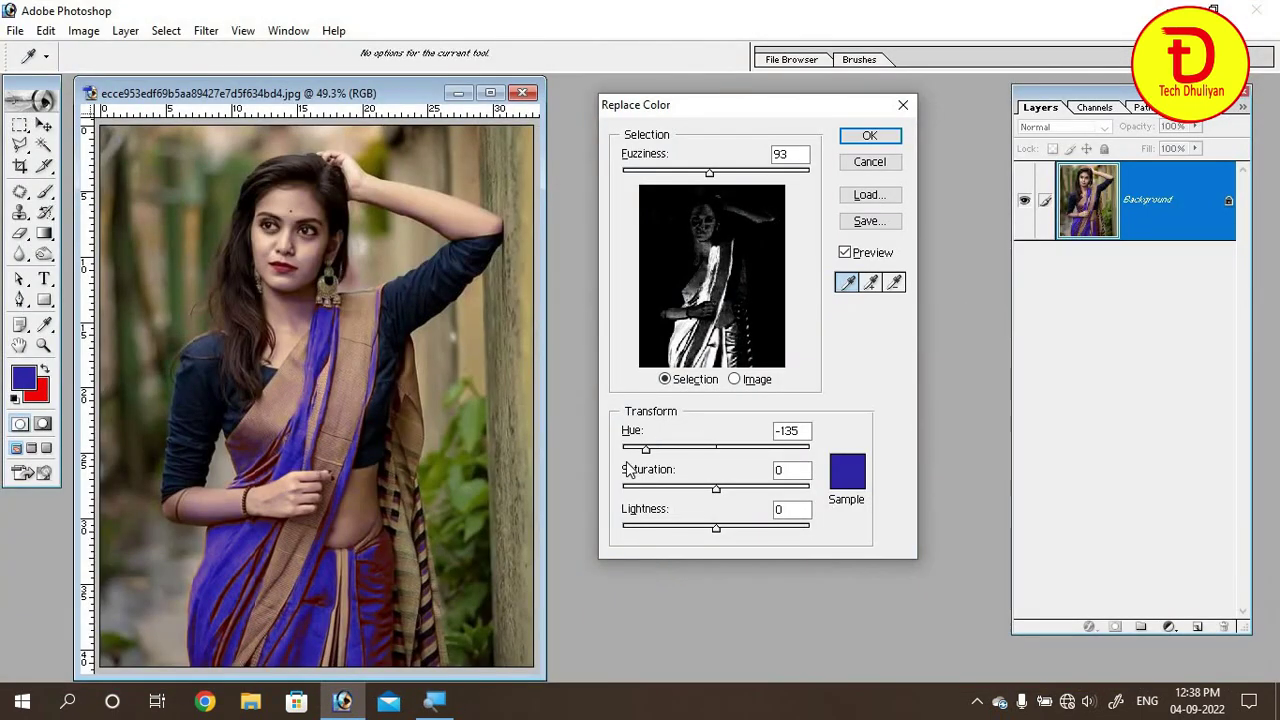
pyautogui.moveTo(646, 449)
pyautogui.mouseDown()
pyautogui.moveTo(749, 460)
pyautogui.moveTo(776, 470)
pyautogui.moveTo(751, 489)
pyautogui.moveTo(766, 491)
pyautogui.mouseUp()
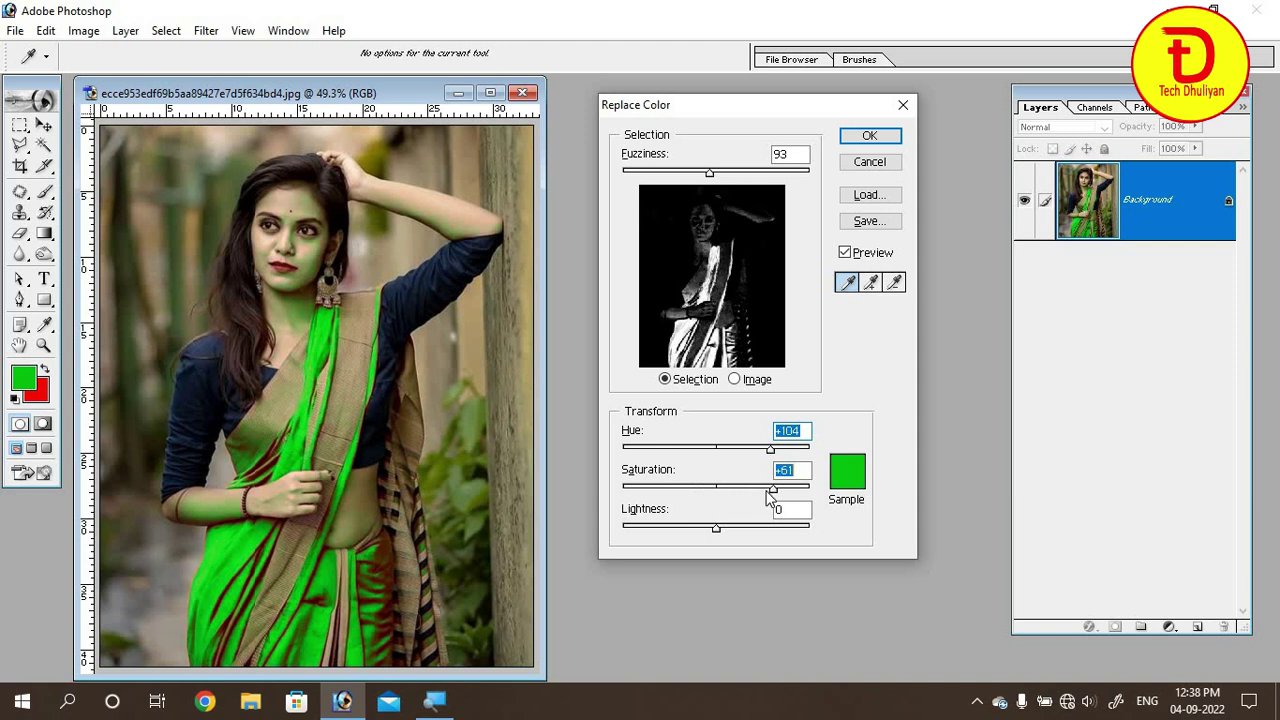
pyautogui.moveTo(716, 527); pyautogui.dragTo(737, 528)
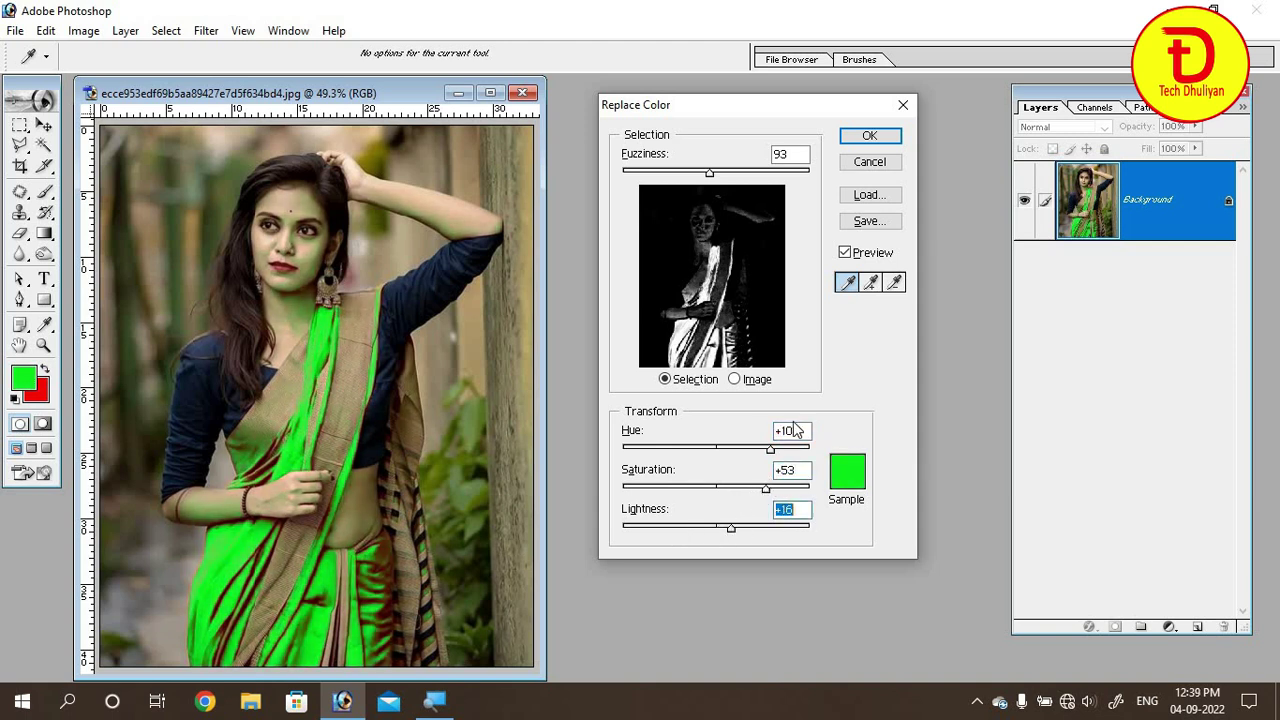
pyautogui.moveTo(770, 449); pyautogui.dragTo(713, 458)
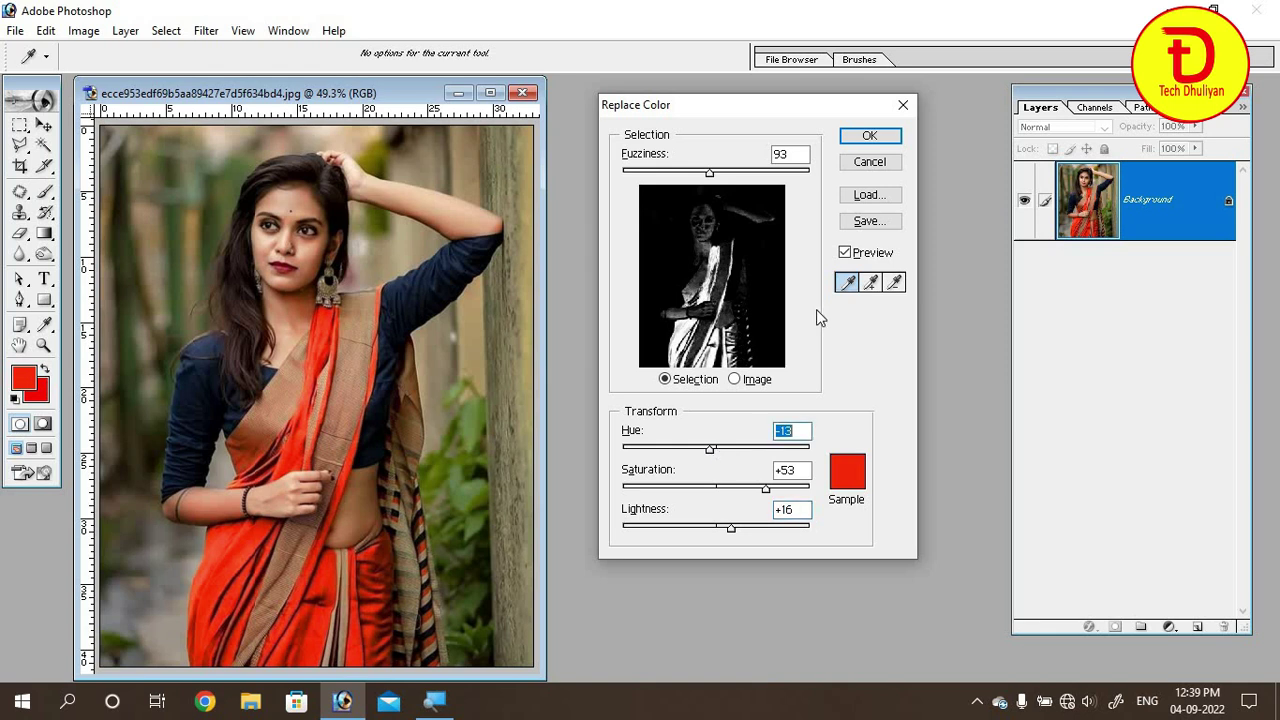
pyautogui.click(869, 137)
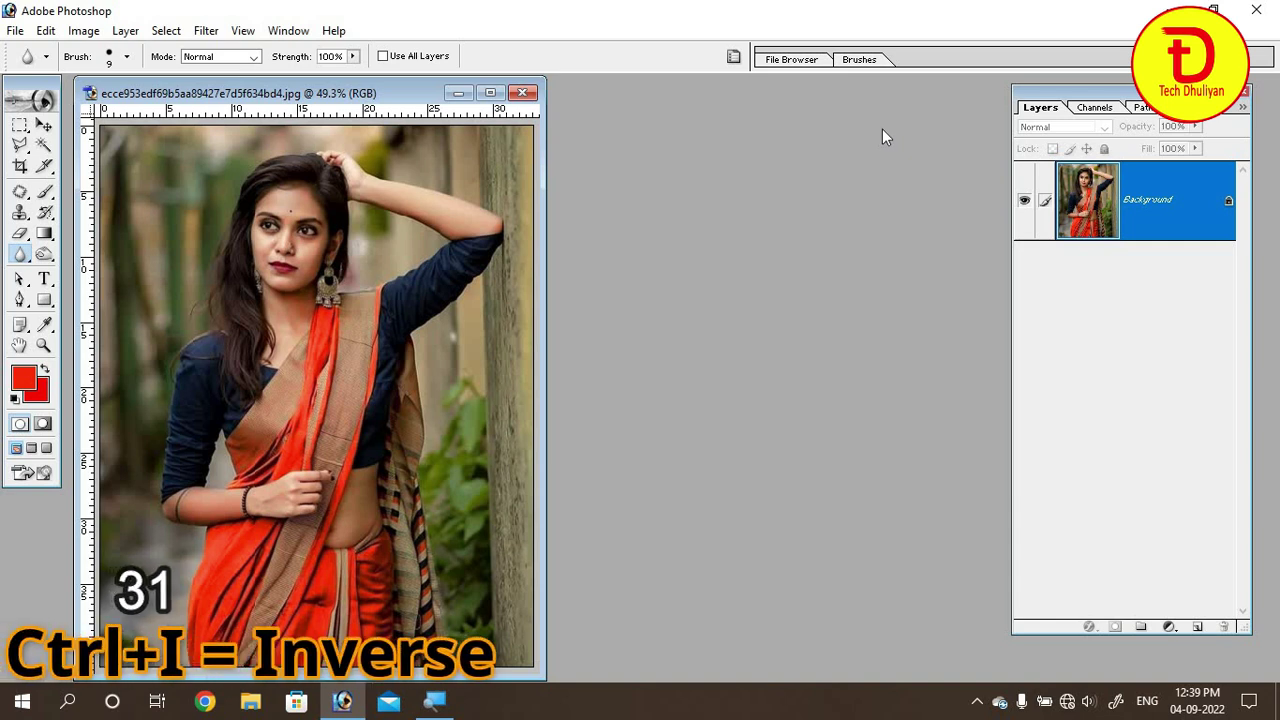
pyautogui.hotkey('ctrl', 'i')
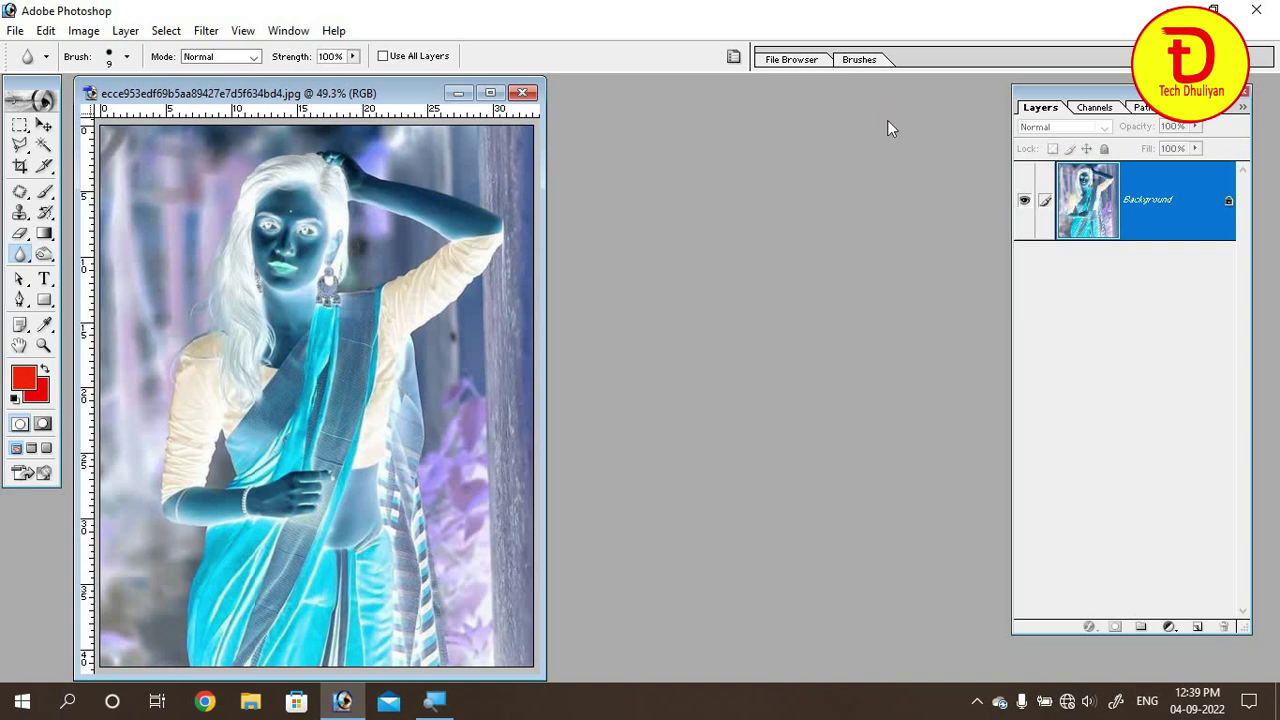
pyautogui.hotkey('ctrl', 'i')
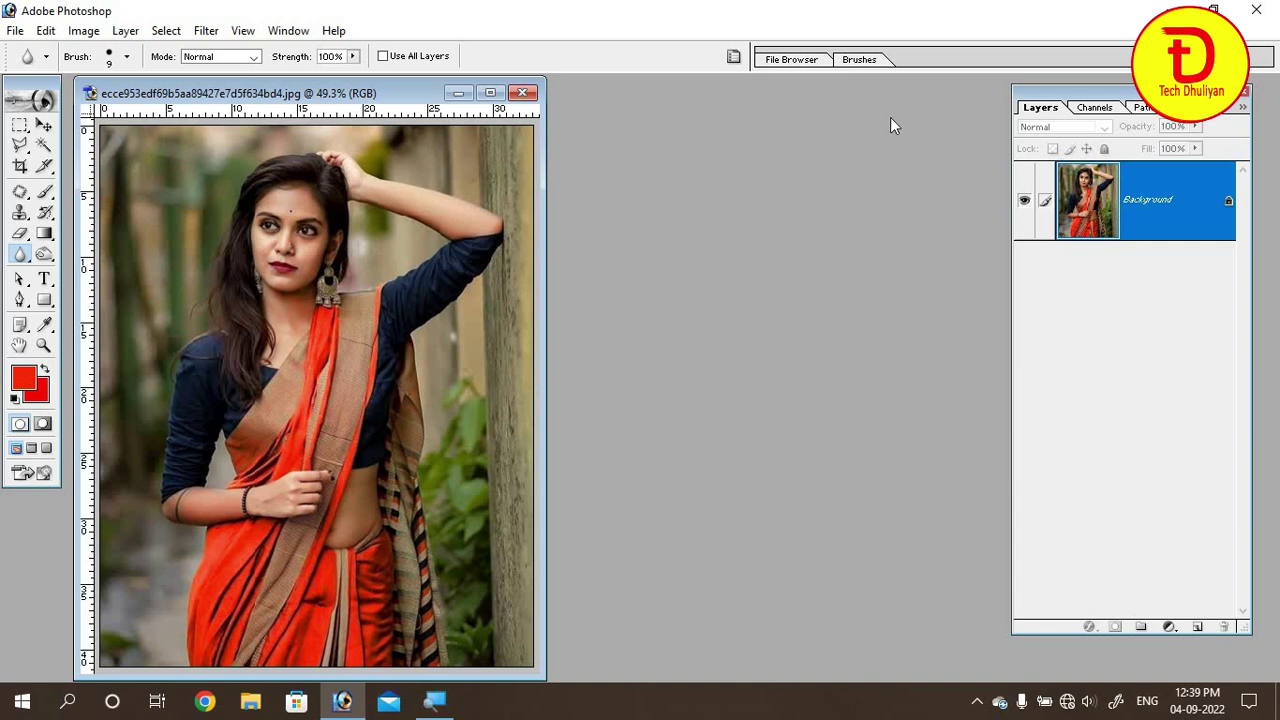
pyautogui.moveTo(377, 96); pyautogui.dragTo(517, 91)
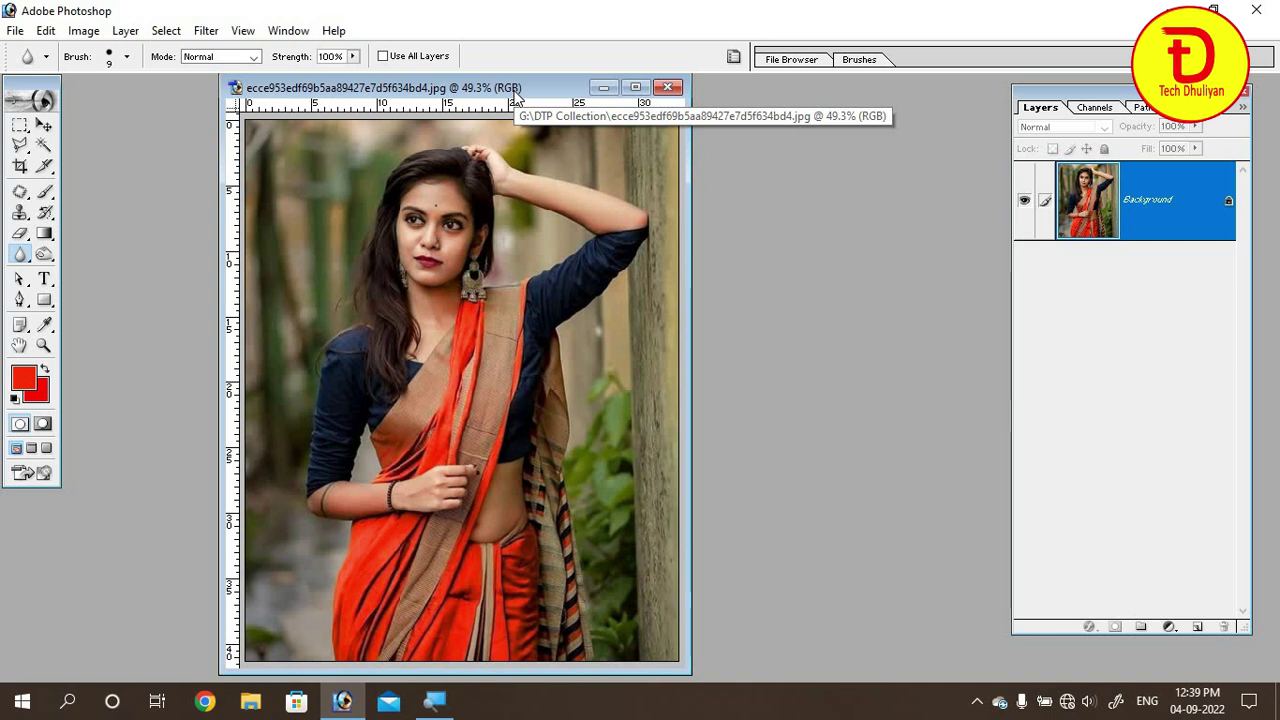
# Duplicate the saree photo as a copy and close the original without saving.
pyautogui.rightClick(510, 88)
pyautogui.click(540, 100)
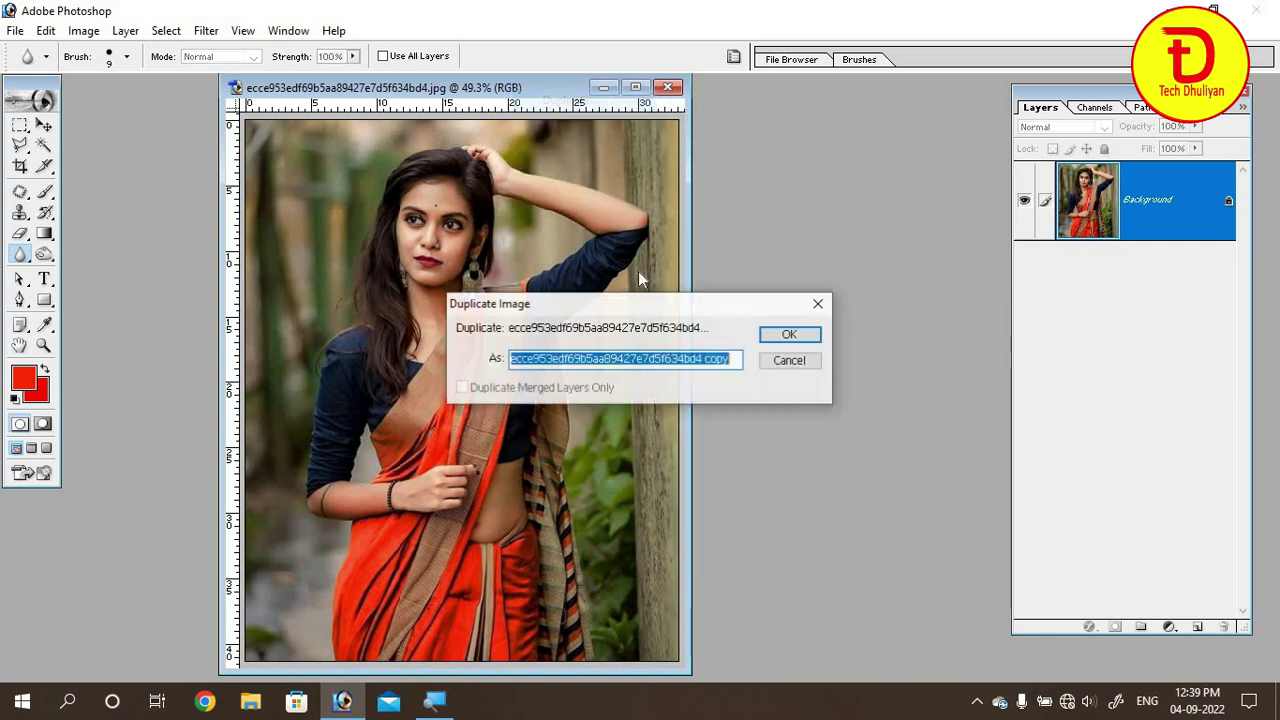
pyautogui.click(789, 334)
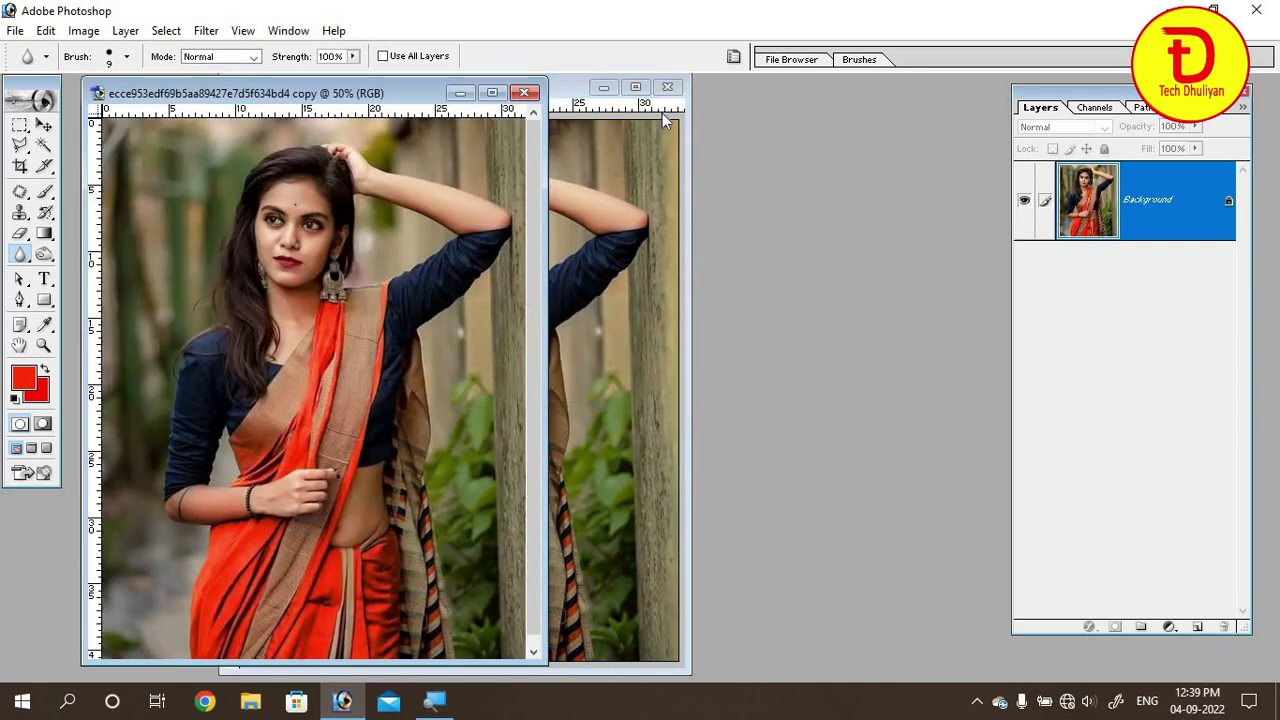
pyautogui.click(668, 88)
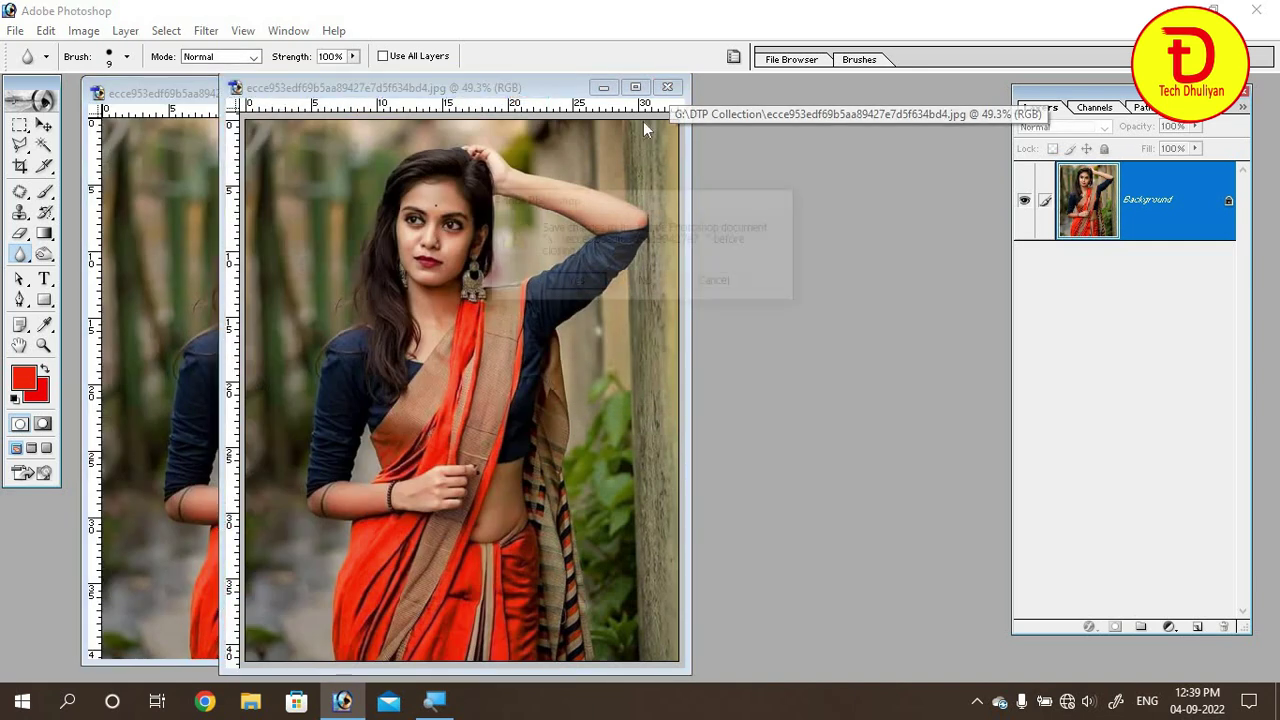
pyautogui.click(645, 280)
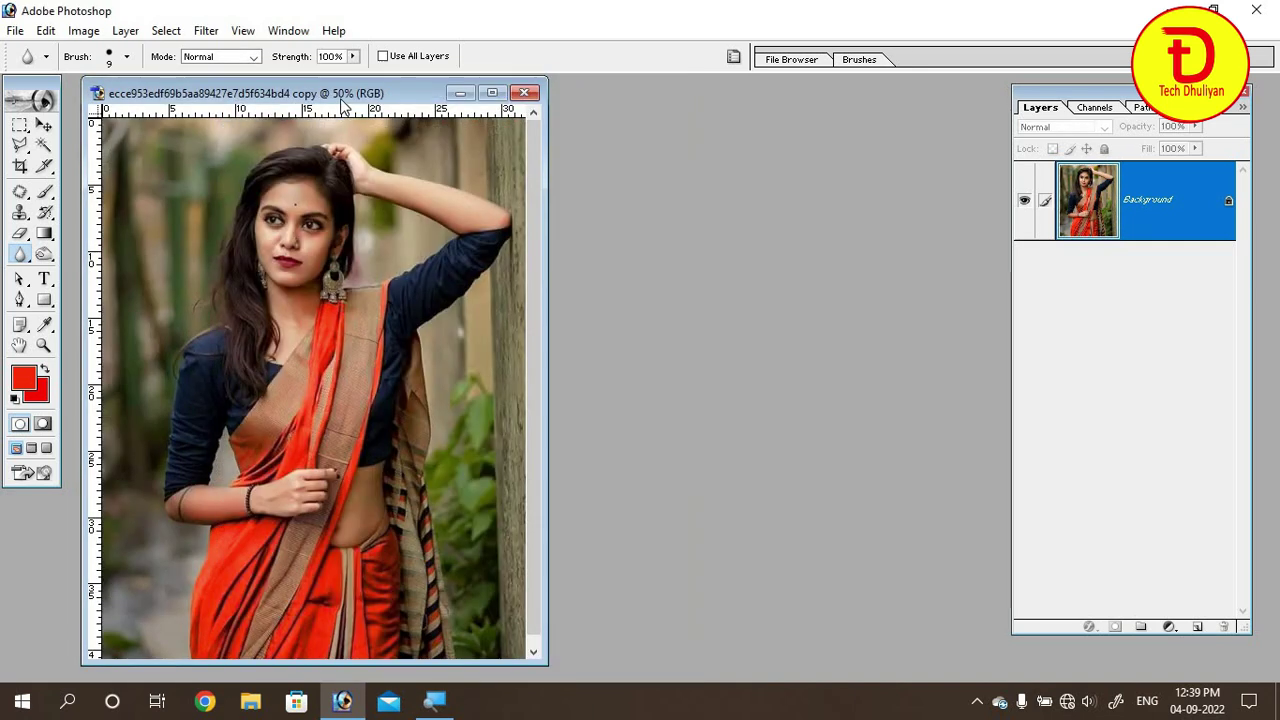
pyautogui.moveTo(343, 103); pyautogui.dragTo(397, 110)
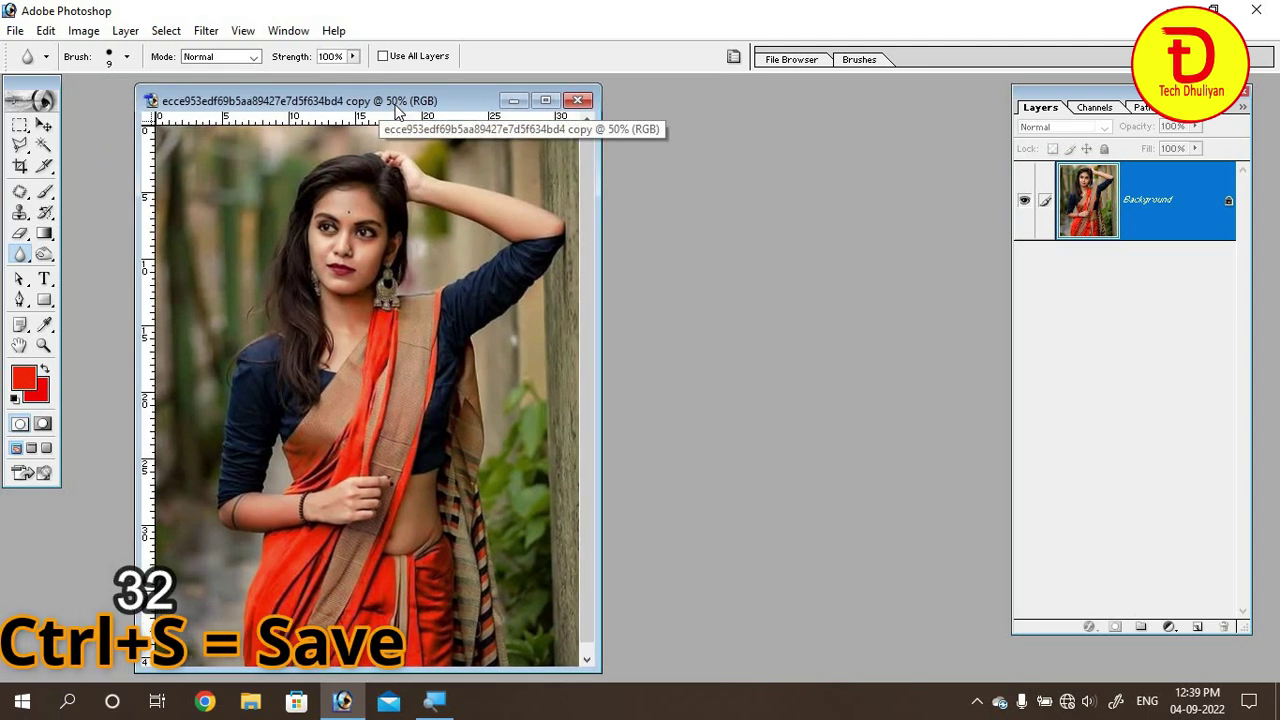
# Save the duplicate to the Desktop as 'ecce953edf69b5aa89427e7d5f634bd4 copy.jpg' in JPEG format.
pyautogui.hotkey('ctrl', 's')
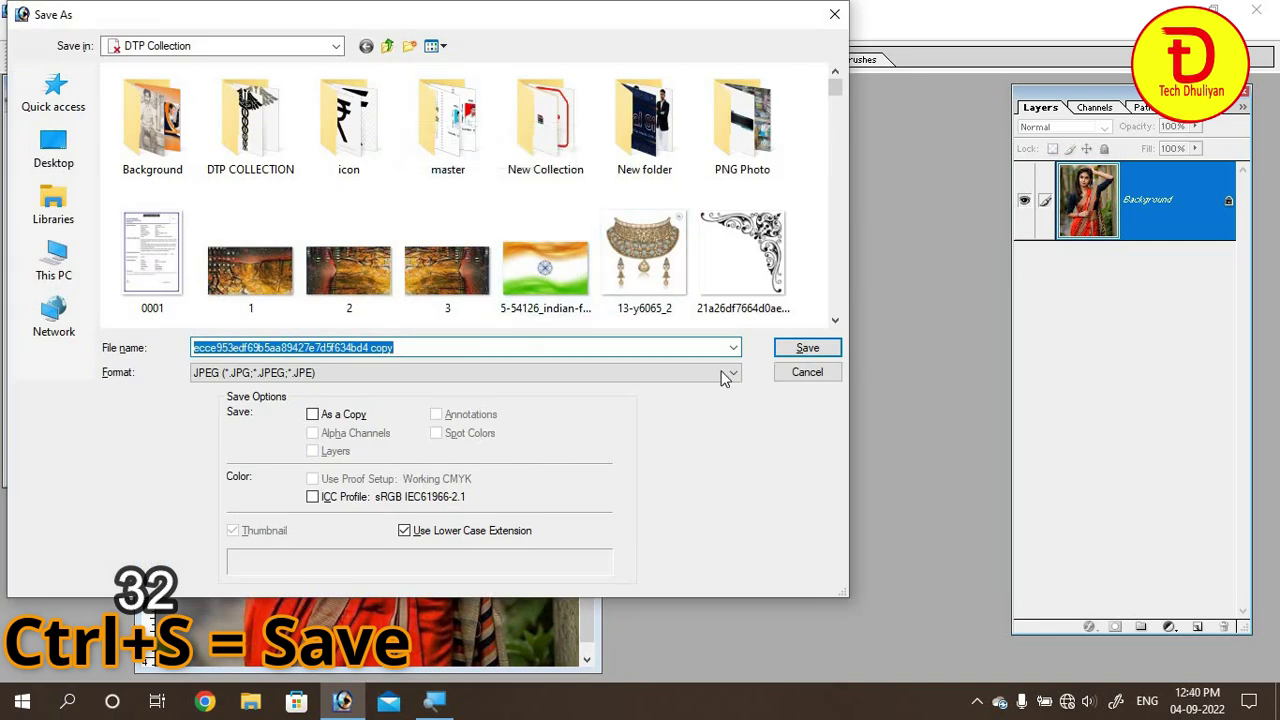
pyautogui.click(24, 162)
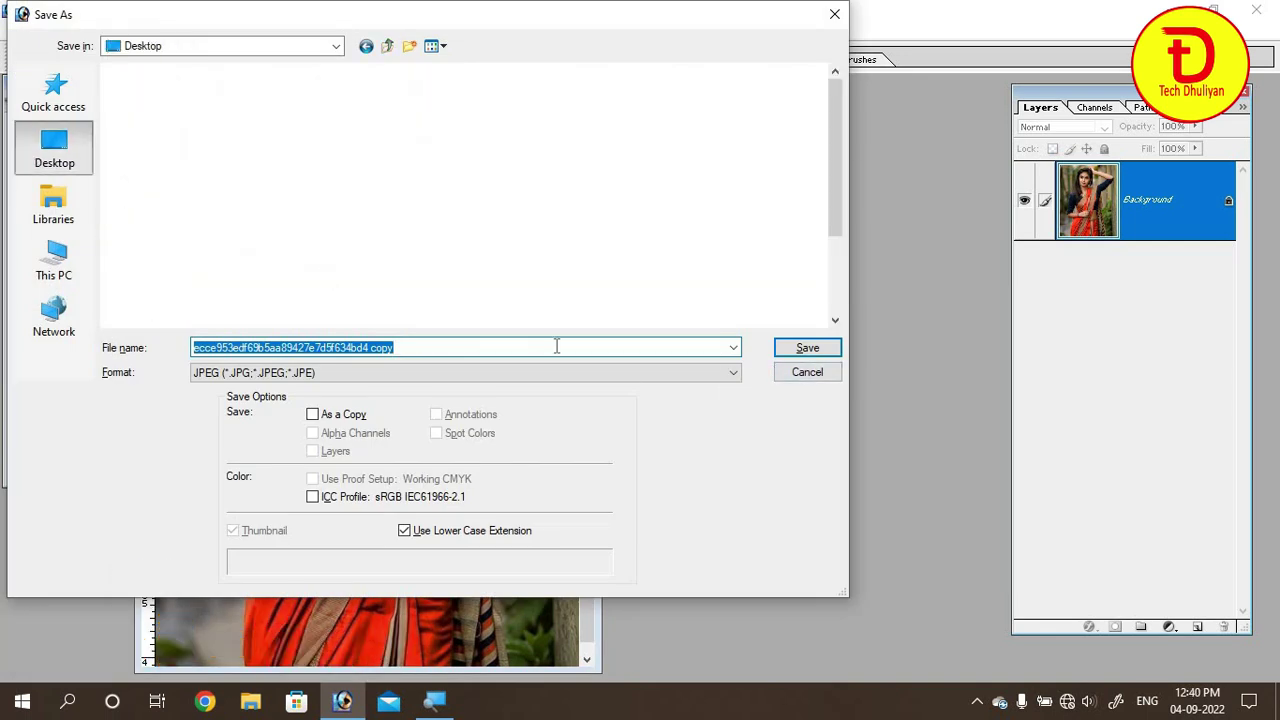
pyautogui.click(371, 377)
pyautogui.click(294, 464)
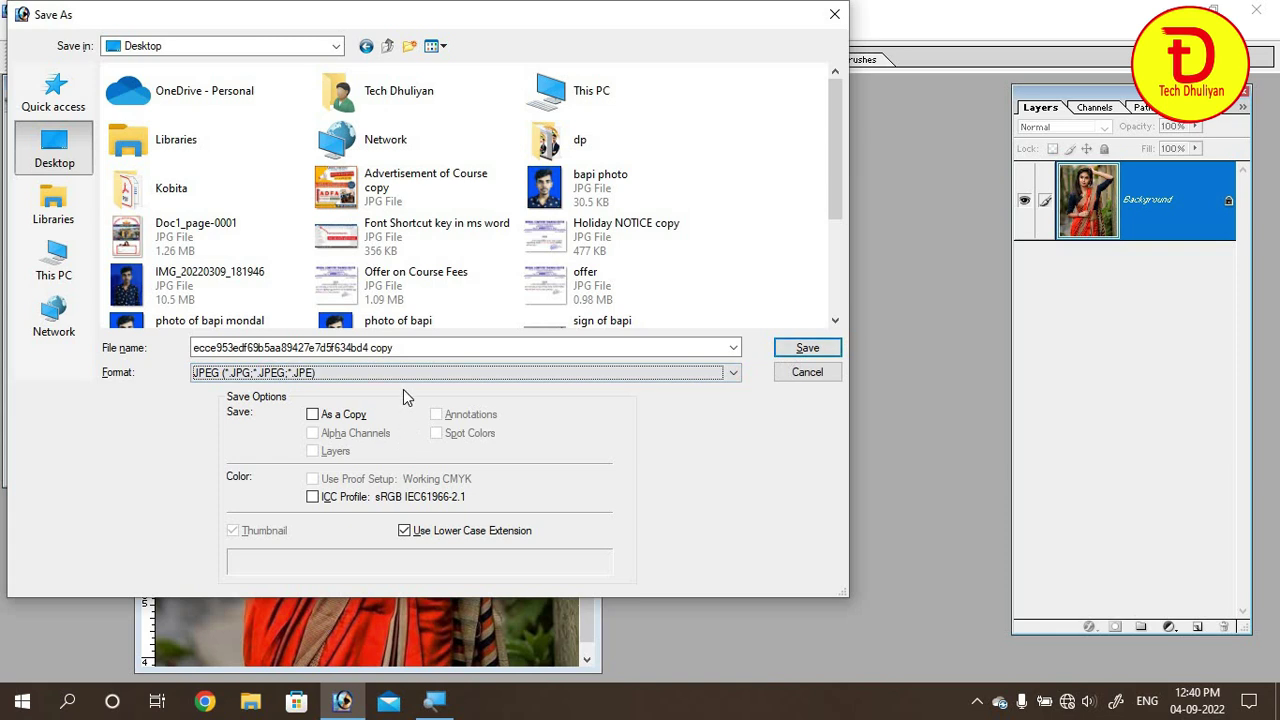
pyautogui.click(401, 375)
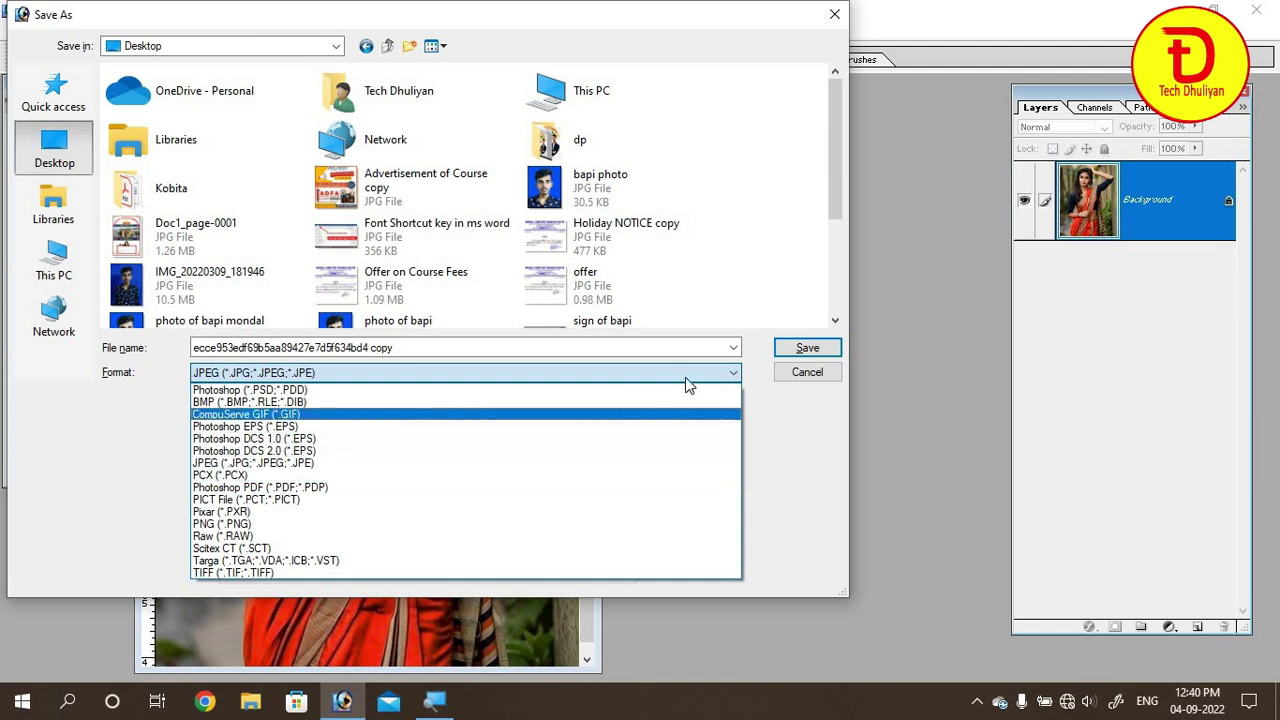
pyautogui.click(785, 355)
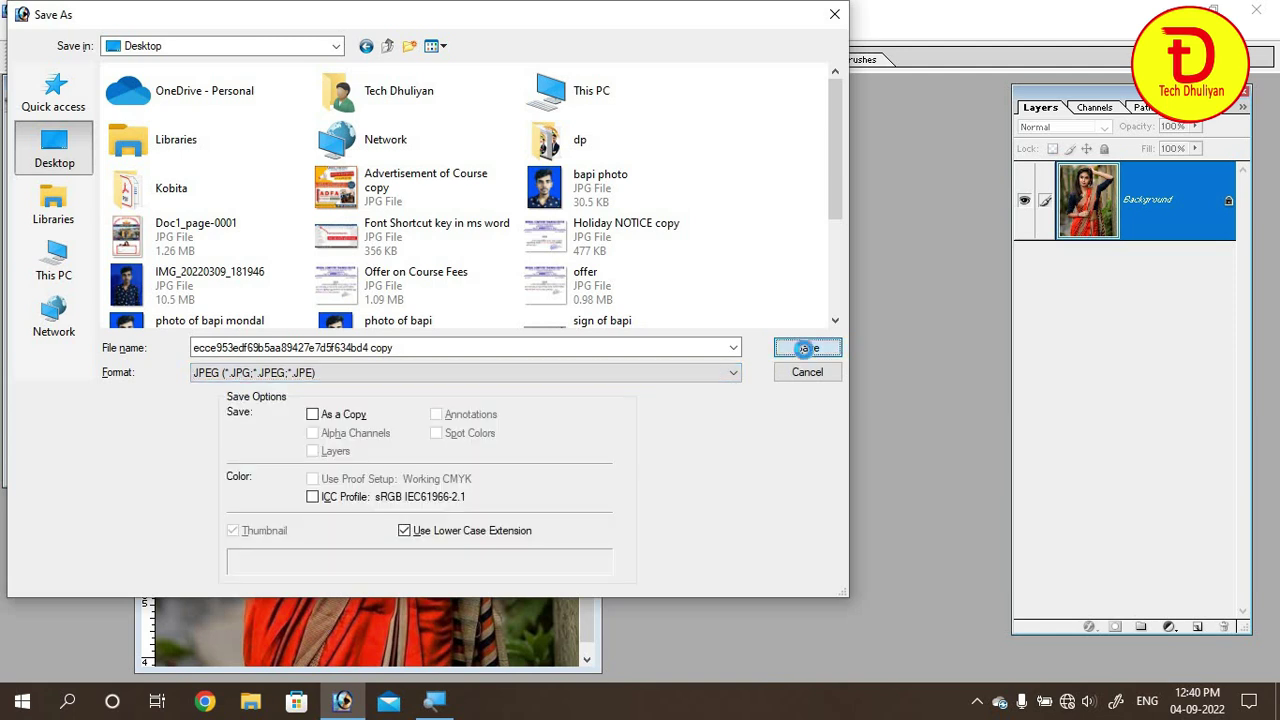
pyautogui.click(790, 352)
# Accept the JPEG Options, then bring up Save As and cancel it.
pyautogui.click(784, 227)
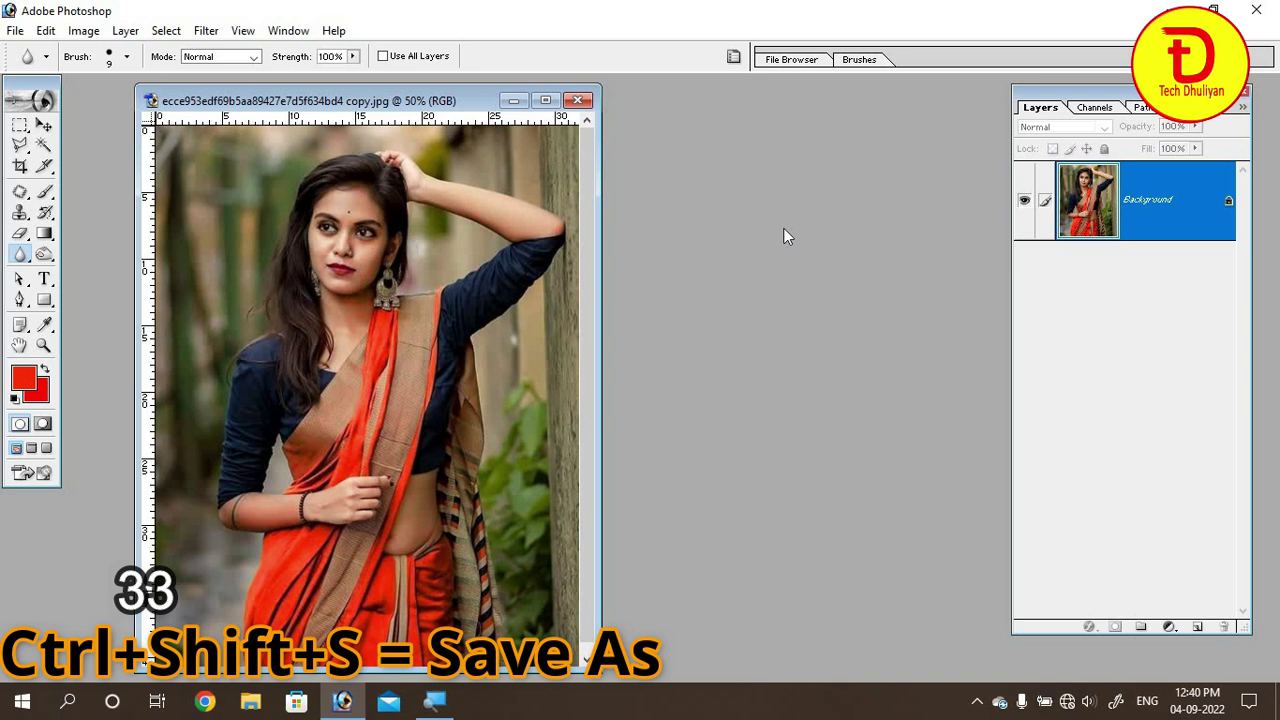
pyautogui.hotkey('ctrl', 'shift', 's')
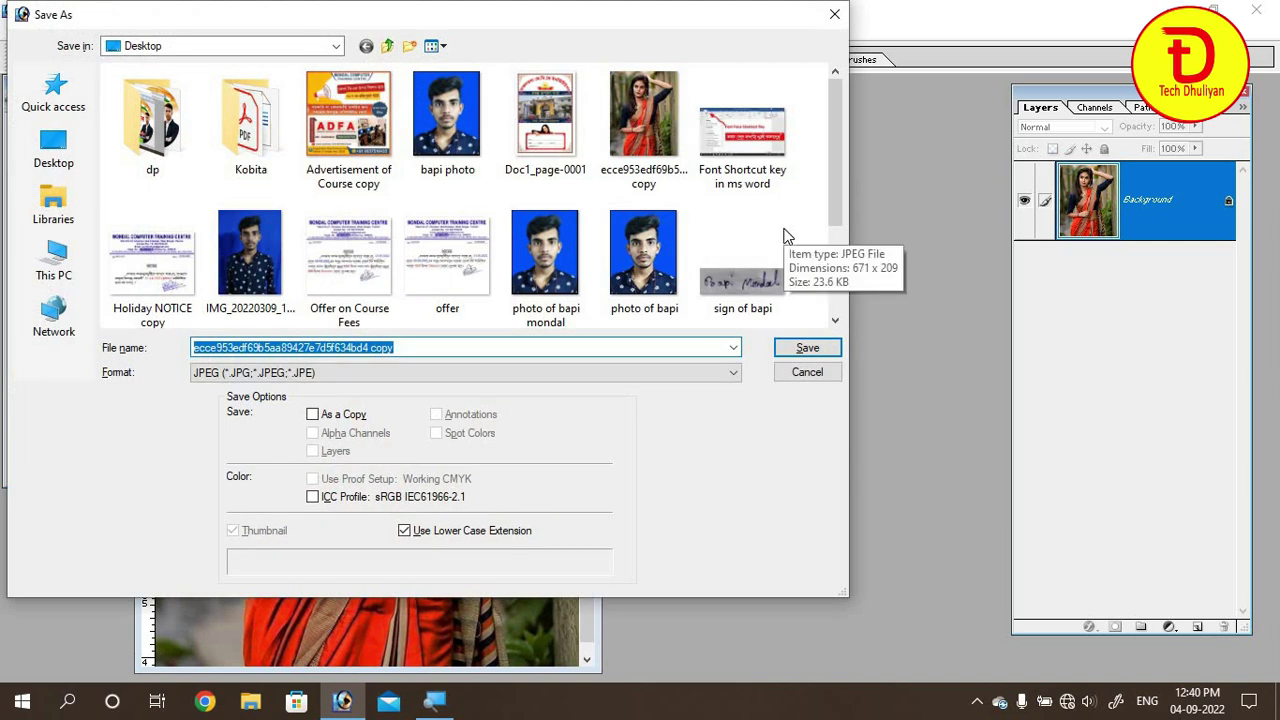
pyautogui.click(817, 376)
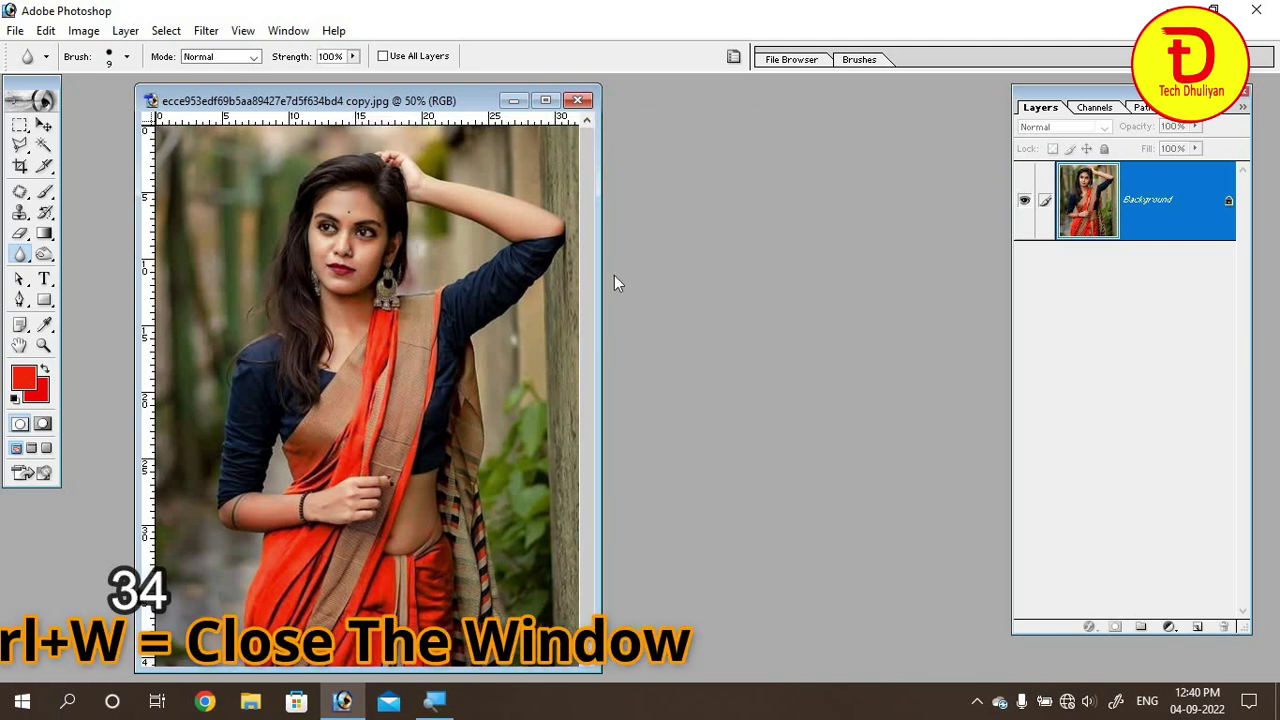
# Close the saree copy and open bapi photo.jpg from the Desktop.
pyautogui.hotkey('ctrl', 'w')
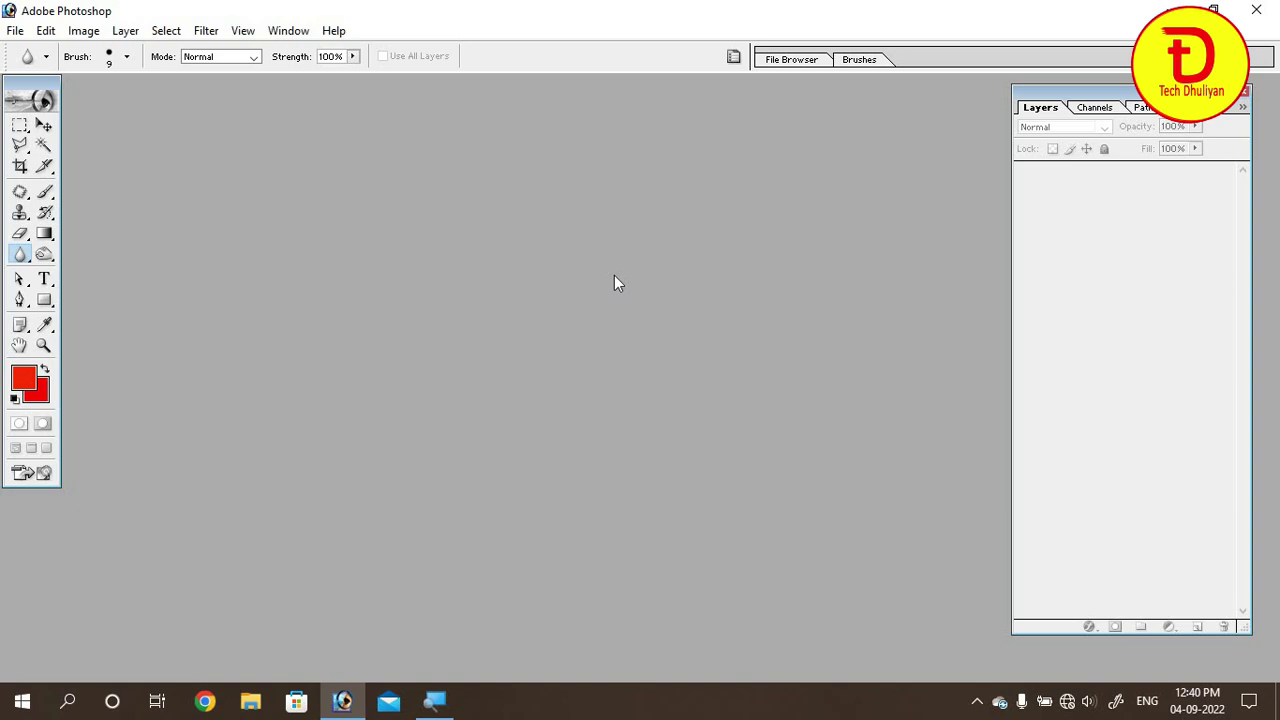
pyautogui.hotkey('ctrl', 'o')
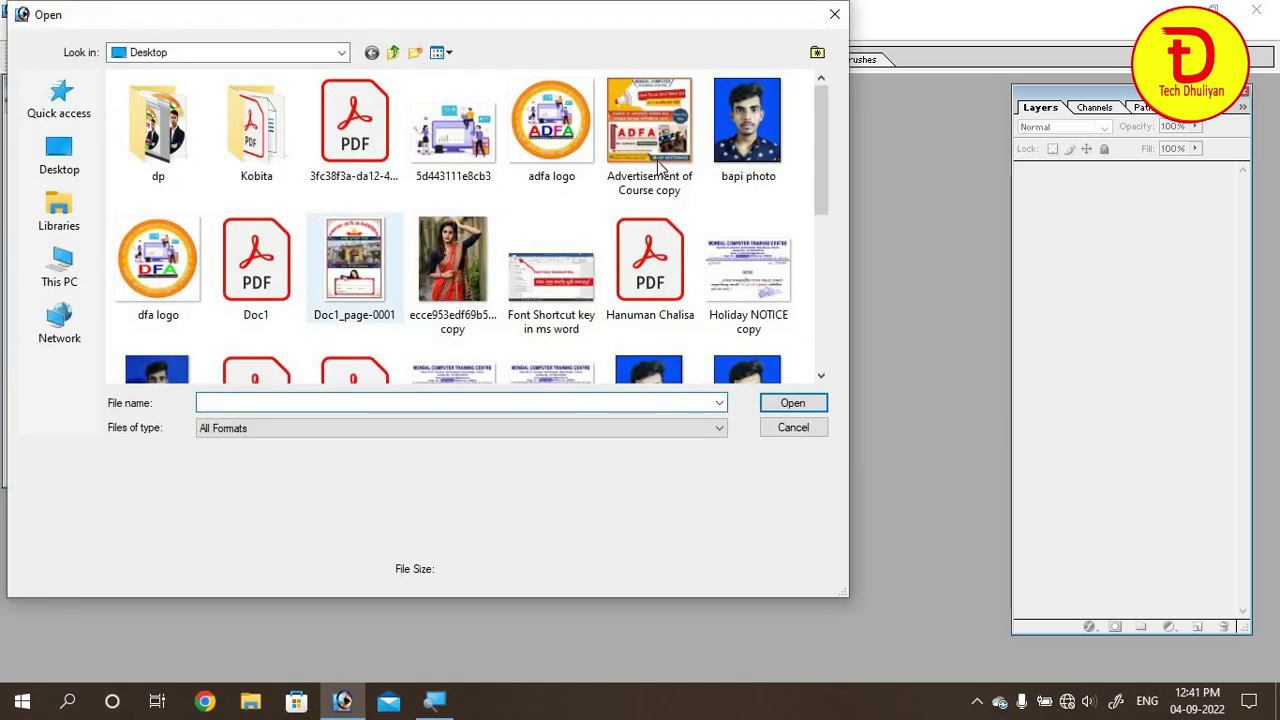
pyautogui.click(748, 125)
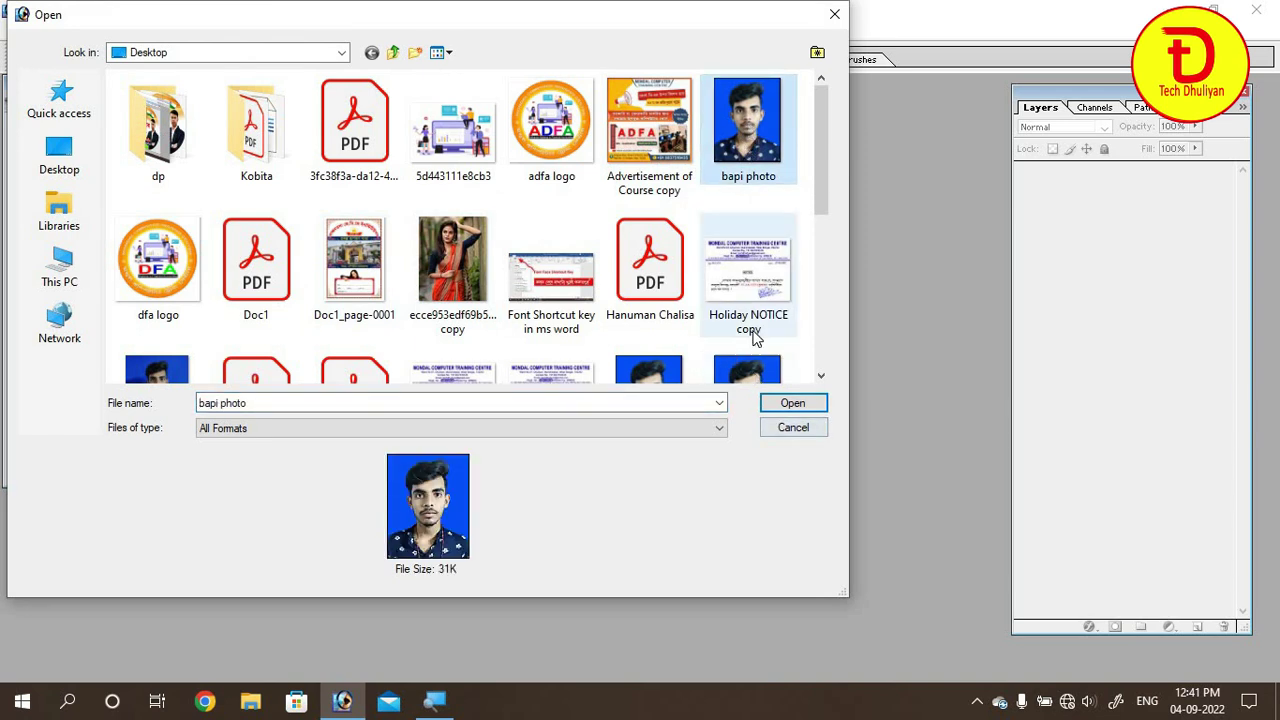
pyautogui.press('Return')
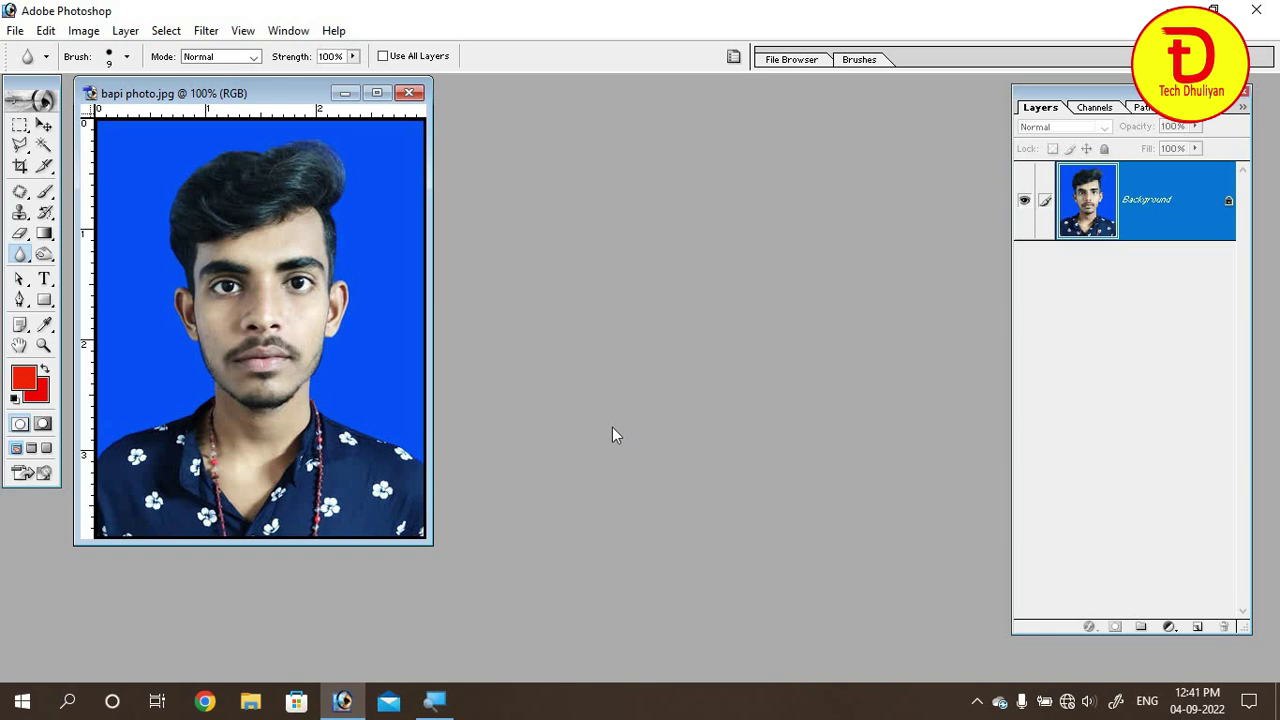
# Launch Picture Package for the portrait with an 8.0 x 10.0 inch page size.
pyautogui.hotkey('alt', 'f')
pyautogui.press('u')
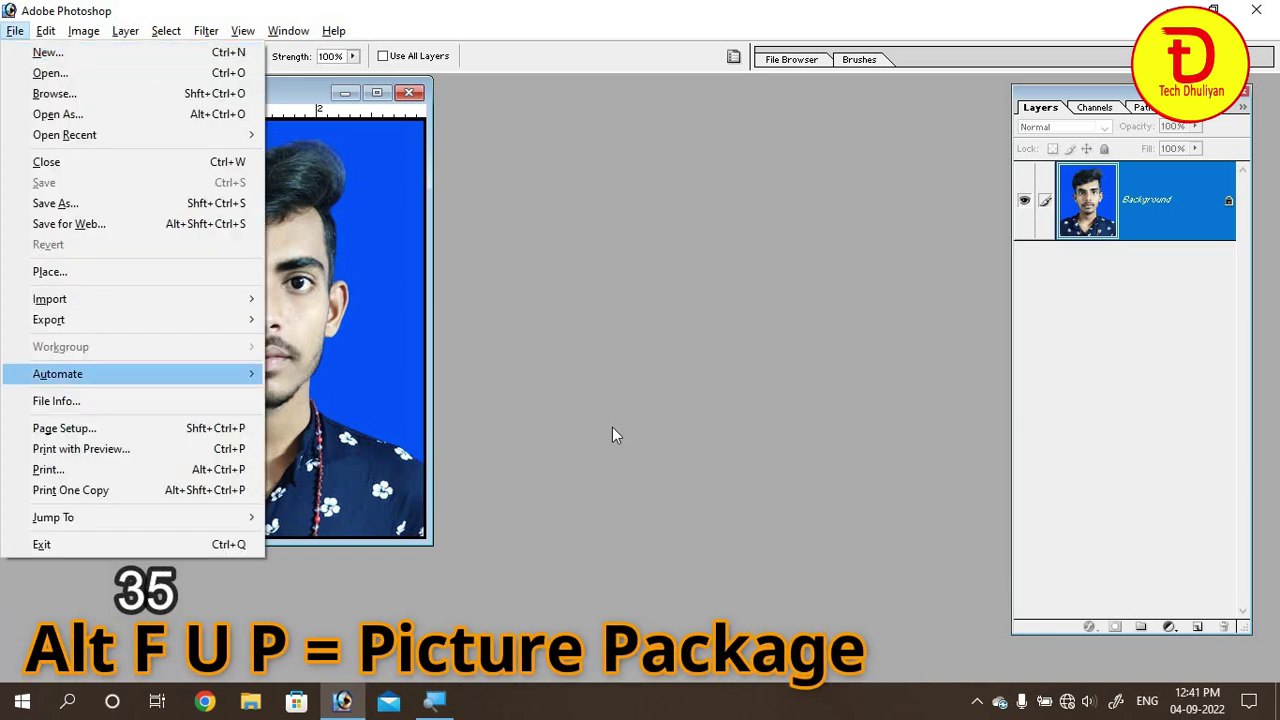
pyautogui.press('p')
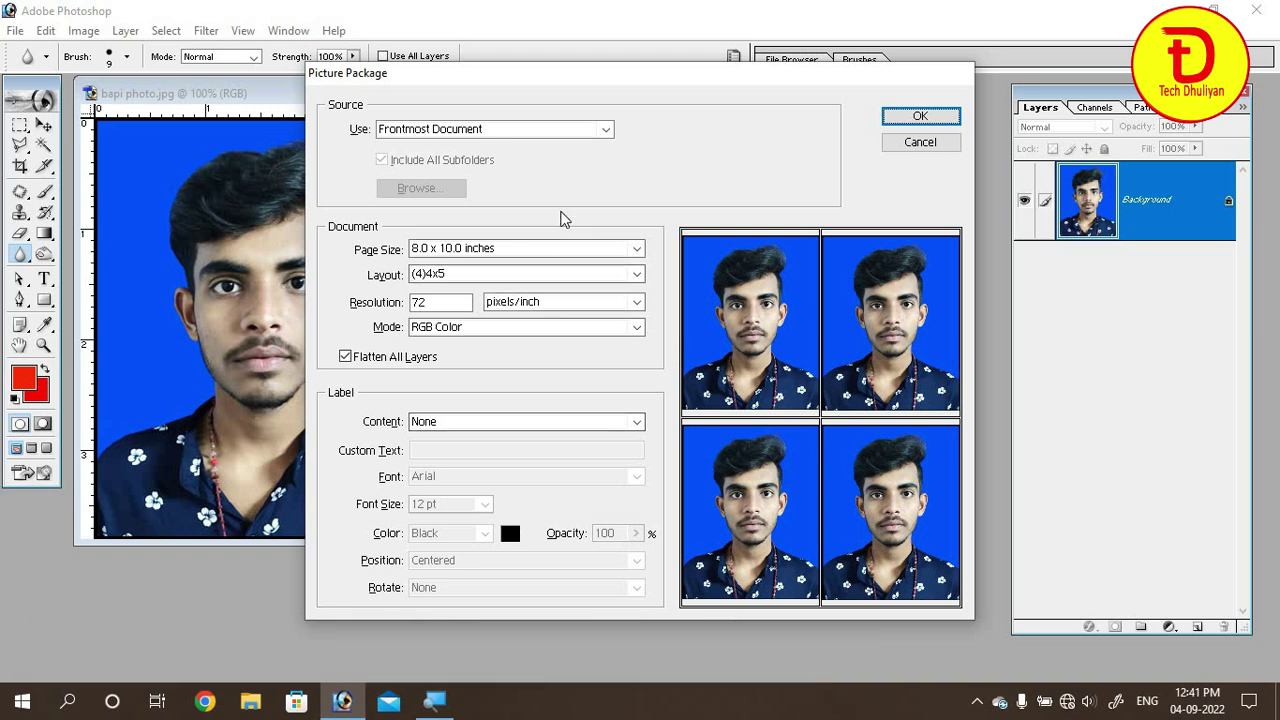
pyautogui.click(596, 254)
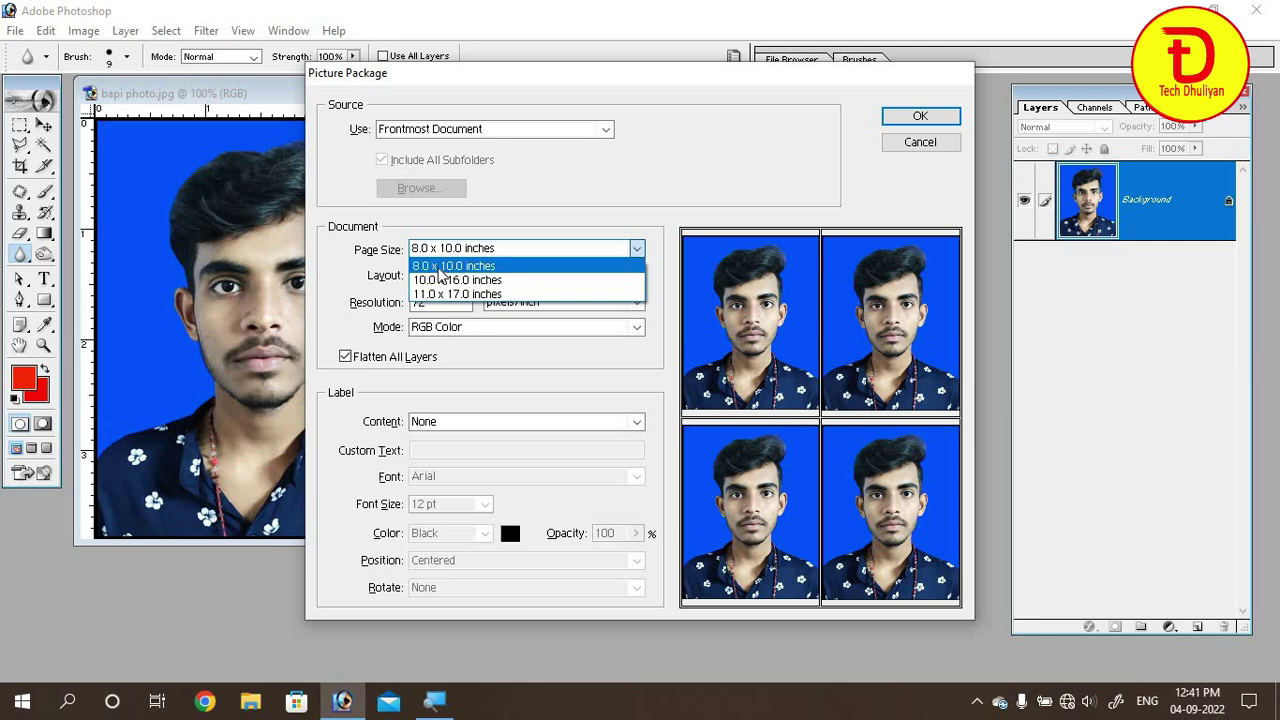
pyautogui.click(495, 266)
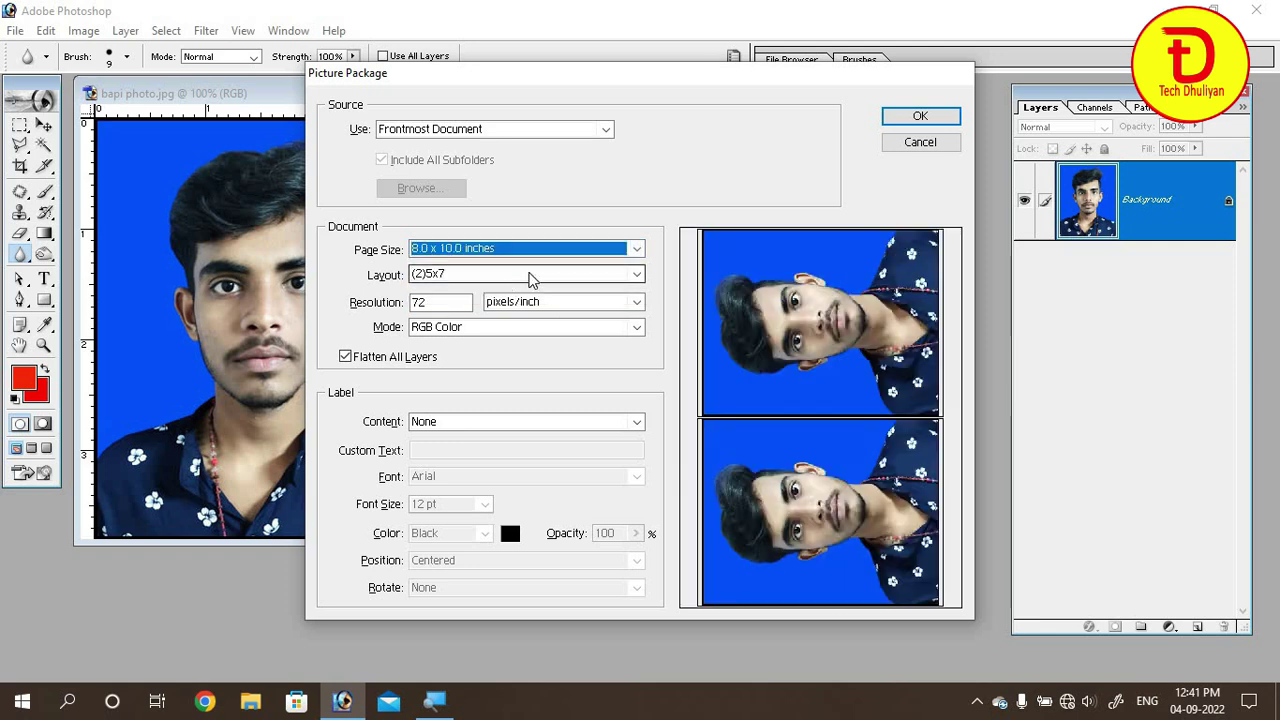
# Try the (4)4x5, (20)2x2 and (4)3.5x5 layouts, settling on (16)2x2.5.
pyautogui.click(525, 274)
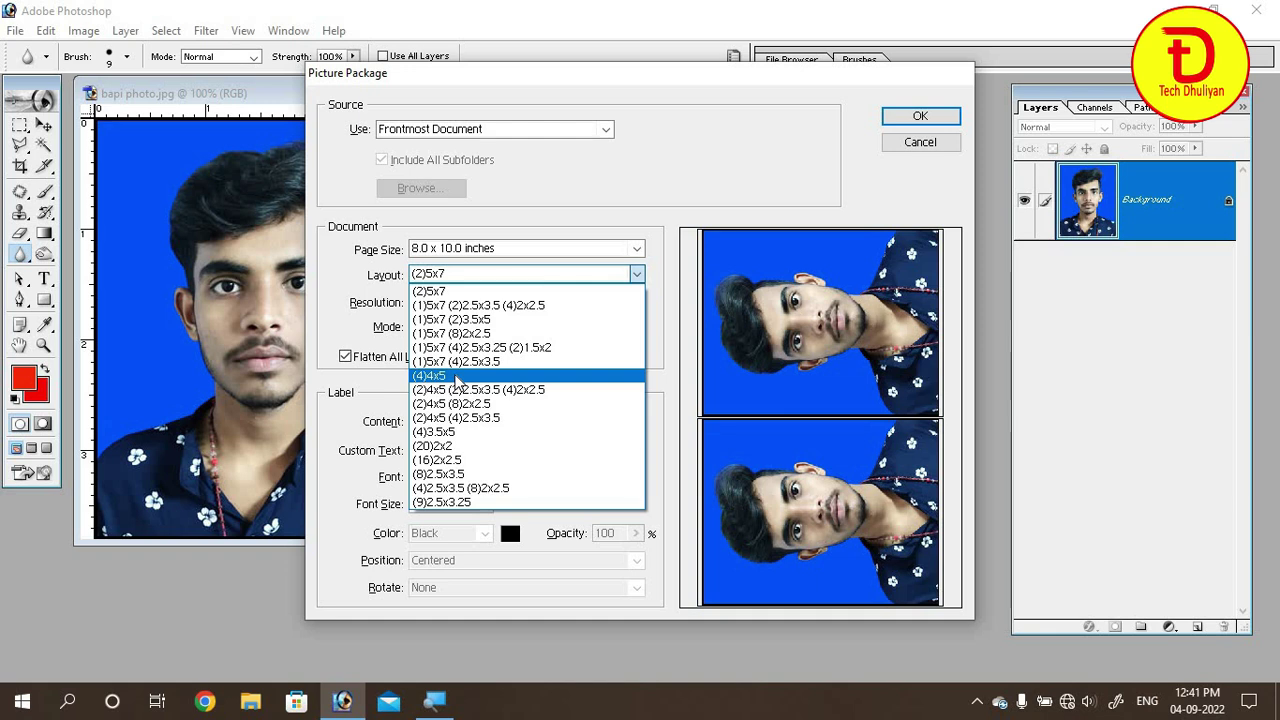
pyautogui.click(455, 376)
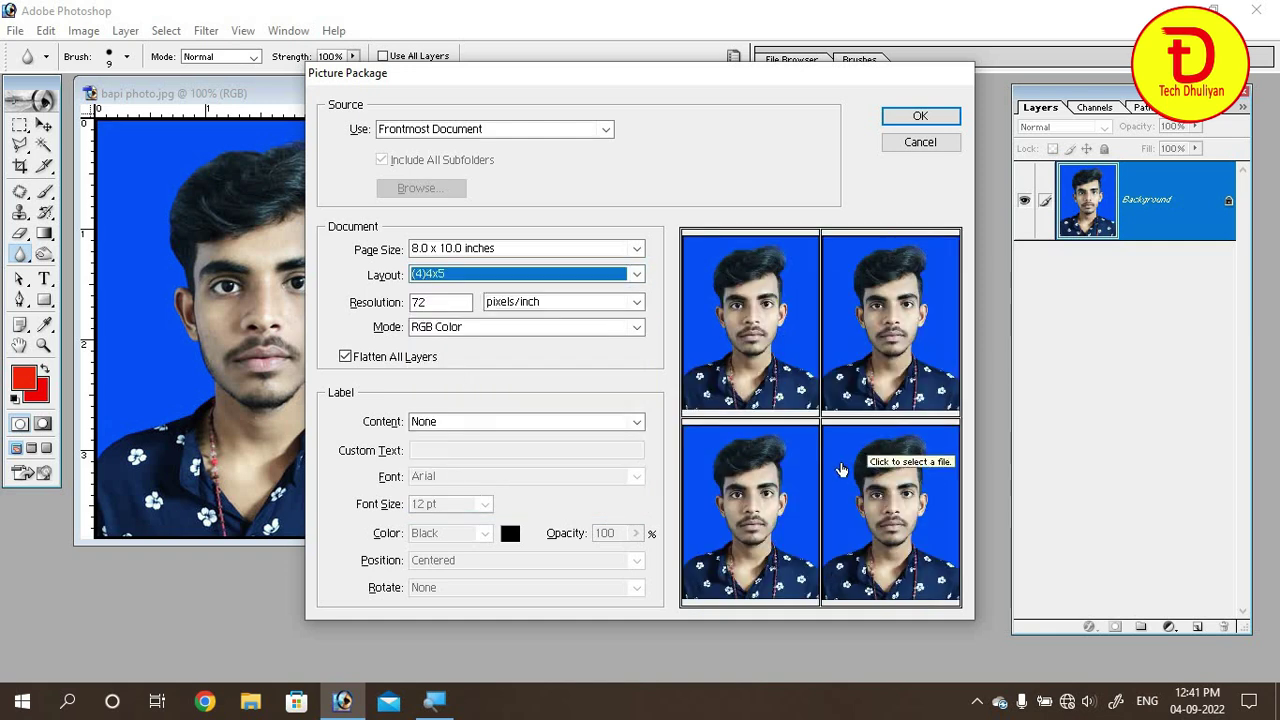
pyautogui.click(634, 275)
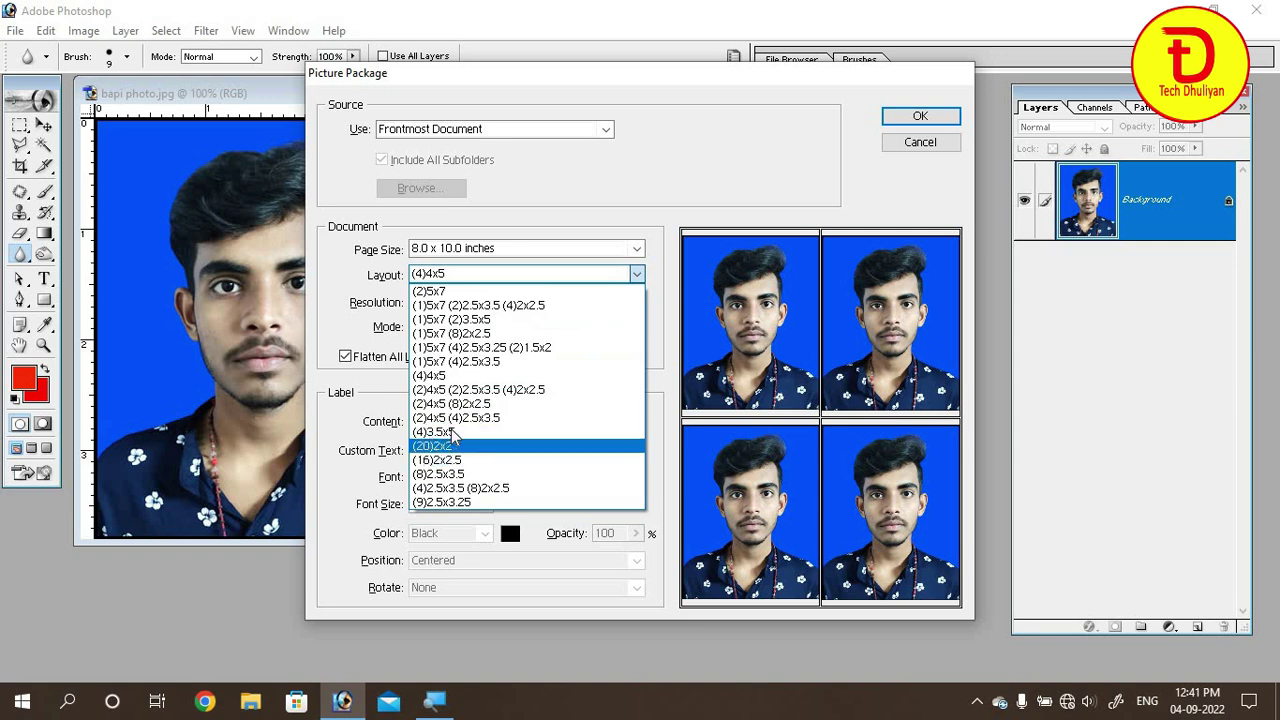
pyautogui.click(458, 445)
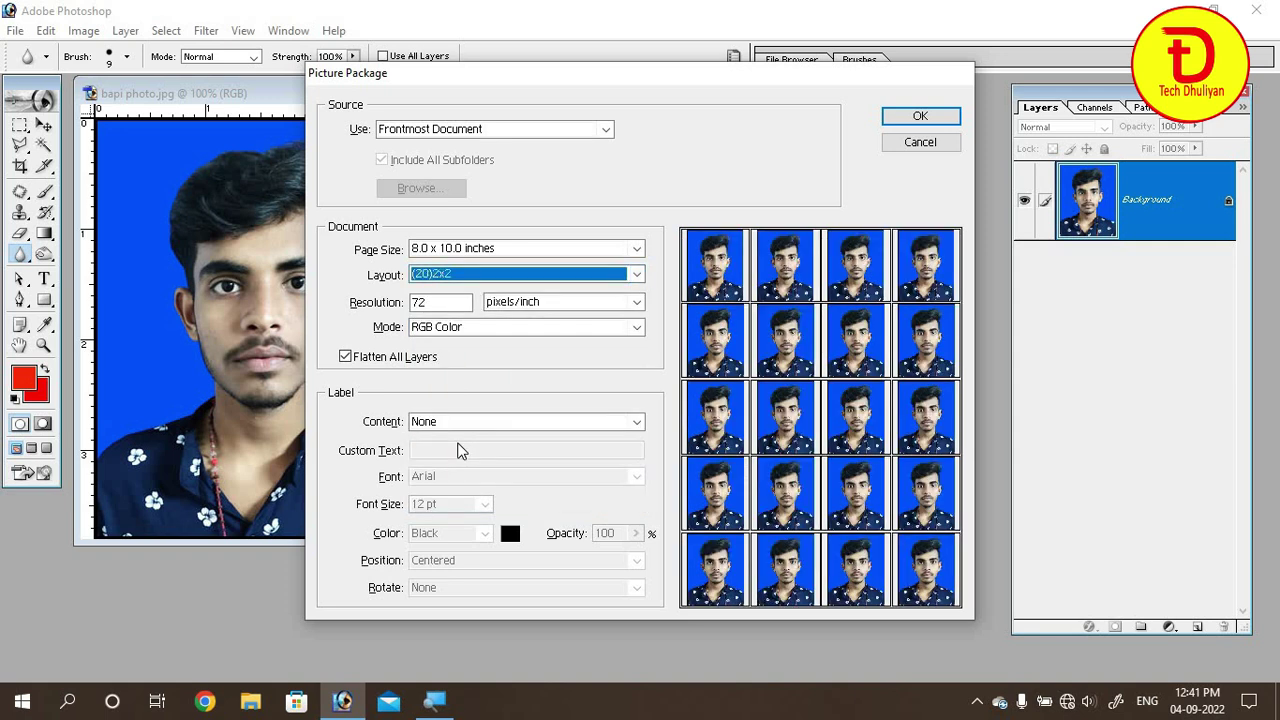
pyautogui.click(563, 276)
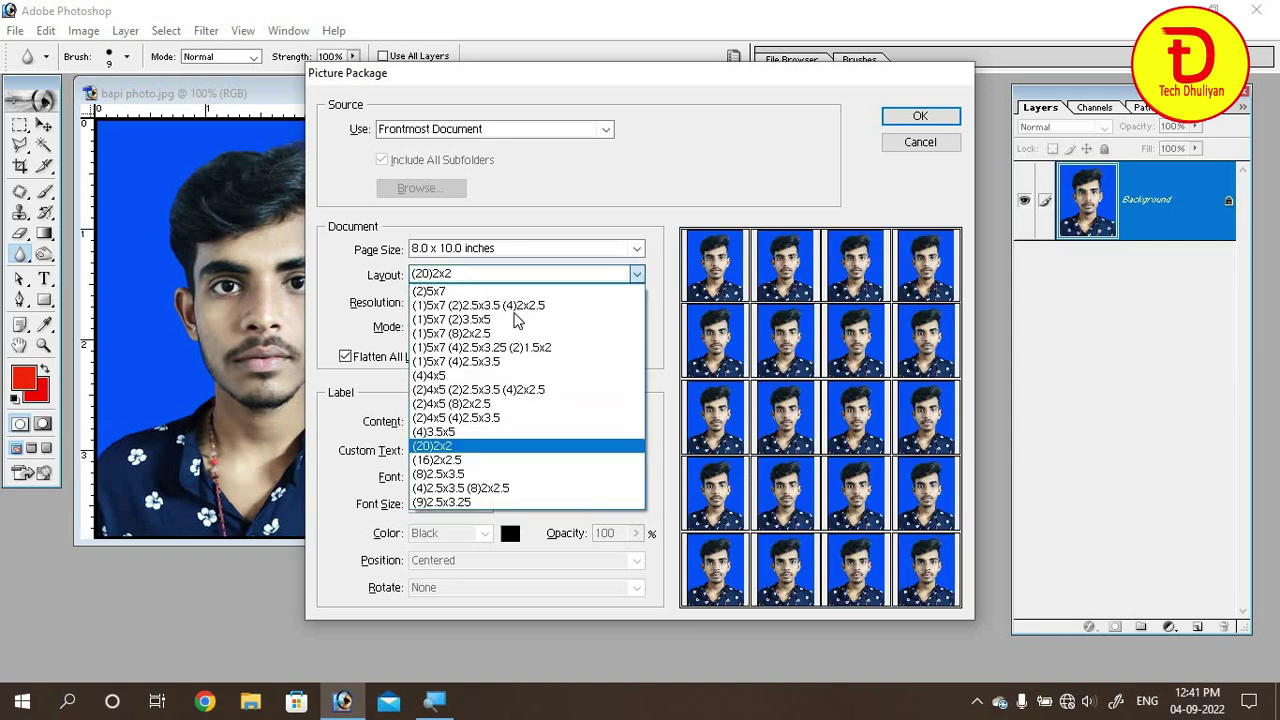
pyautogui.click(450, 431)
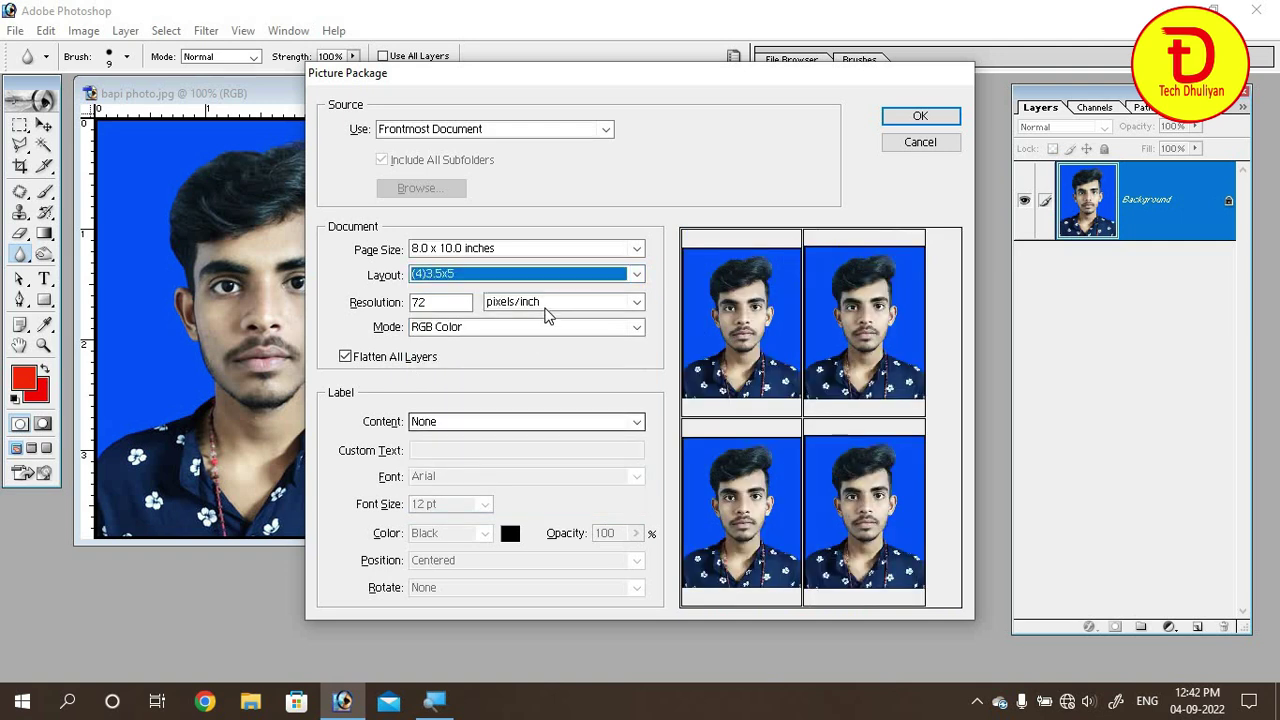
pyautogui.click(560, 274)
pyautogui.click(488, 467)
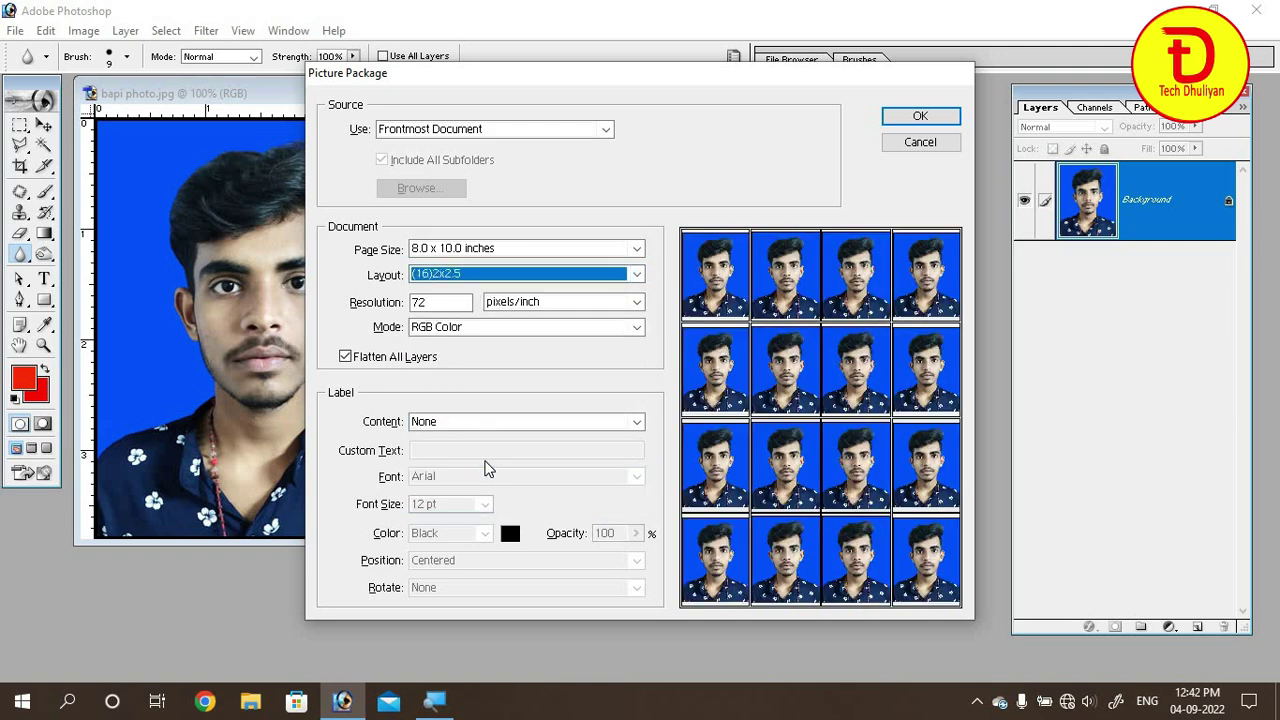
# Build the sixteen-photo package sheet, close it unsaved, and close bapi photo.jpg.
pyautogui.click(913, 118)
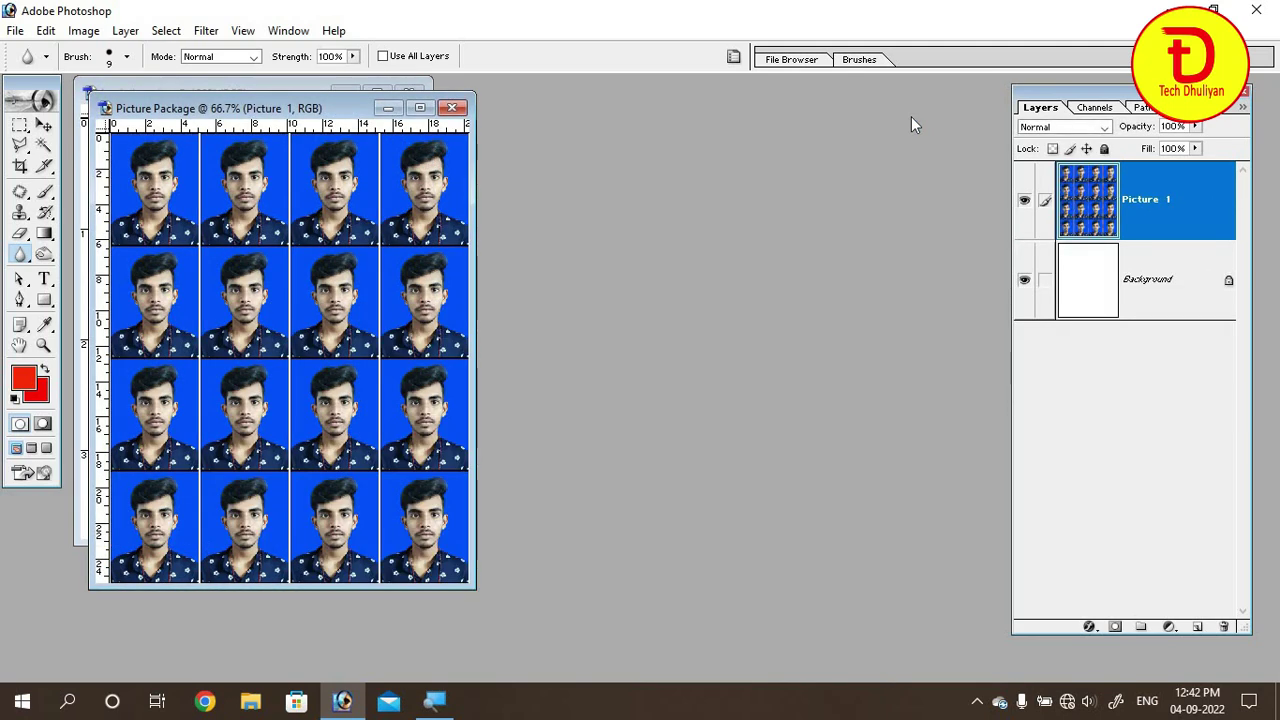
pyautogui.moveTo(288, 110); pyautogui.dragTo(672, 130)
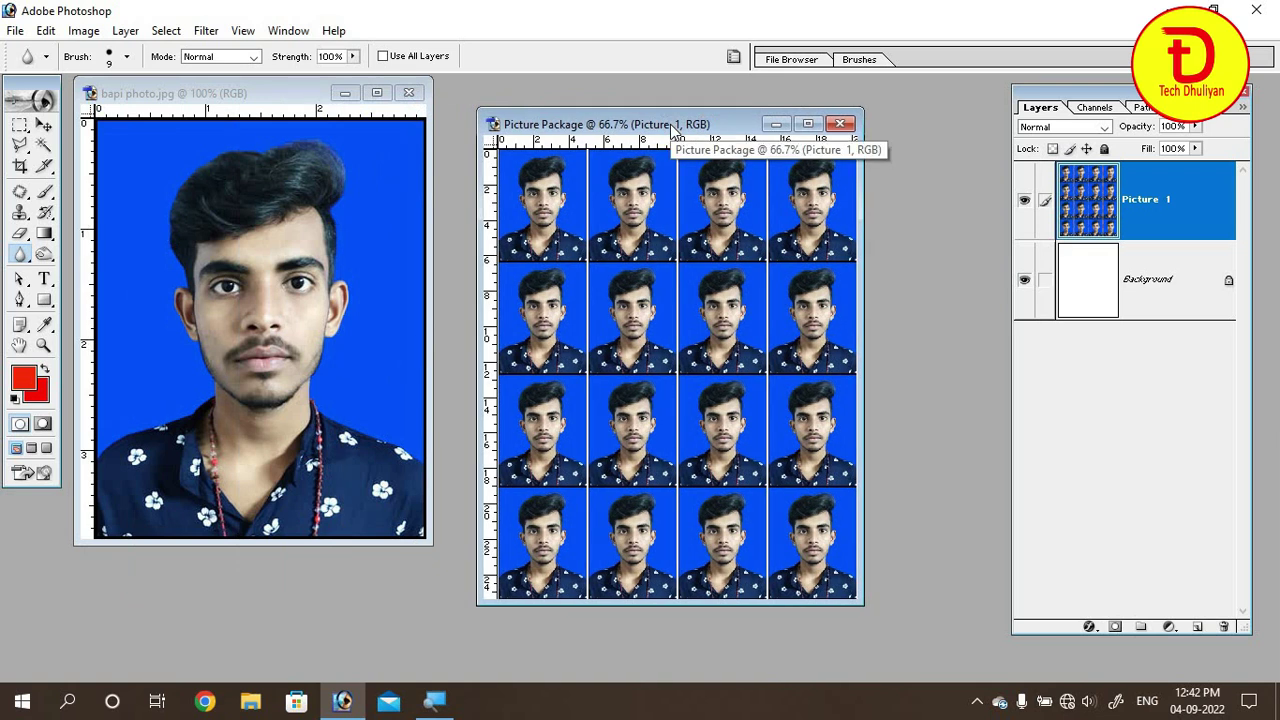
pyautogui.click(840, 124)
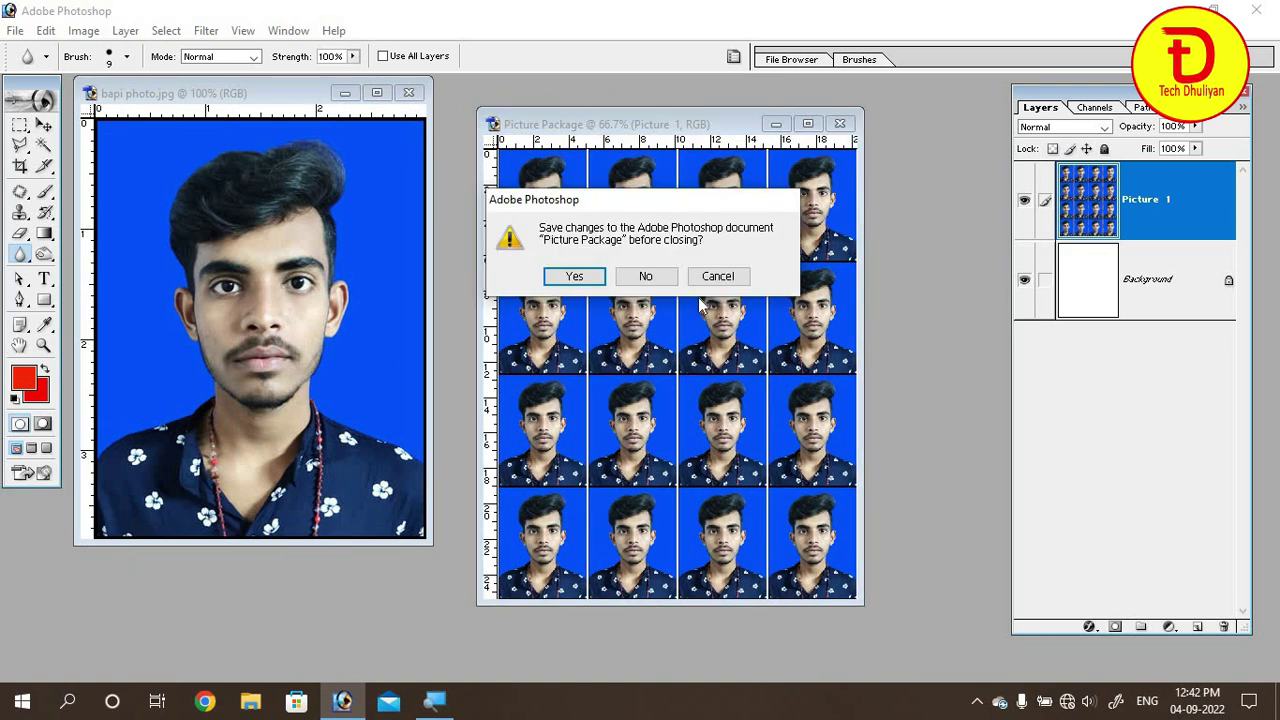
pyautogui.click(646, 278)
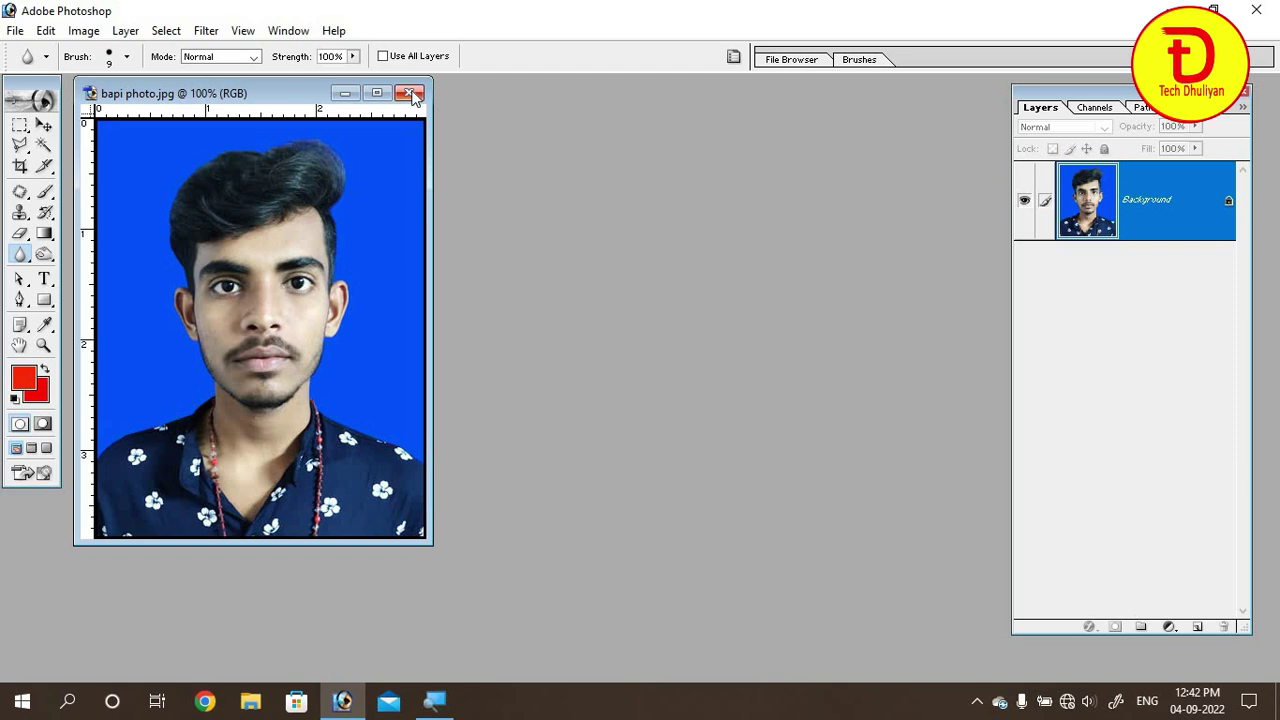
pyautogui.click(409, 92)
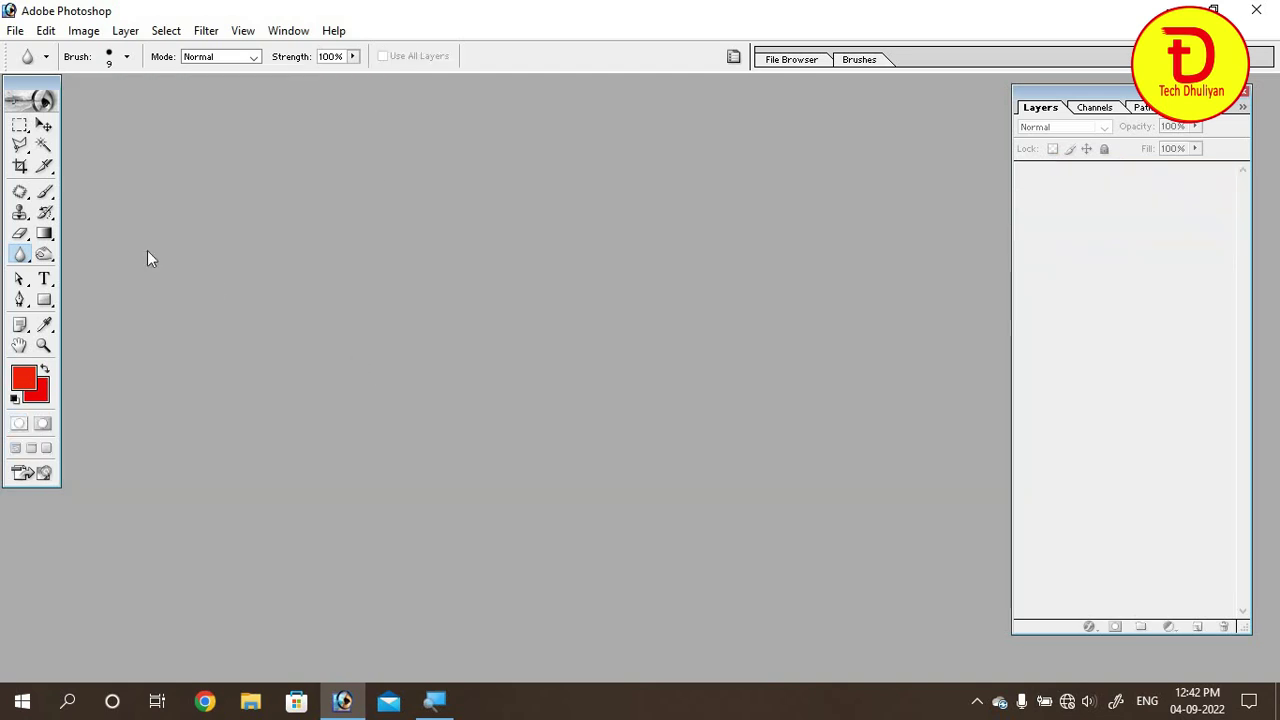
# Create a new Untitled-1 canvas using the 1280 x 720 HDTV 720P preset.
pyautogui.hotkey('ctrl', 'n')
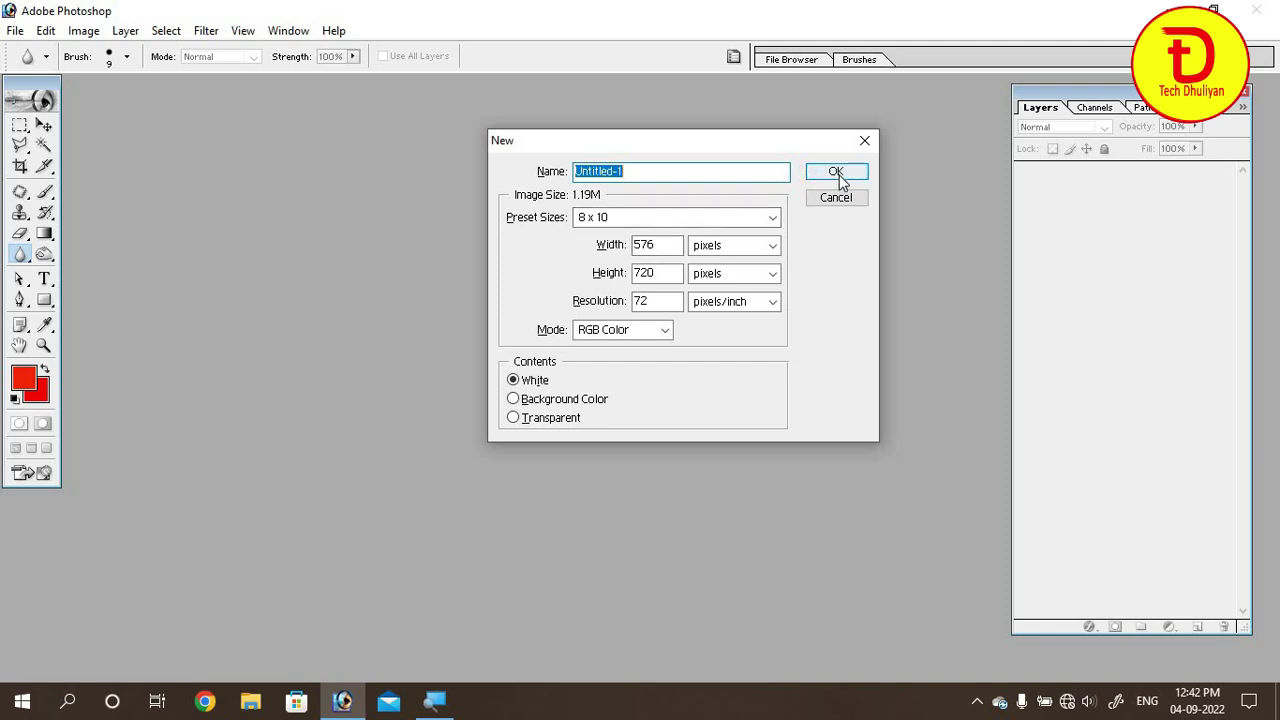
pyautogui.click(770, 218)
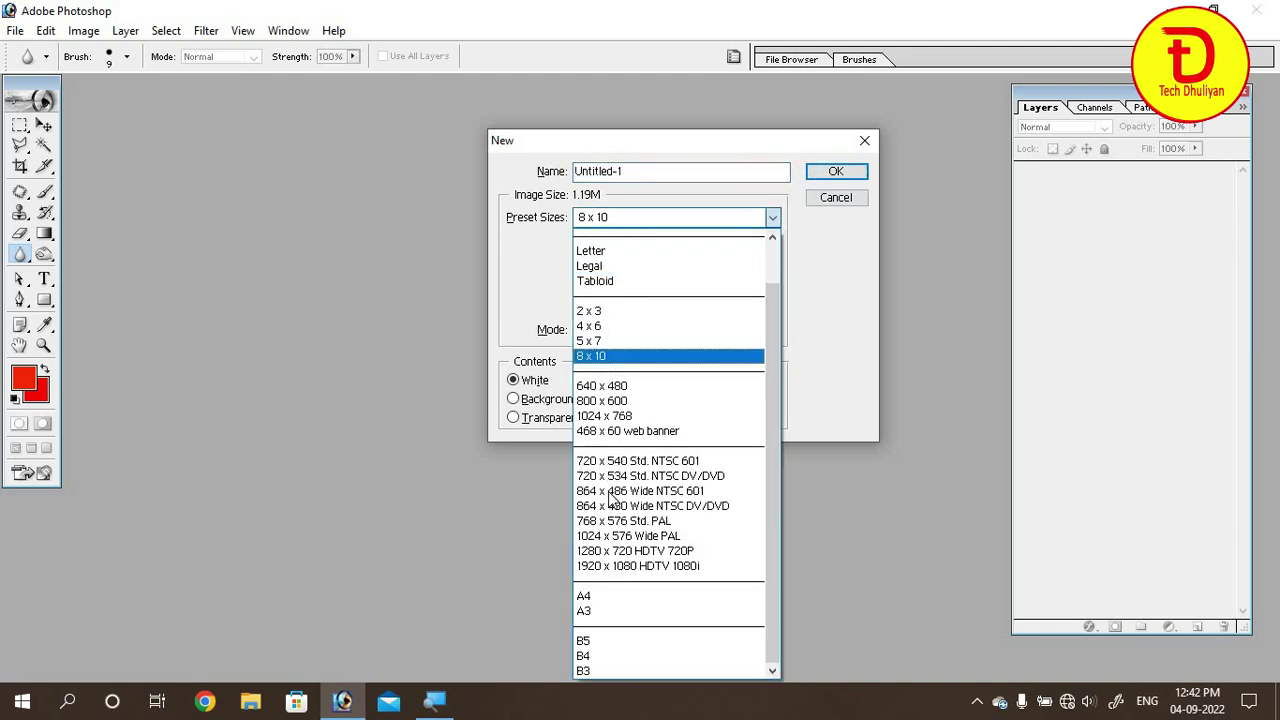
pyautogui.click(612, 551)
pyautogui.click(848, 172)
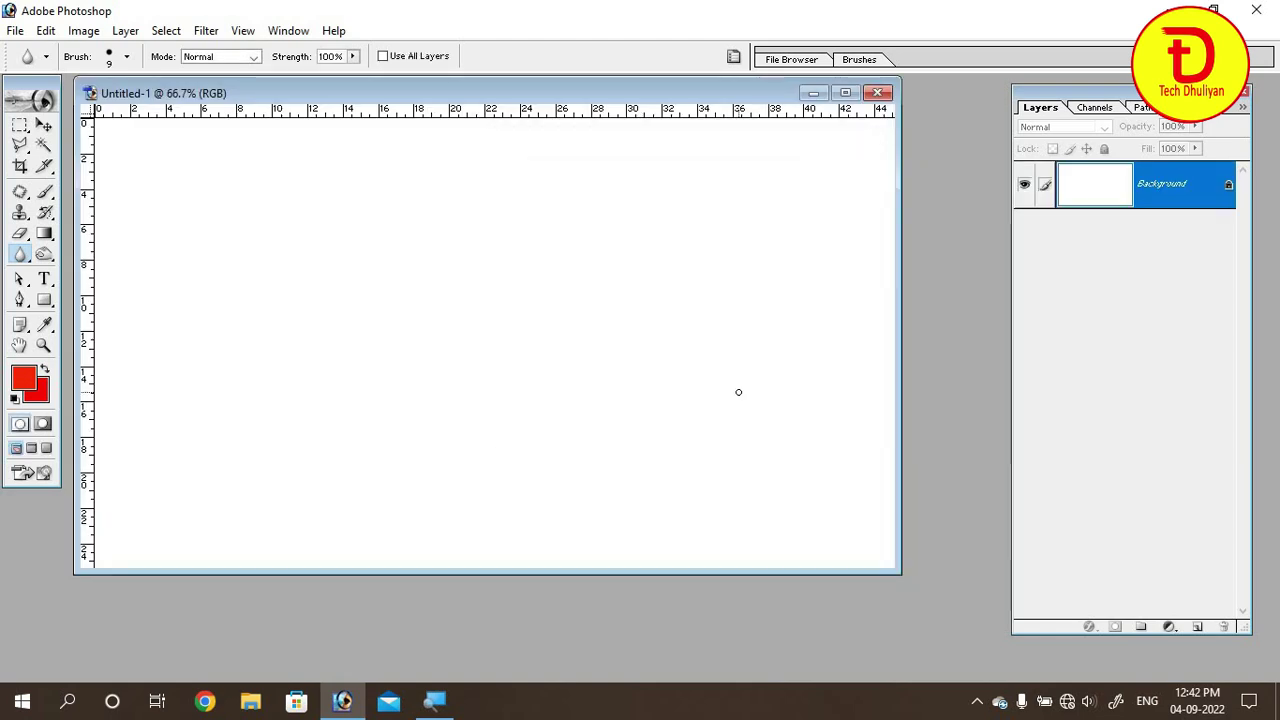
# Set the foreground colour to blue in the Color Picker.
pyautogui.click(24, 378)
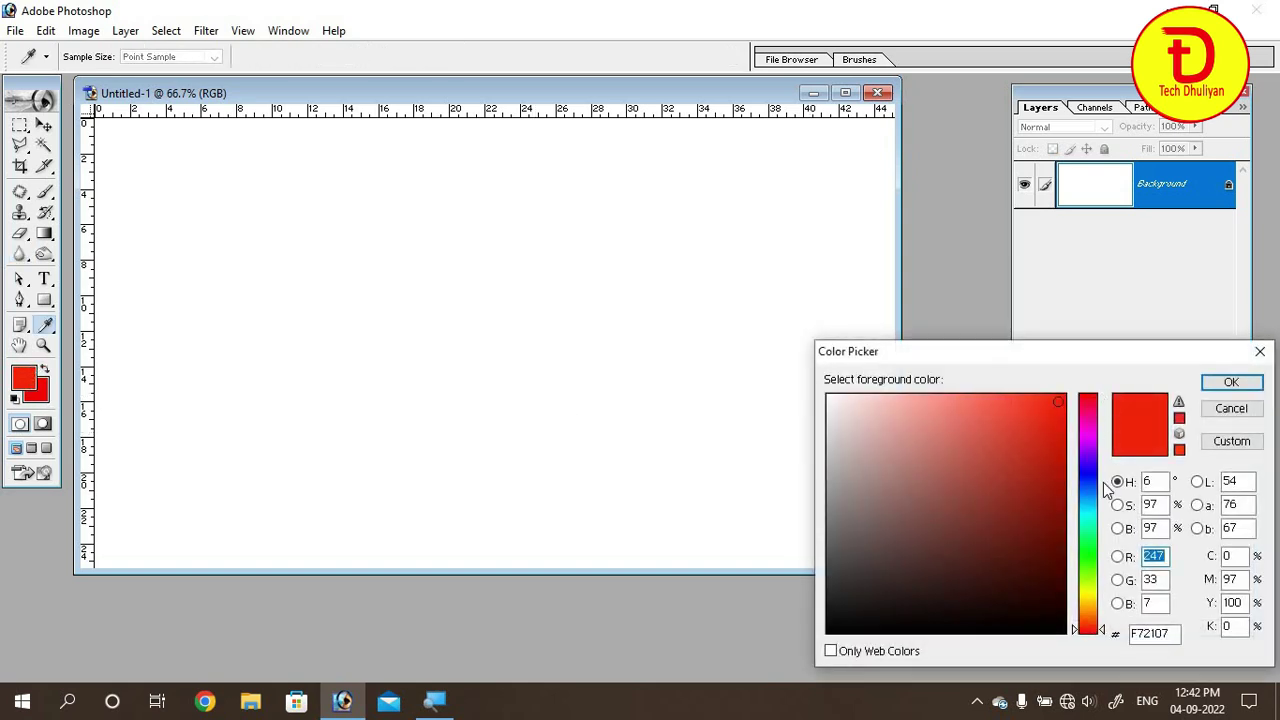
pyautogui.moveTo(1090, 478); pyautogui.dragTo(1088, 401)
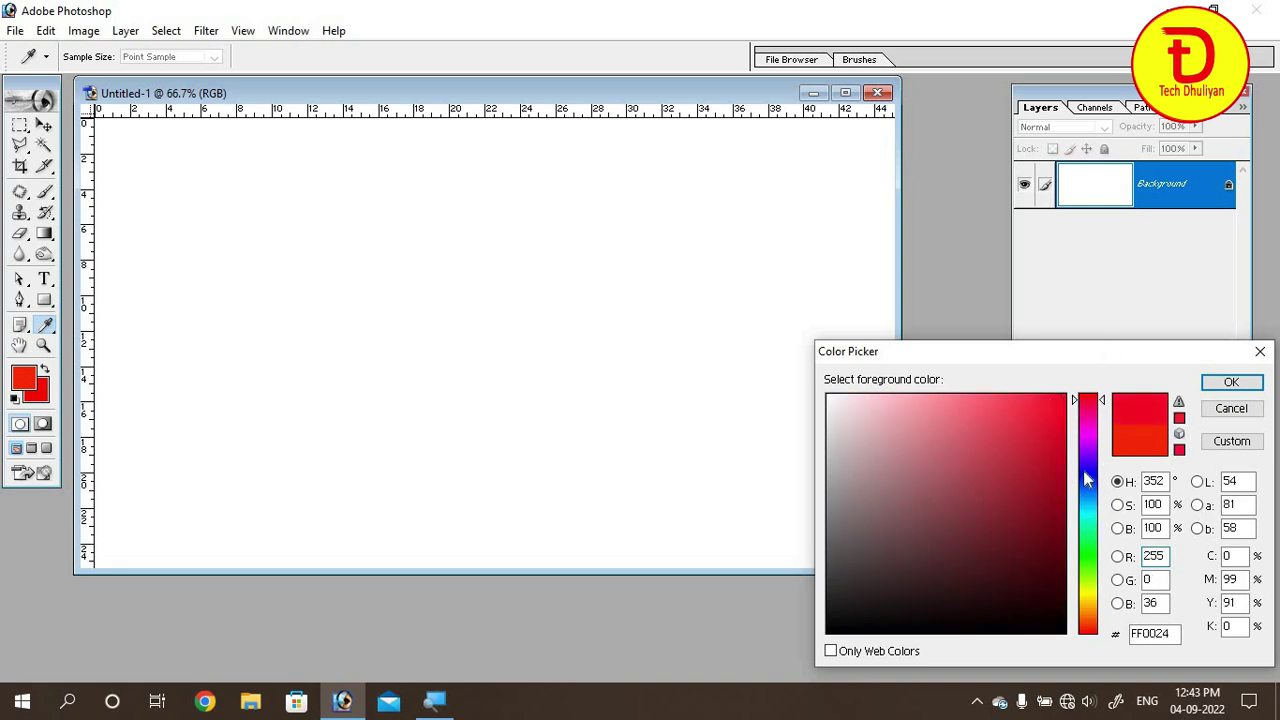
pyautogui.click(1087, 468)
pyautogui.click(1231, 383)
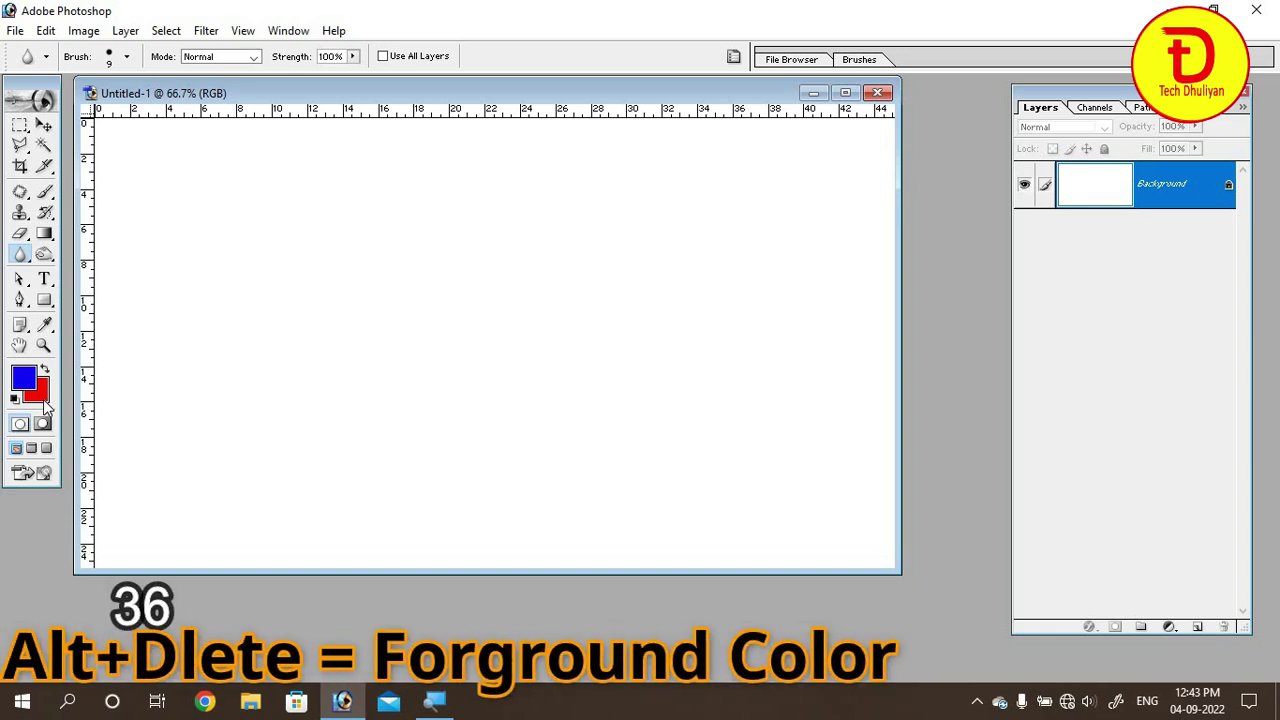
# Fill Untitled-1's Background layer with the blue foreground colour, then with the red background colour.
pyautogui.hotkey('alt', 'Delete')
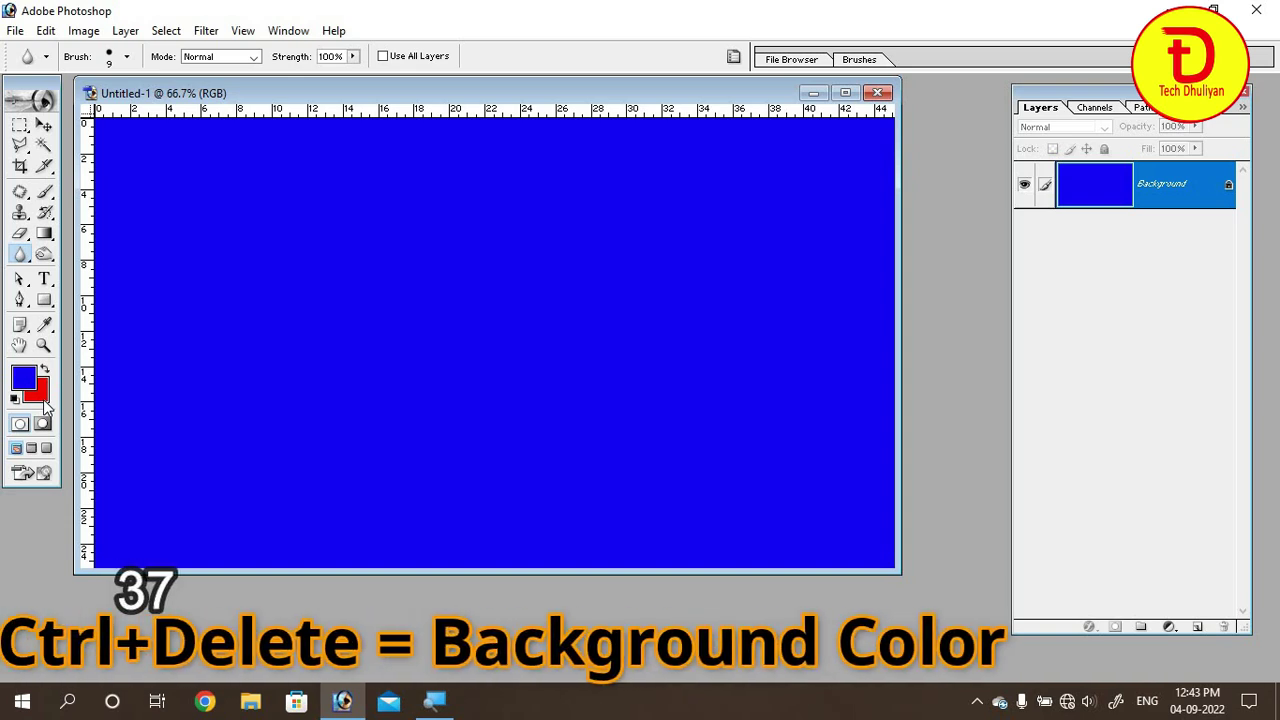
pyautogui.hotkey('ctrl', 'Delete')
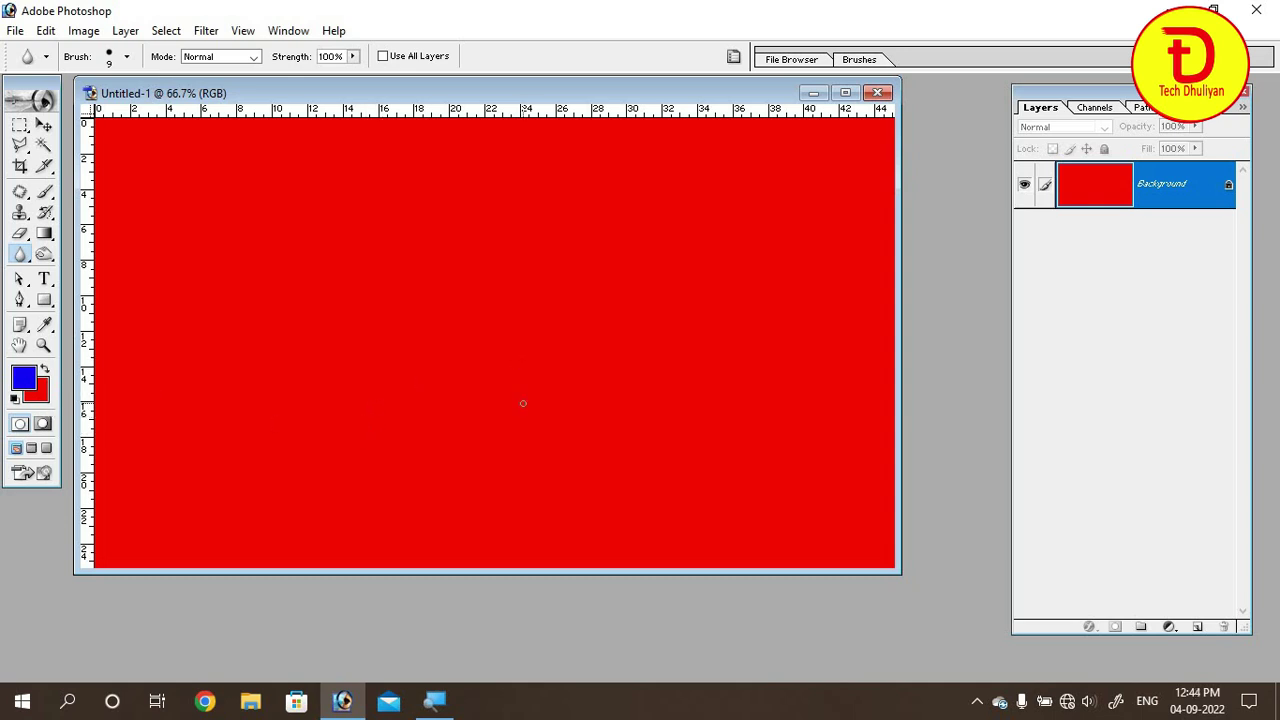
# Show the Color palette, close the Layers panel and reposition the Color palette.
pyautogui.press('F6')
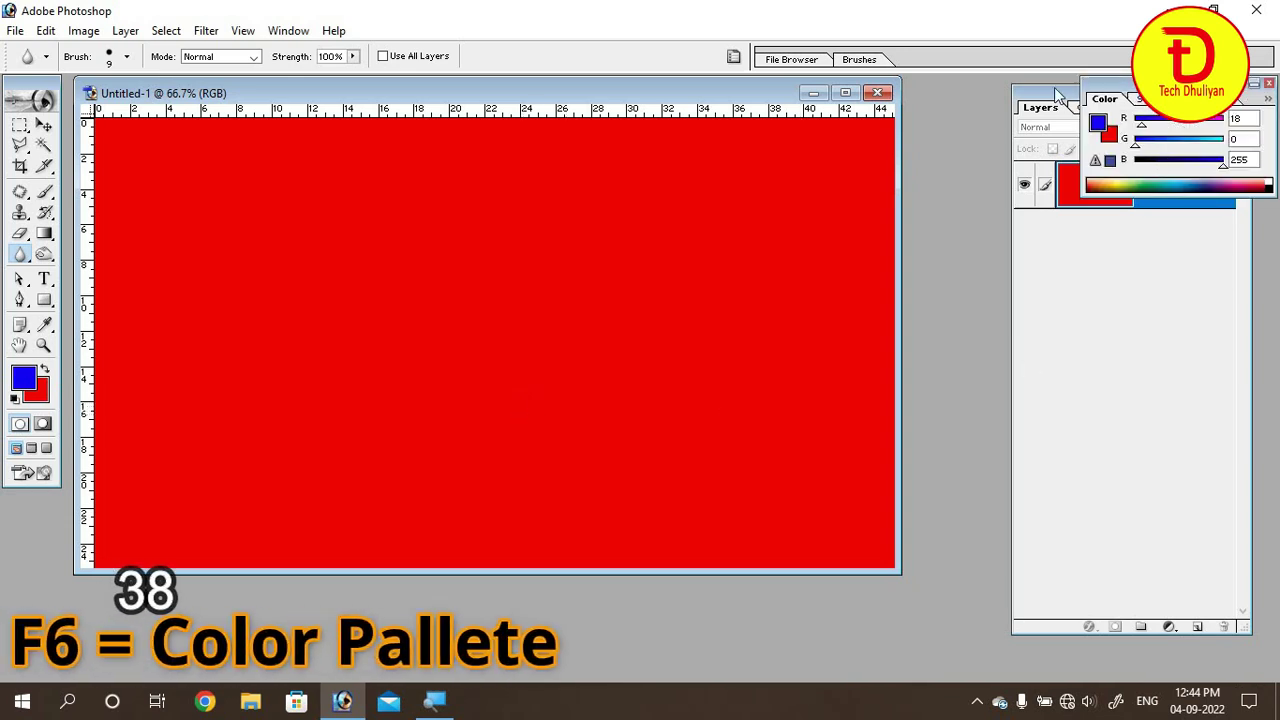
pyautogui.moveTo(1058, 96); pyautogui.dragTo(982, 212)
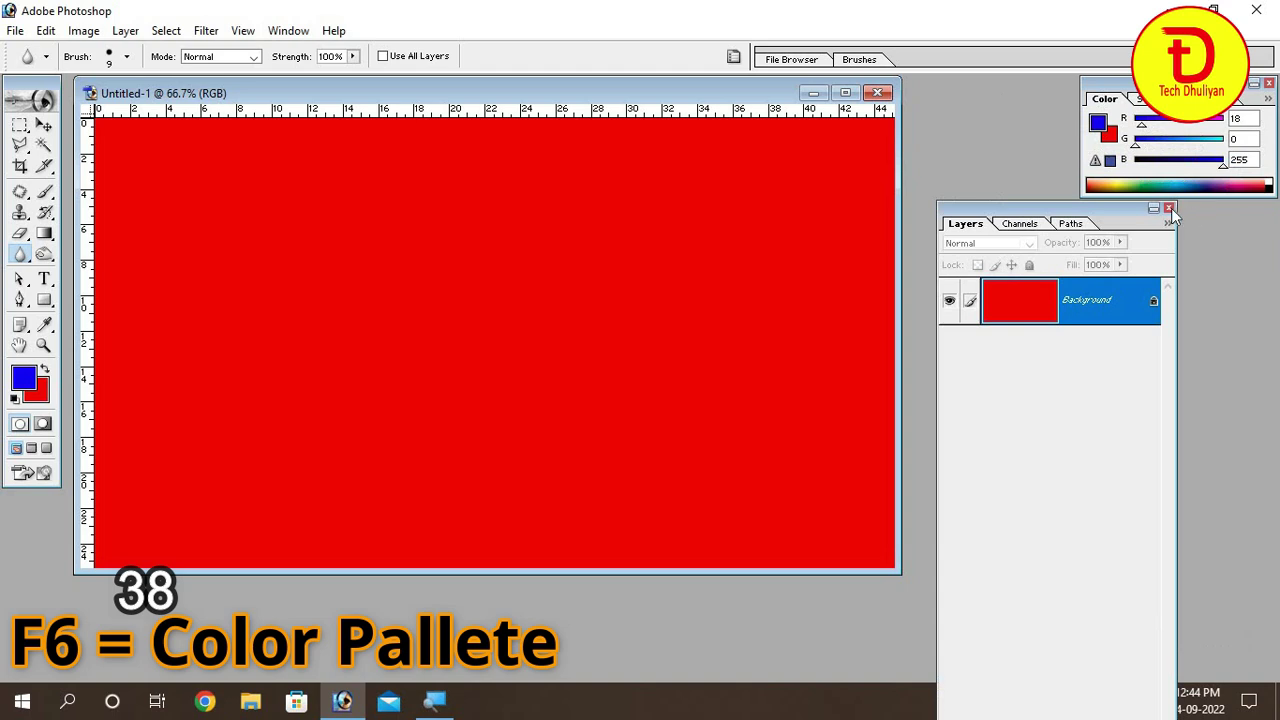
pyautogui.click(1169, 208)
pyautogui.moveTo(1142, 104); pyautogui.dragTo(1082, 146)
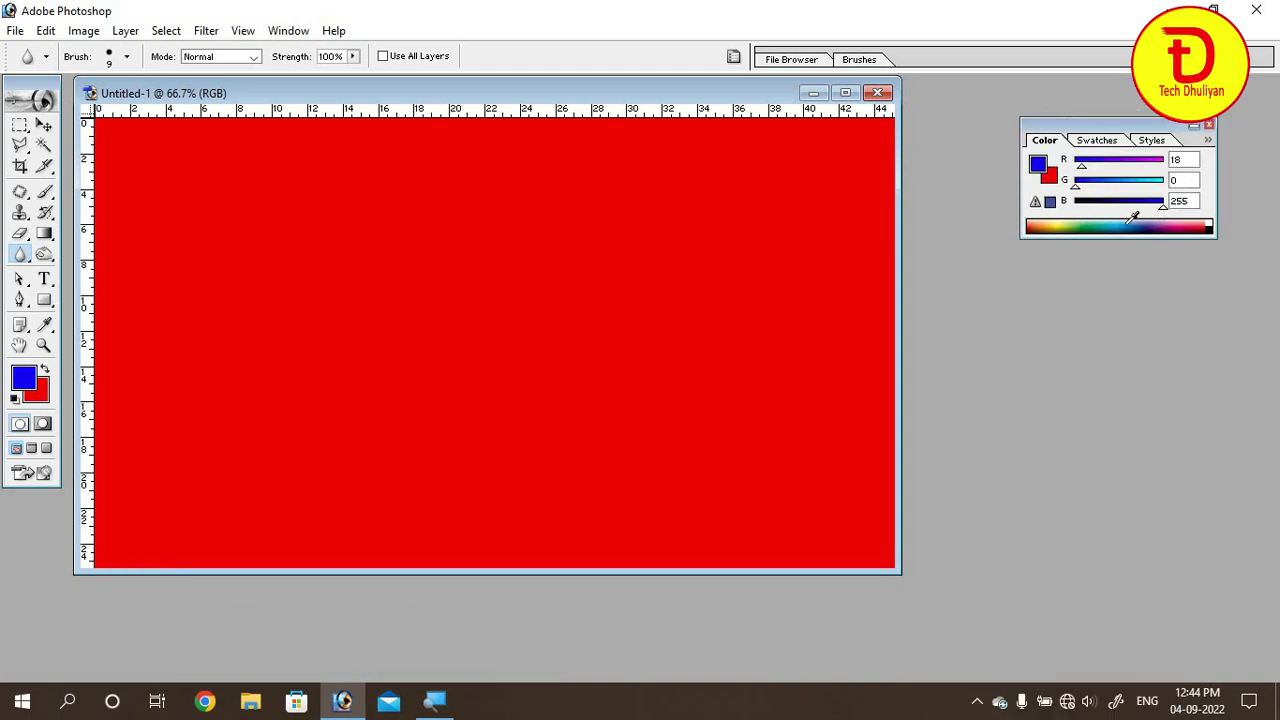
# Pick a light blue from the colour ramp and fill the canvas with it.
pyautogui.click(1124, 222)
pyautogui.click(1126, 224)
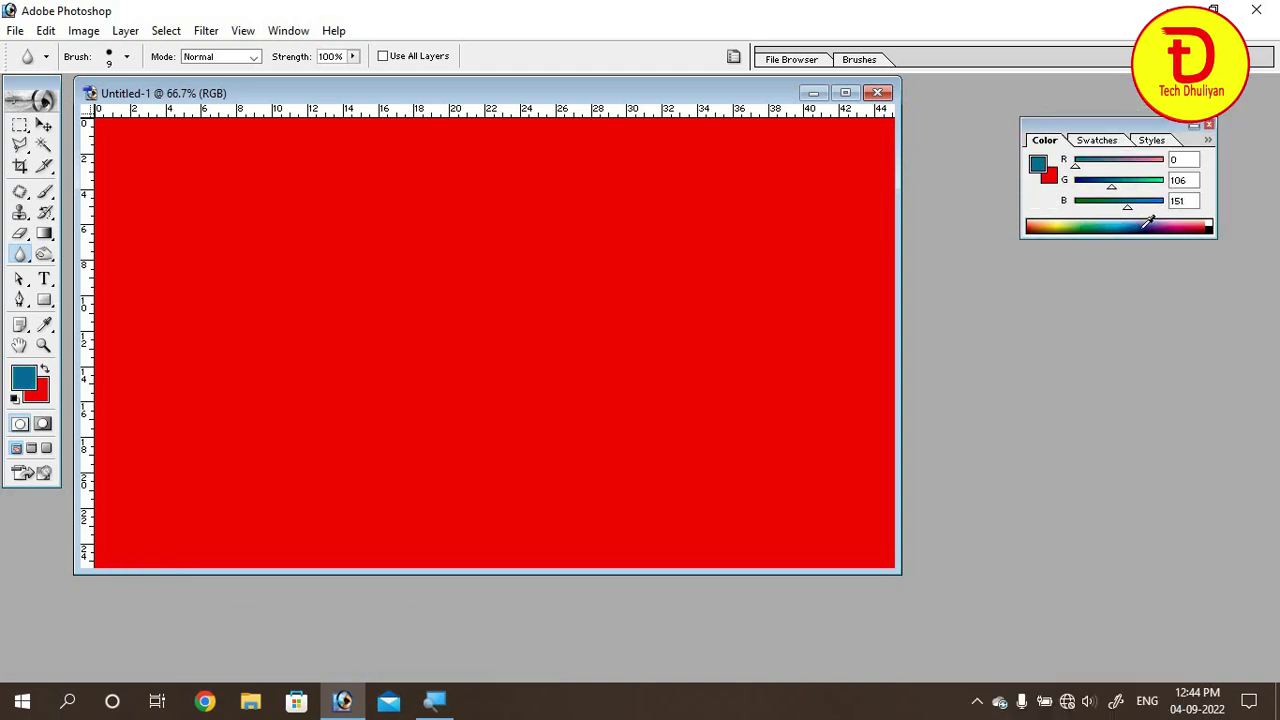
pyautogui.click(1128, 224)
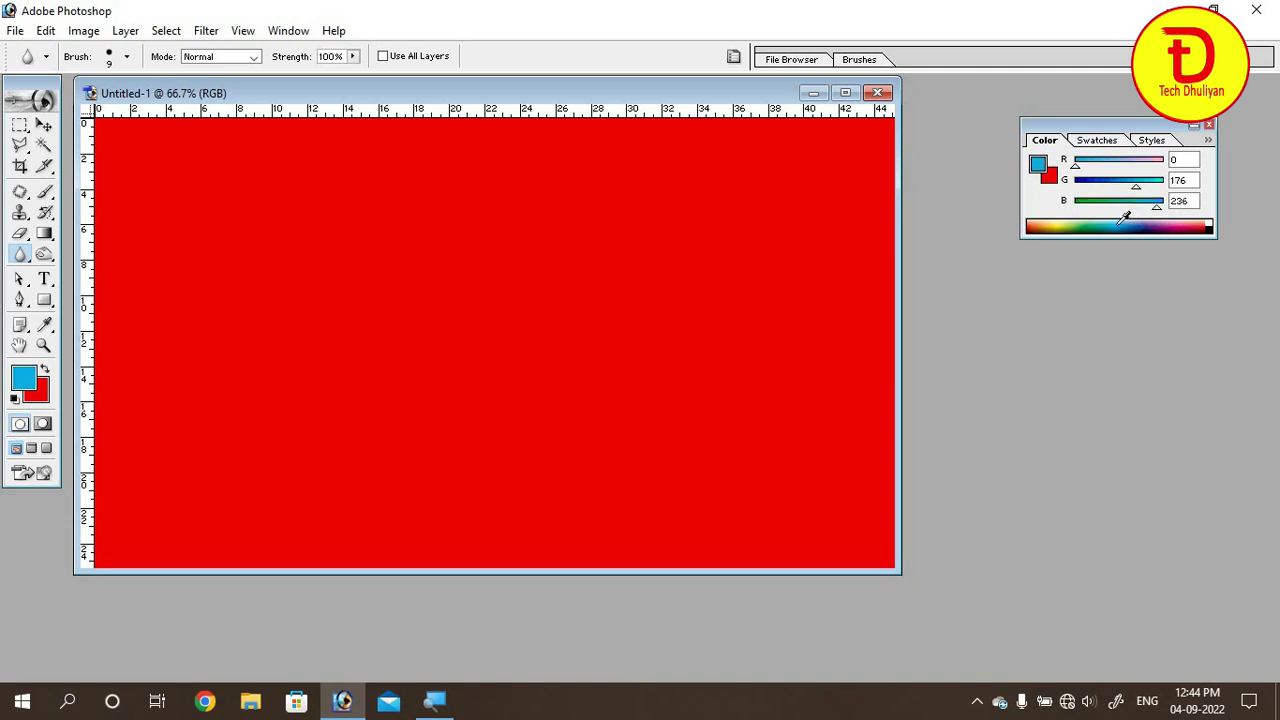
pyautogui.click(1122, 224)
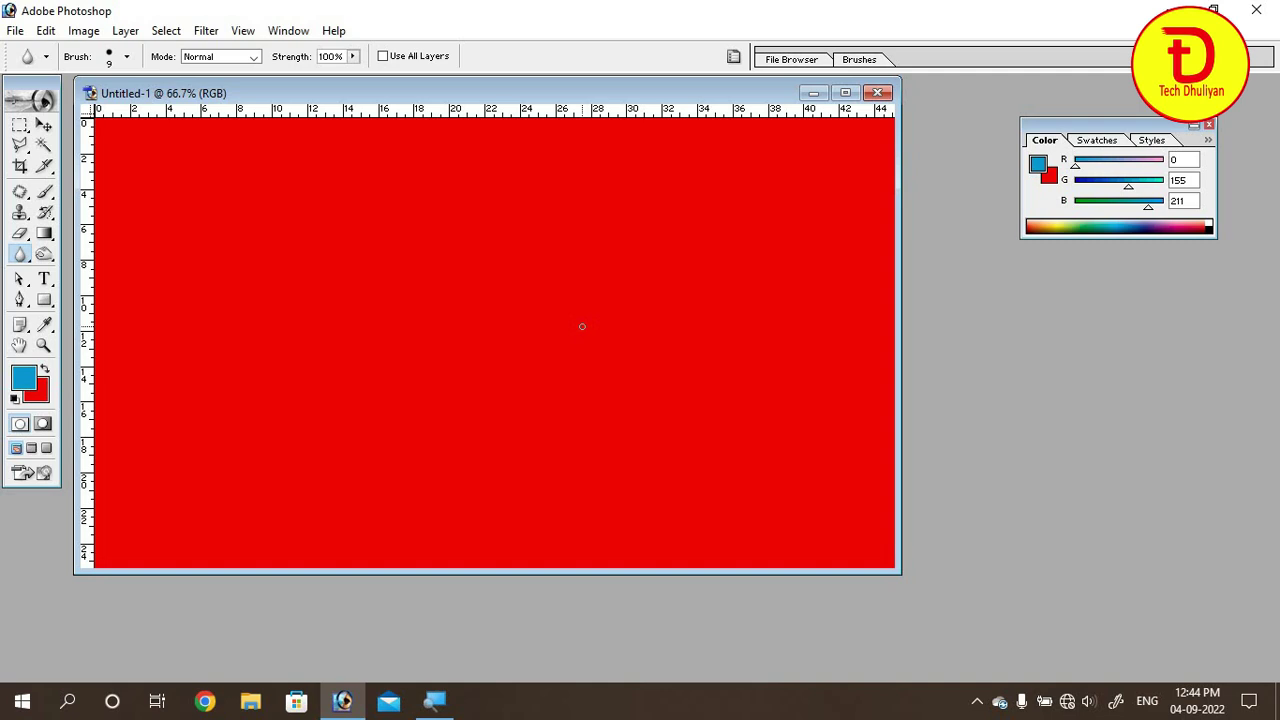
pyautogui.hotkey('alt', 'BackSpace')
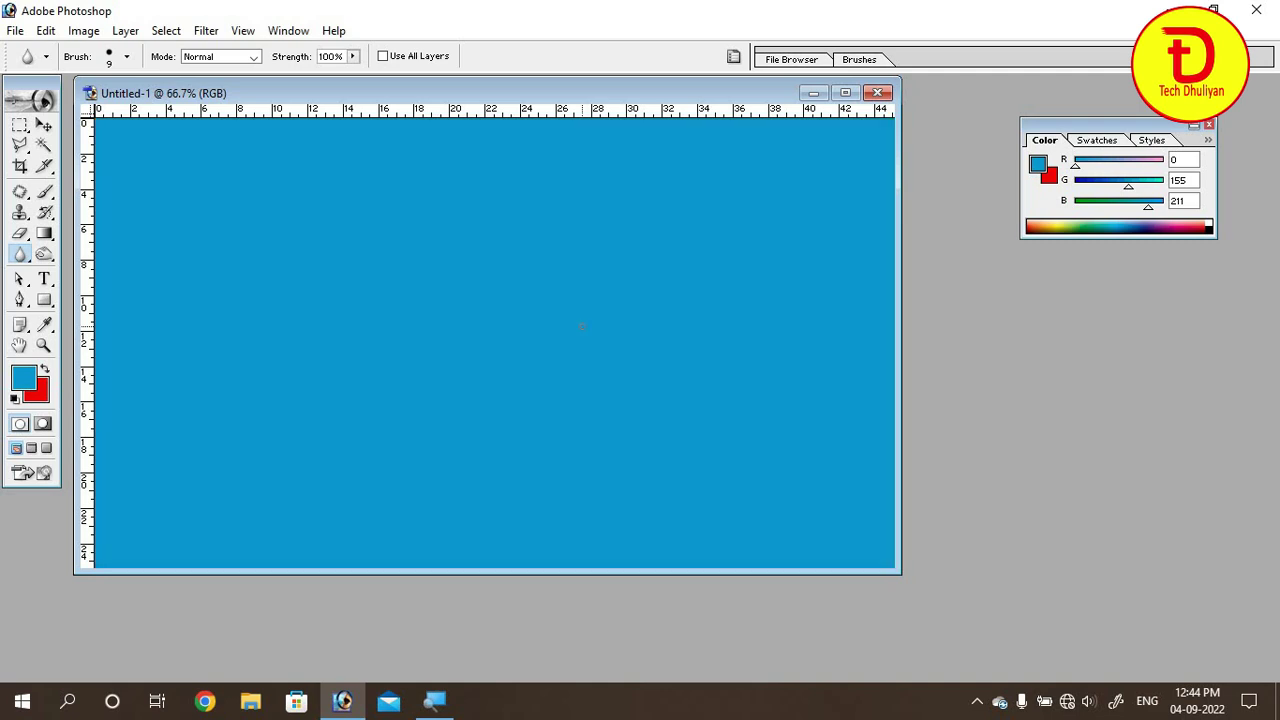
# Choose green from the Swatches palette and fill the canvas with it.
pyautogui.click(1097, 140)
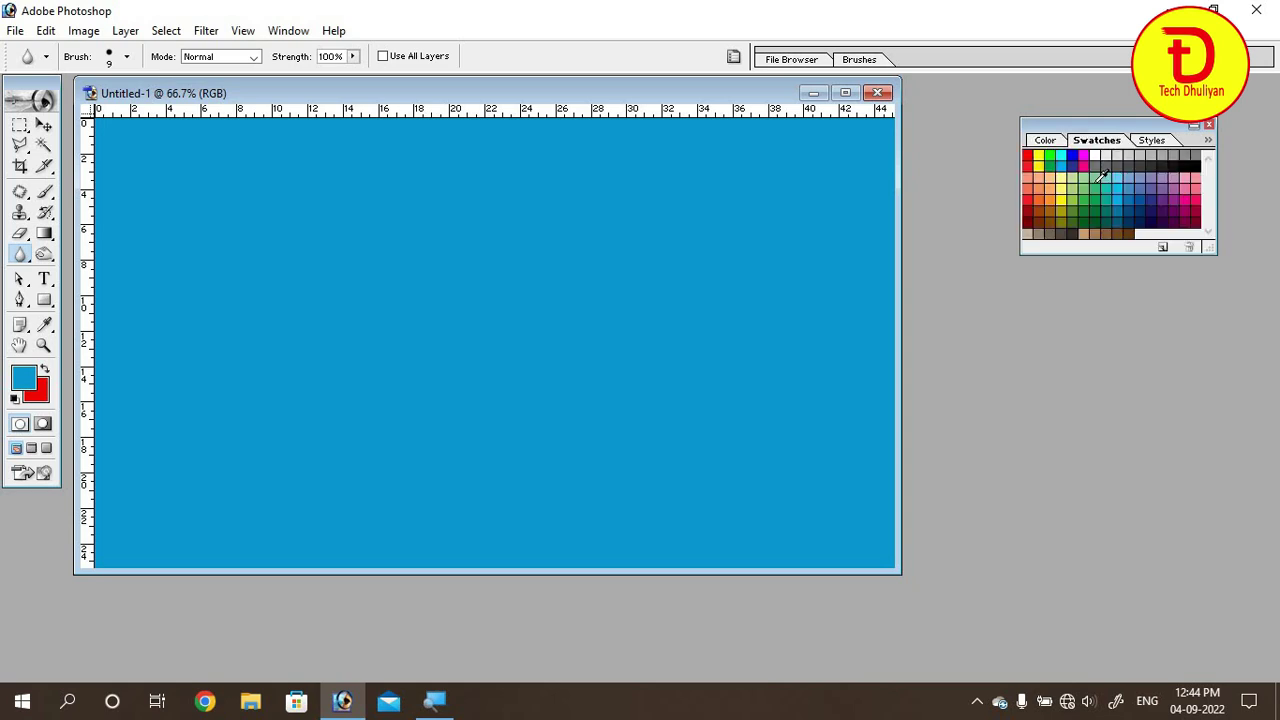
pyautogui.click(1051, 155)
pyautogui.hotkey('alt', 'BackSpace')
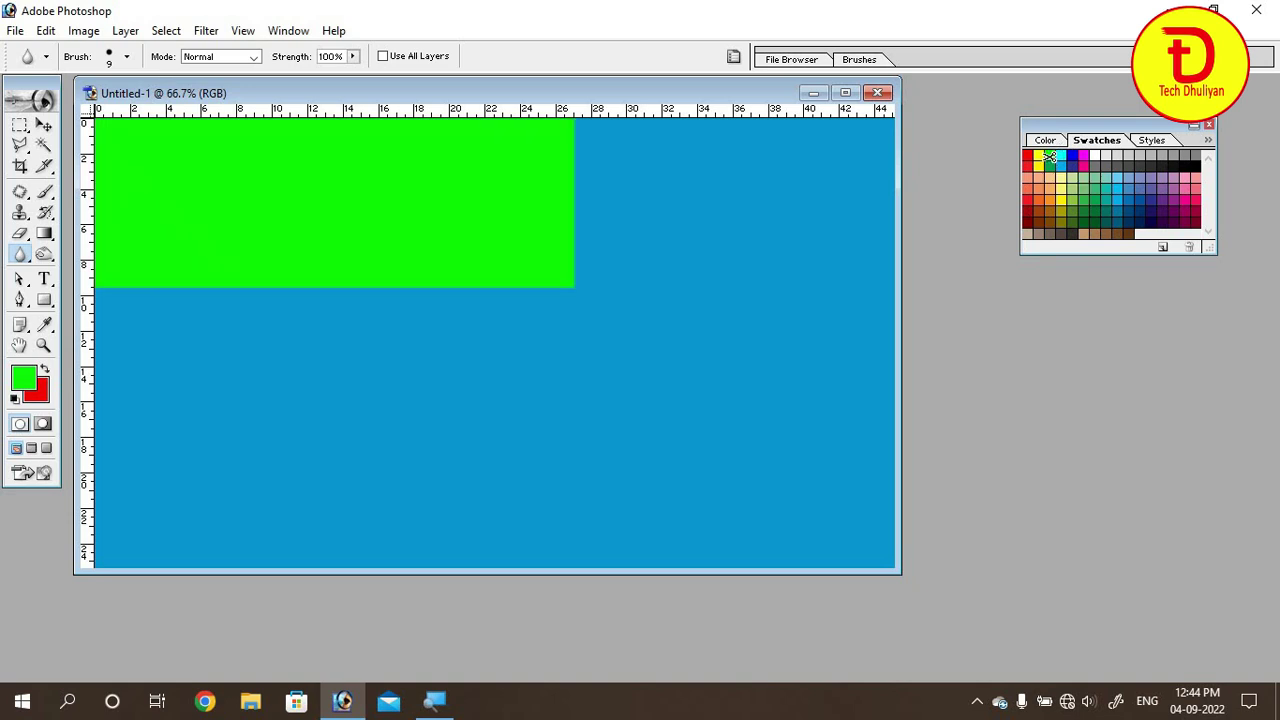
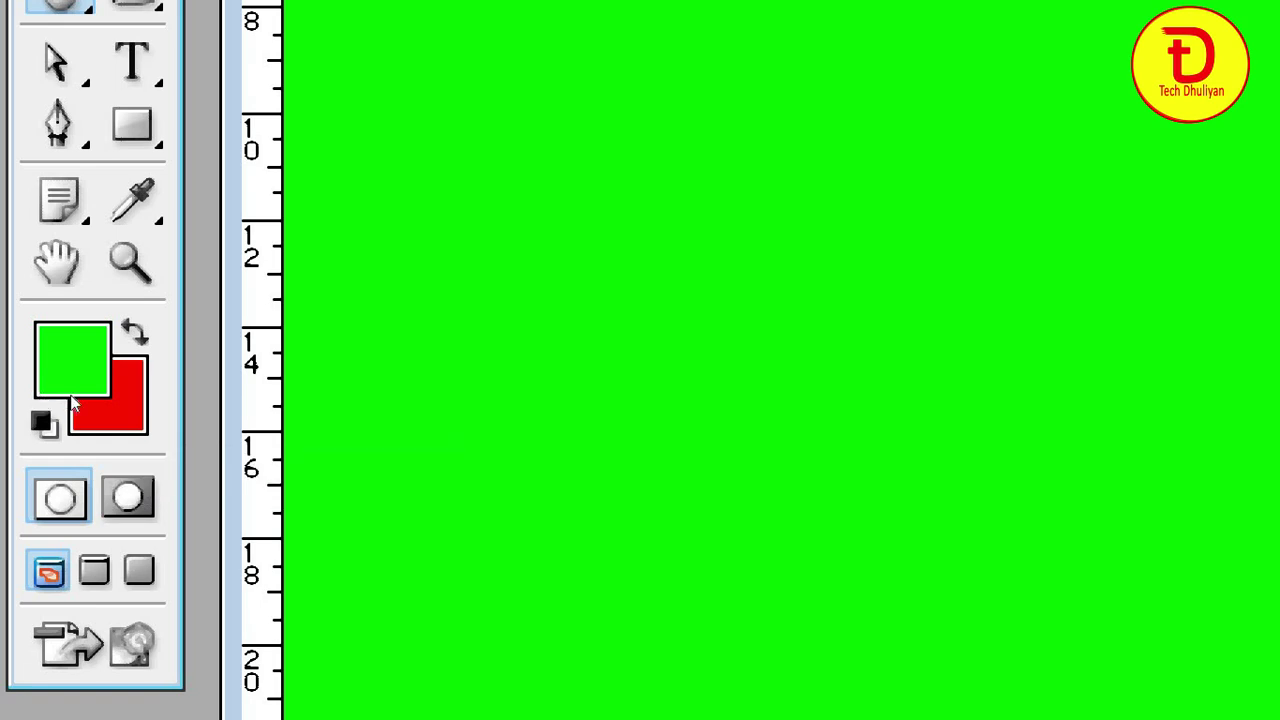
# Fill the canvas red, then green, leaving red as foreground and green as background.
pyautogui.press('x')
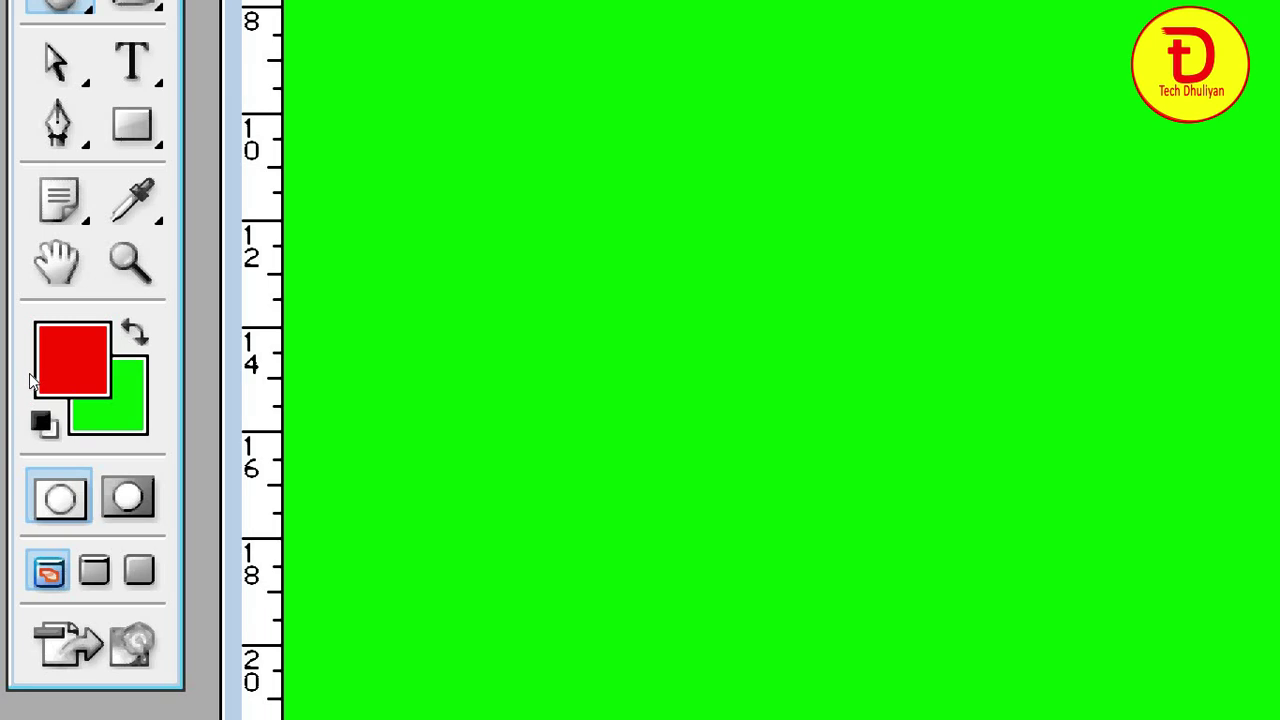
pyautogui.hotkey('alt', 'BackSpace')
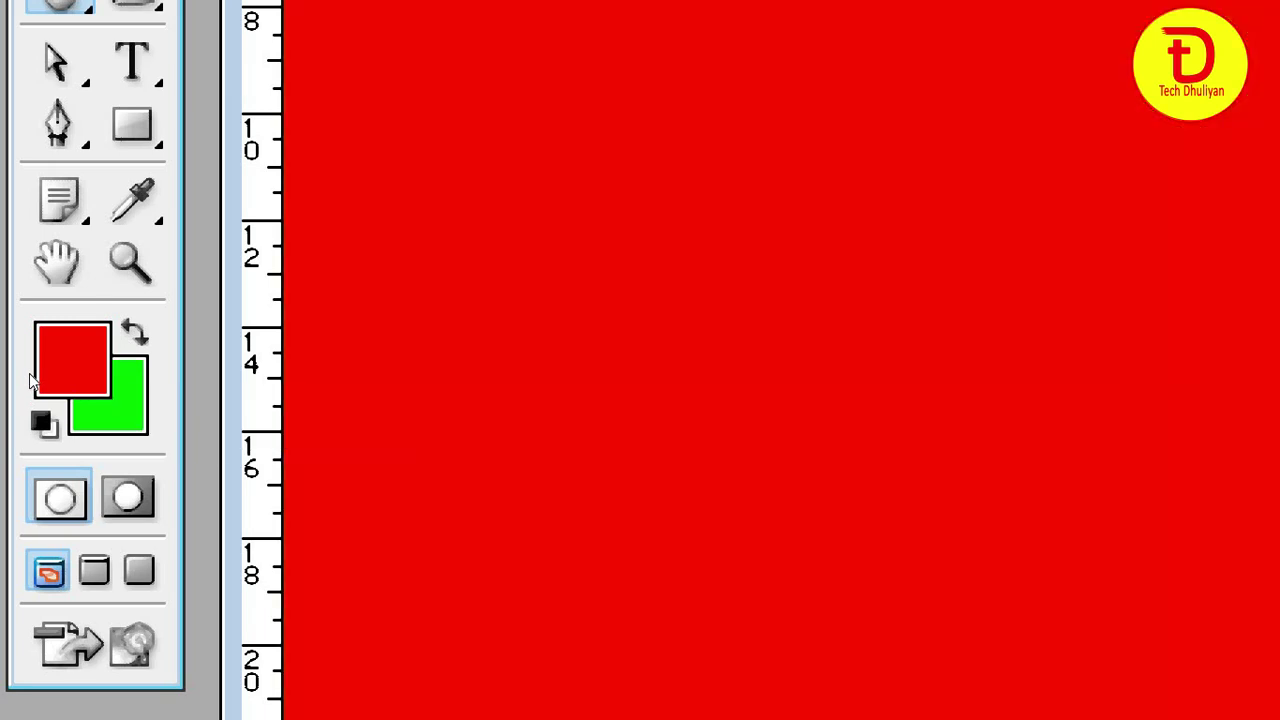
pyautogui.hotkey('ctrl', 'BackSpace')
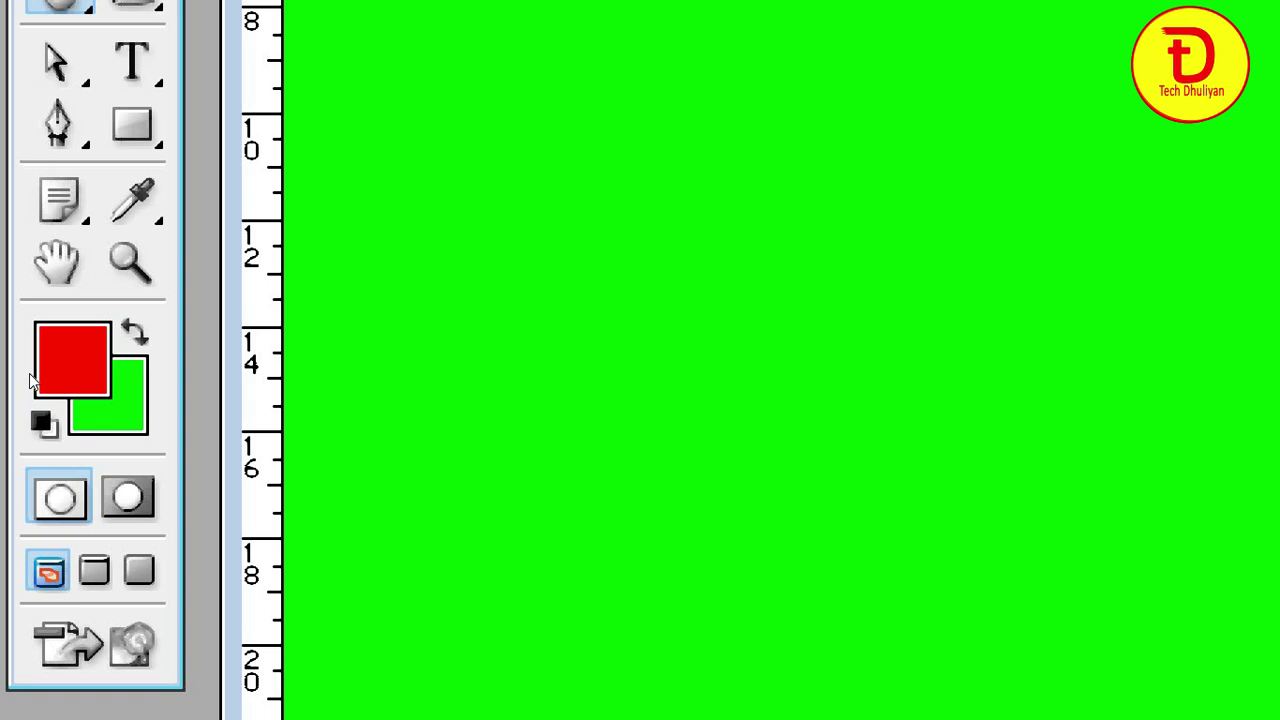
pyautogui.press('x')
pyautogui.press('x')
pyautogui.press('x')
pyautogui.press('x')
pyautogui.press('x')
pyautogui.press('x')
pyautogui.press('x')
pyautogui.press('x')
pyautogui.press('x')
pyautogui.press('x')
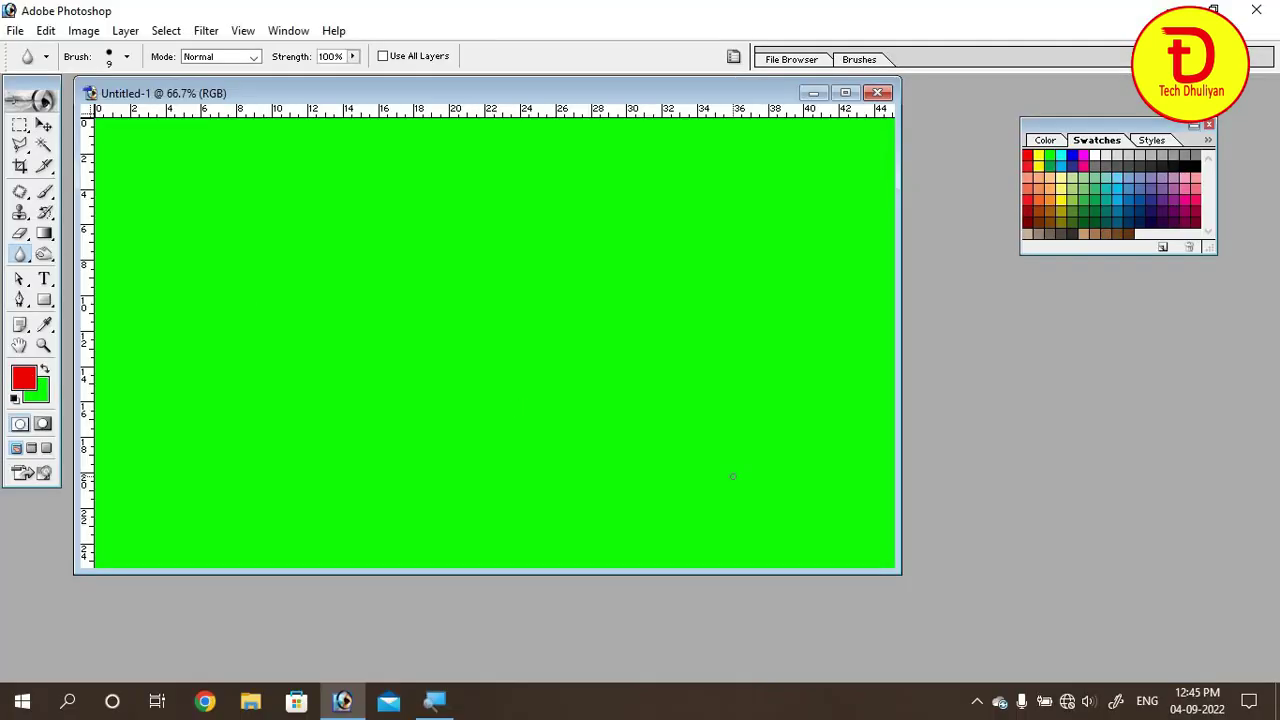
# Open congenial-red-and-white-art-silk-traditional-saree-6898.jpg and place its widened window over the green canvas.
pyautogui.hotkey('ctrl', 'o')
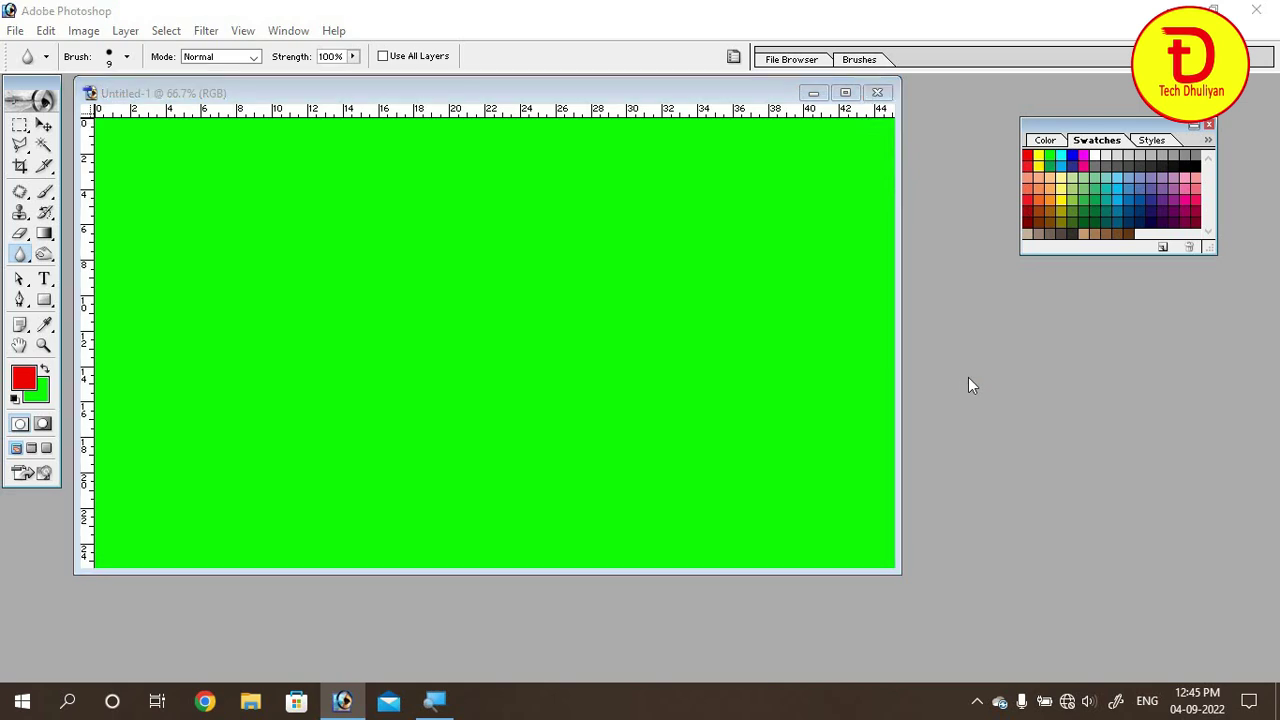
pyautogui.scroll(-3, 491, 300)
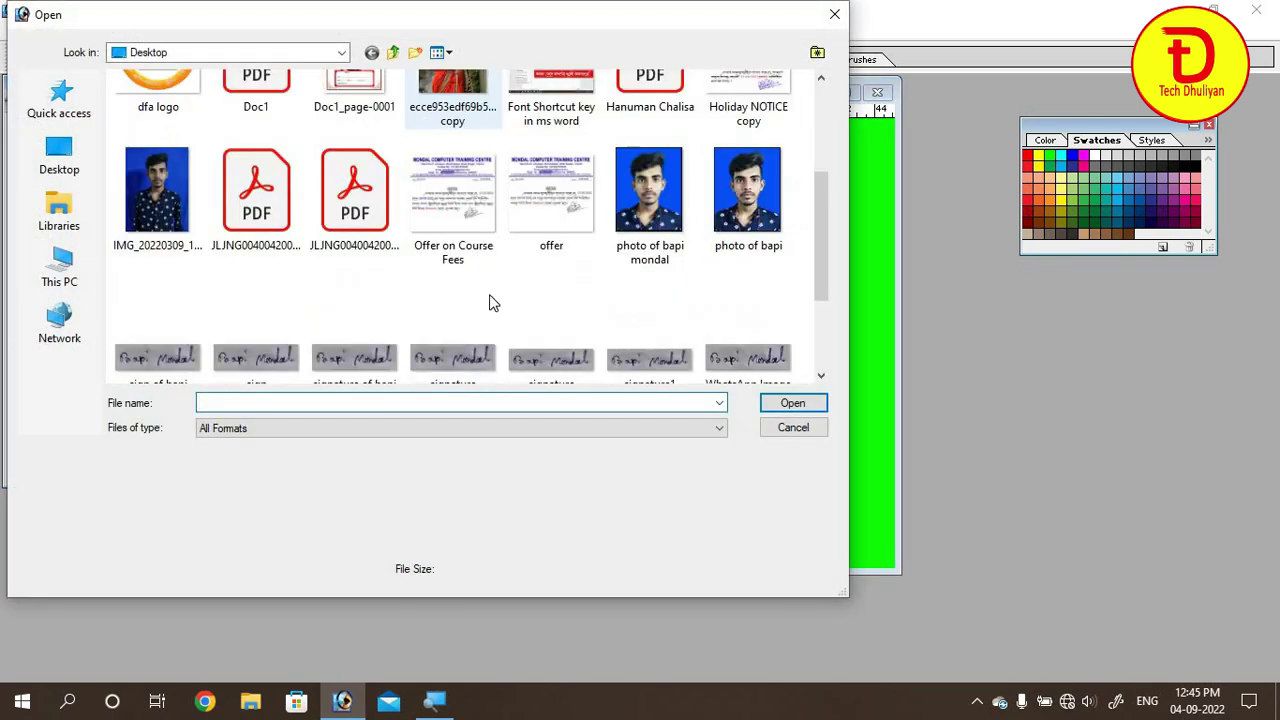
pyautogui.click(545, 307)
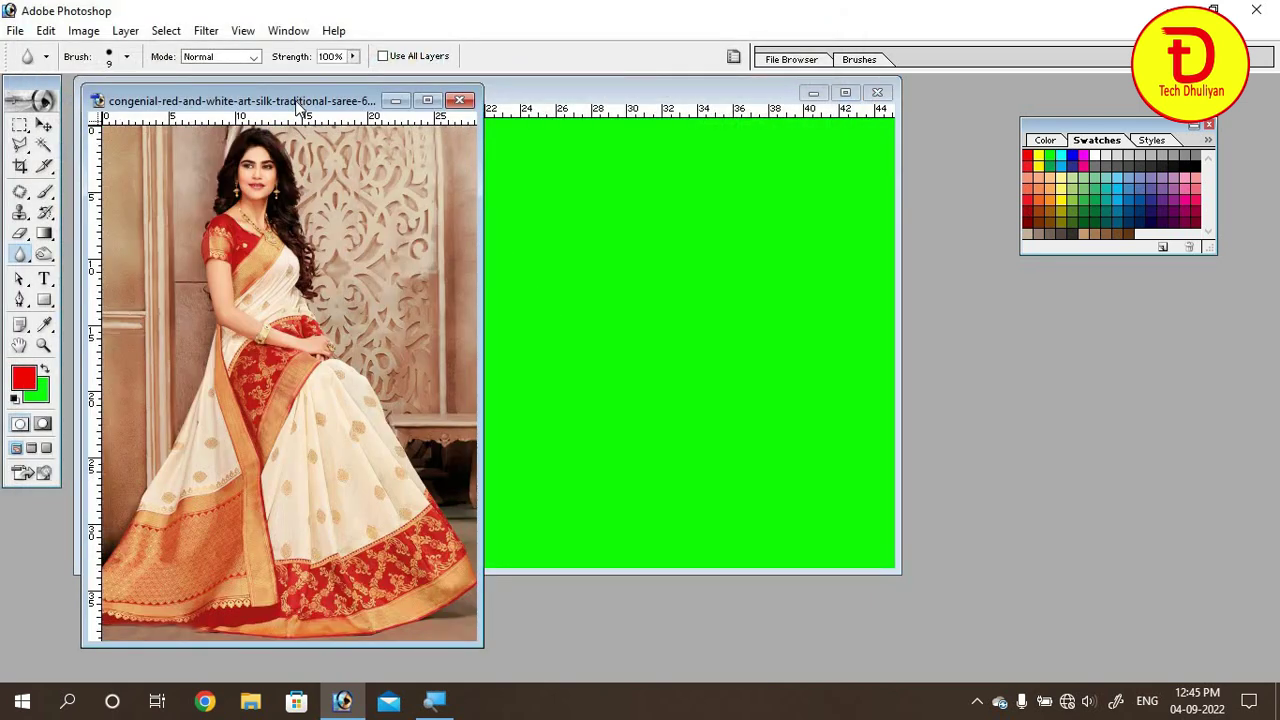
pyautogui.moveTo(310, 100)
pyautogui.mouseDown()
pyautogui.moveTo(565, 110)
pyautogui.moveTo(617, 87)
pyautogui.mouseUp()
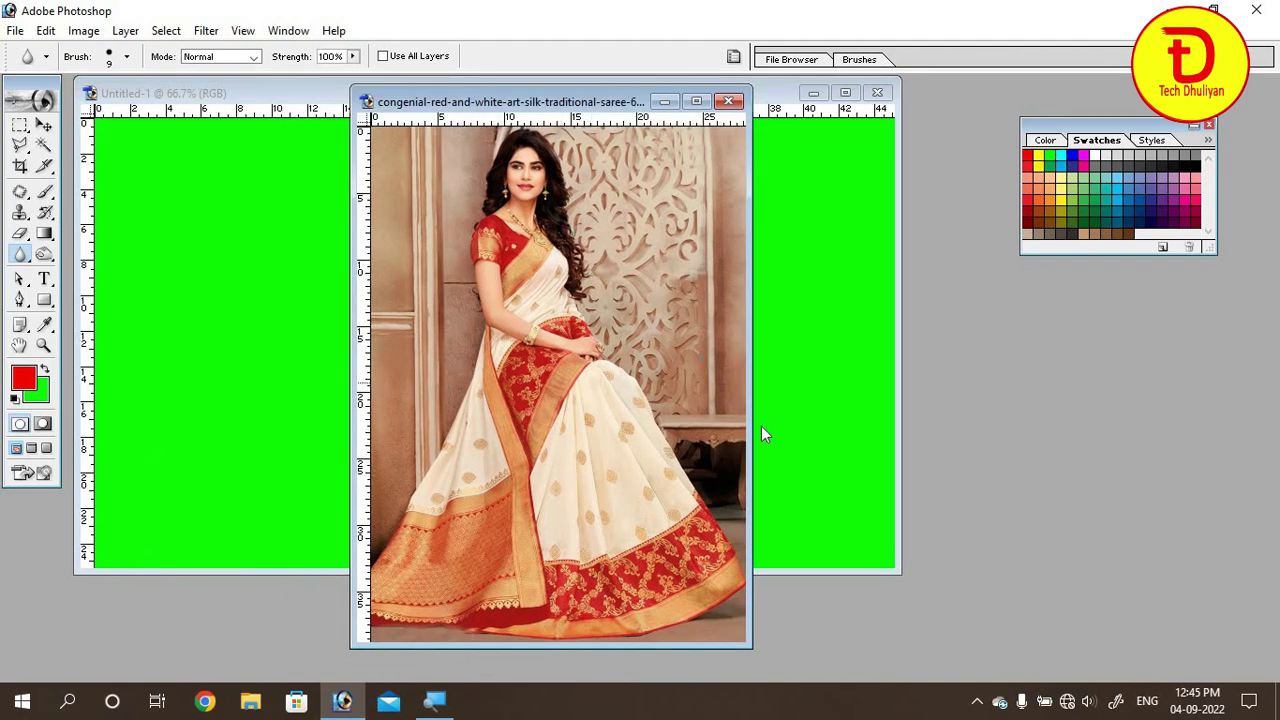
pyautogui.moveTo(752, 440); pyautogui.dragTo(910, 498)
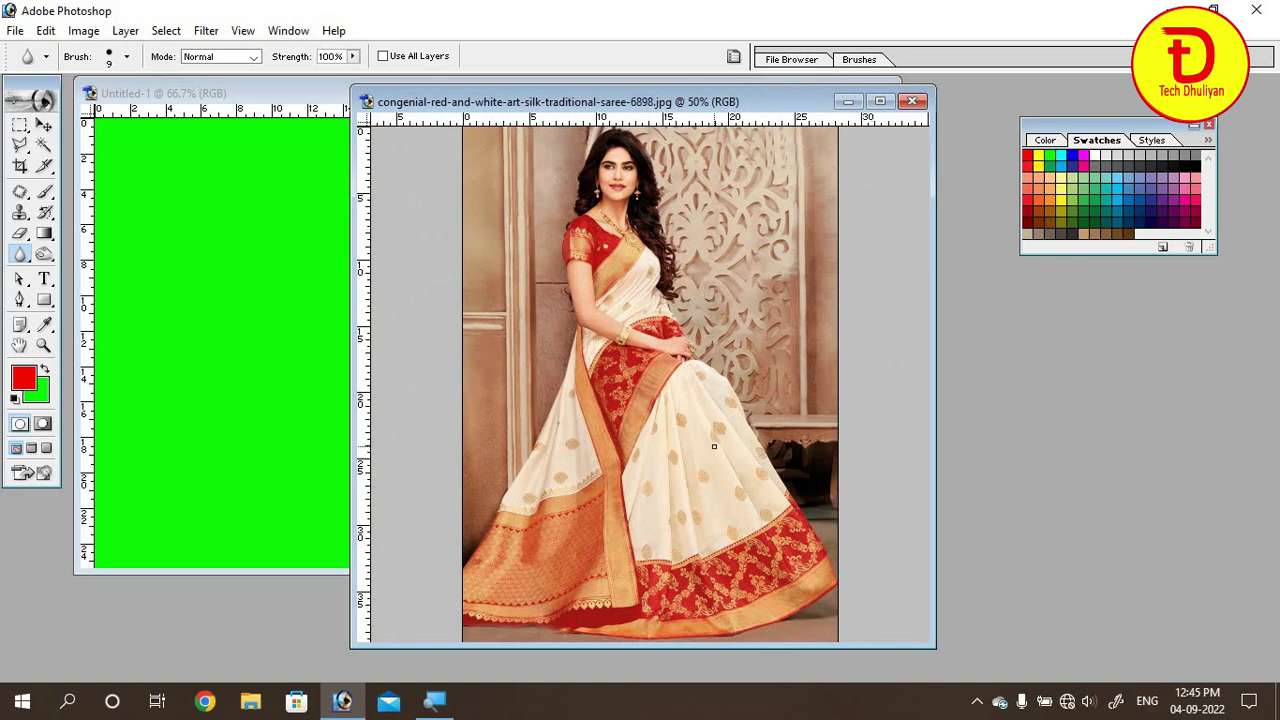
# Zoom the saree photo to 400% and pan up until the woman's face fills the view.
pyautogui.hotkey('ctrl', '+')
pyautogui.hotkey('ctrl', '+')
pyautogui.hotkey('ctrl', '+')
pyautogui.hotkey('ctrl', '+')
pyautogui.hotkey('ctrl', '+')
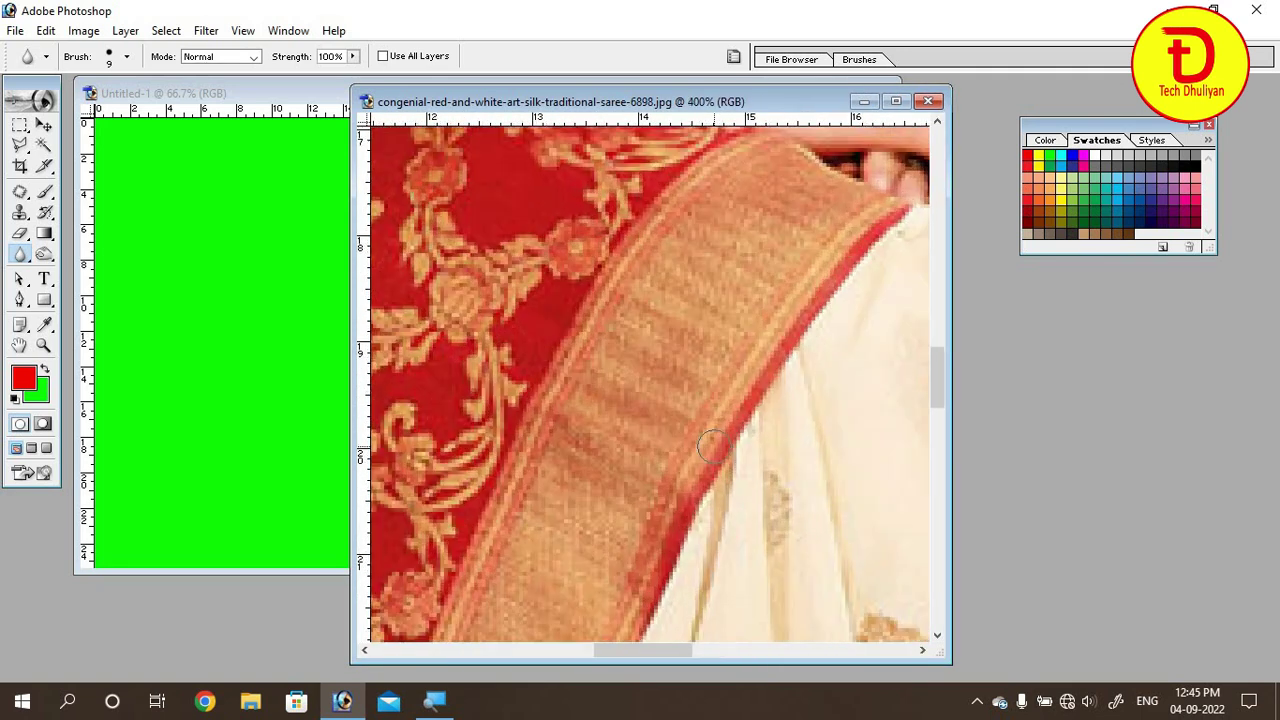
pyautogui.scroll(2, 710, 440)
pyautogui.scroll(2, 690, 420)
pyautogui.scroll(2, 670, 395)
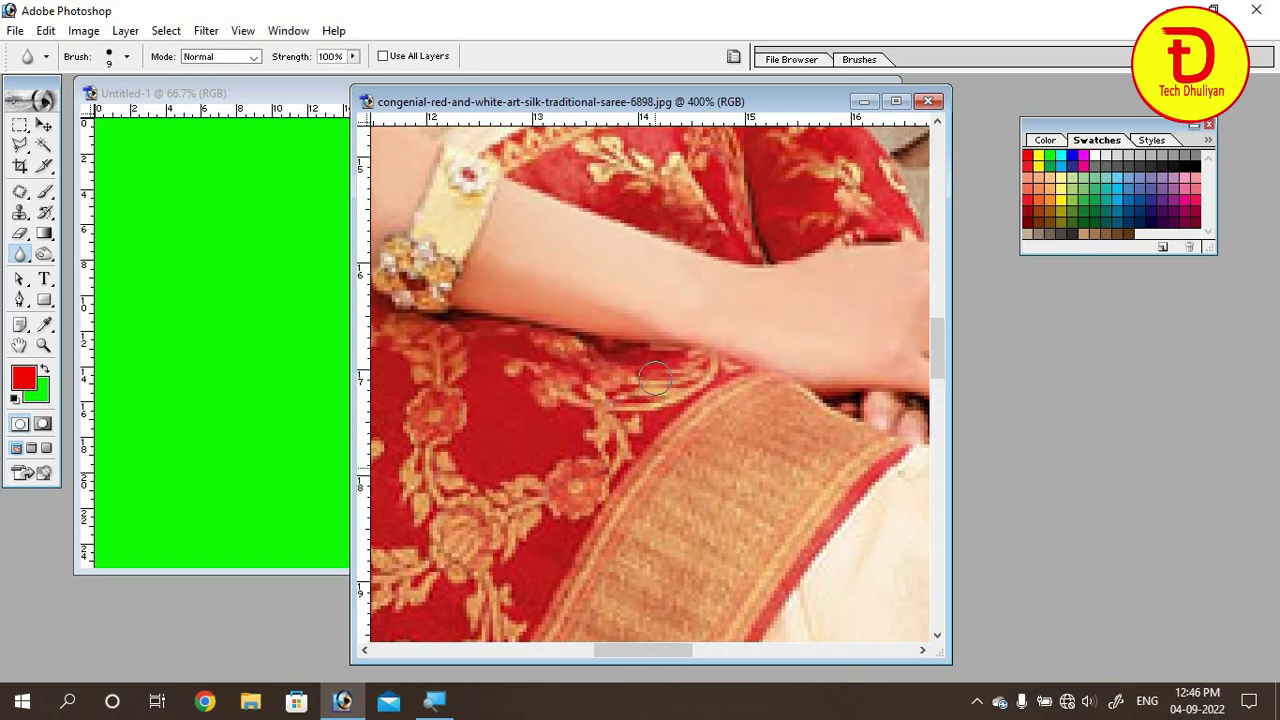
pyautogui.scroll(2, 655, 376)
pyautogui.scroll(-2, 652, 365)
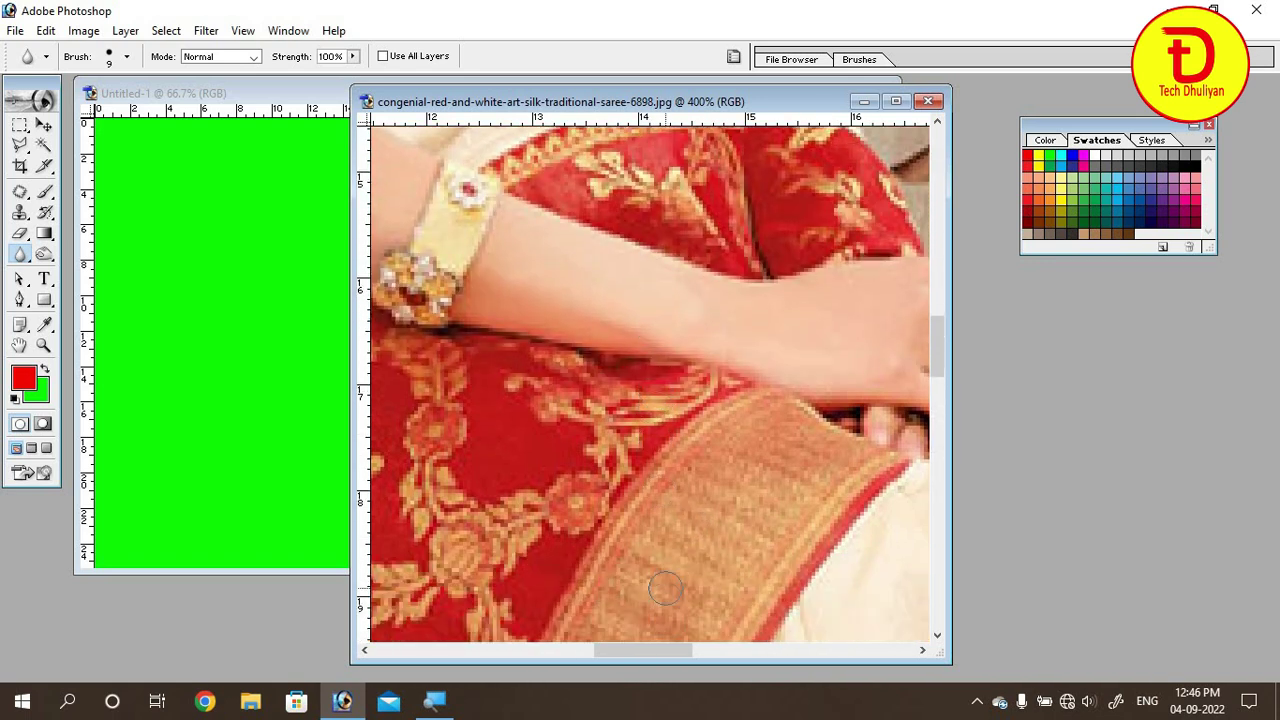
pyautogui.moveTo(643, 654)
pyautogui.mouseDown()
pyautogui.moveTo(512, 656)
pyautogui.moveTo(722, 655)
pyautogui.moveTo(590, 654)
pyautogui.moveTo(628, 647)
pyautogui.mouseUp()
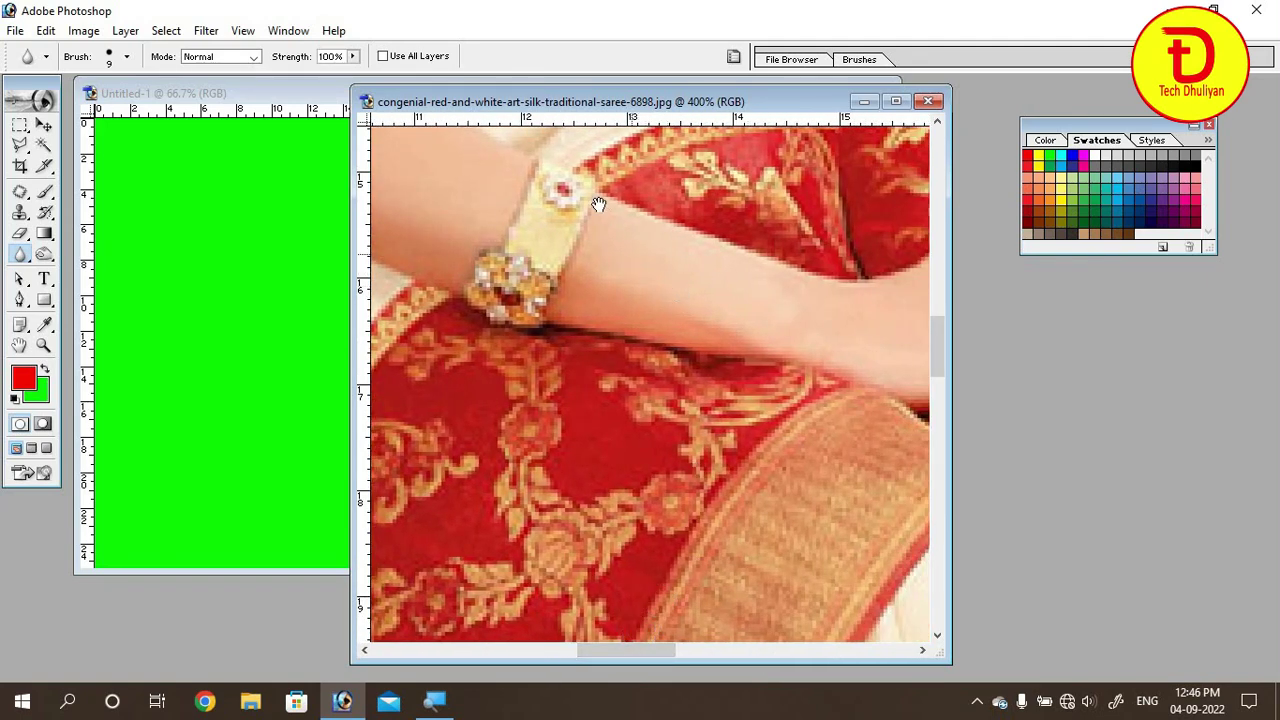
pyautogui.moveTo(574, 177); pyautogui.dragTo(580, 115)
pyautogui.moveTo(686, 563); pyautogui.dragTo(686, 289)
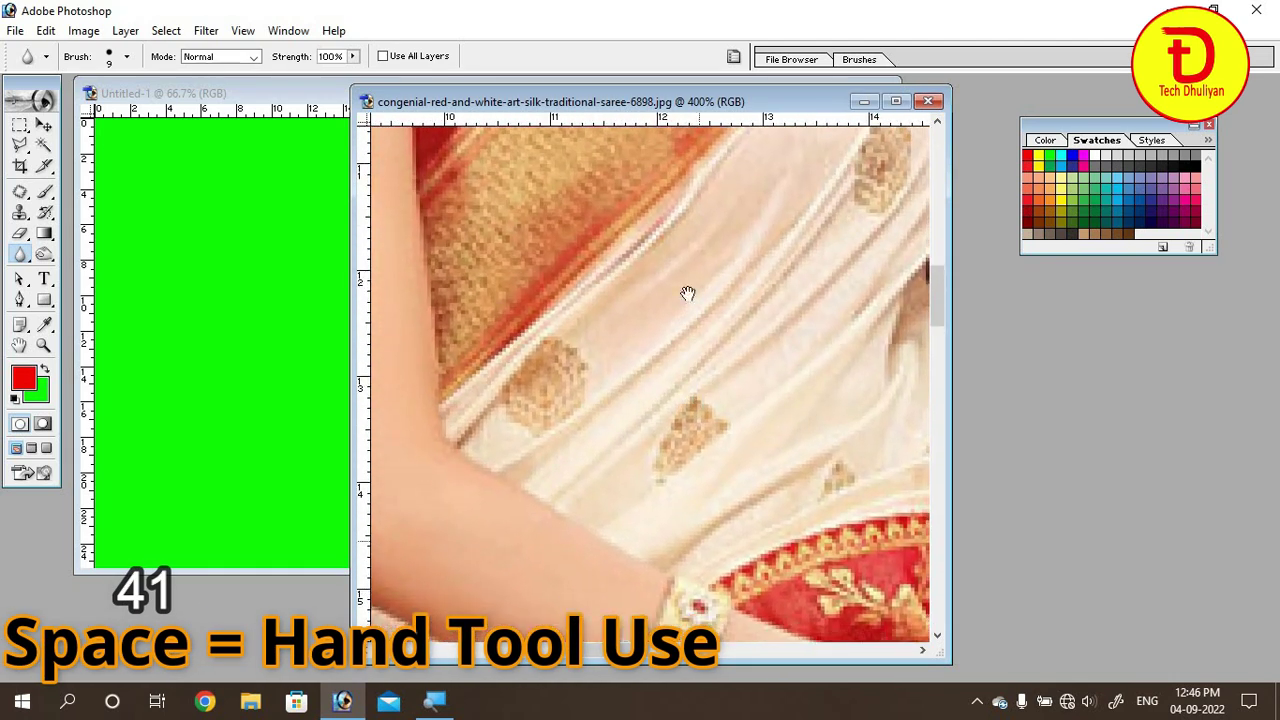
pyautogui.moveTo(646, 583)
pyautogui.mouseDown()
pyautogui.moveTo(689, 471)
pyautogui.moveTo(700, 200)
pyautogui.mouseUp()
pyautogui.moveTo(740, 300)
pyautogui.mouseDown()
pyautogui.moveTo(760, 537)
pyautogui.moveTo(737, 330)
pyautogui.moveTo(817, 258)
pyautogui.mouseUp()
# Start a Polygonal Lasso outline with points along the woman's hair edge.
pyautogui.click(20, 144)
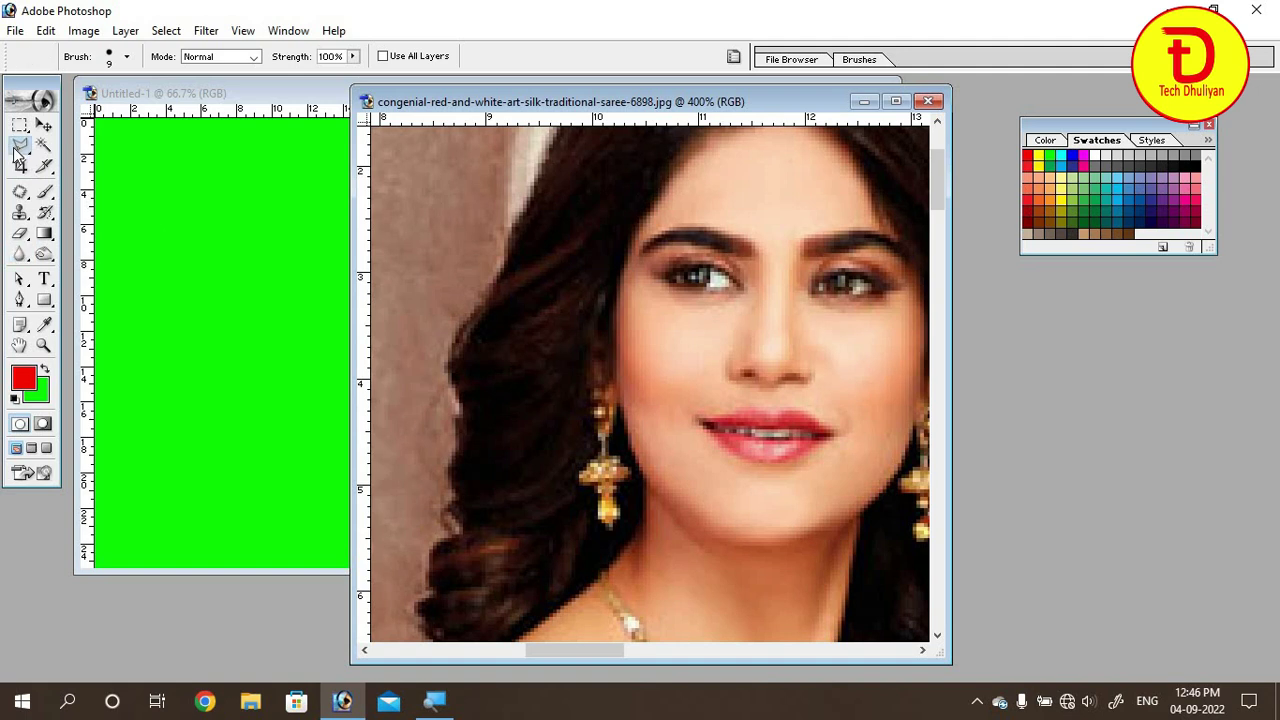
pyautogui.click(500, 262)
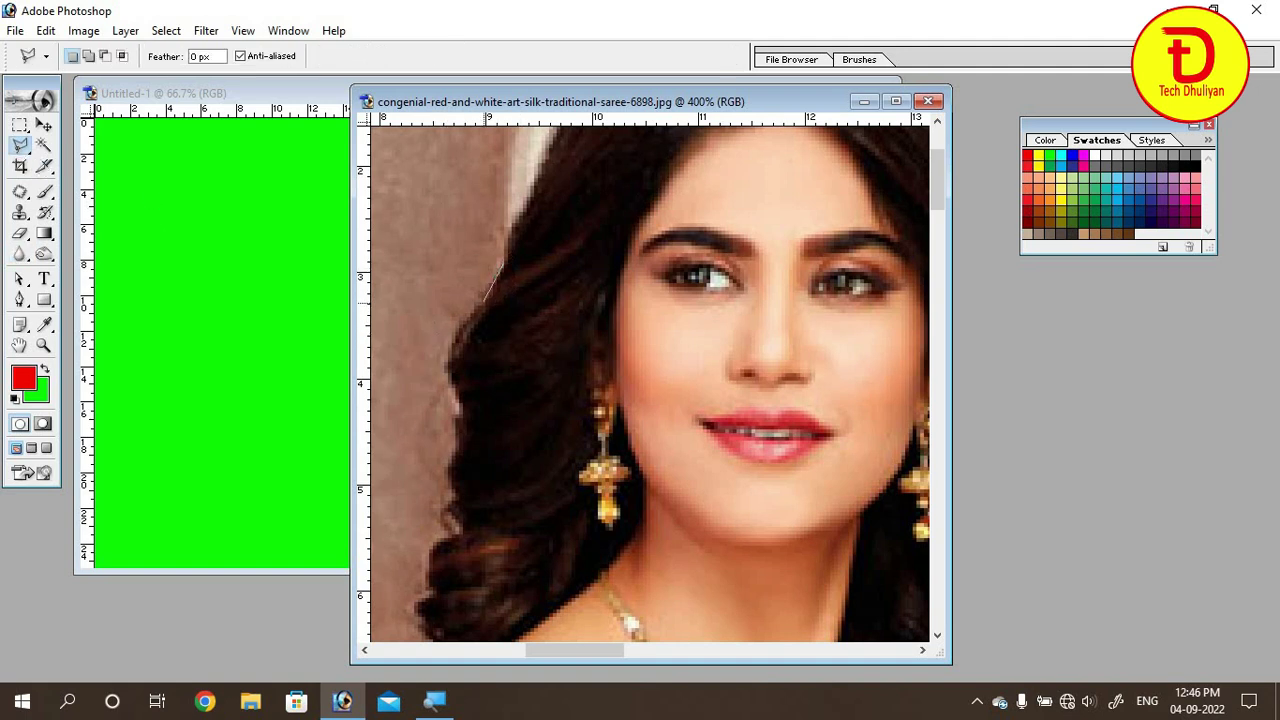
pyautogui.click(450, 370)
pyautogui.click(456, 404)
# Continue the lasso along the sleeve and arm, then zoom back out to about 50%.
pyautogui.click(412, 588)
pyautogui.moveTo(503, 574); pyautogui.dragTo(531, 229)
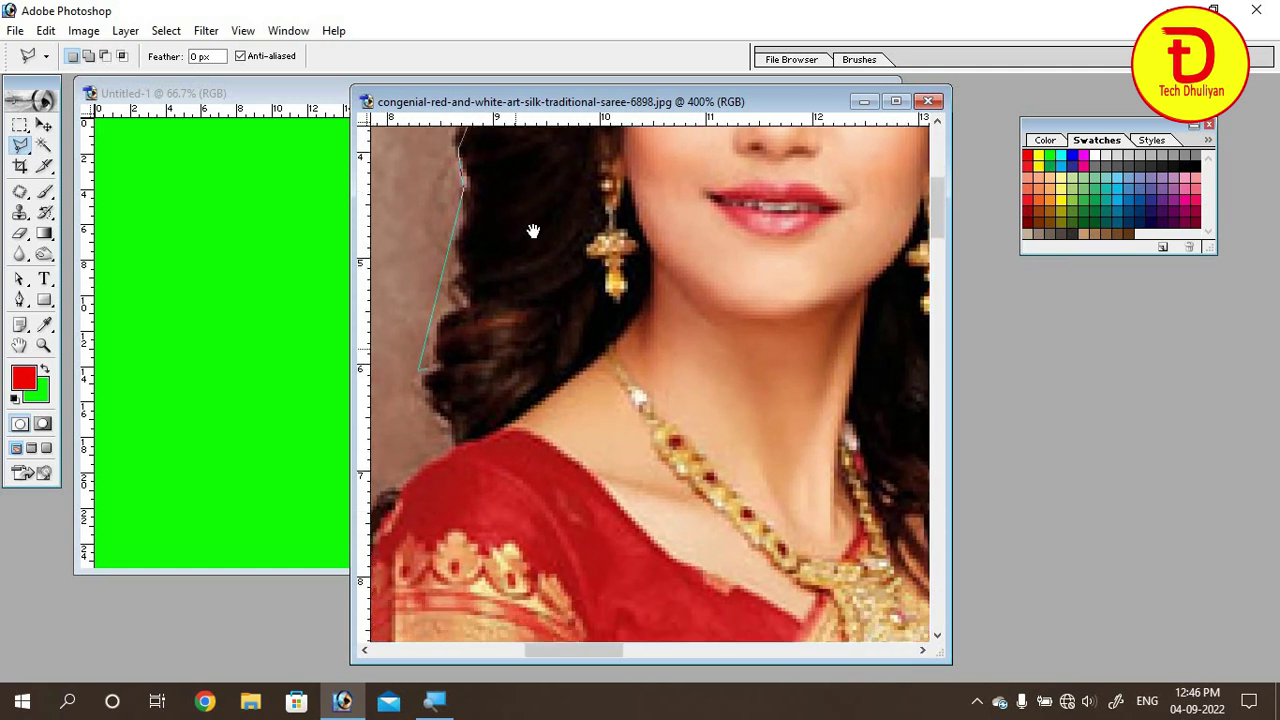
pyautogui.moveTo(526, 491)
pyautogui.mouseDown()
pyautogui.moveTo(534, 297)
pyautogui.moveTo(529, 355)
pyautogui.moveTo(643, 277)
pyautogui.mouseUp()
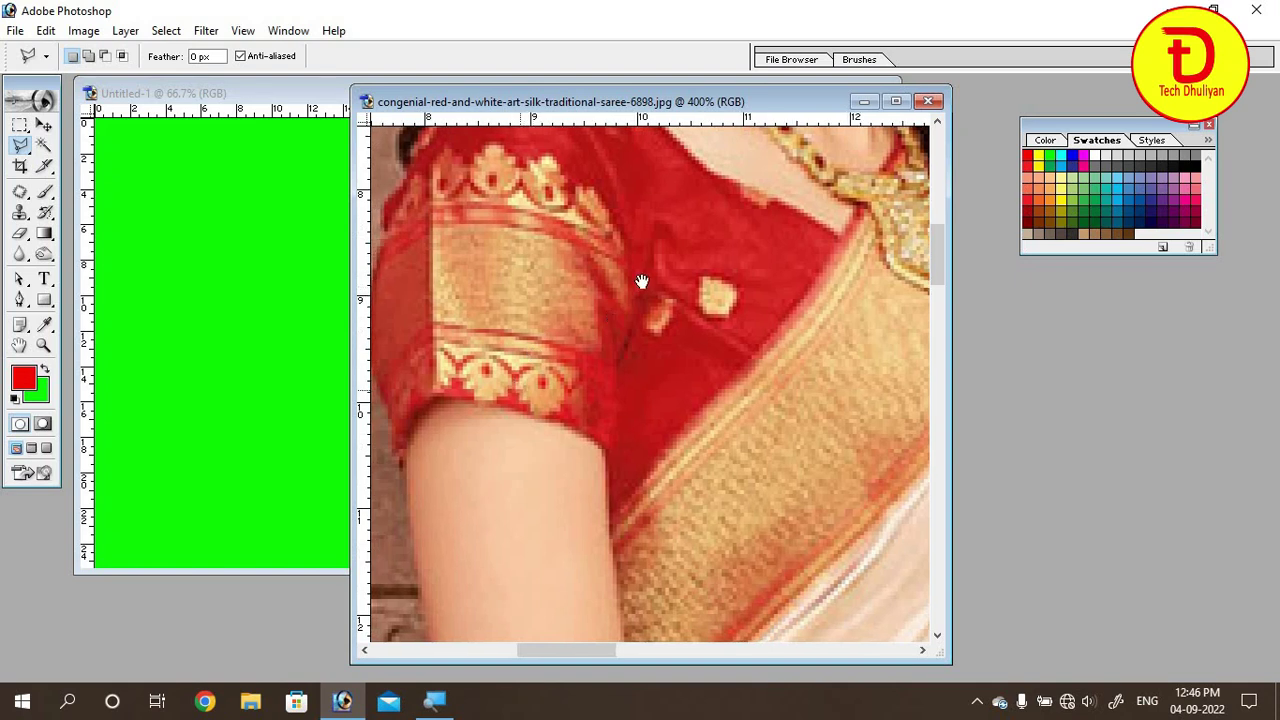
pyautogui.moveTo(405, 360); pyautogui.dragTo(591, 320)
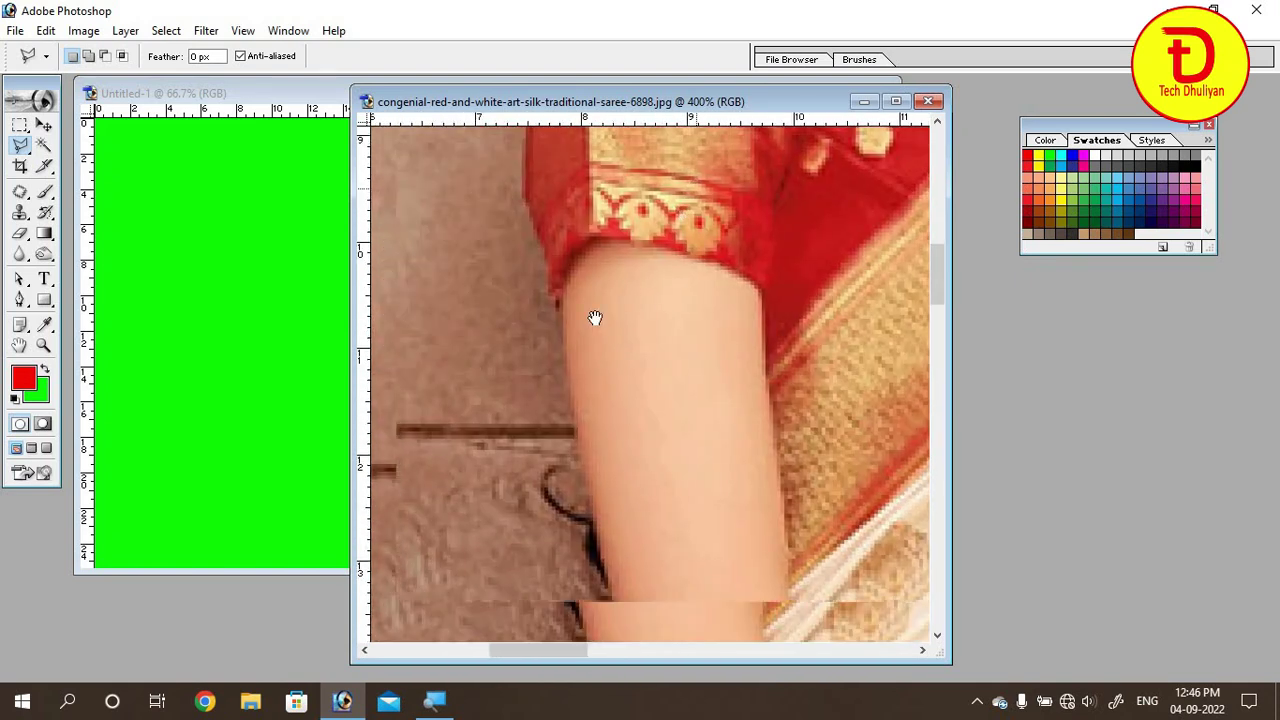
pyautogui.click(630, 466)
pyautogui.click(682, 398)
pyautogui.moveTo(808, 254)
pyautogui.mouseDown()
pyautogui.moveTo(460, 524)
pyautogui.moveTo(634, 500)
pyautogui.moveTo(600, 300)
pyautogui.moveTo(721, 374)
pyautogui.mouseUp()
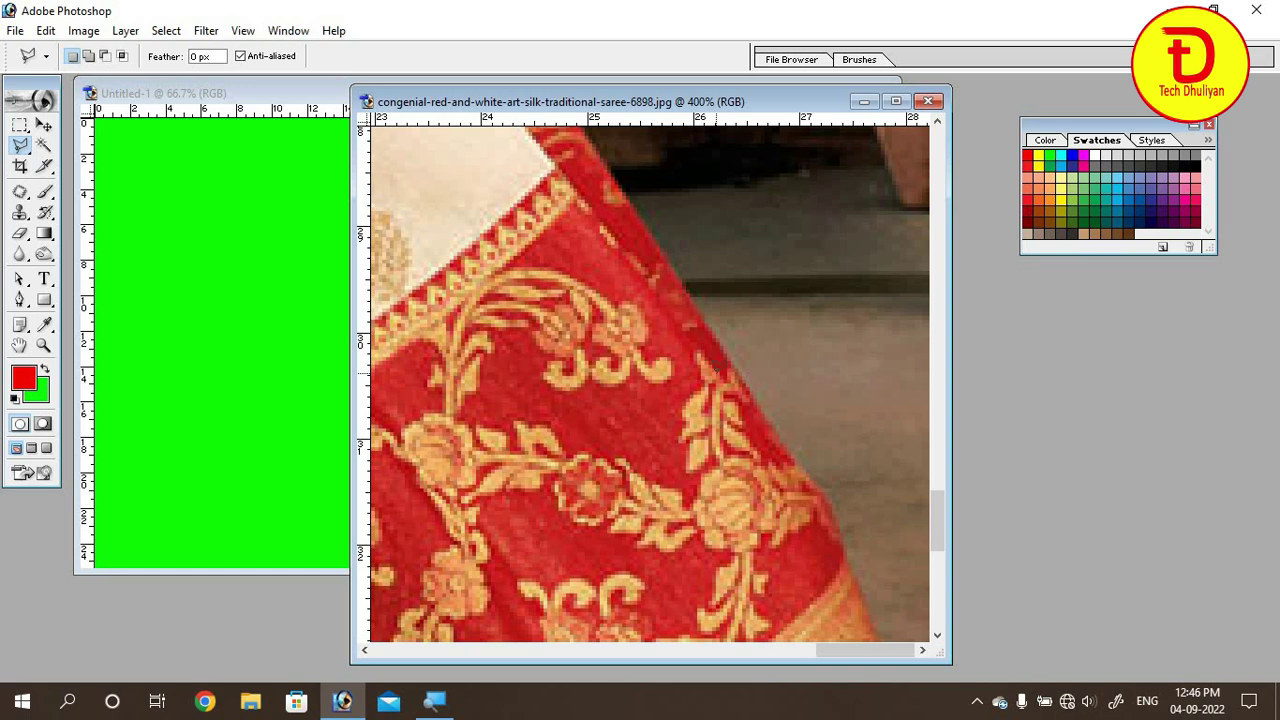
pyautogui.hotkey('ctrl', '-')
pyautogui.hotkey('ctrl', '-')
pyautogui.hotkey('ctrl', '-')
pyautogui.hotkey('ctrl', '-')
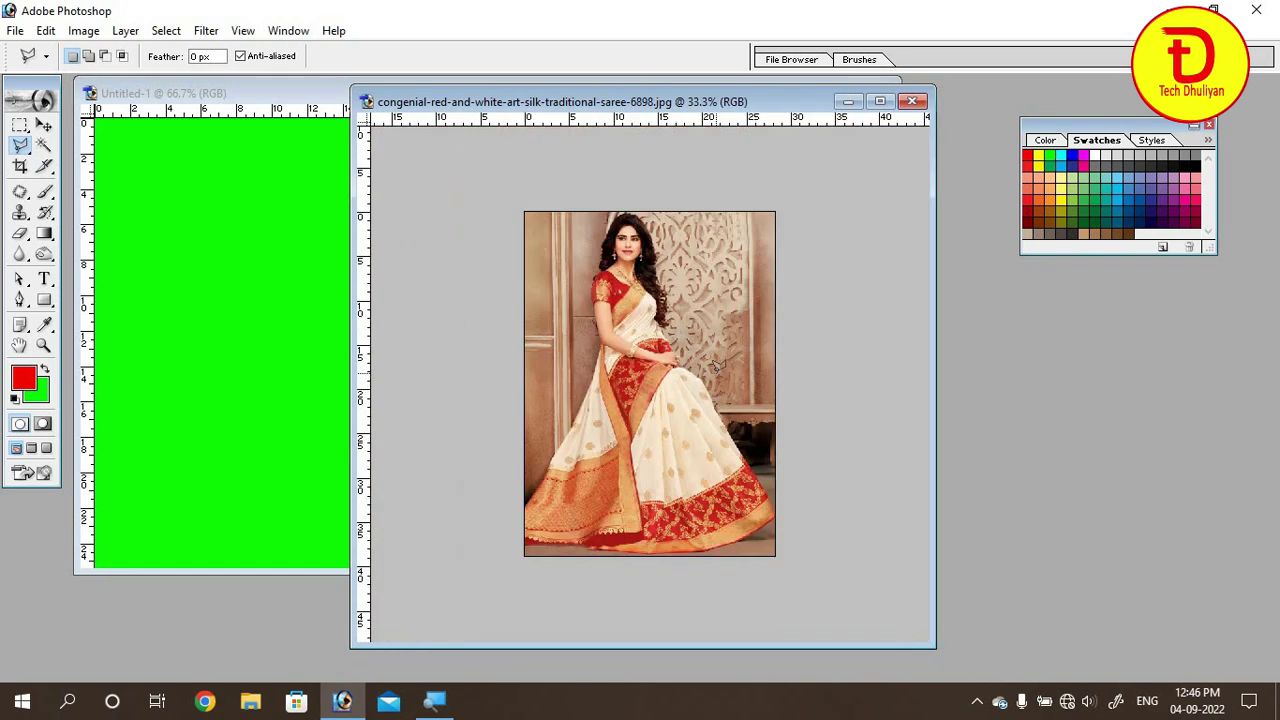
pyautogui.hotkey('ctrl', '+')
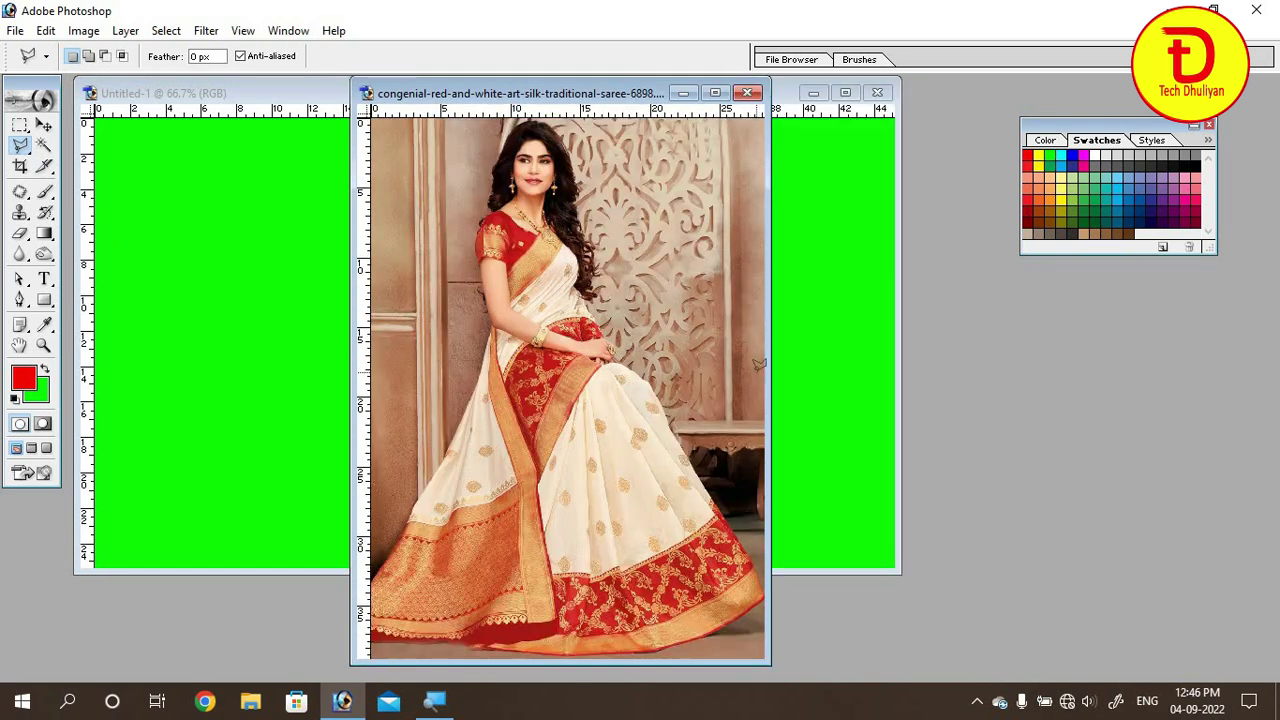
# Close the Swatches panel and show the Layers panel with F7, moved to the top right.
pyautogui.click(1209, 124)
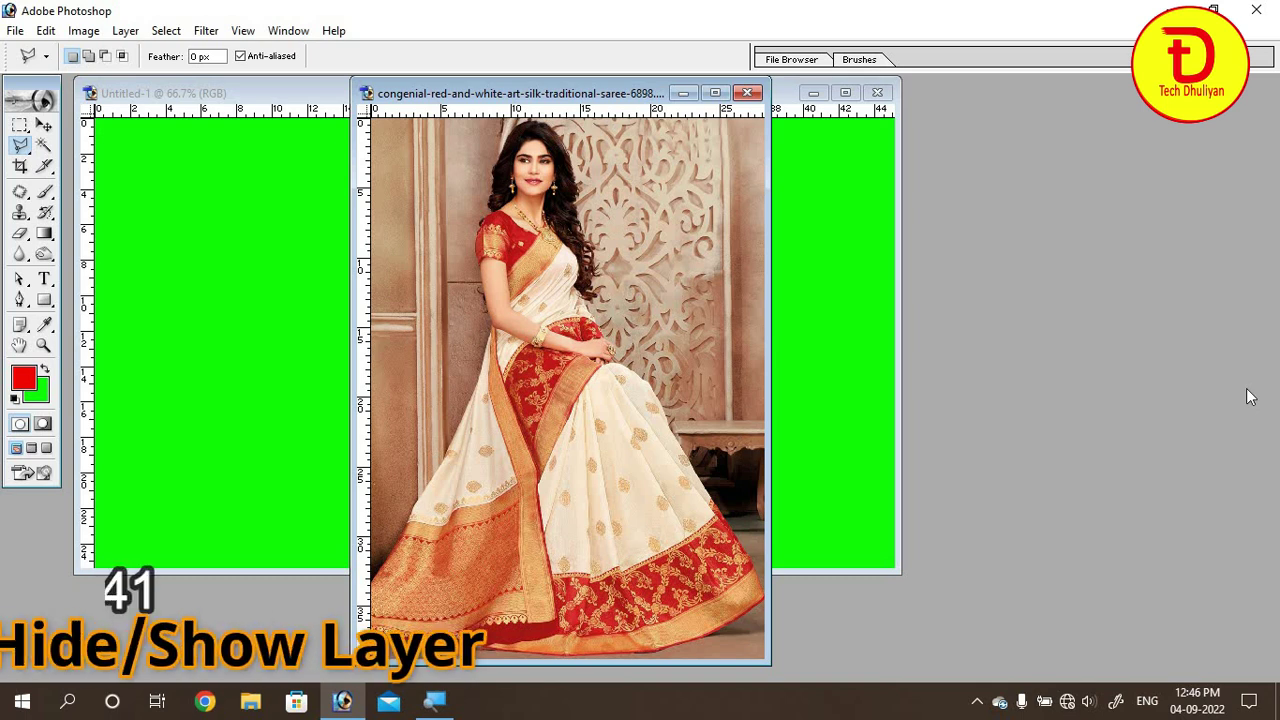
pyautogui.press('F7')
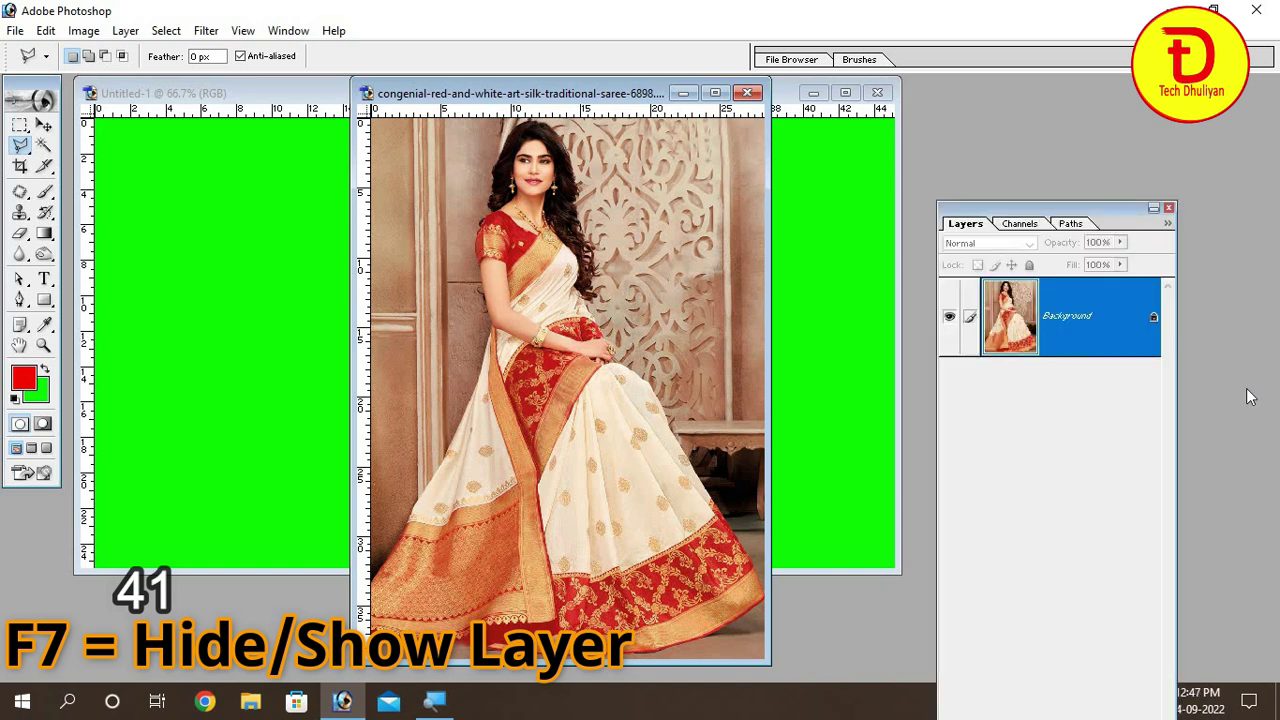
pyautogui.press('F7')
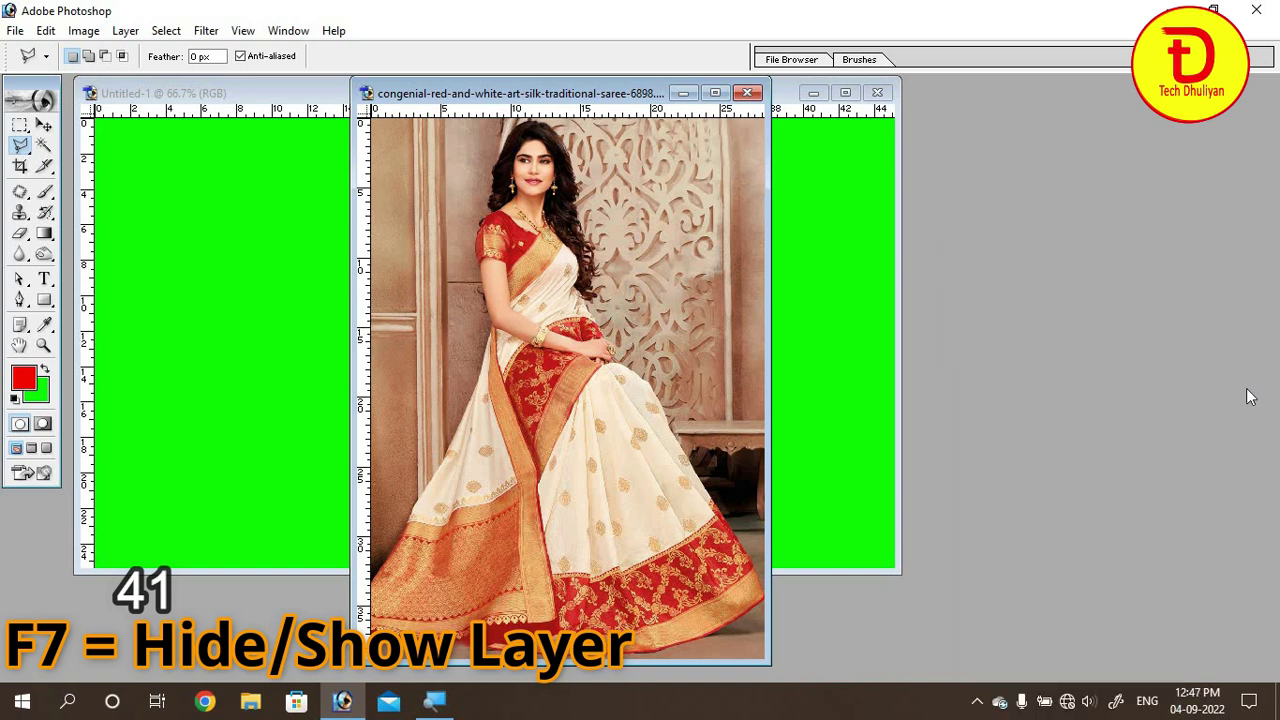
pyautogui.press('F7')
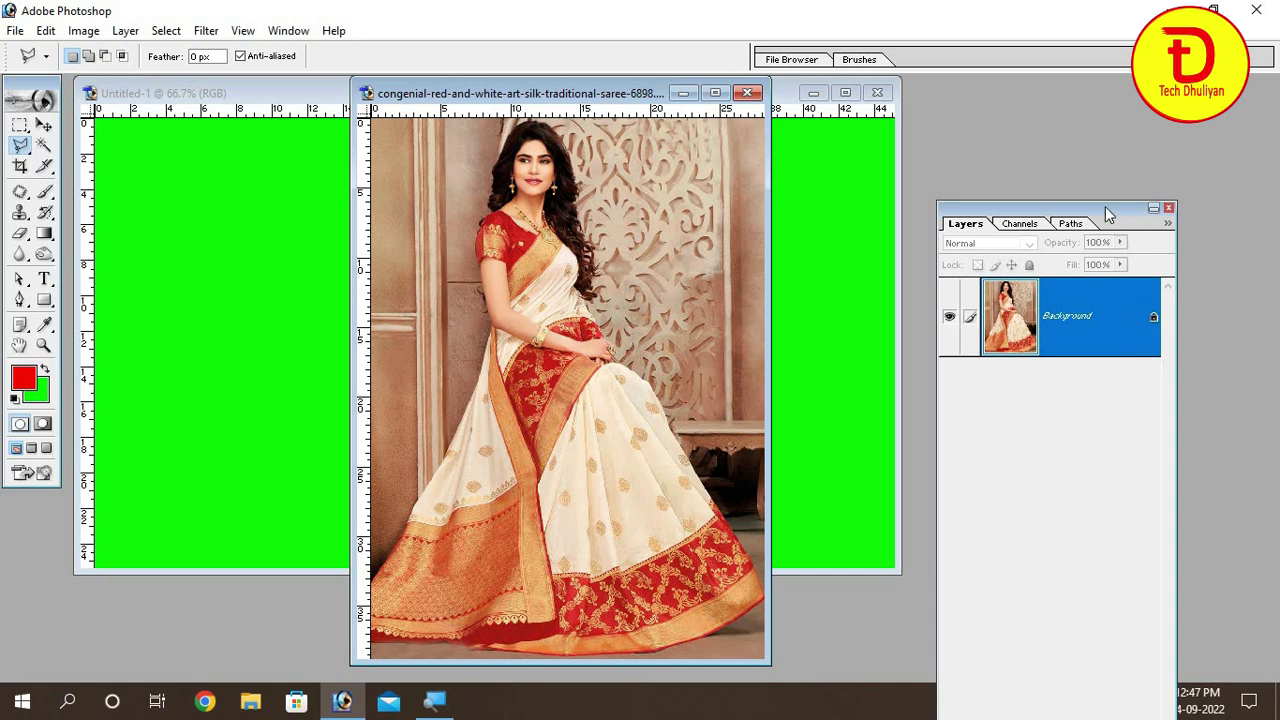
pyautogui.moveTo(1103, 208); pyautogui.dragTo(1165, 116)
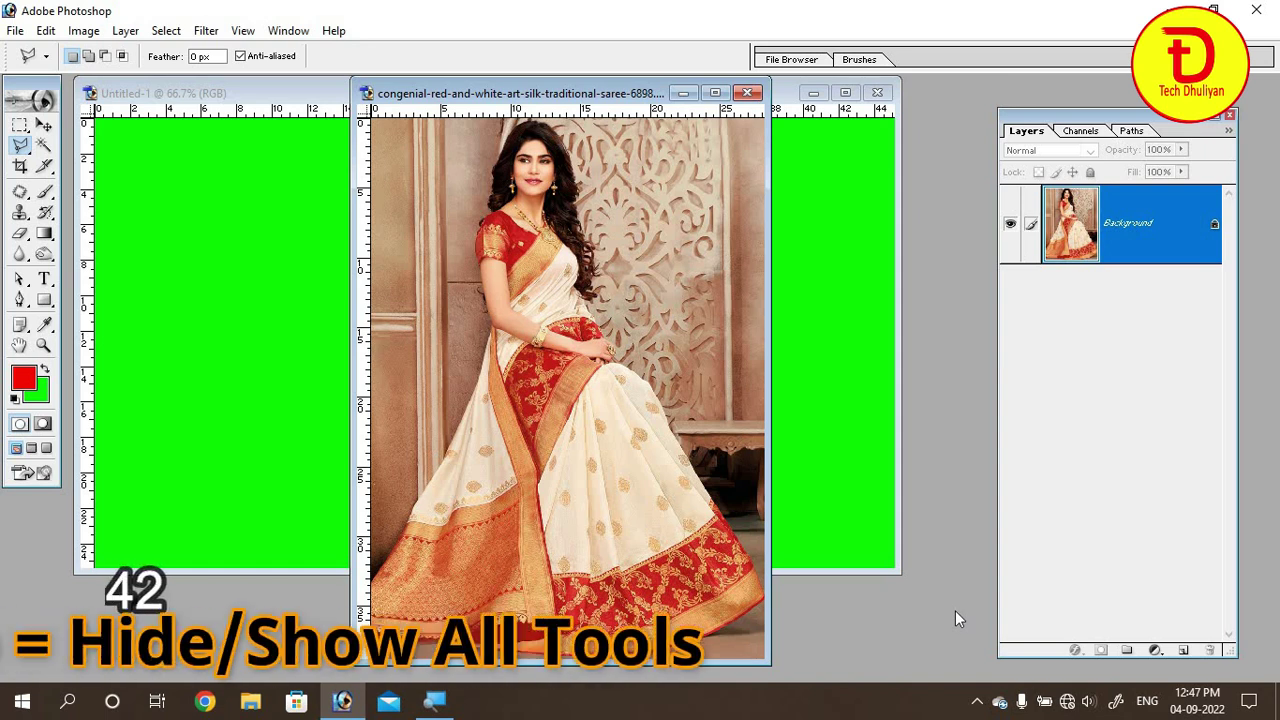
pyautogui.press('Tab')
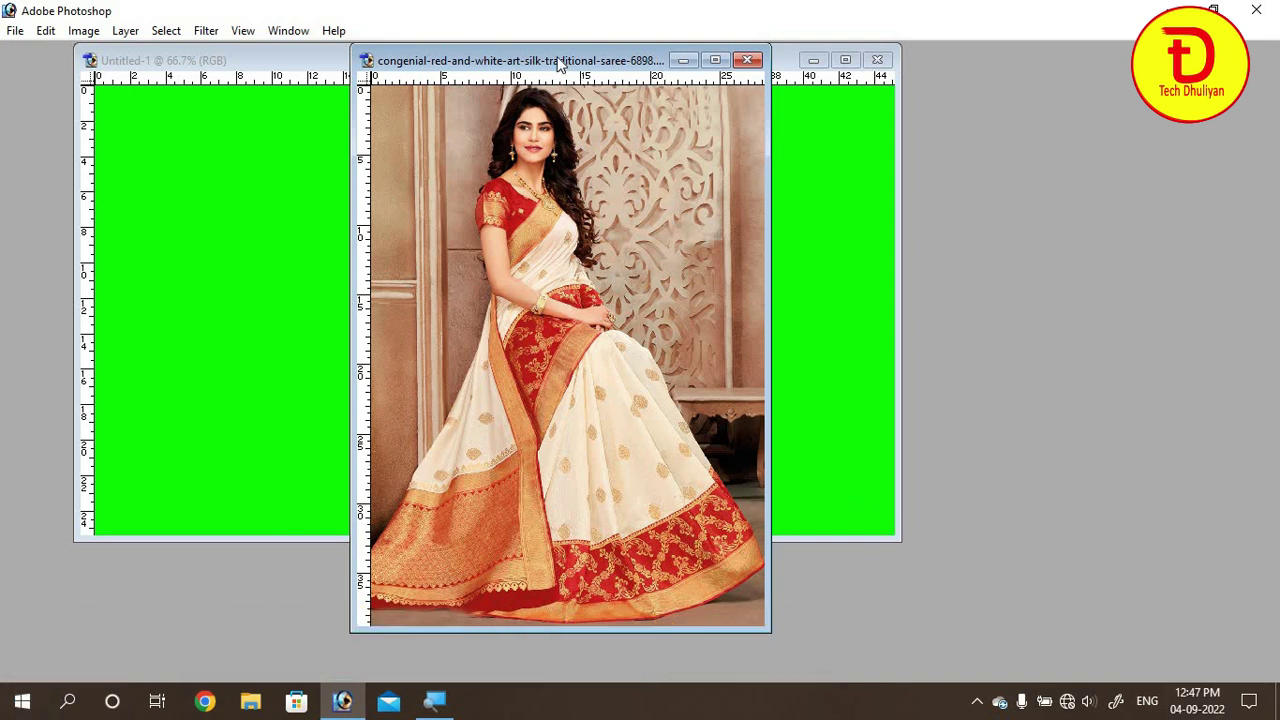
pyautogui.moveTo(560, 64); pyautogui.dragTo(578, 61)
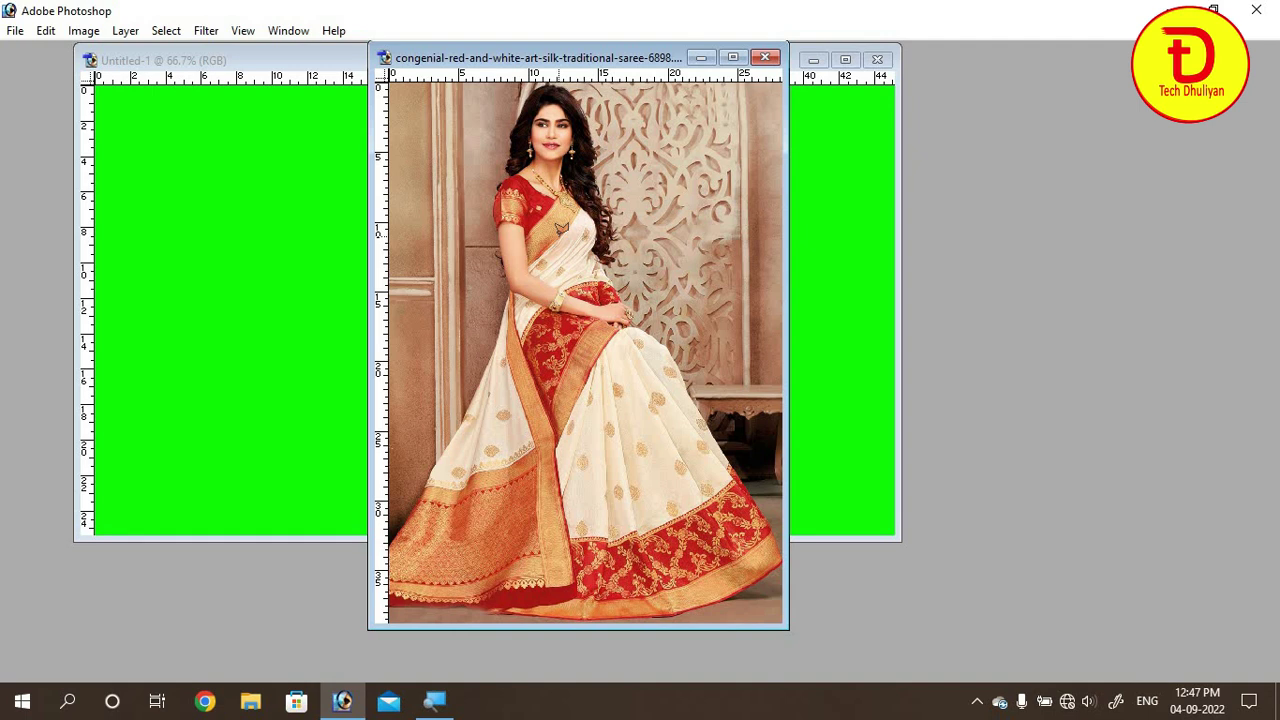
# Cycle through grey and black full-screen modes back to standard, toggling palettes with Tab.
pyautogui.press('f')
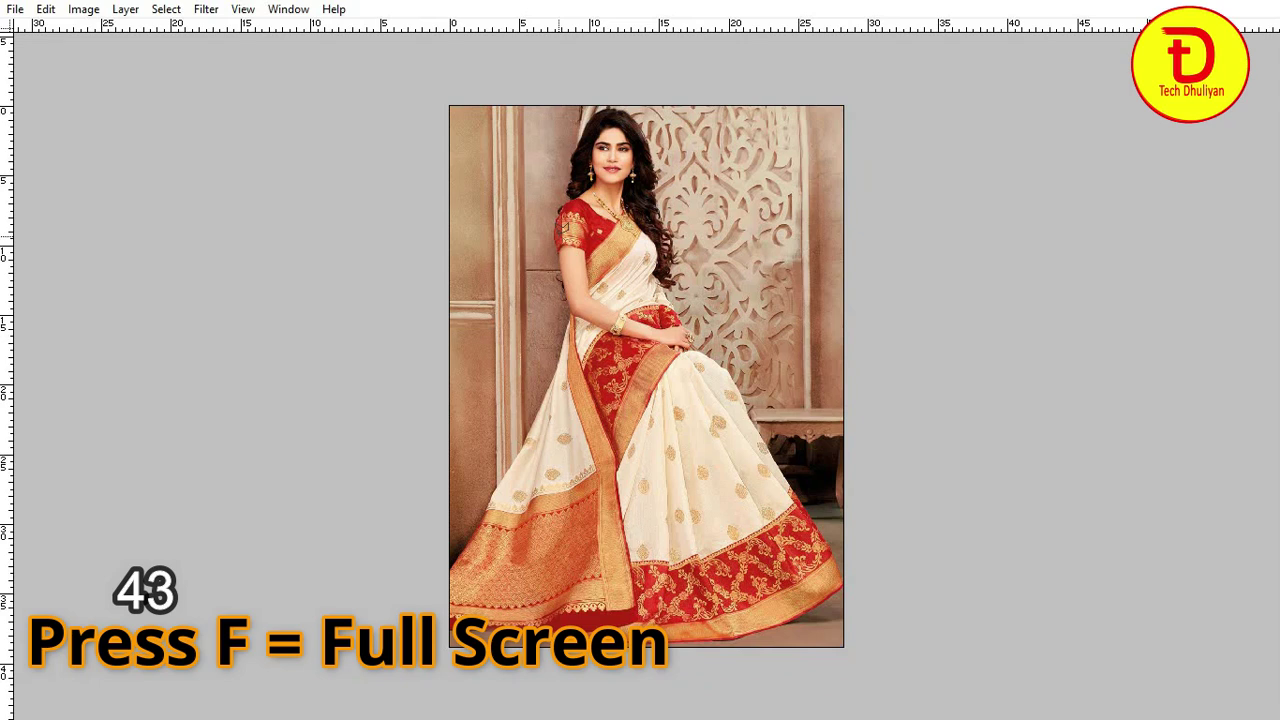
pyautogui.press('f')
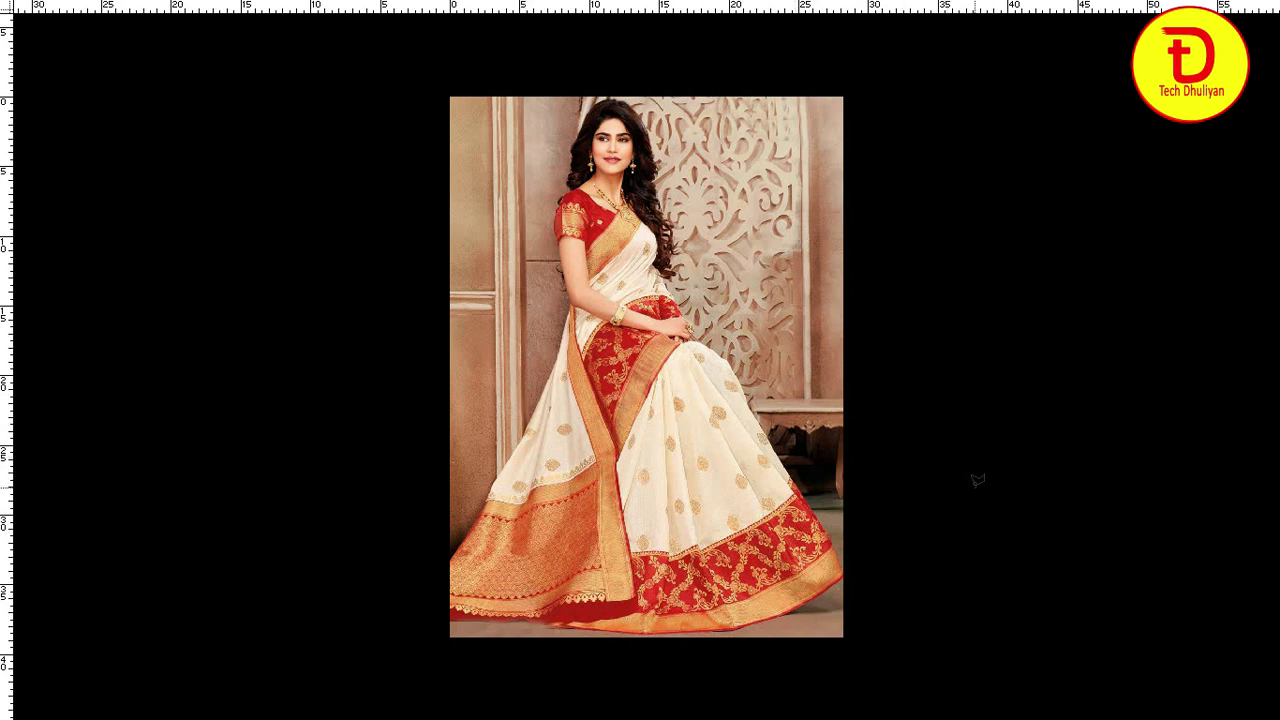
pyautogui.press('f')
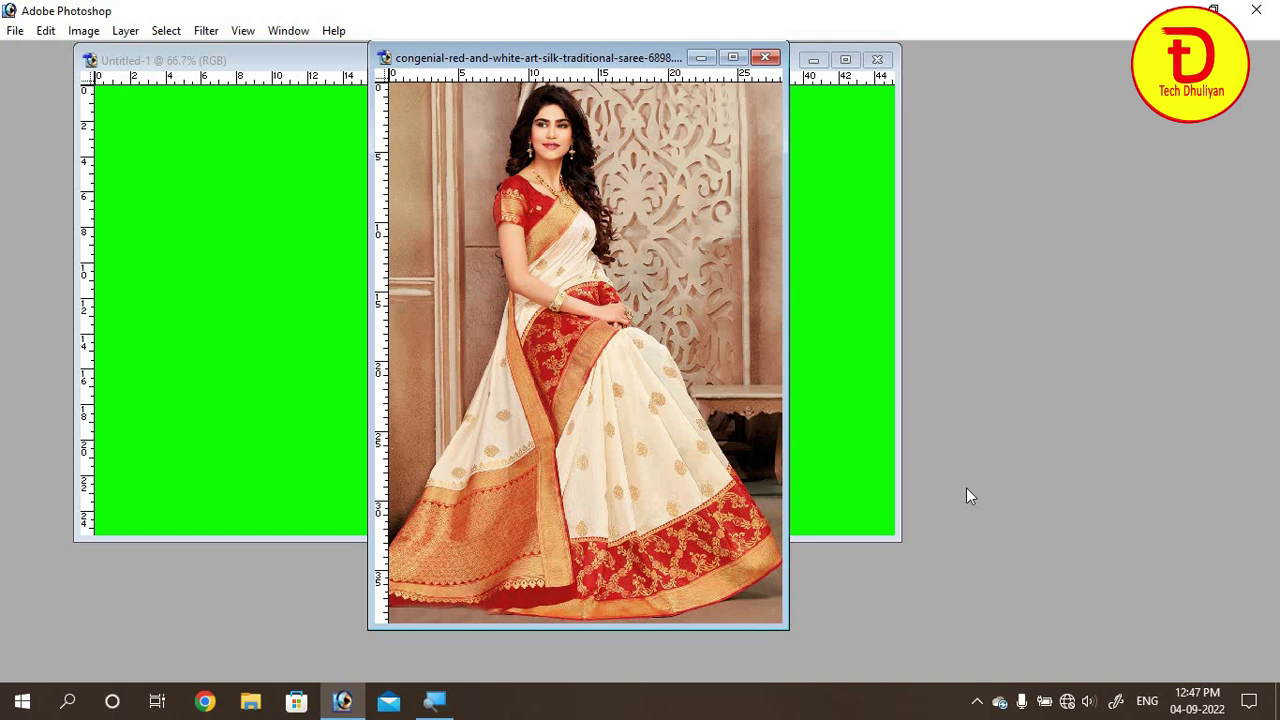
pyautogui.press('Tab')
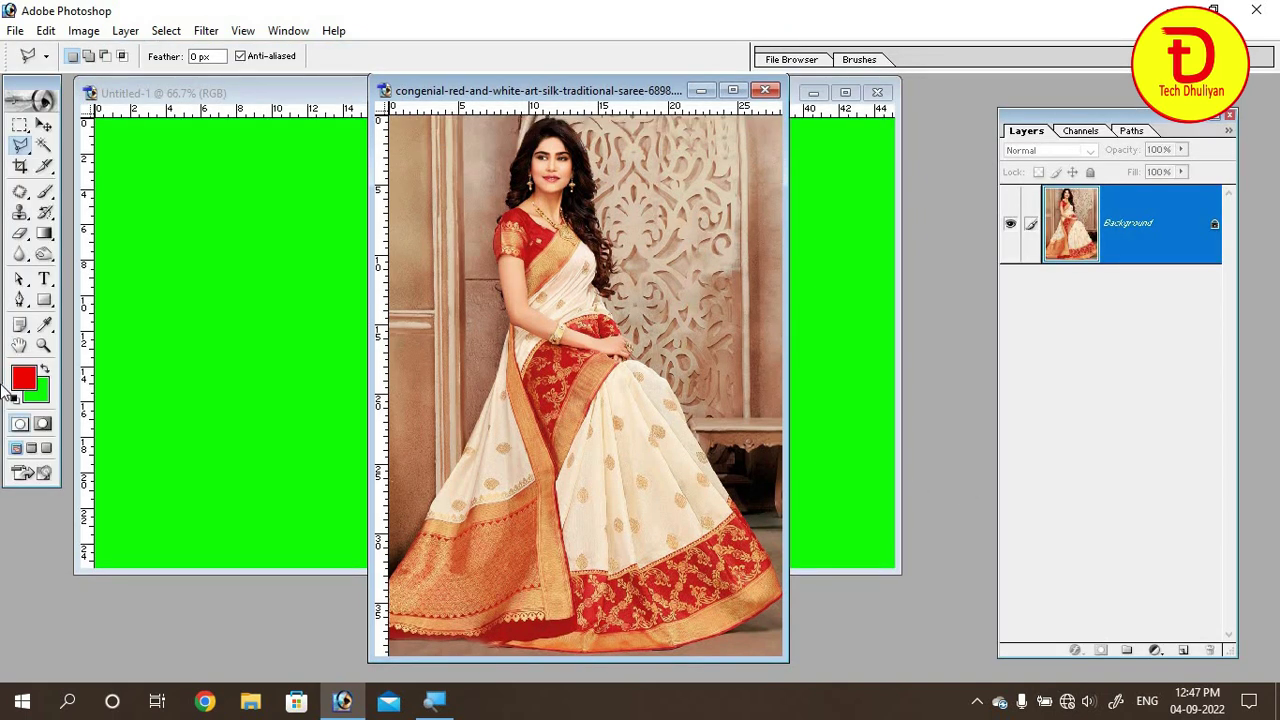
pyautogui.press('Tab')
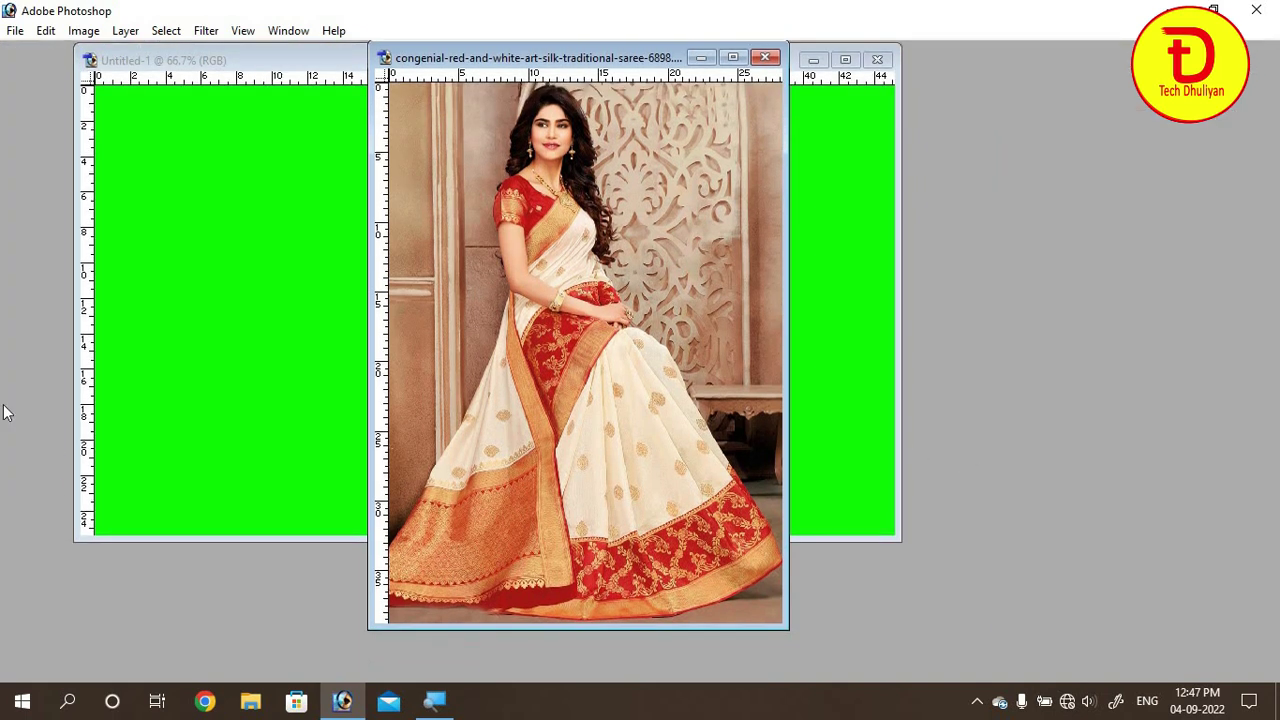
pyautogui.press('Tab')
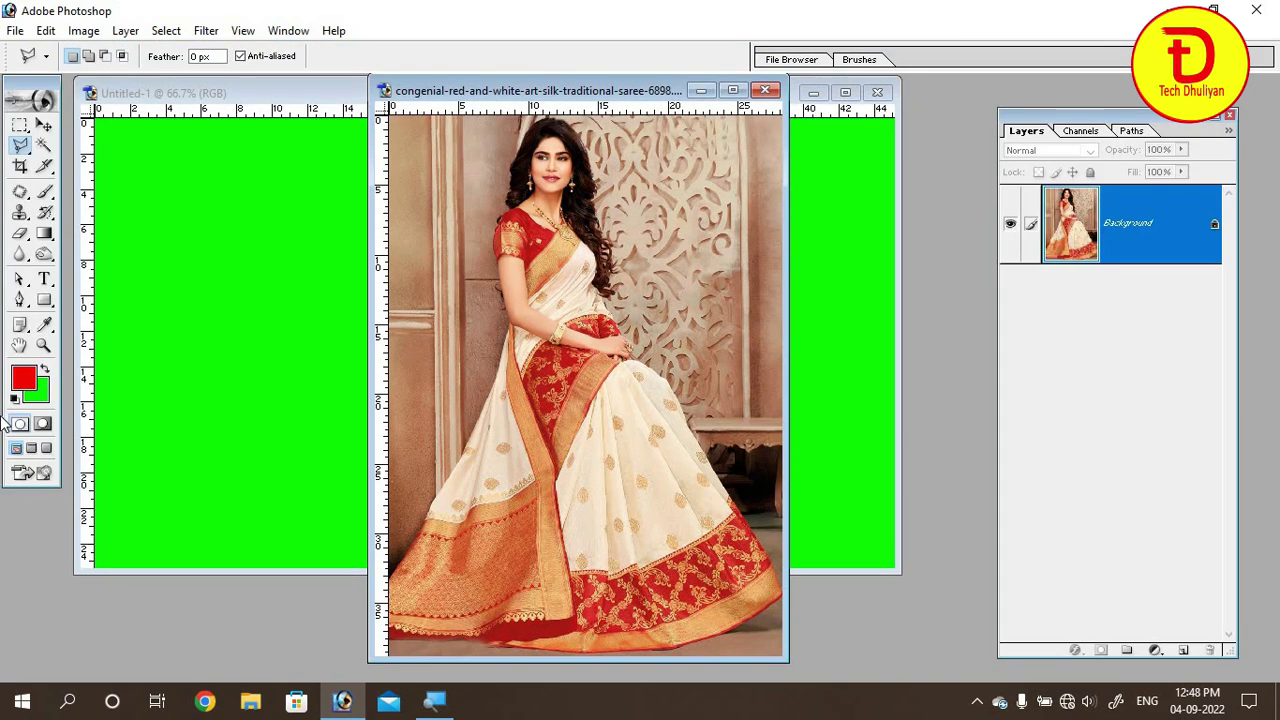
pyautogui.press('Tab')
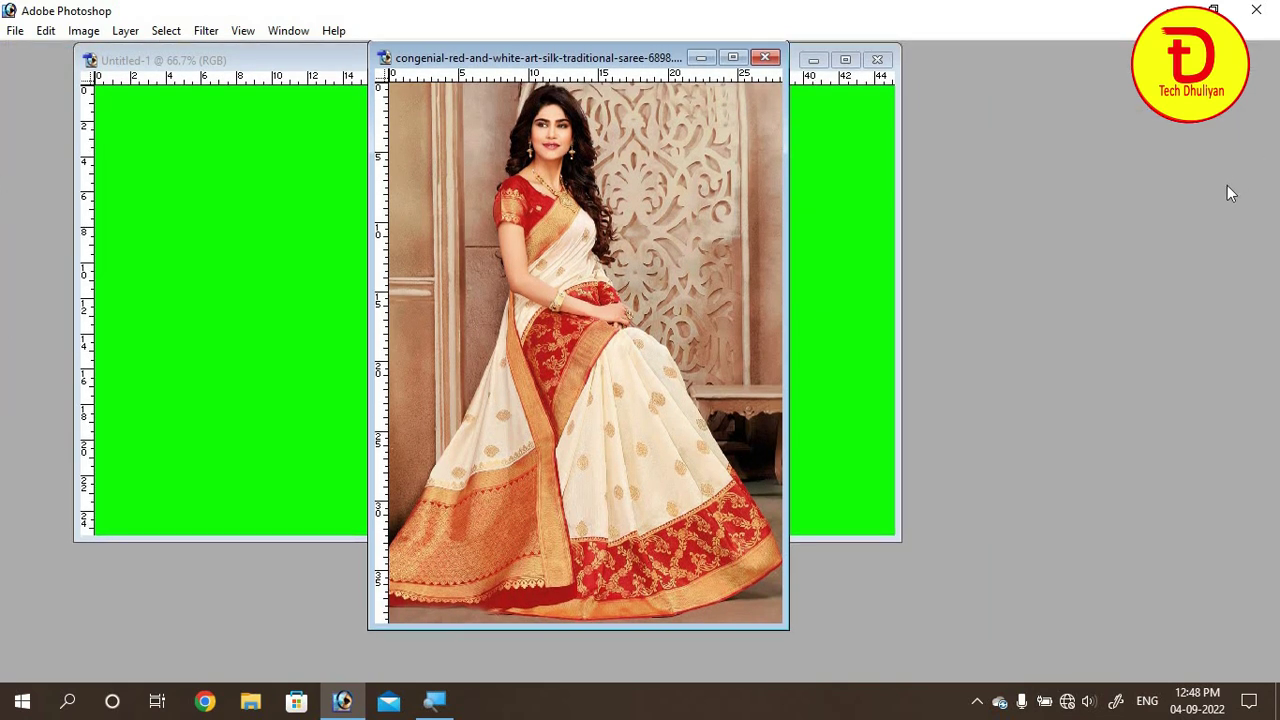
pyautogui.press('Tab')
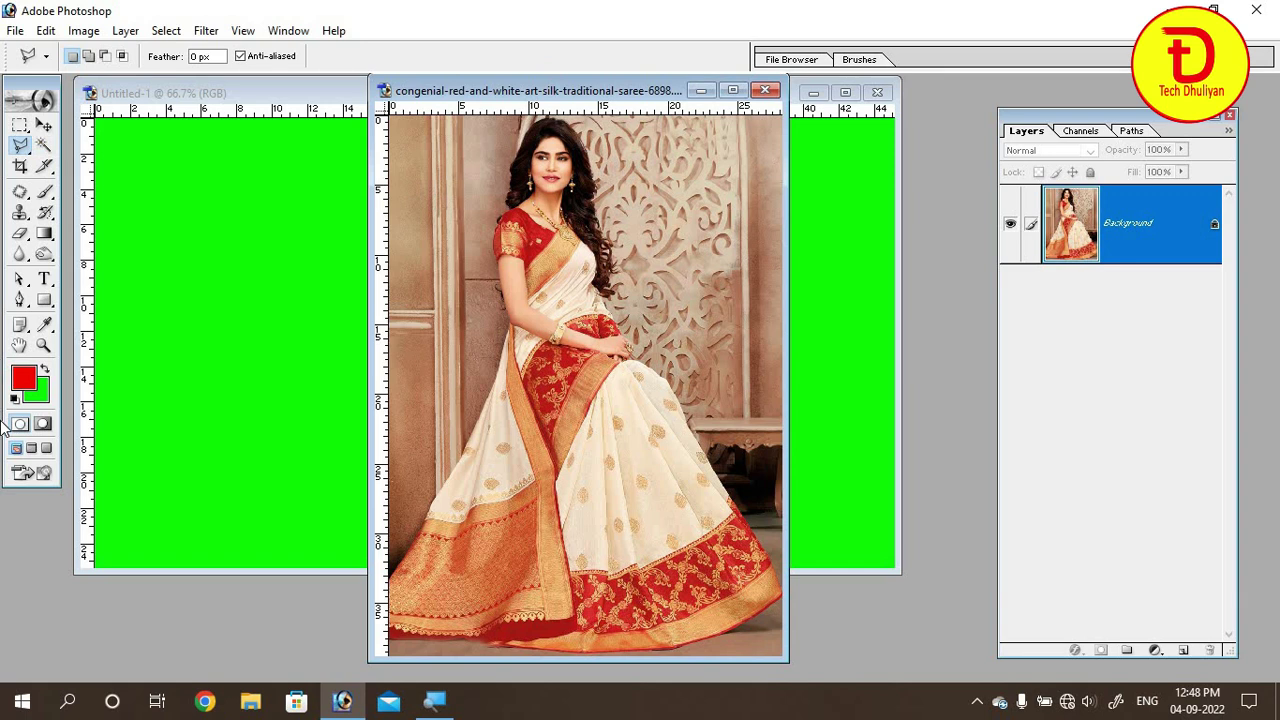
# Repeat grey and black full-screen modes with palettes hidden and shown, then return to standard view.
pyautogui.press('f')
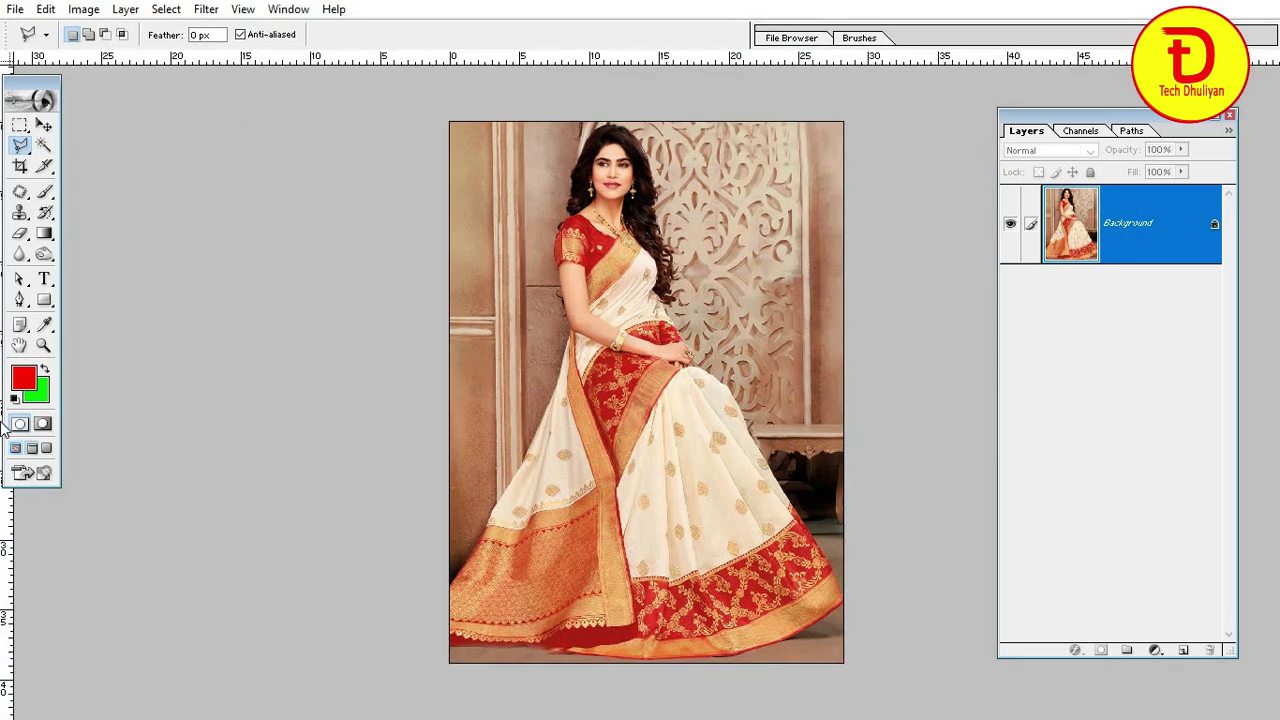
pyautogui.press('f')
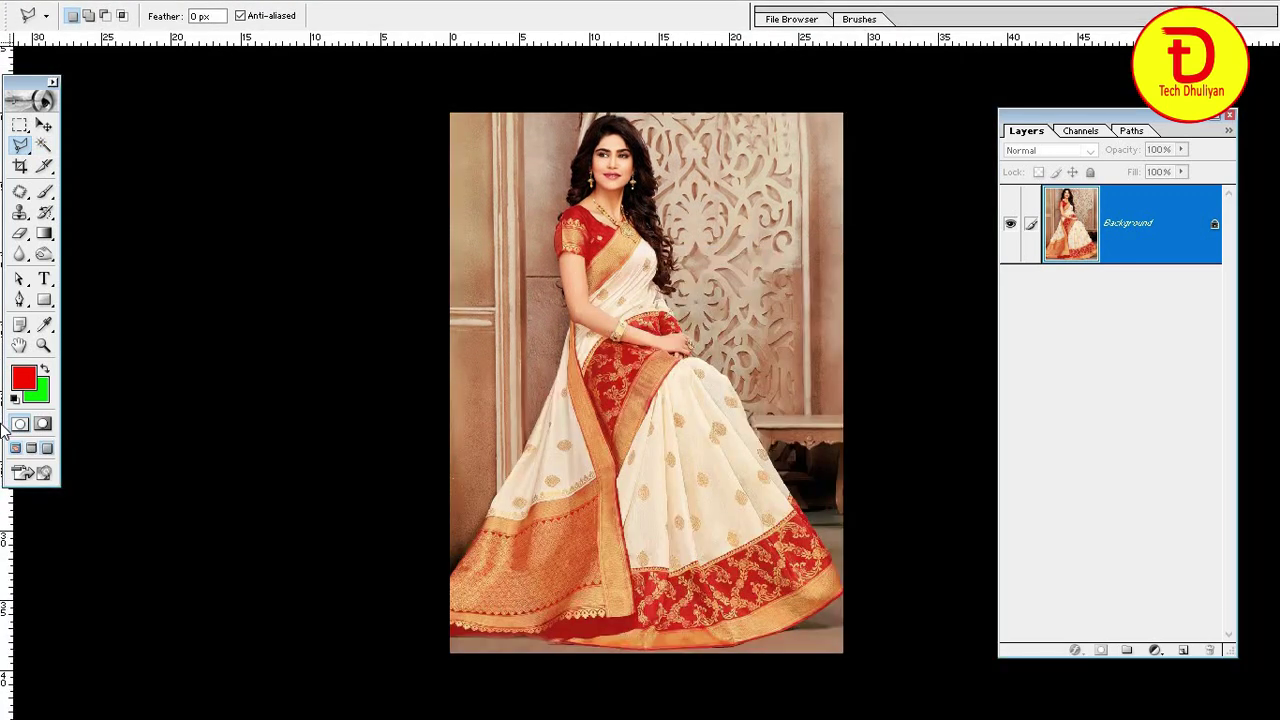
pyautogui.press('Tab')
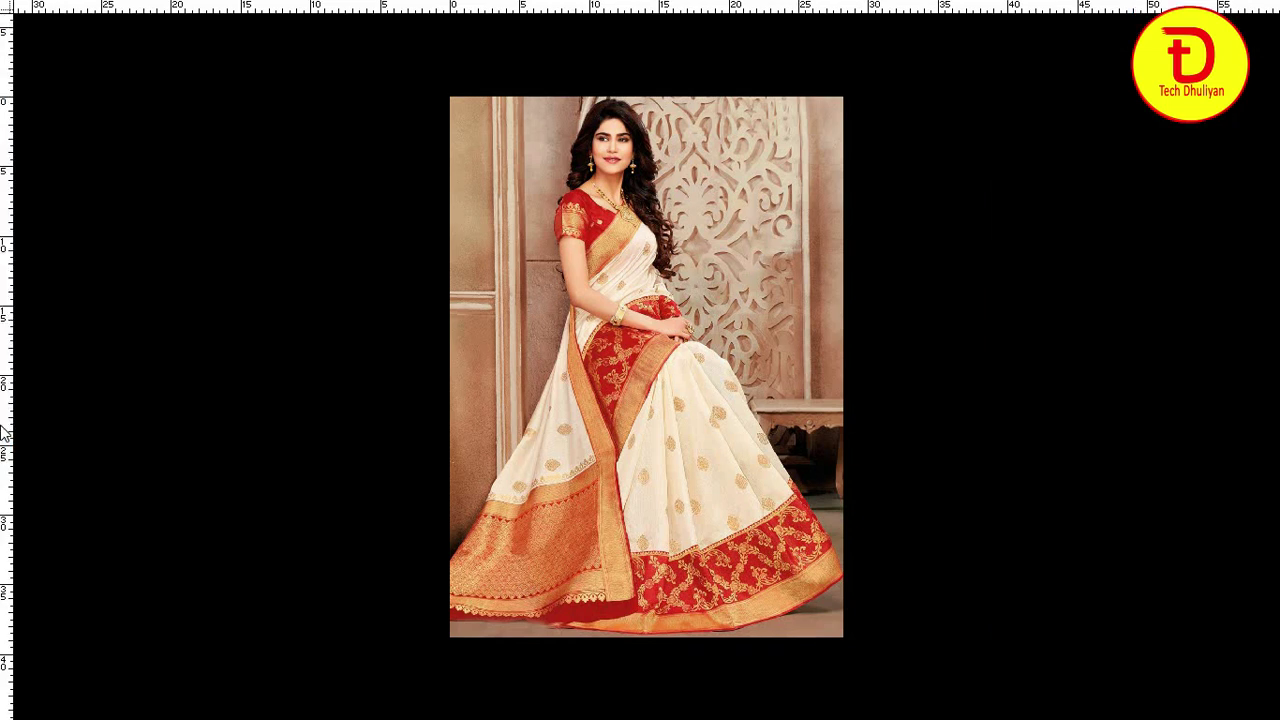
pyautogui.press('Tab')
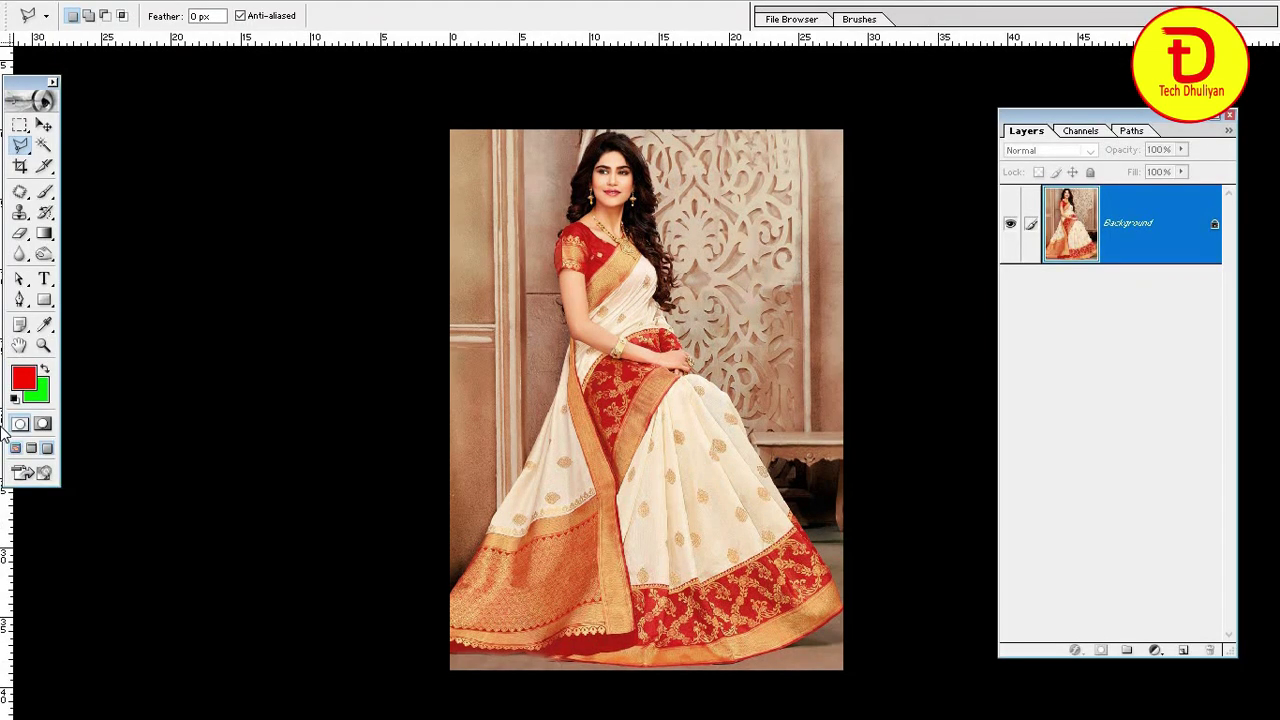
pyautogui.press('f')
pyautogui.press('f')
pyautogui.press('f')
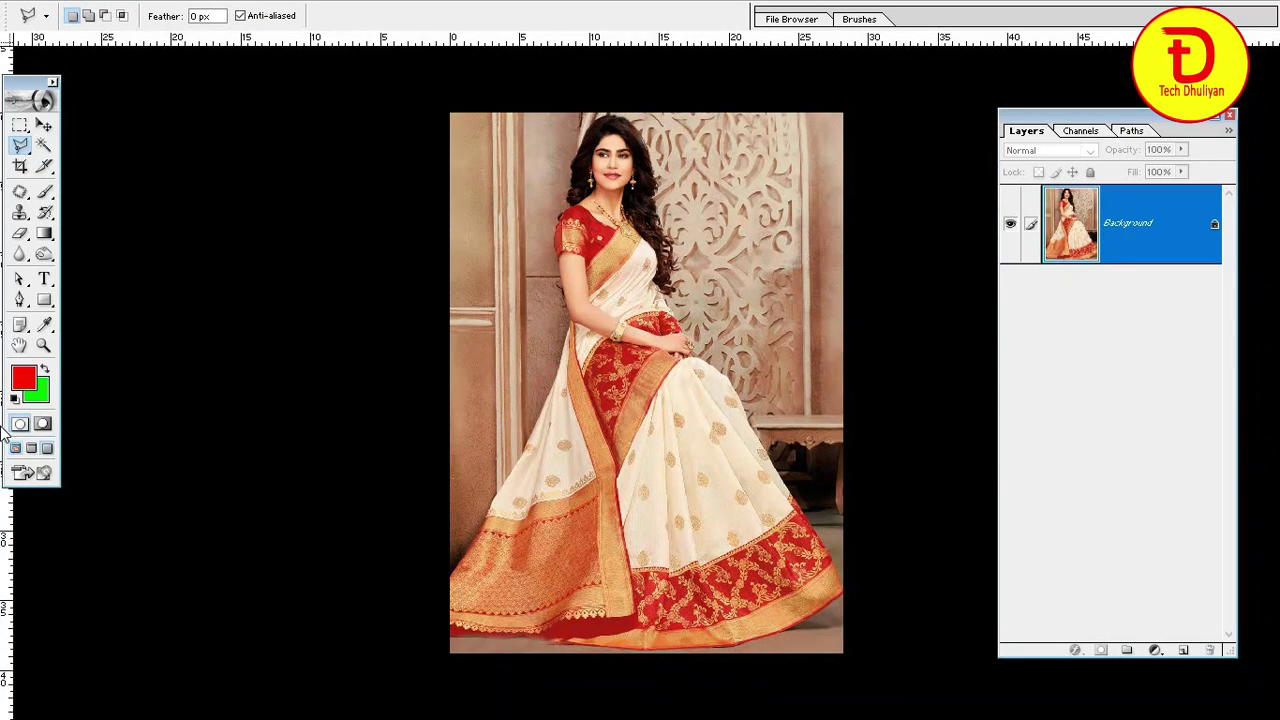
pyautogui.press('f')
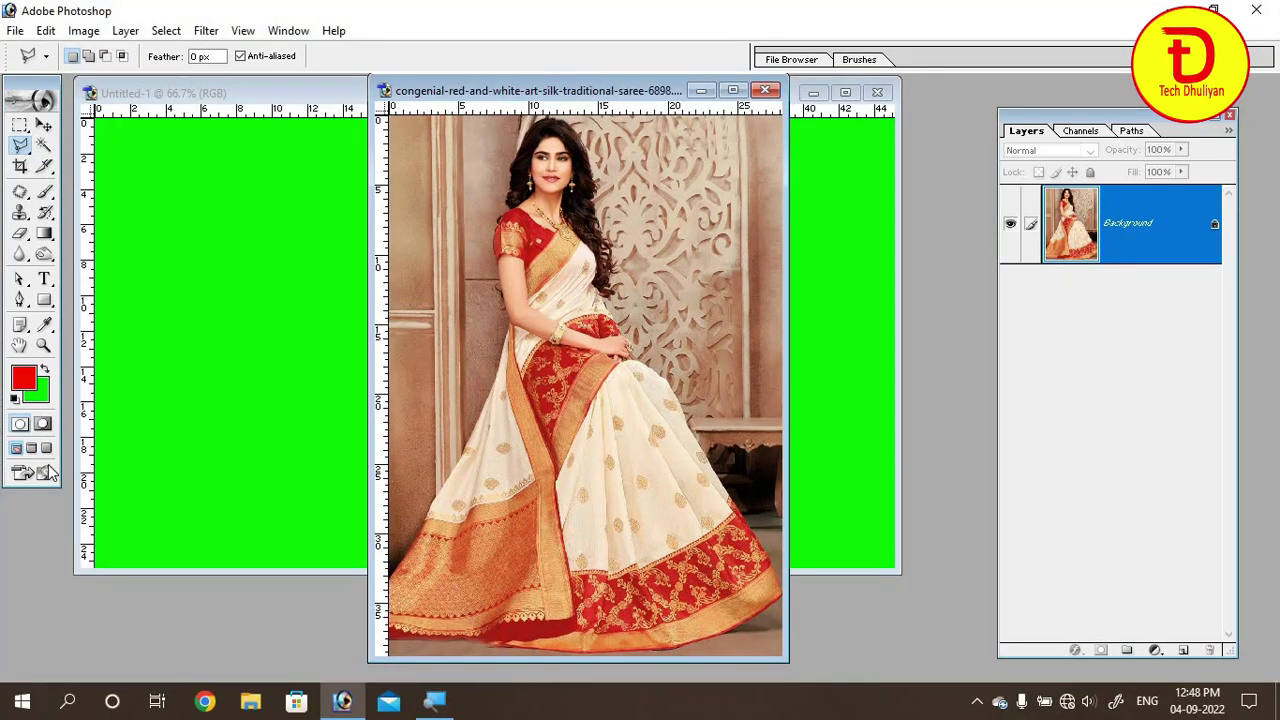
# Select the Brush tool with the Soft Round 27 px preset from the Brushes palette.
pyautogui.click(45, 193)
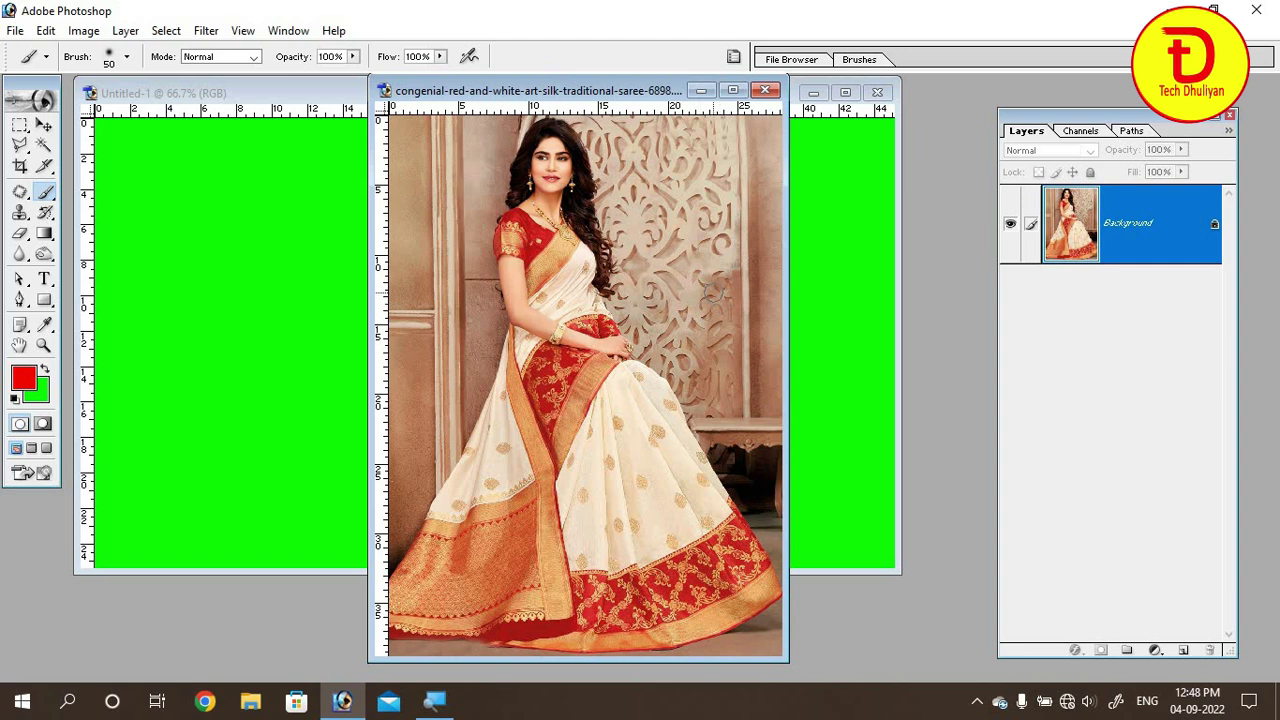
pyautogui.press('F5')
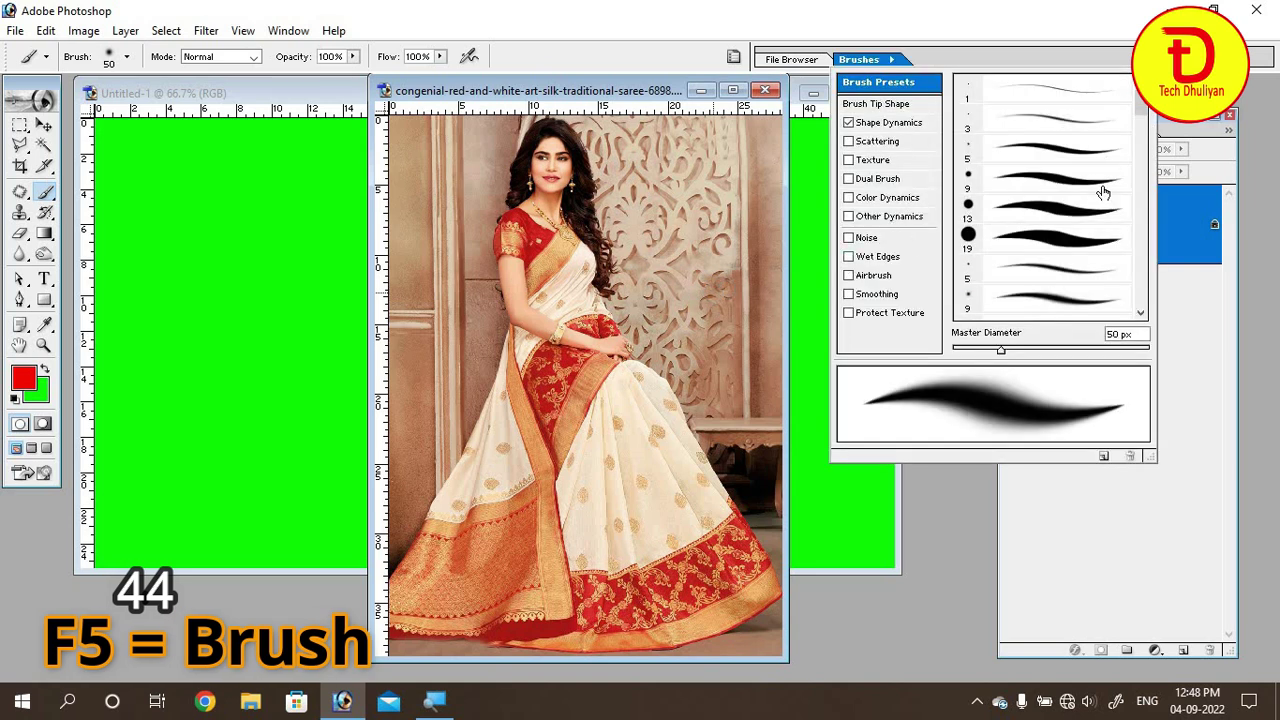
pyautogui.scroll(-2, 1103, 200)
pyautogui.scroll(-2, 1103, 226)
pyautogui.scroll(-1, 1086, 251)
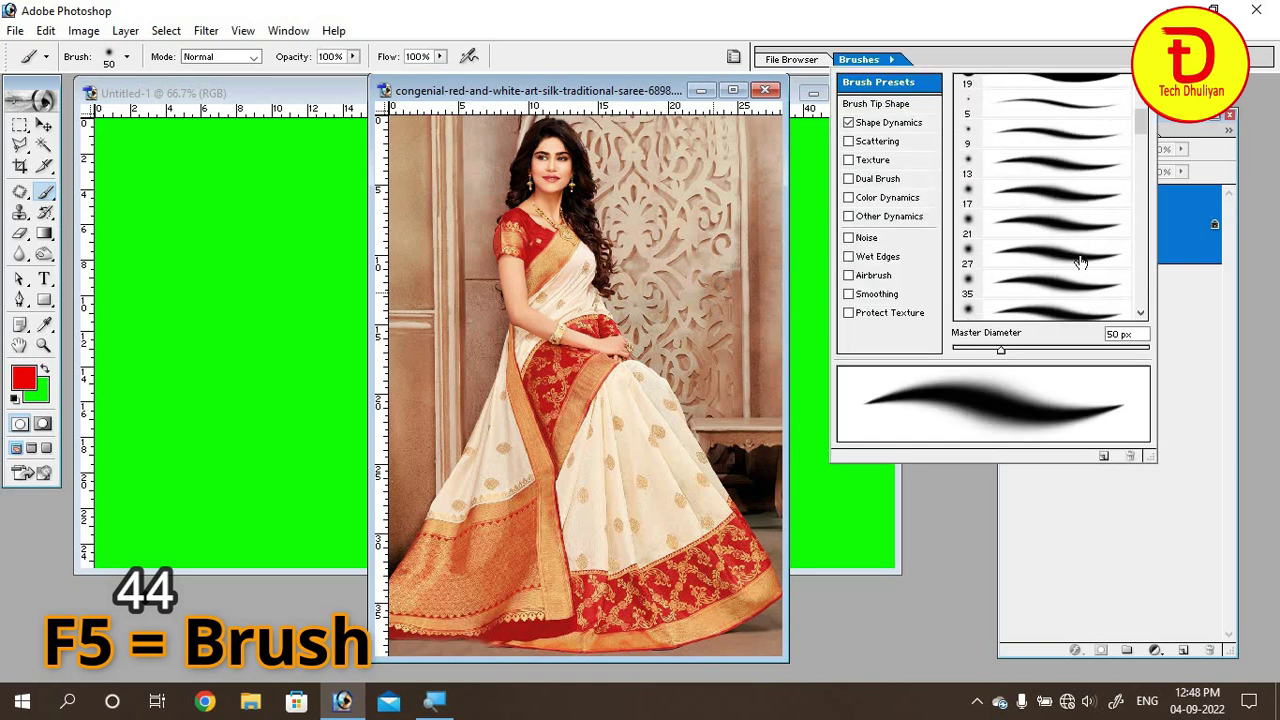
pyautogui.click(1081, 262)
pyautogui.doubleClick(1081, 262)
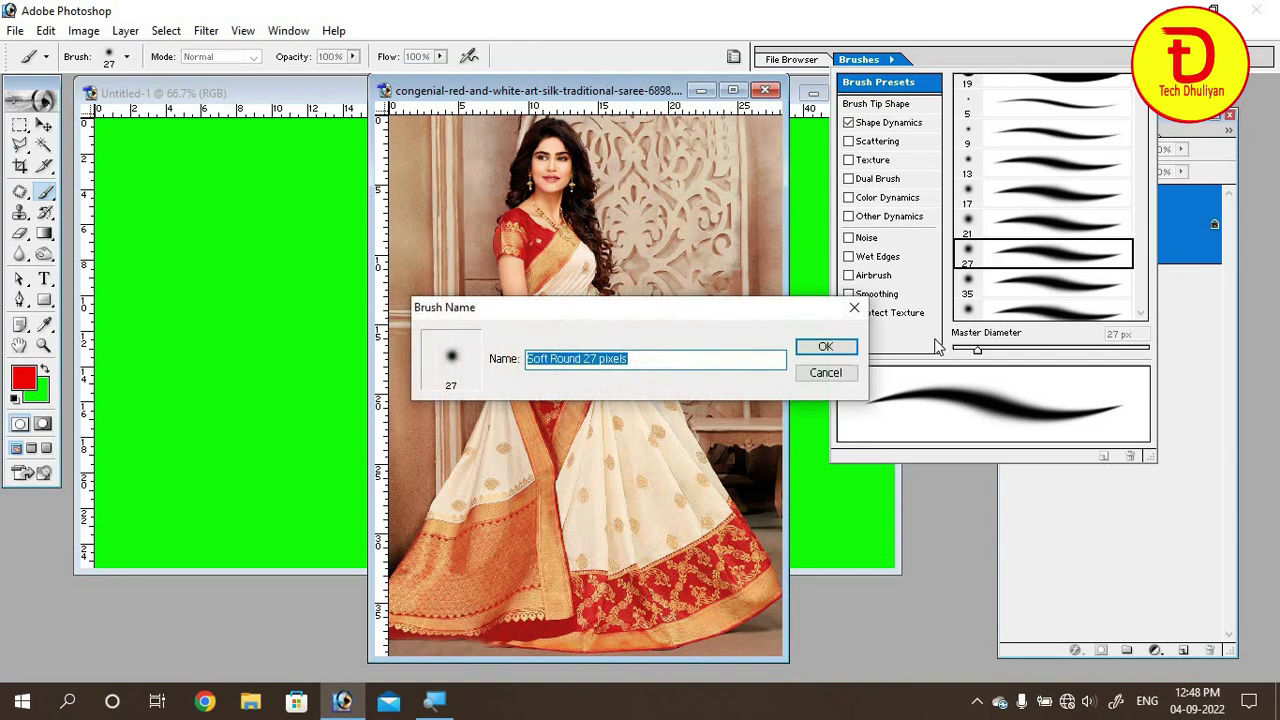
pyautogui.click(854, 307)
pyautogui.press('F5')
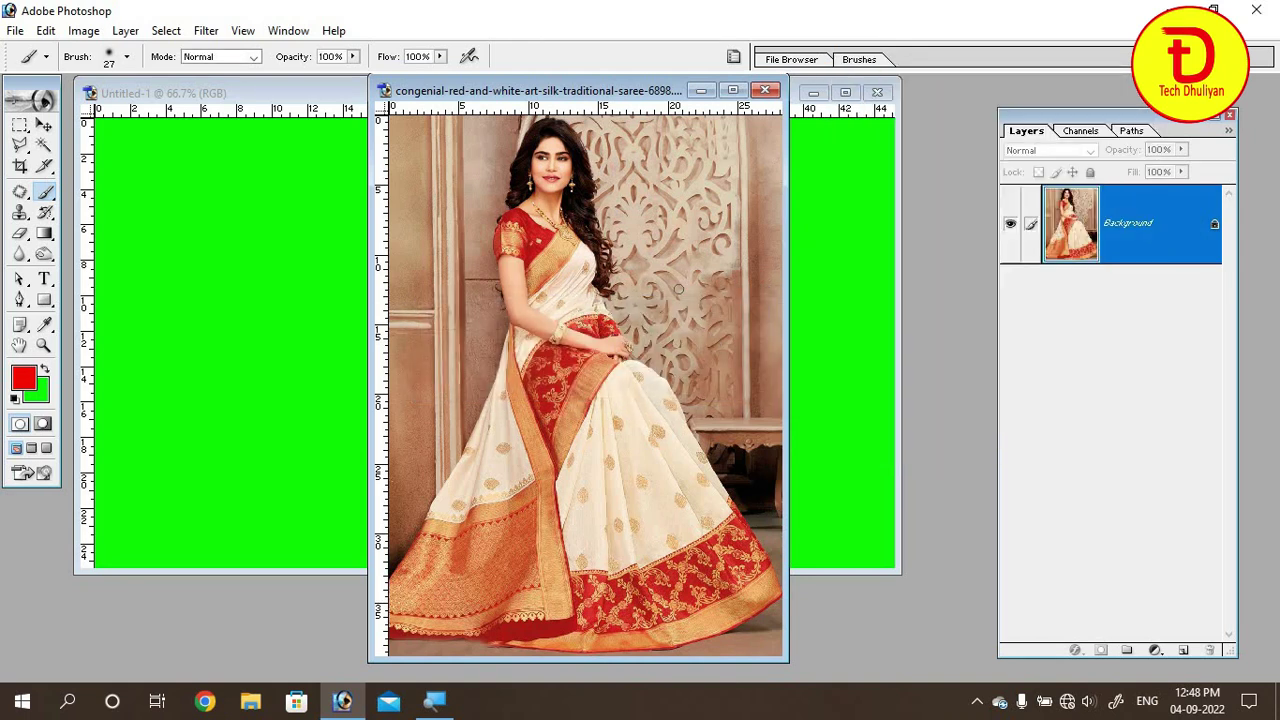
pyautogui.click(19, 253)
# Blur a stretch of the photo and erase a streak down the woman's chest.
pyautogui.moveTo(548, 150); pyautogui.dragTo(558, 248)
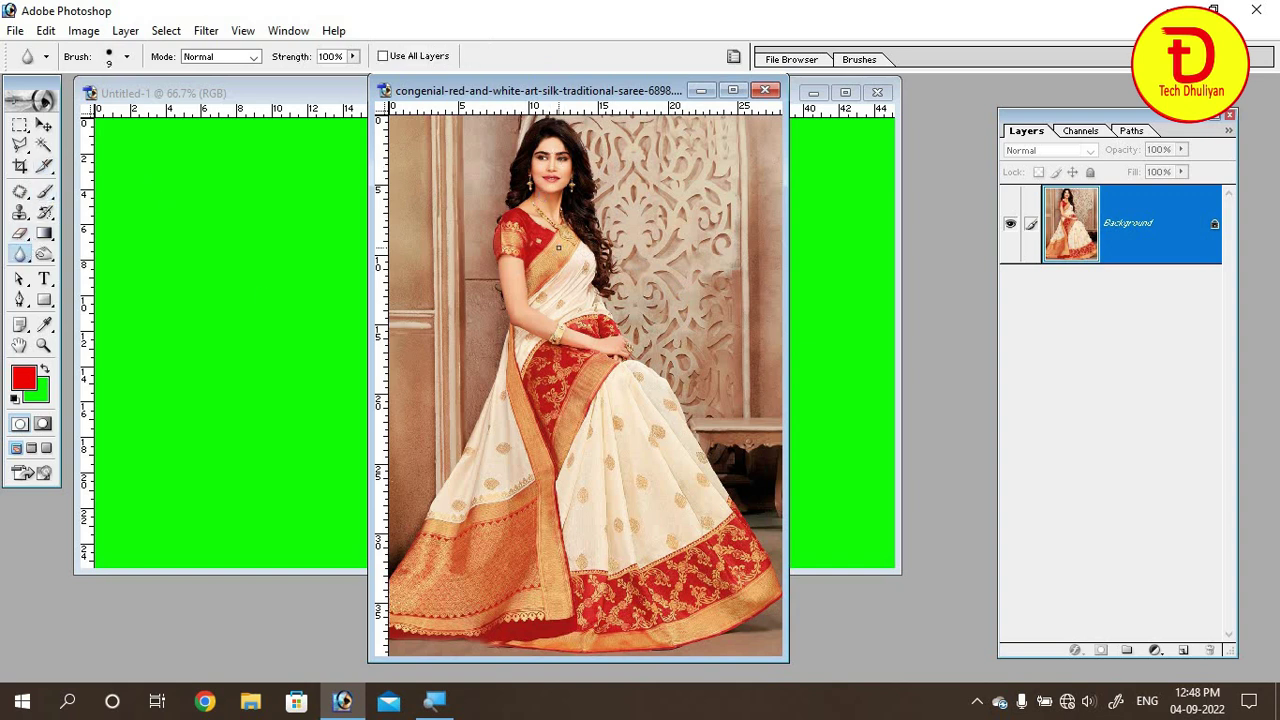
pyautogui.click(20, 234)
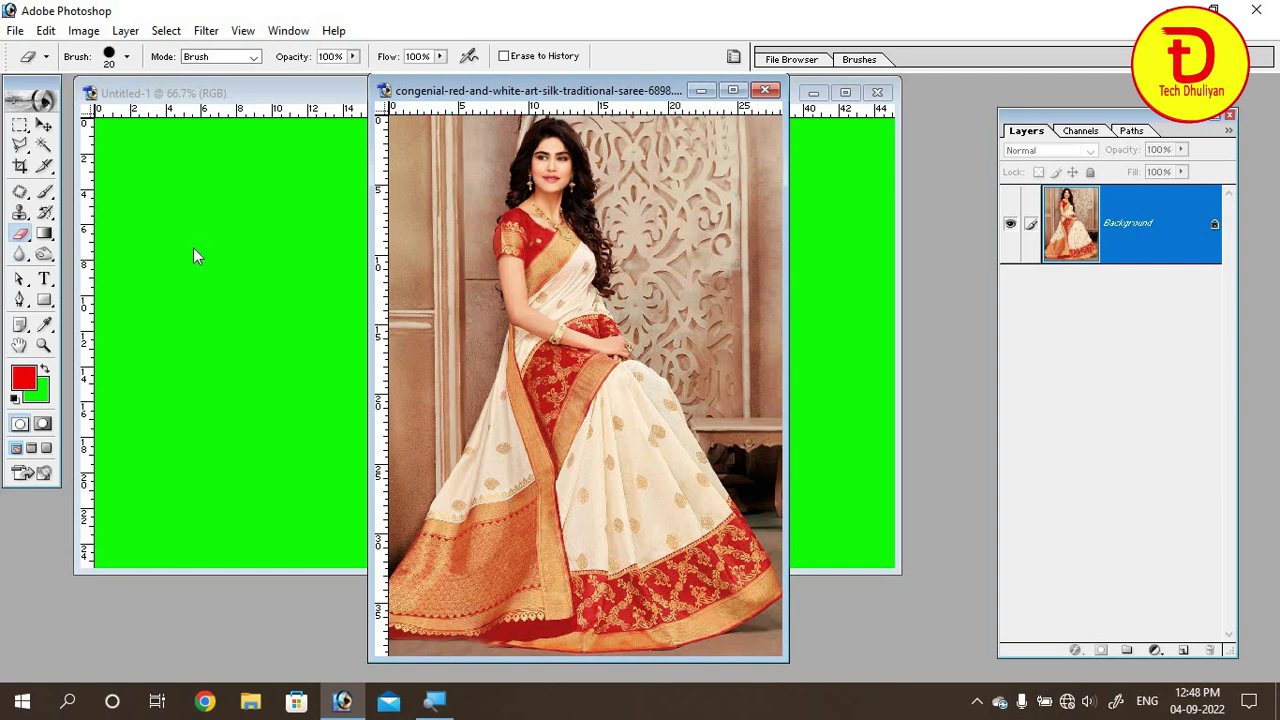
pyautogui.moveTo(537, 210); pyautogui.dragTo(487, 328)
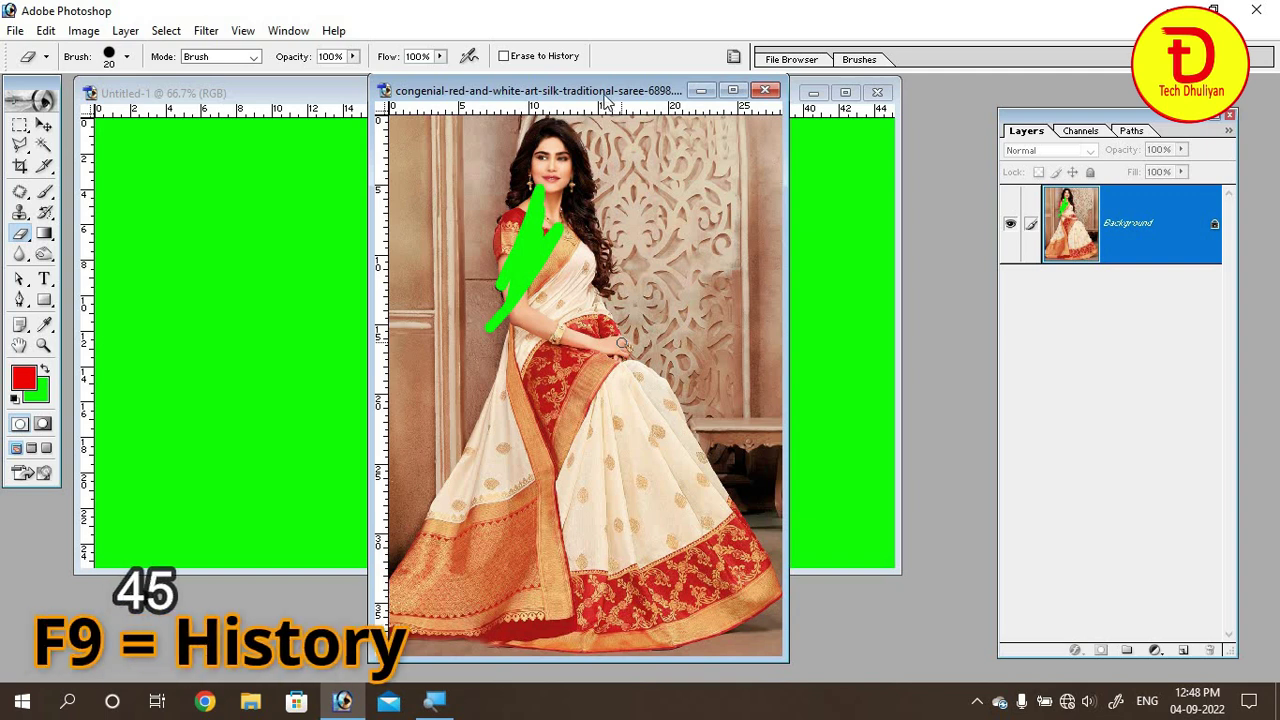
# Open the History palette with F9, moving it left and enlarging it.
pyautogui.moveTo(609, 92); pyautogui.dragTo(396, 109)
pyautogui.press('F9')
pyautogui.moveTo(1148, 289)
pyautogui.mouseDown()
pyautogui.moveTo(1002, 289)
pyautogui.moveTo(972, 276)
pyautogui.mouseUp()
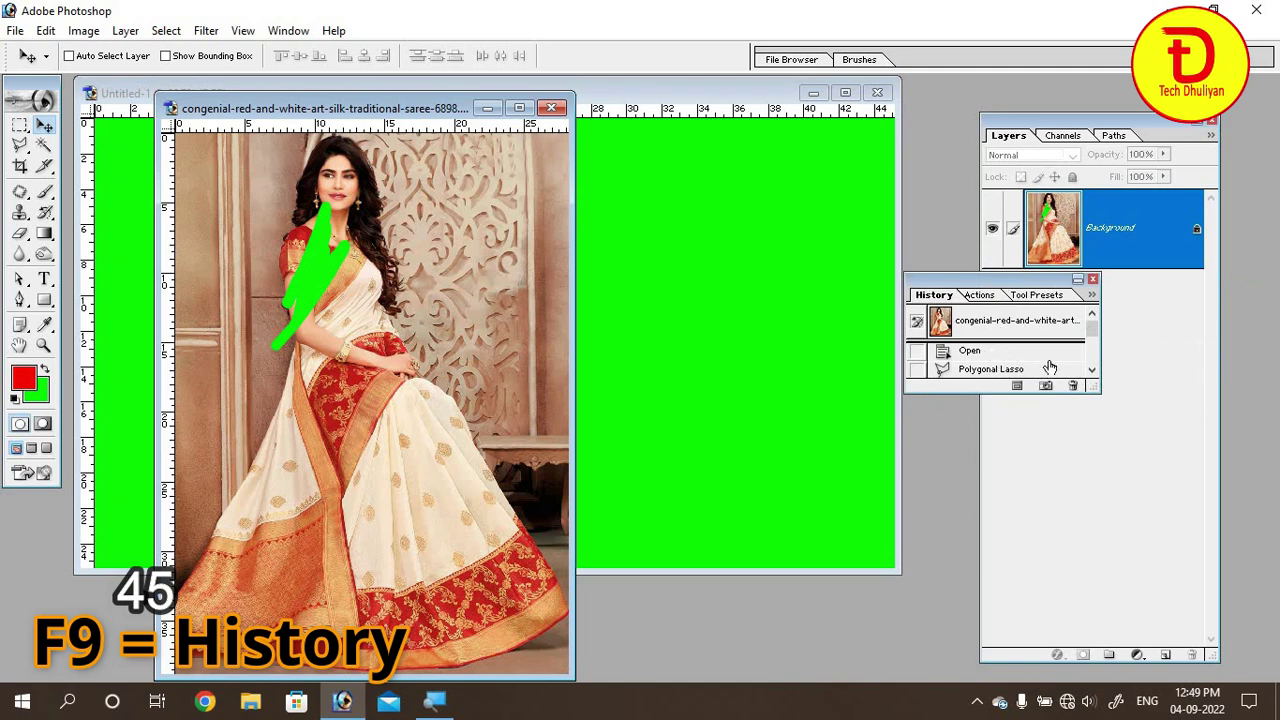
pyautogui.moveTo(1096, 390); pyautogui.dragTo(1179, 557)
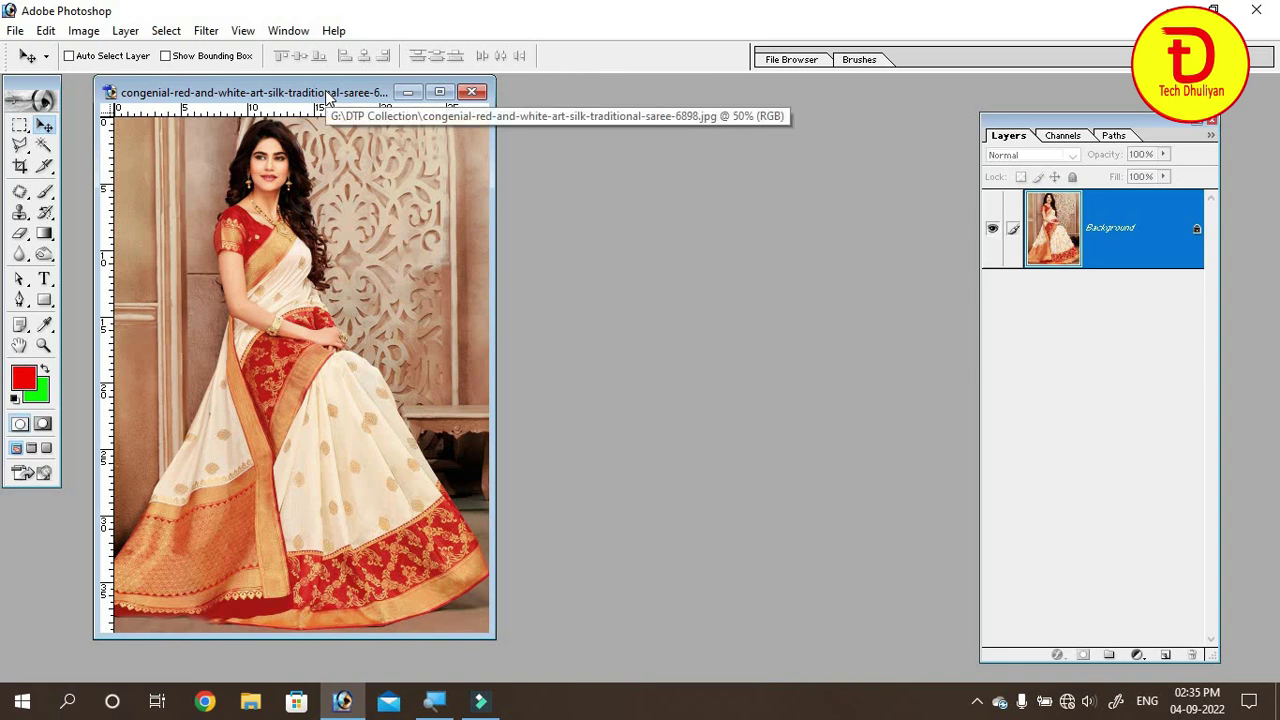
# View the red, green and blue channels individually, then return to the RGB composite with Ctrl+~.
pyautogui.moveTo(328, 97); pyautogui.dragTo(389, 104)
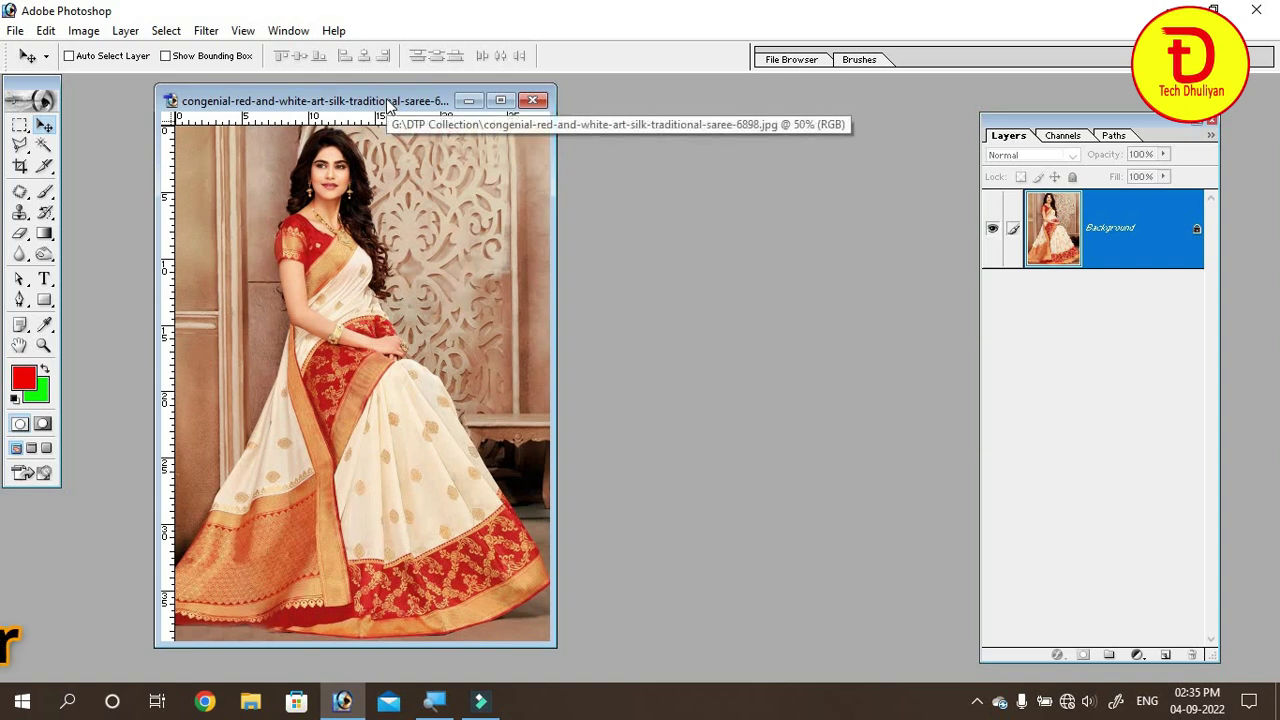
pyautogui.hotkey('ctrl', '1')
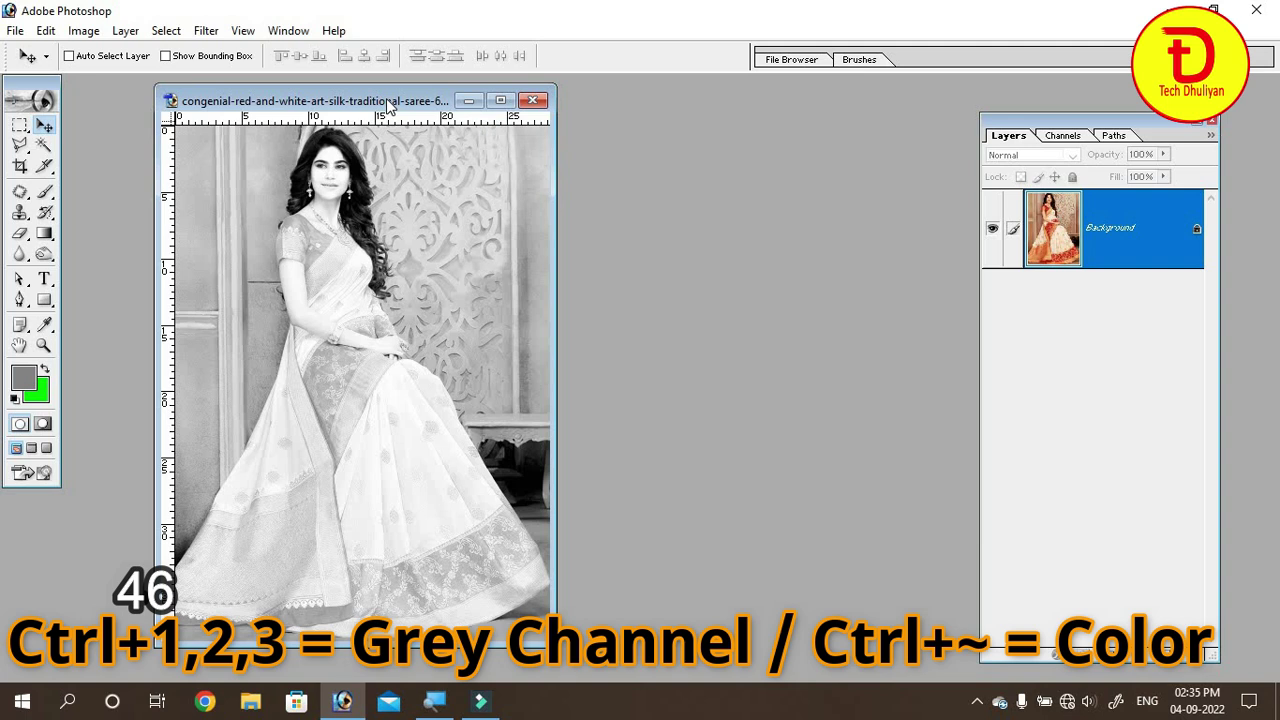
pyautogui.hotkey('ctrl', '2')
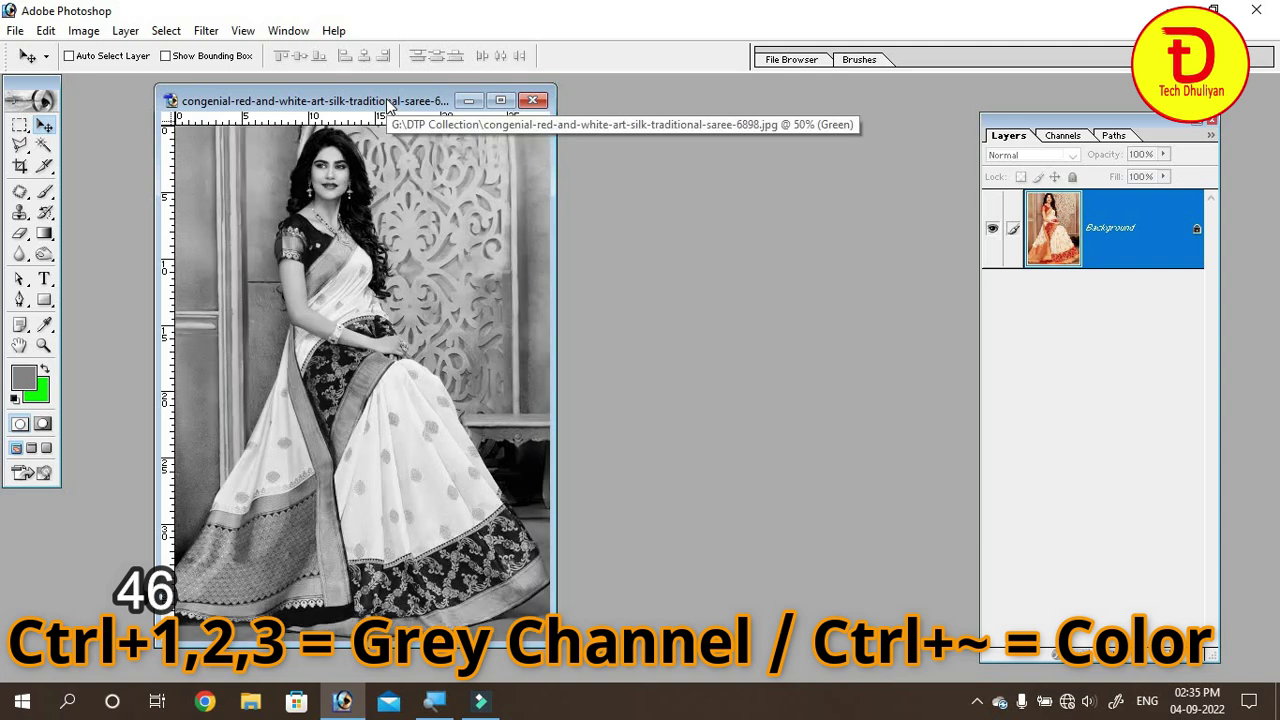
pyautogui.hotkey('ctrl', '3')
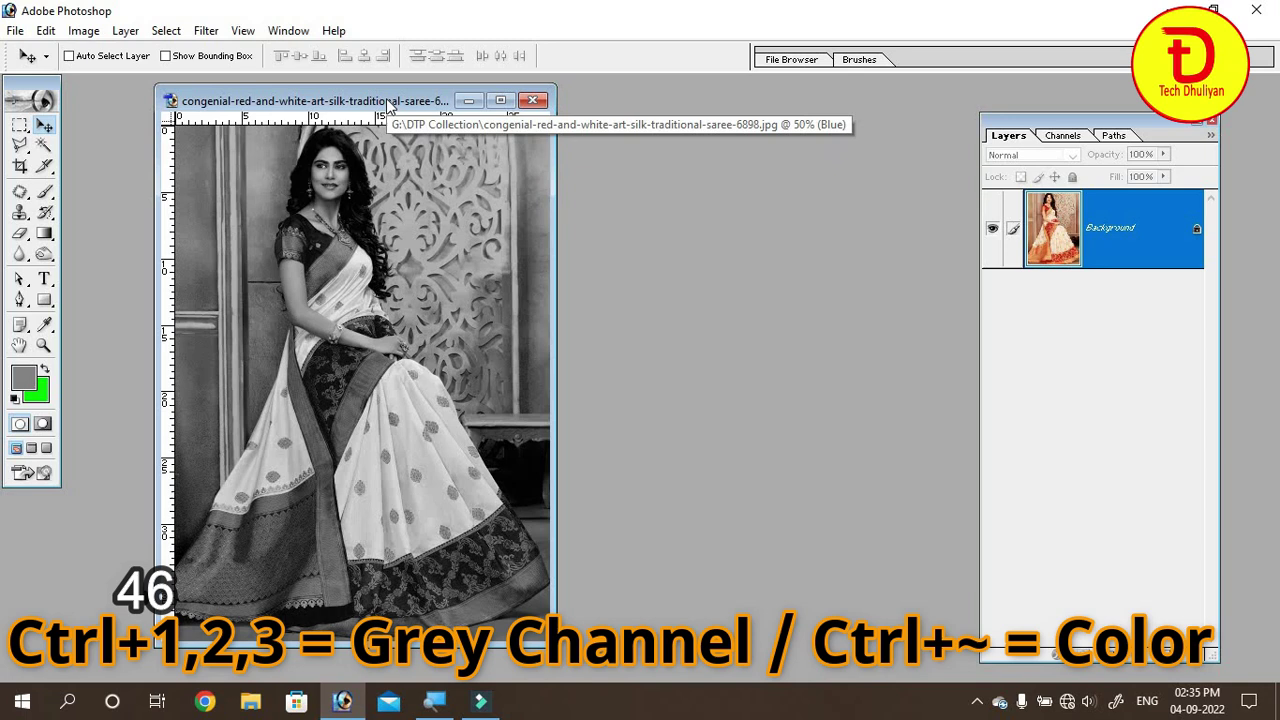
pyautogui.hotkey('ctrl', '1')
pyautogui.hotkey('ctrl', '2')
pyautogui.hotkey('ctrl', '3')
pyautogui.hotkey('ctrl', '2')
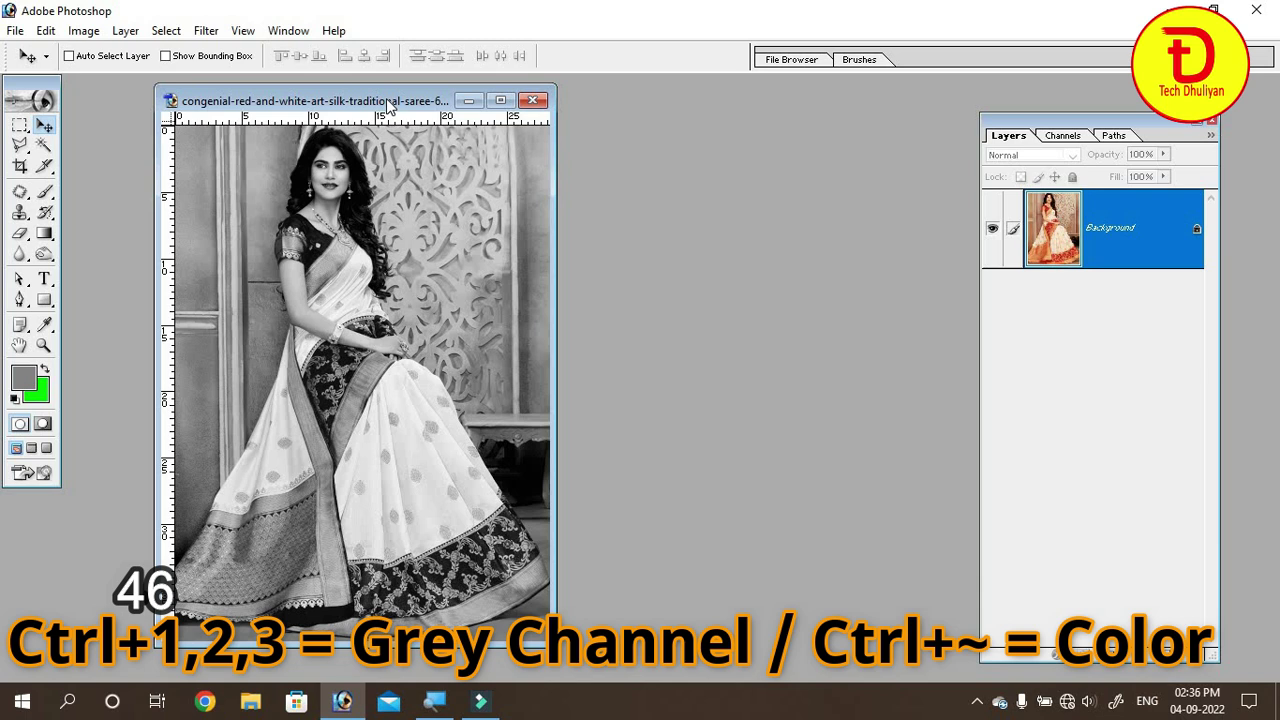
pyautogui.hotkey('ctrl', '`')
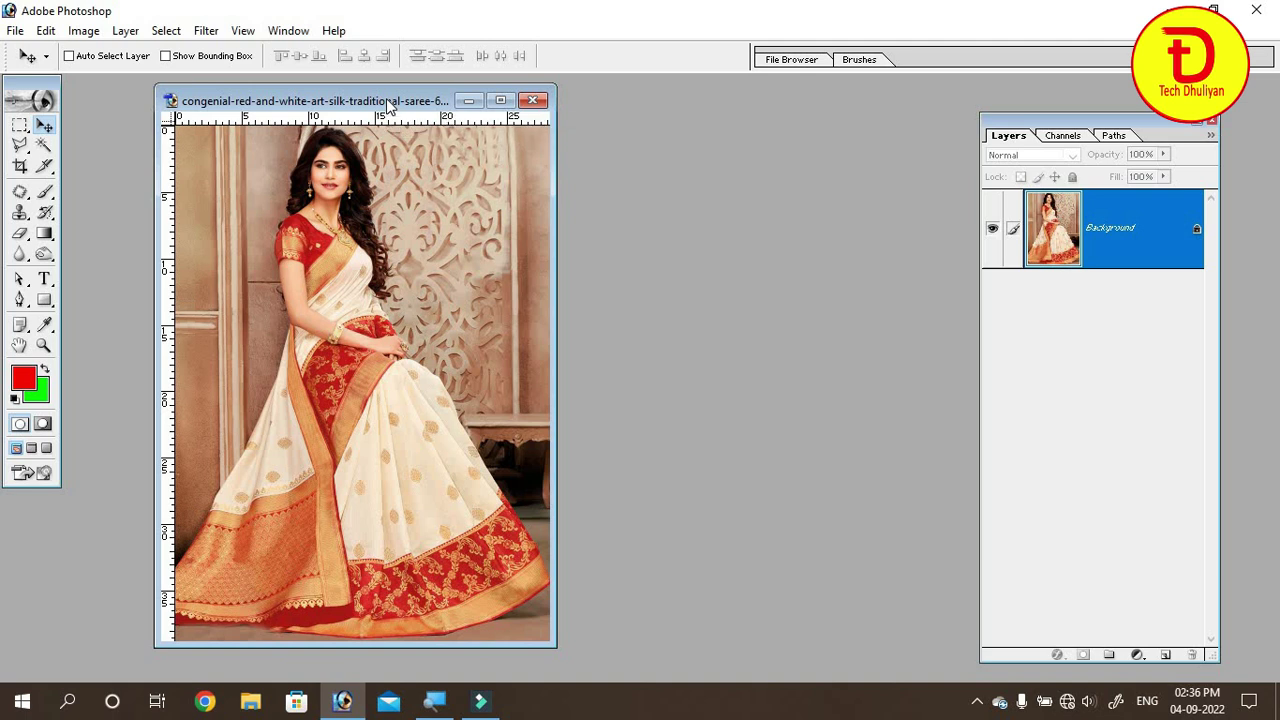
# Create a new blank 1280x720 document from File > New.
pyautogui.click(15, 30)
pyautogui.click(30, 52)
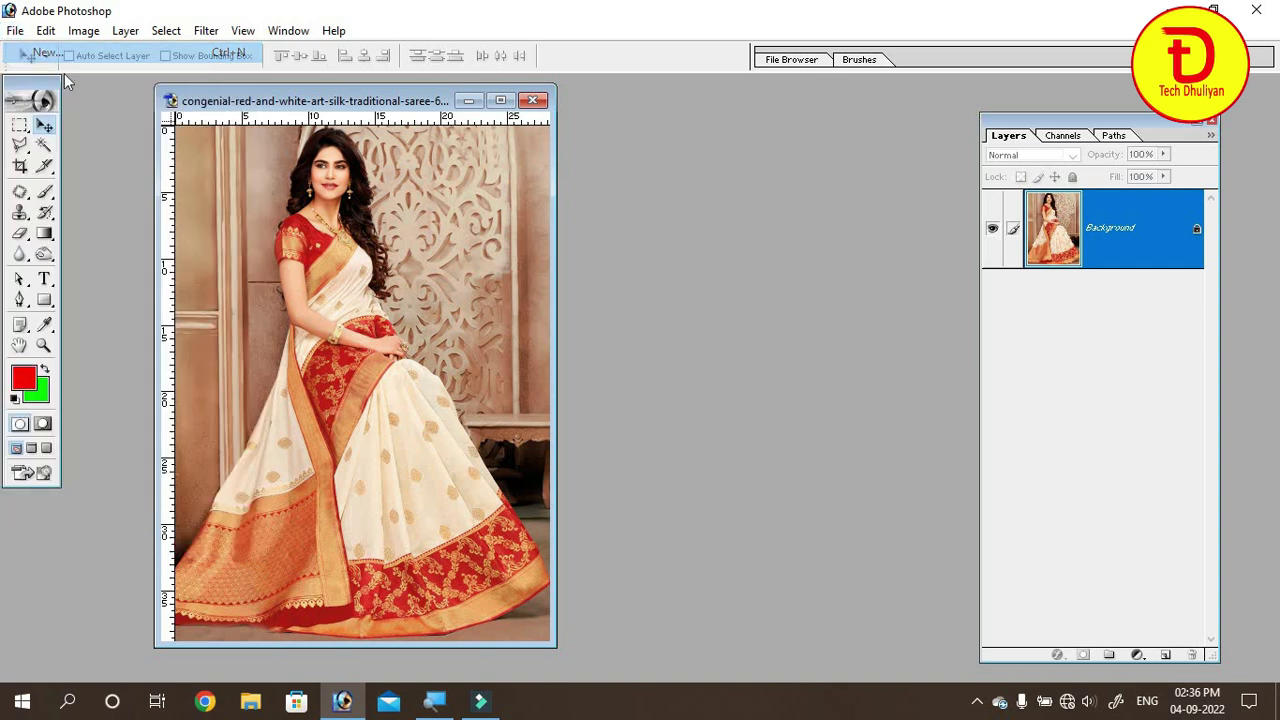
pyautogui.click(820, 178)
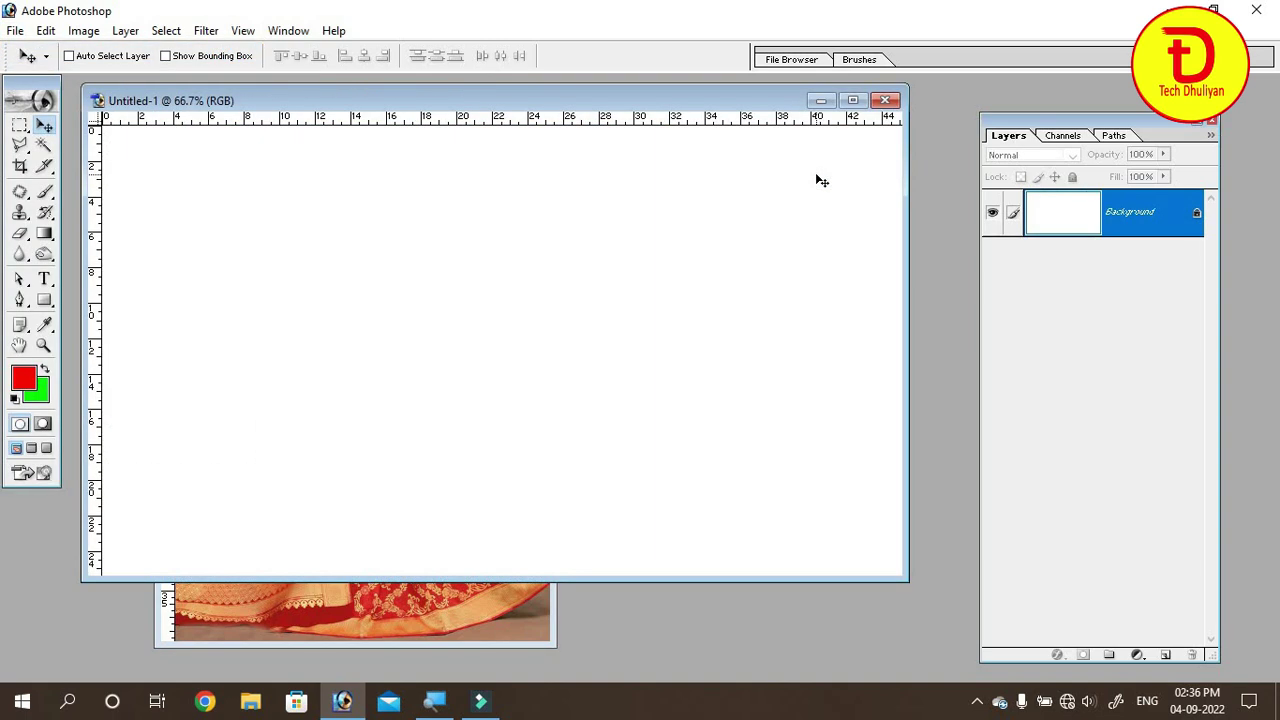
# Type 'Adobe Photoshop' near the canvas's upper left and select the text.
pyautogui.click(44, 279)
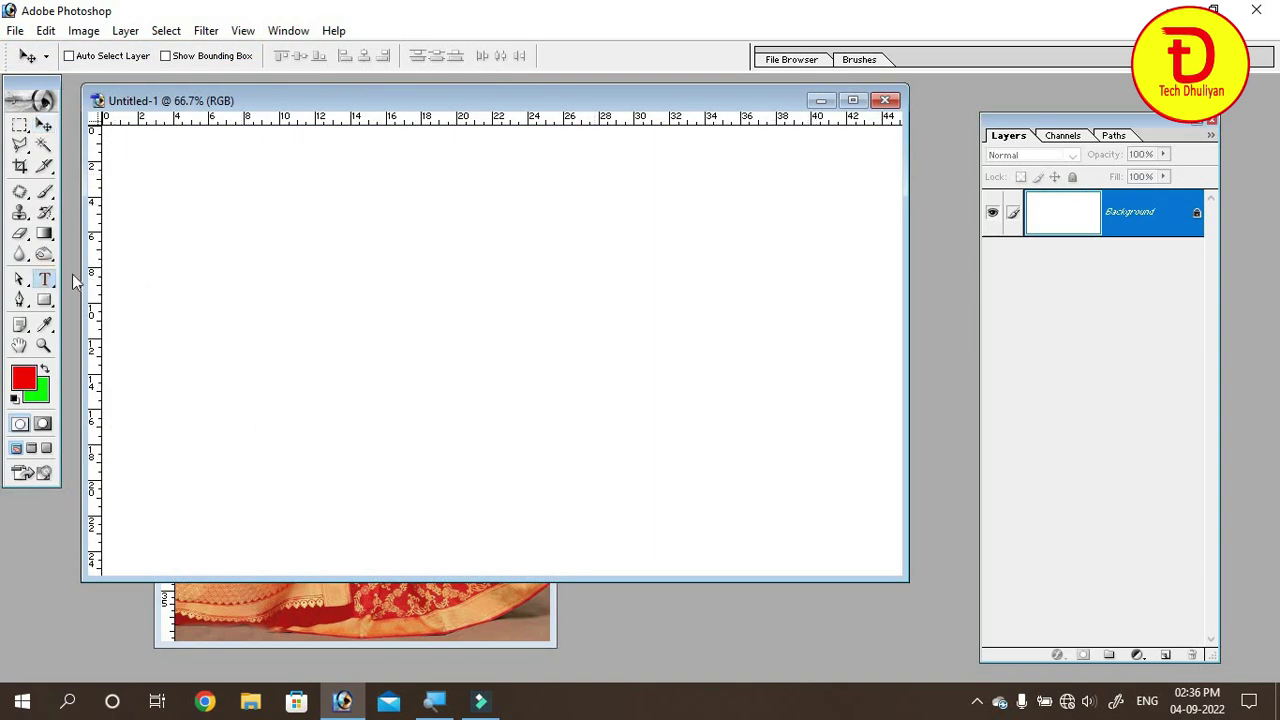
pyautogui.click(185, 245)
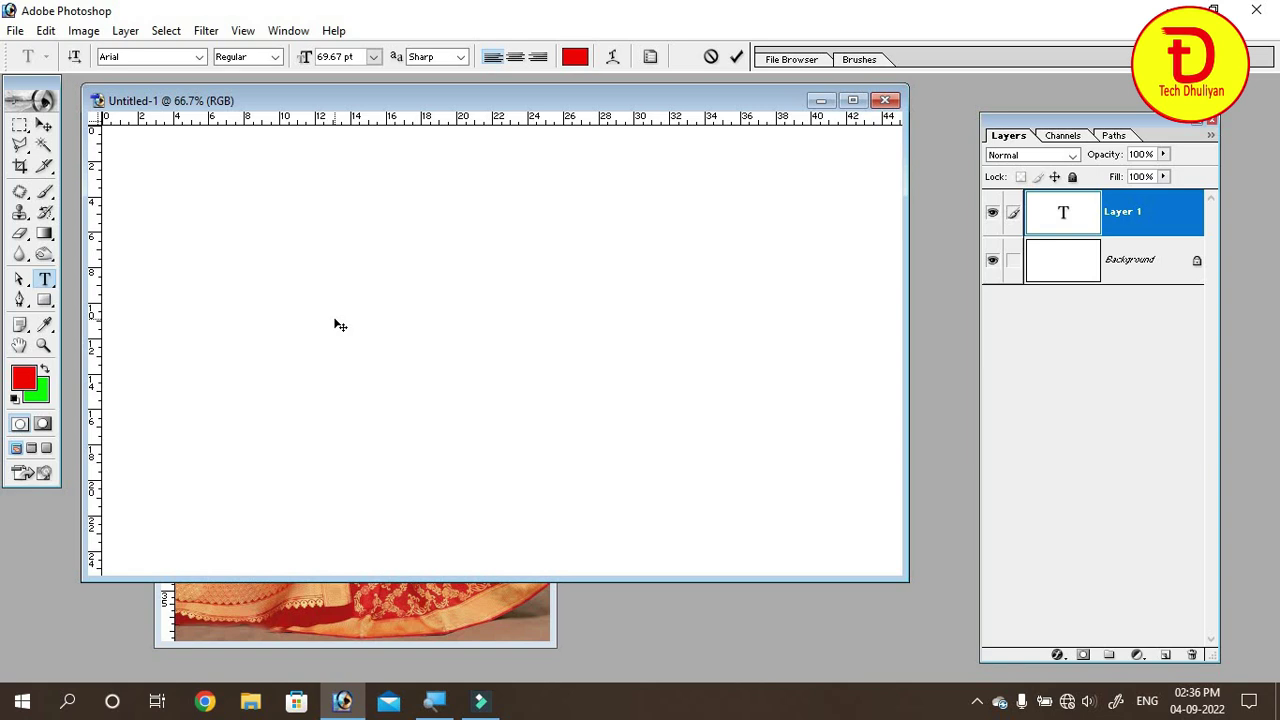
pyautogui.write('Ado')
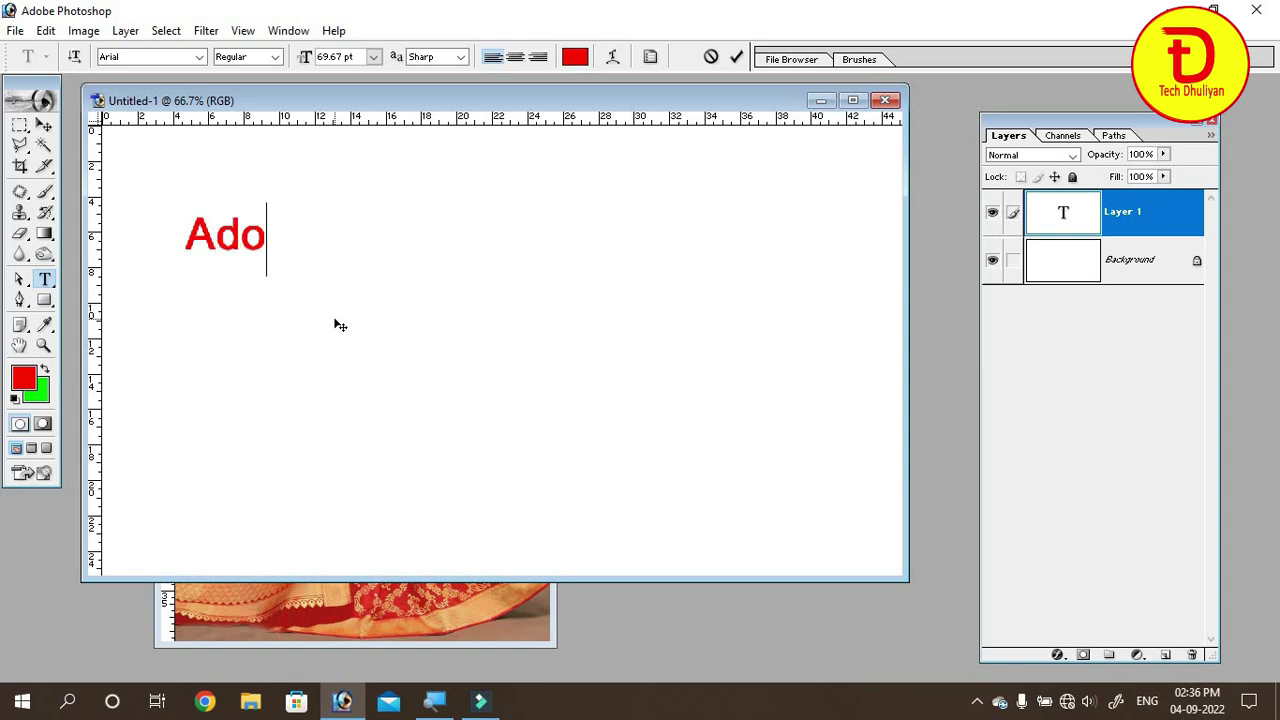
pyautogui.write('be Ph')
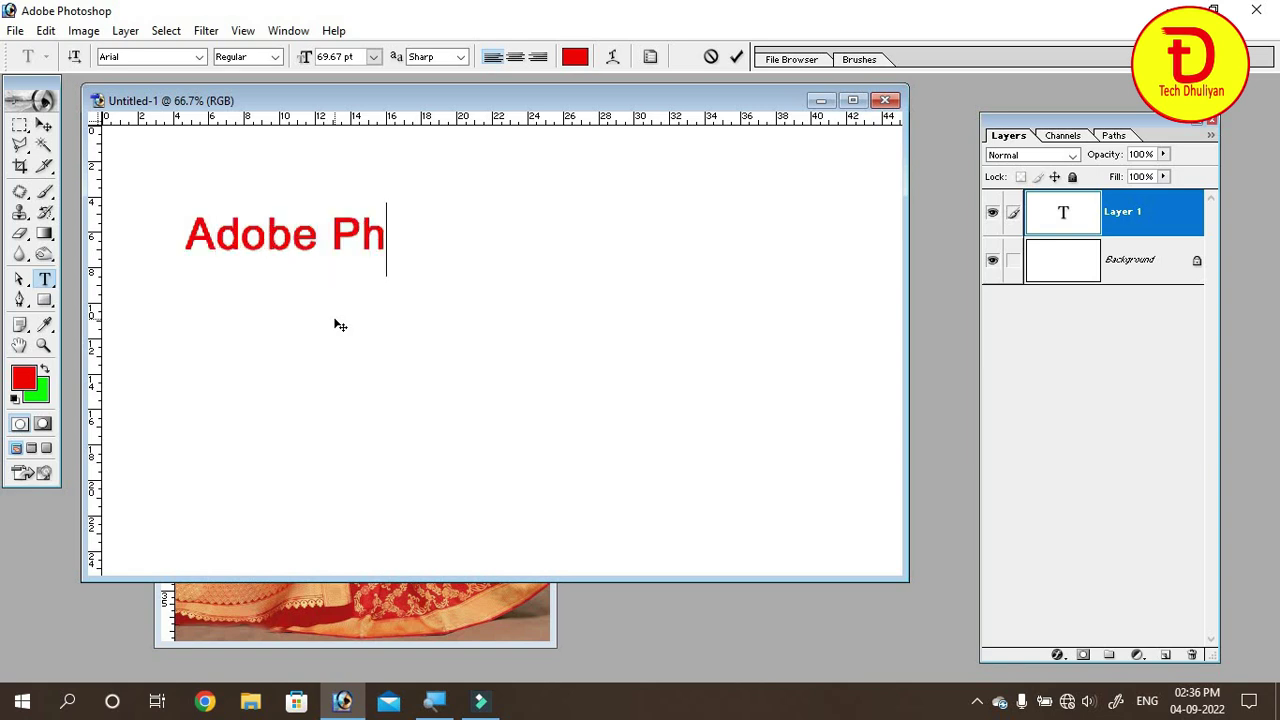
pyautogui.write('otoshop')
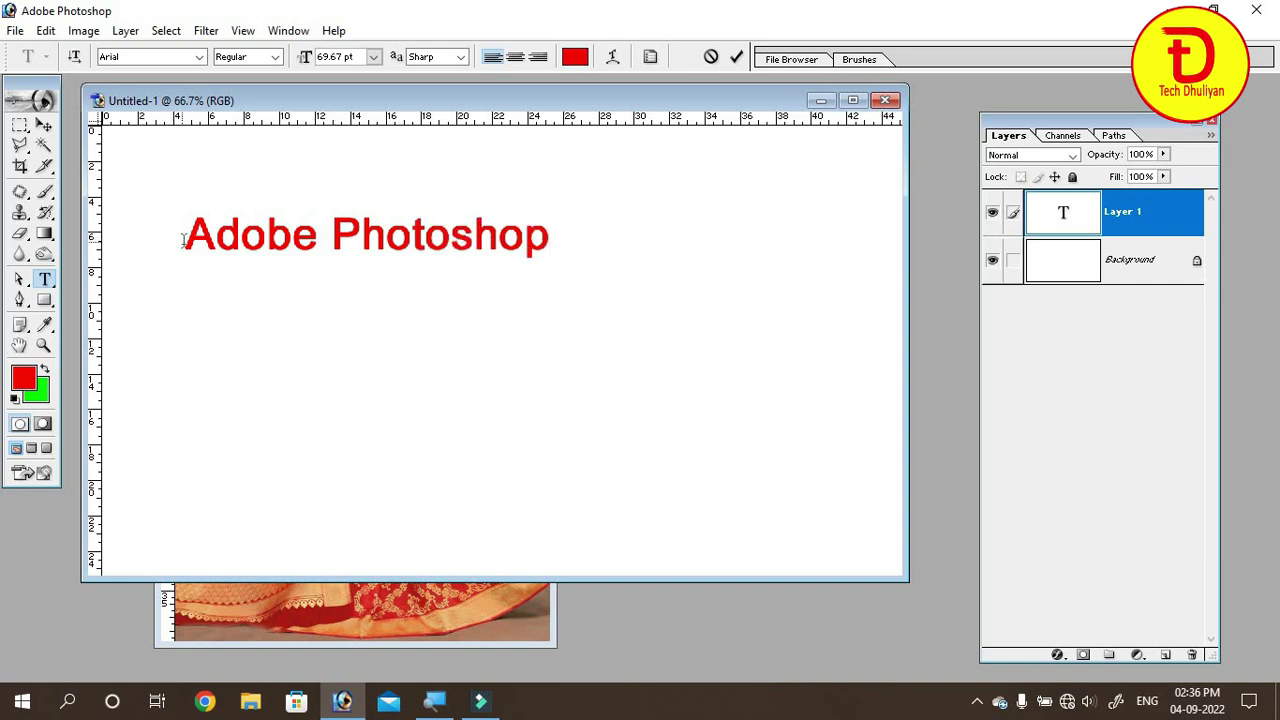
pyautogui.moveTo(184, 237); pyautogui.dragTo(293, 240)
pyautogui.moveTo(486, 245); pyautogui.dragTo(560, 255)
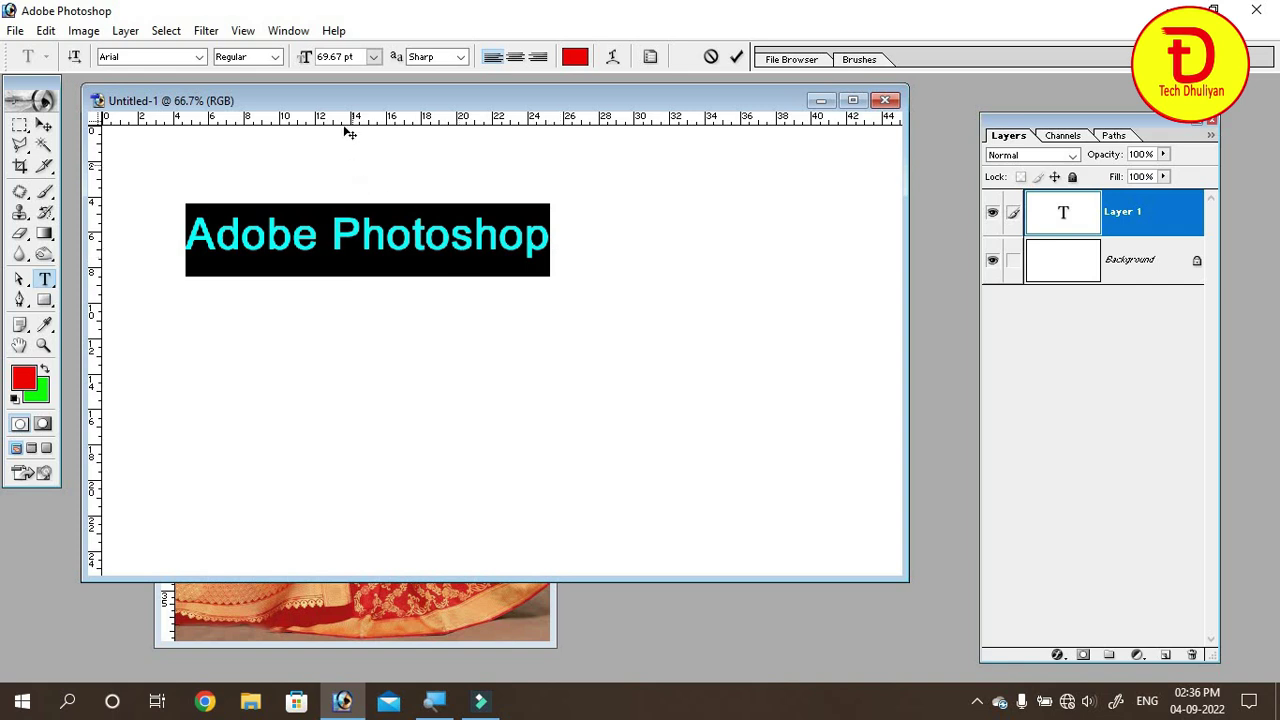
# Set the Adobe Photoshop text size to 24 pt, then 72 pt, from the preset list.
pyautogui.click(374, 58)
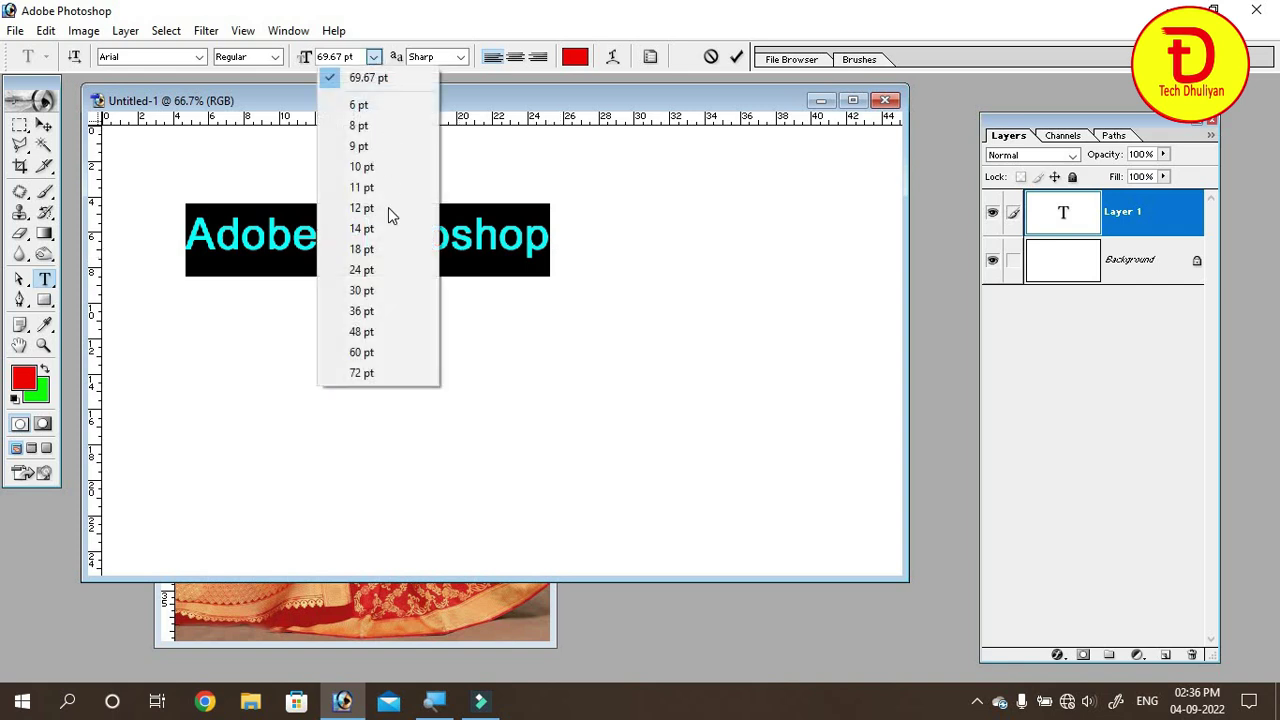
pyautogui.click(384, 279)
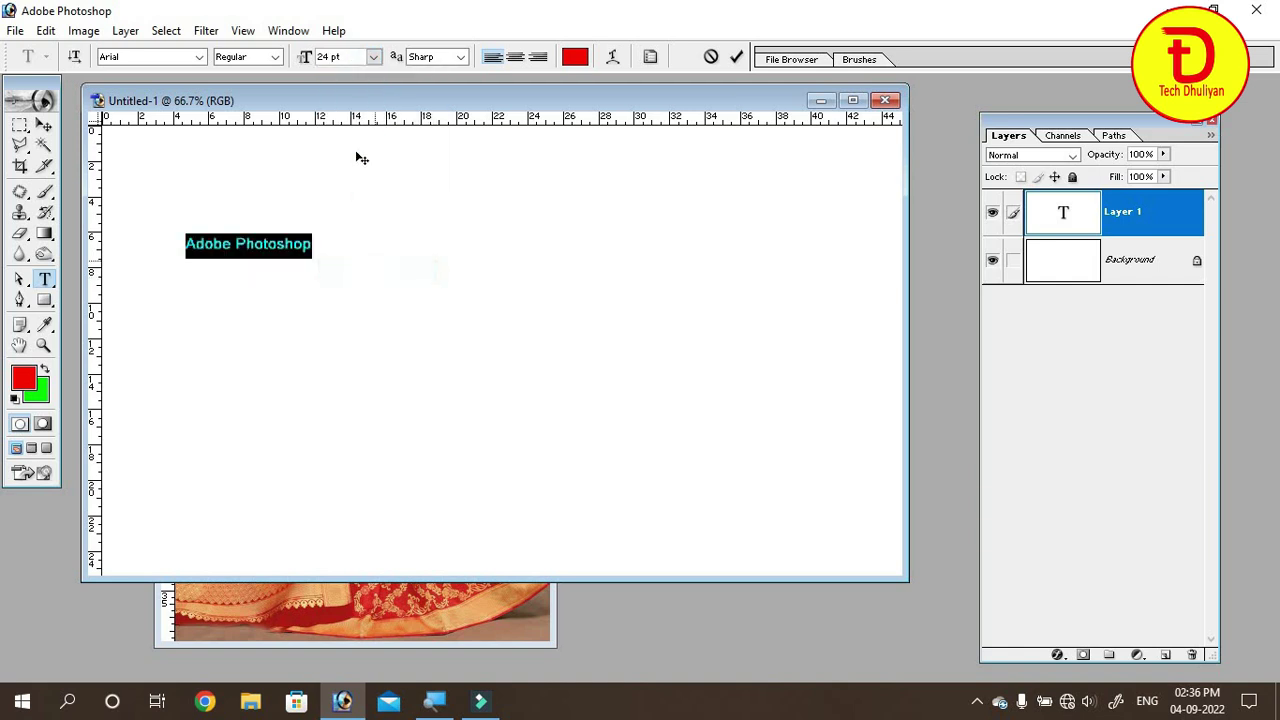
pyautogui.click(374, 57)
pyautogui.click(366, 372)
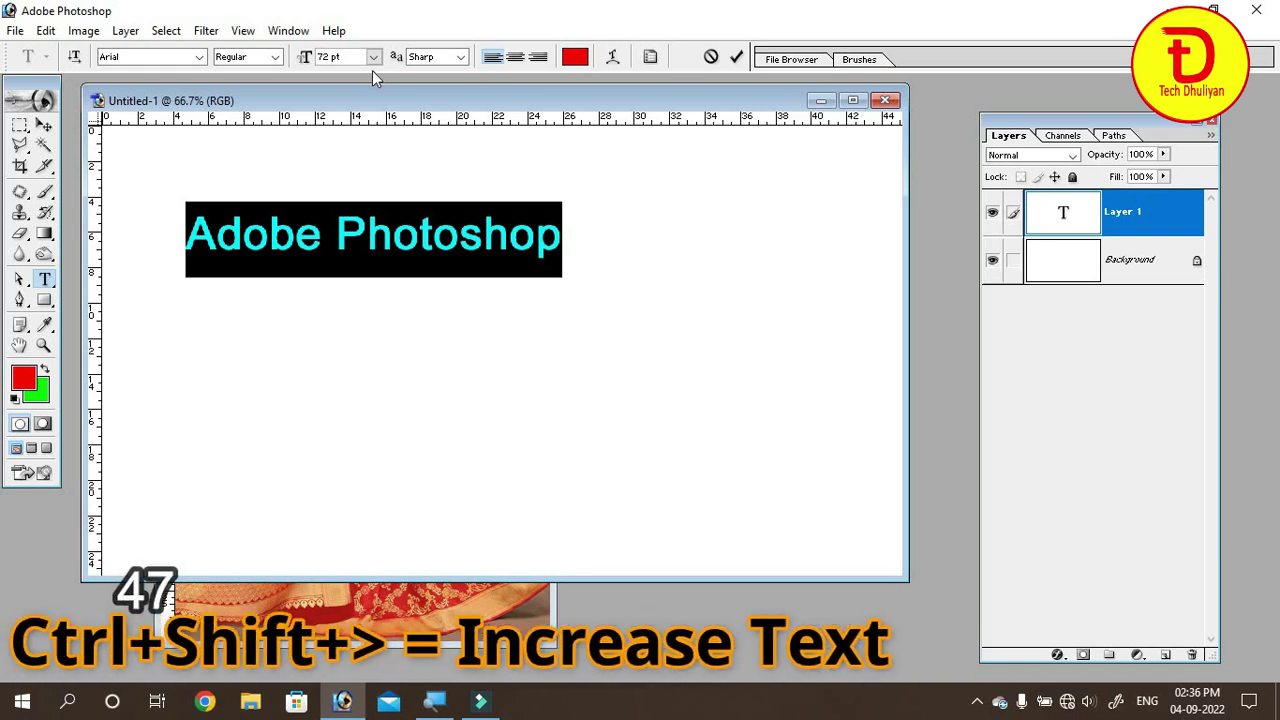
# Step the text size up to 106 pt and back down to 90 pt with Ctrl+Shift+> and <.
pyautogui.hotkey('ctrl', 'shift', '.')
pyautogui.hotkey('ctrl', 'shift', '.')
pyautogui.hotkey('ctrl', 'shift', '.')
pyautogui.hotkey('ctrl', 'shift', '.')
pyautogui.hotkey('ctrl', 'shift', '.')
pyautogui.hotkey('ctrl', 'shift', '.')
pyautogui.hotkey('ctrl', 'shift', '.')
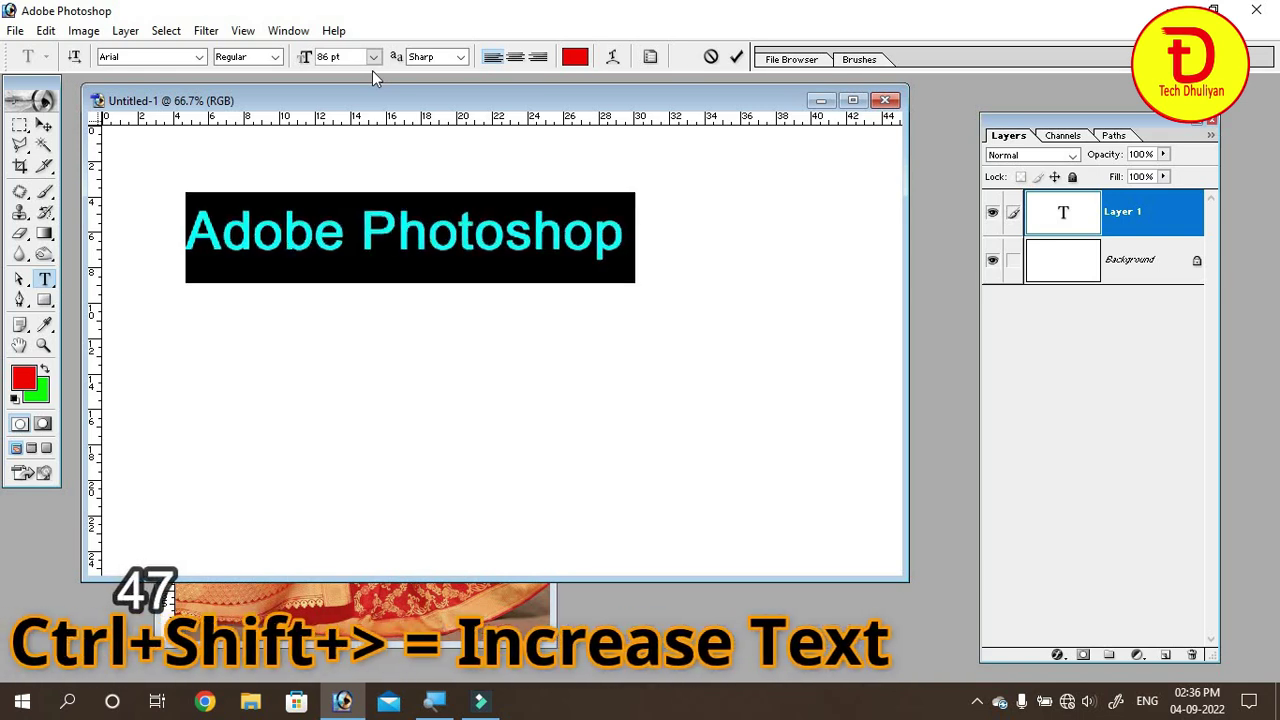
pyautogui.hotkey('ctrl', 'shift', '.')
pyautogui.hotkey('ctrl', 'shift', '.')
pyautogui.hotkey('ctrl', 'shift', '.')
pyautogui.hotkey('ctrl', 'shift', '.')
pyautogui.hotkey('ctrl', 'shift', '.')
pyautogui.hotkey('ctrl', 'shift', '.')
pyautogui.hotkey('ctrl', 'shift', '.')
pyautogui.hotkey('ctrl', 'shift', '.')
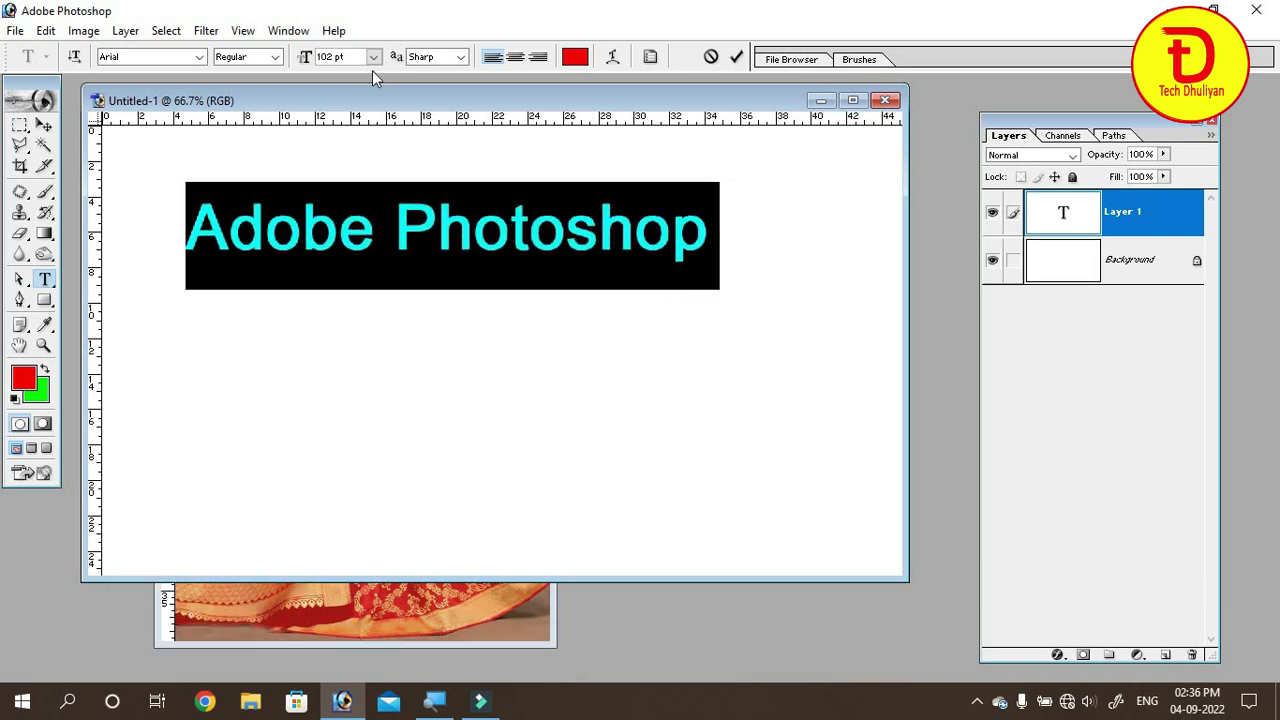
pyautogui.hotkey('ctrl', 'shift', '.')
pyautogui.hotkey('ctrl', 'shift', '.')
pyautogui.hotkey('ctrl', 'shift', '.')
pyautogui.hotkey('ctrl', 'shift', '.')
pyautogui.hotkey('ctrl', 'shift', ',')
pyautogui.hotkey('ctrl', 'shift', ',')
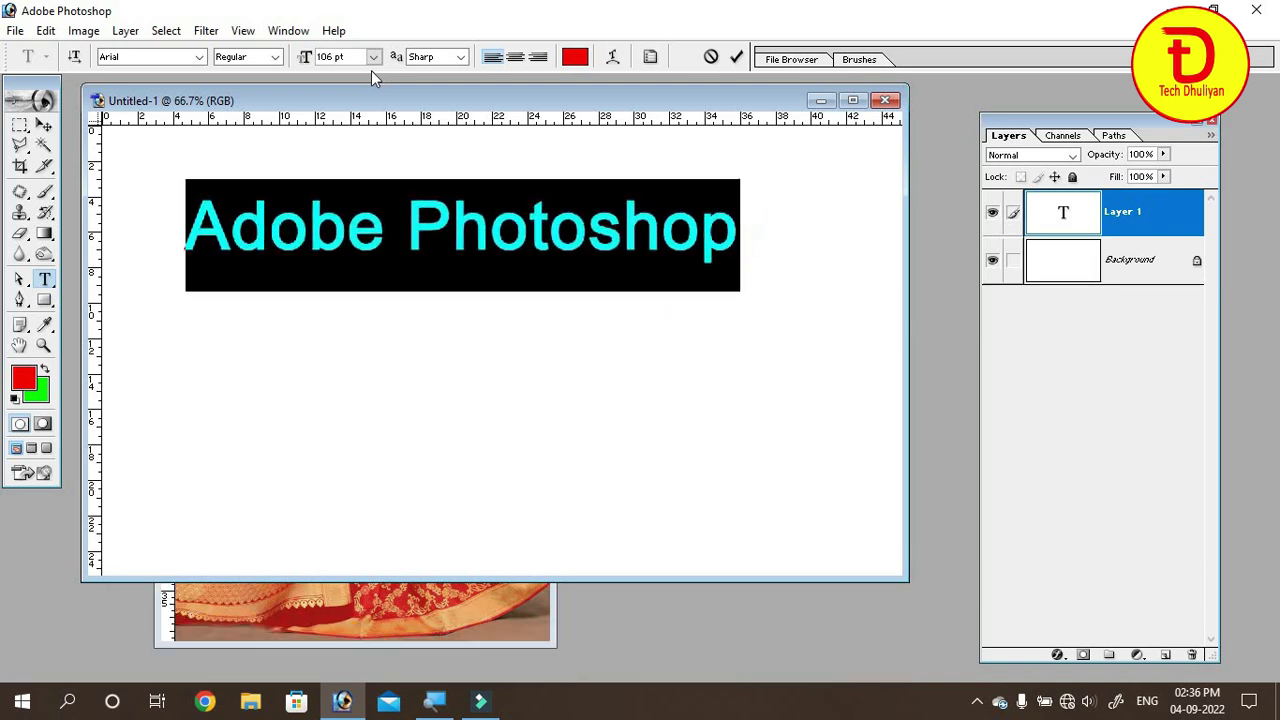
pyautogui.hotkey('ctrl', 'shift', ',')
pyautogui.hotkey('ctrl', 'shift', ',')
pyautogui.hotkey('ctrl', 'shift', ',')
pyautogui.hotkey('ctrl', 'shift', ',')
pyautogui.hotkey('ctrl', 'shift', ',')
pyautogui.hotkey('ctrl', 'shift', ',')
pyautogui.hotkey('ctrl', 'shift', ',')
pyautogui.hotkey('ctrl', 'shift', ',')
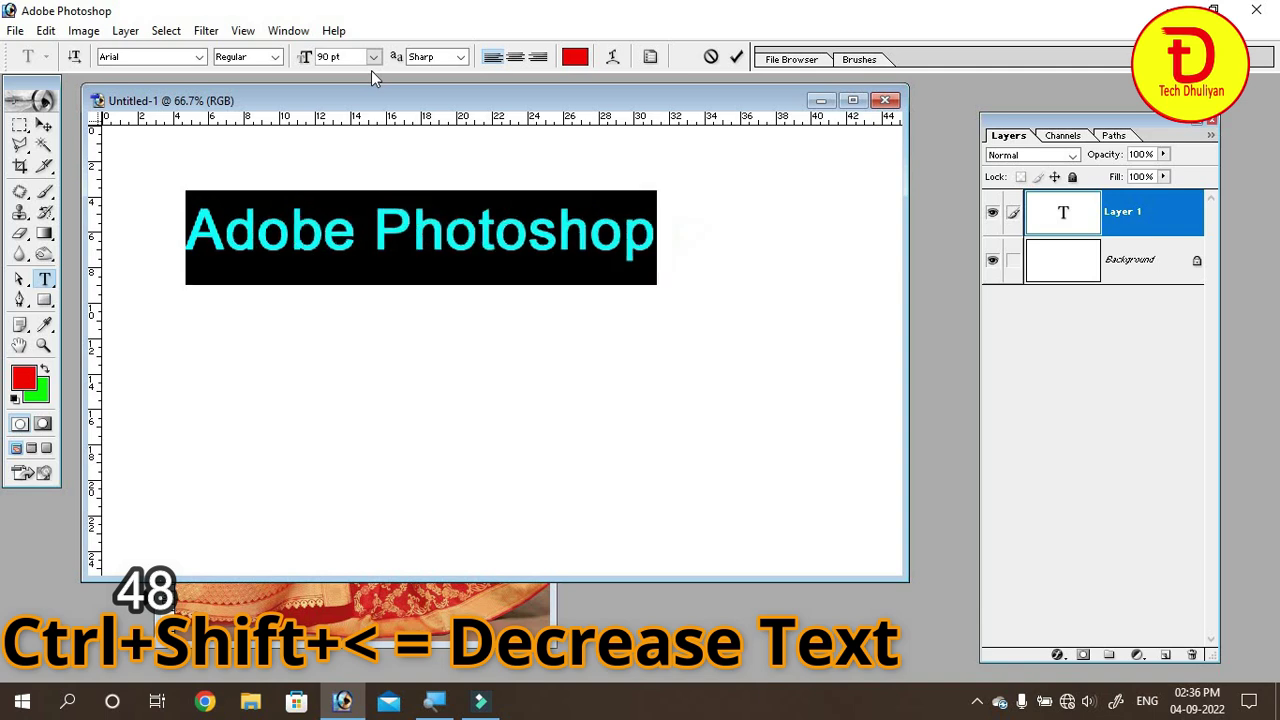
pyautogui.hotkey('ctrl', 'shift', ',')
pyautogui.hotkey('ctrl', 'shift', ',')
pyautogui.hotkey('ctrl', 'shift', ',')
pyautogui.hotkey('ctrl', 'shift', ',')
pyautogui.hotkey('ctrl', 'shift', ',')
pyautogui.hotkey('ctrl', 'shift', ',')
pyautogui.hotkey('ctrl', 'shift', ',')
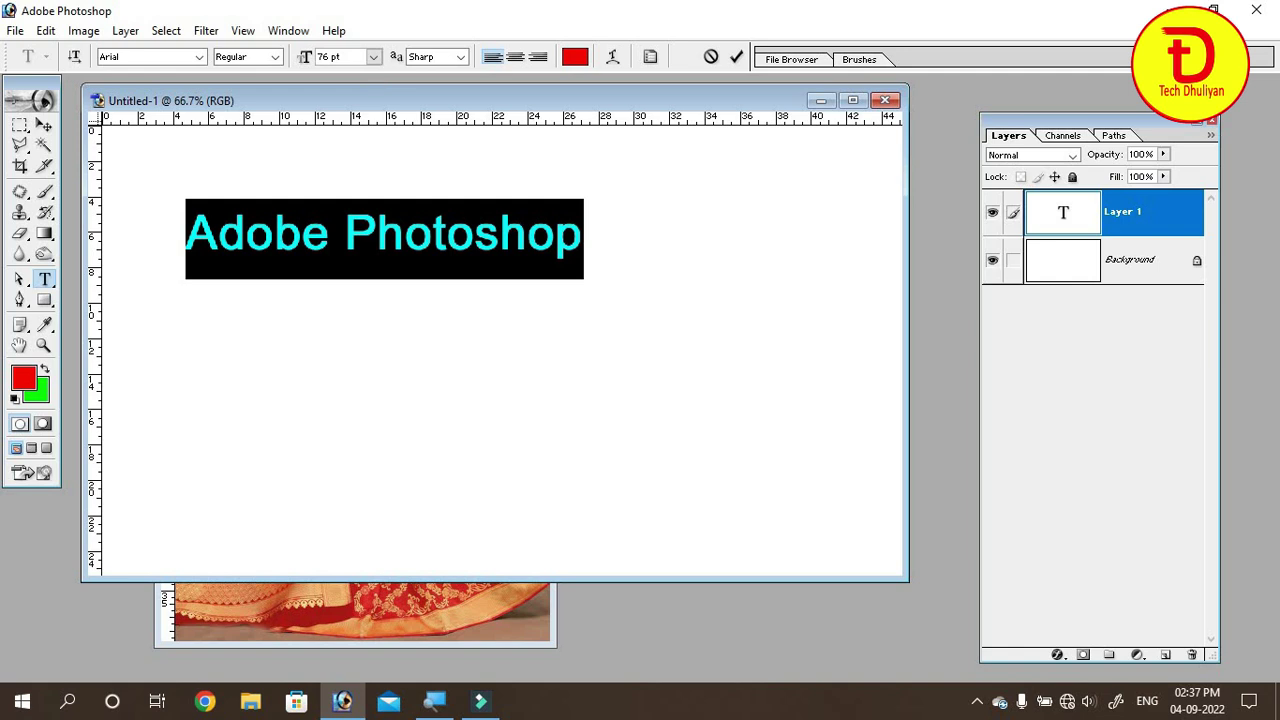
# Select the whole Adobe Photoshop text and convert it to uppercase with Ctrl+Shift+K.
pyautogui.click(345, 234)
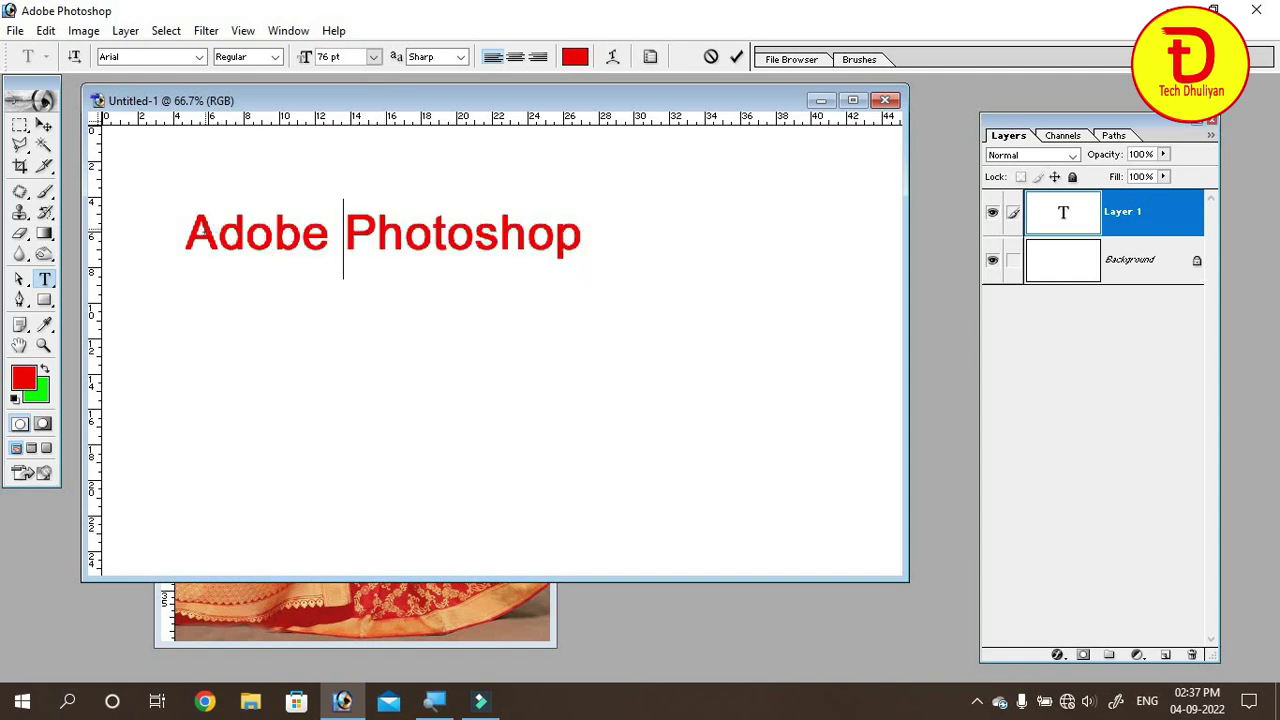
pyautogui.moveTo(186, 234)
pyautogui.mouseDown()
pyautogui.moveTo(547, 228)
pyautogui.moveTo(578, 240)
pyautogui.mouseUp()
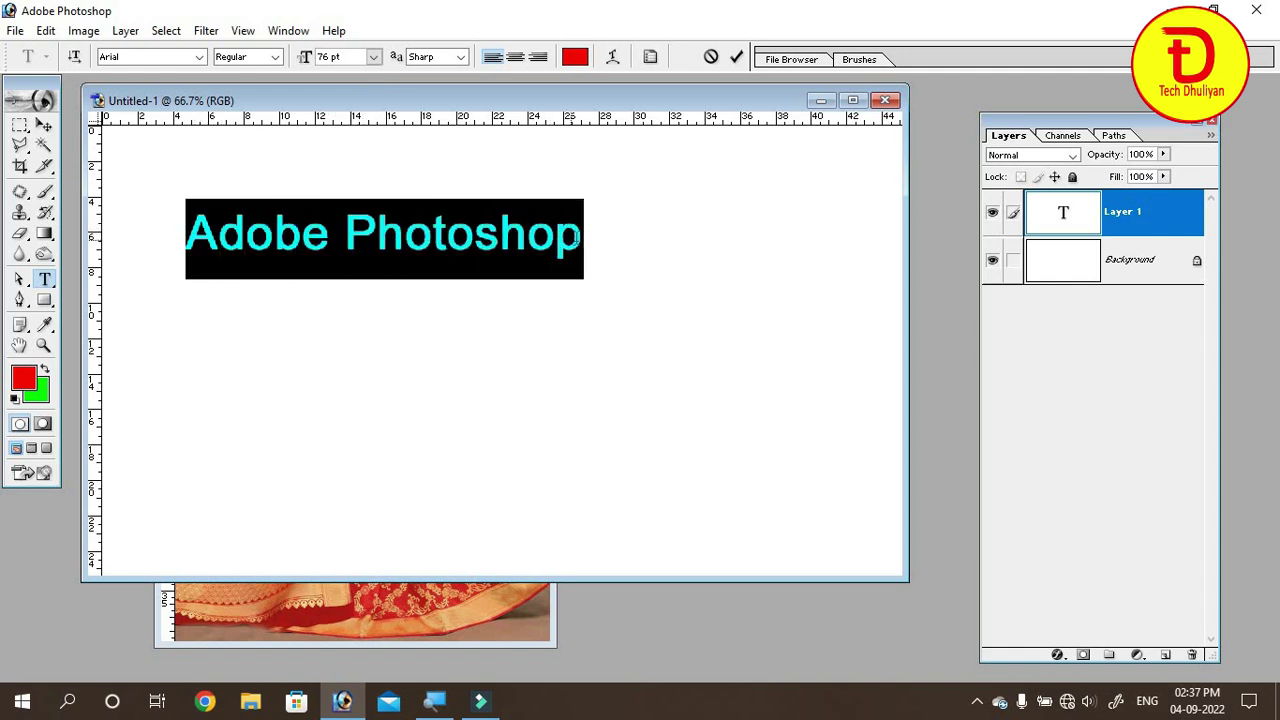
pyautogui.click(563, 240)
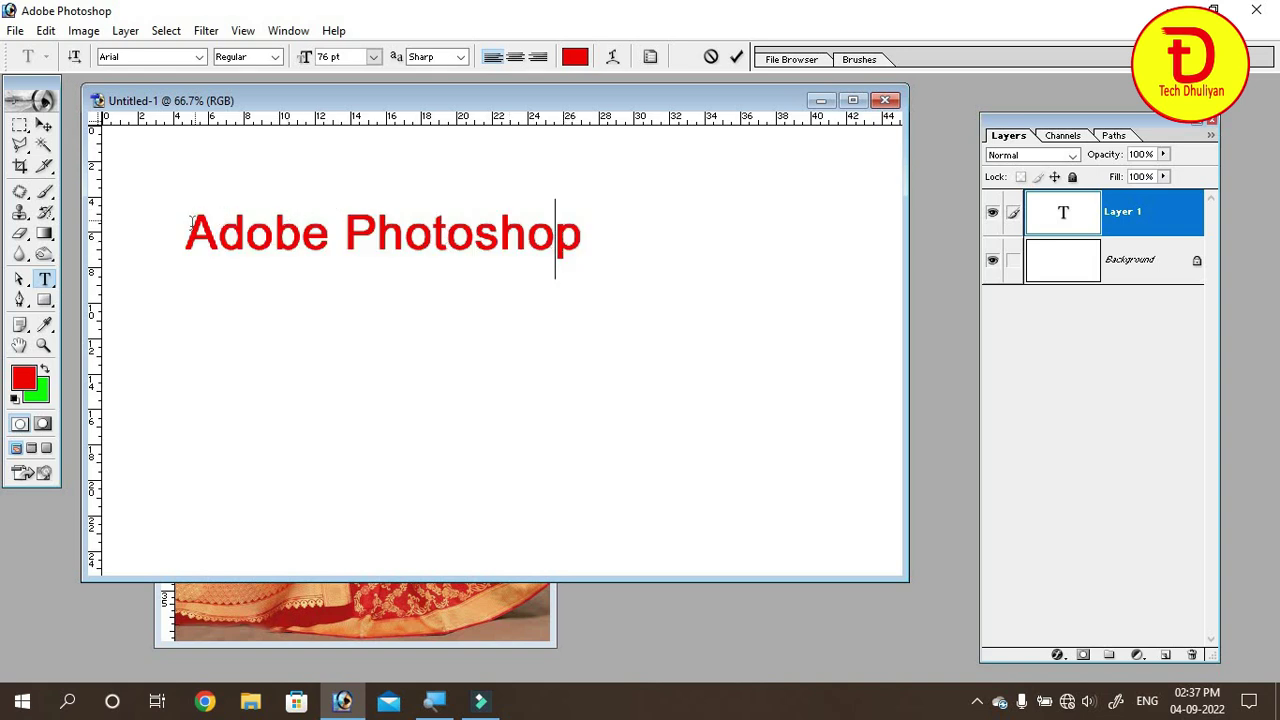
pyautogui.moveTo(188, 232); pyautogui.dragTo(583, 255)
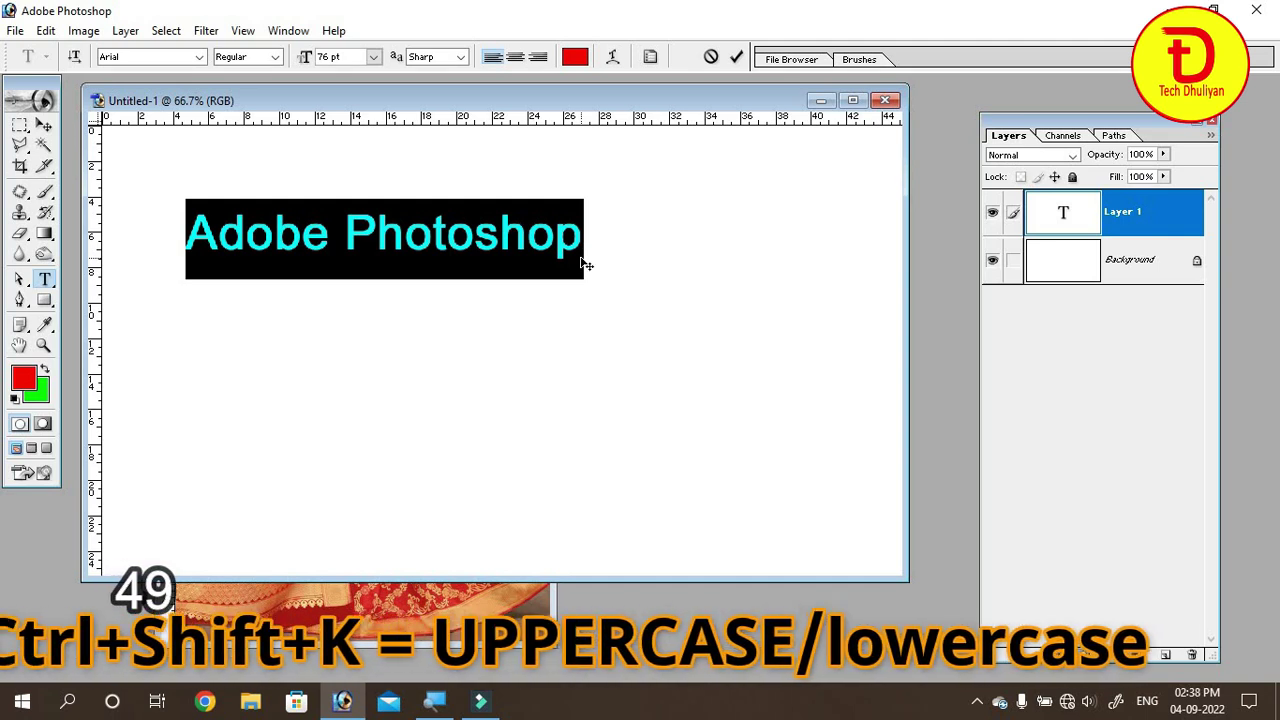
pyautogui.hotkey('ctrl', 'shift', 'k')
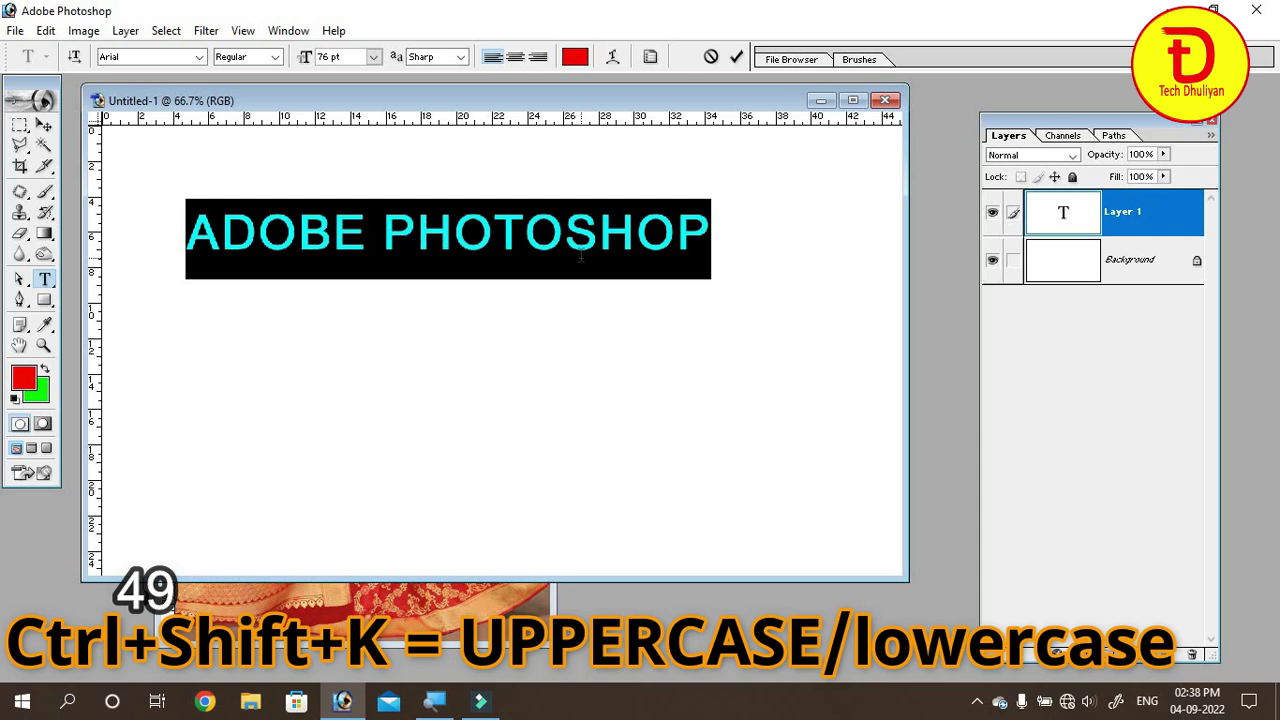
# Toggle the ADOBE PHOTOSHOP line between lowercase and uppercase, ending in lowercase.
pyautogui.click(589, 257)
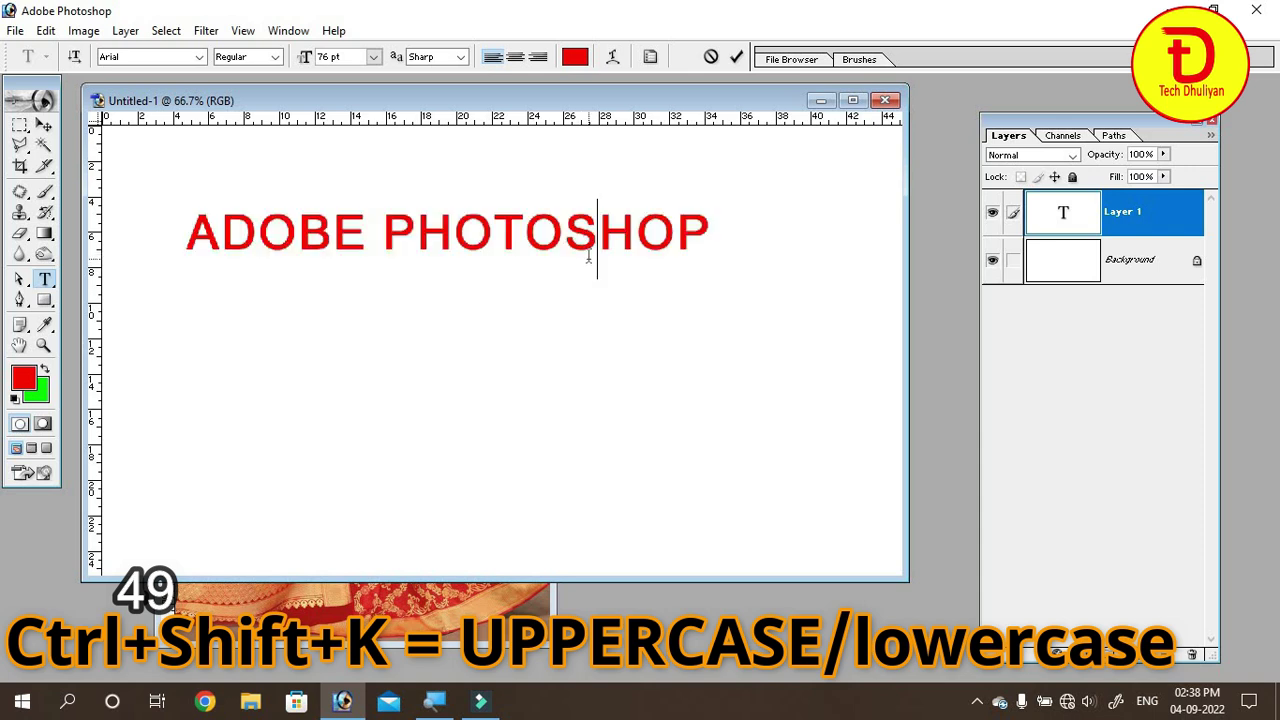
pyautogui.tripleClick(589, 257)
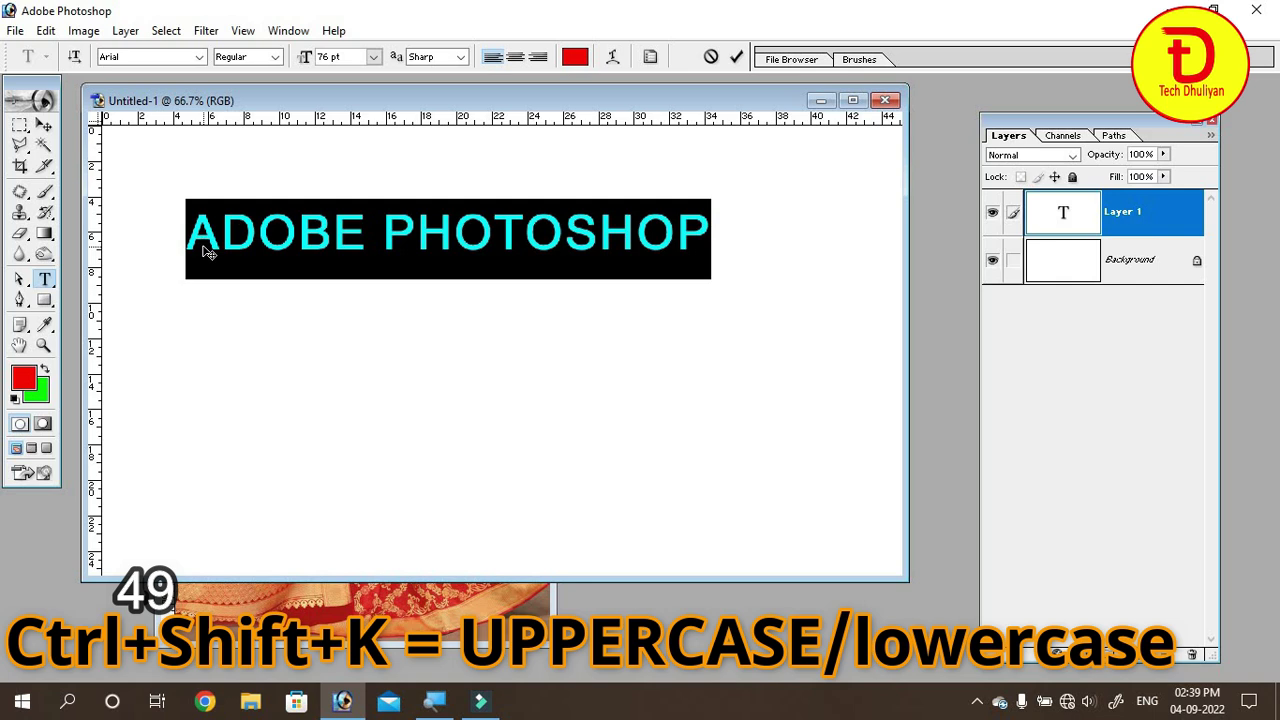
pyautogui.hotkey('ctrl', 'shift', 'k')
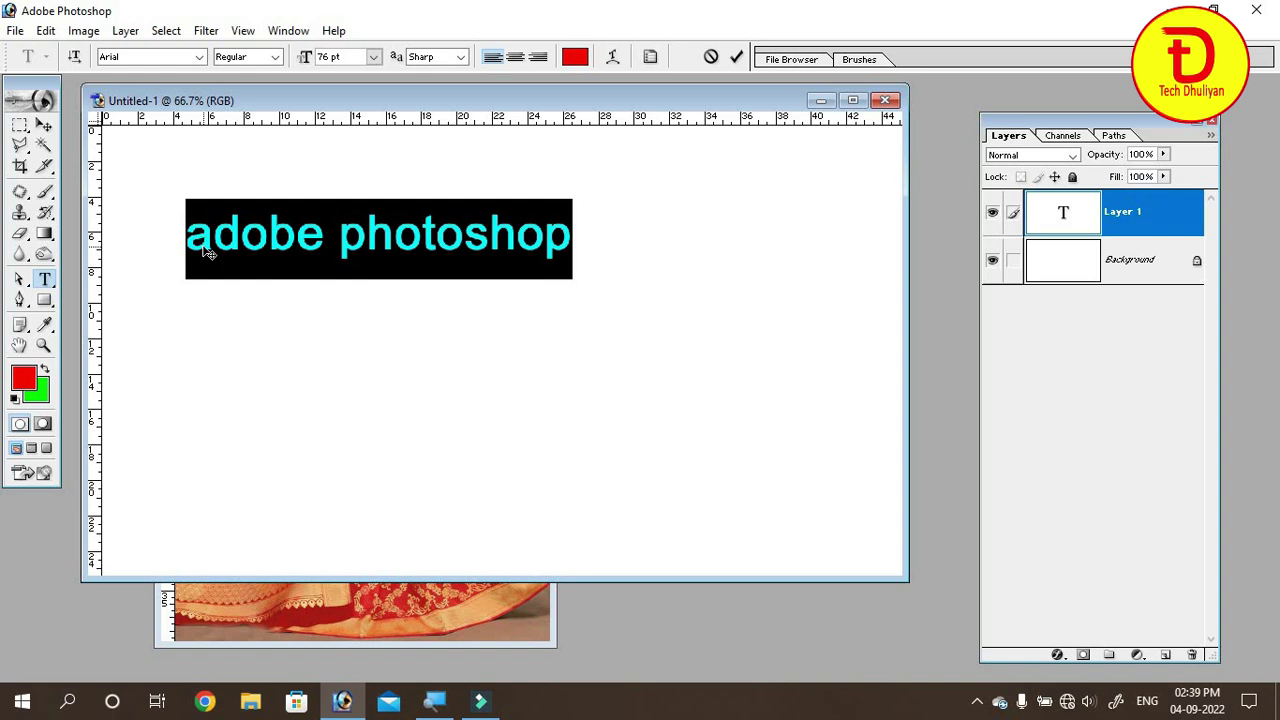
pyautogui.hotkey('ctrl', 'shift', 'k')
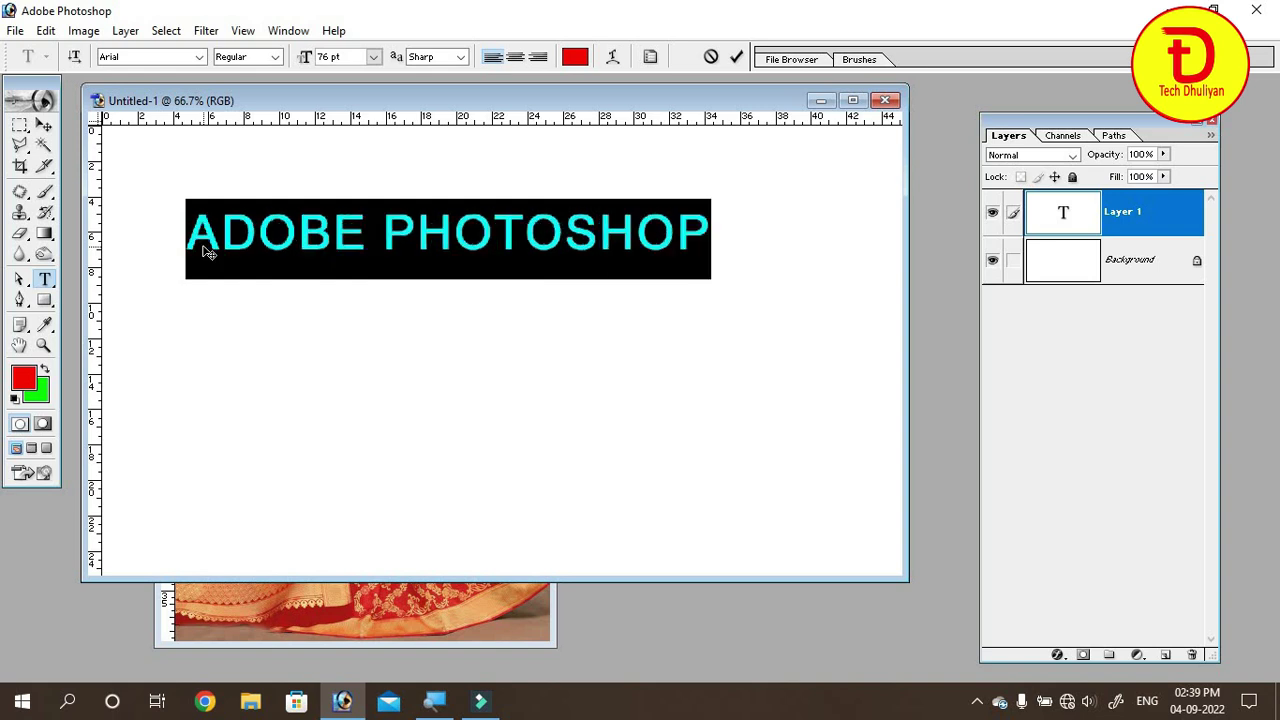
pyautogui.hotkey('ctrl', 'shift', 'k')
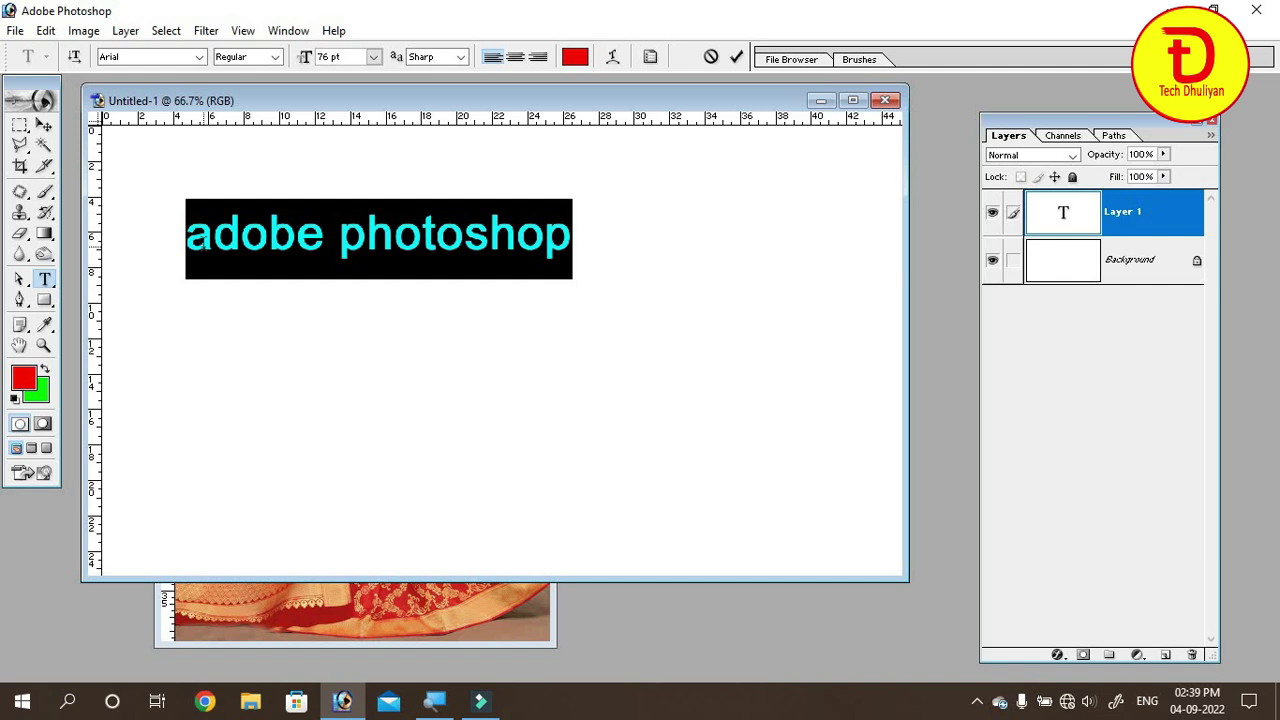
# Drag the saree photo into Untitled-1 with the Move tool, creating Layer 1 above the text.
pyautogui.click(317, 628)
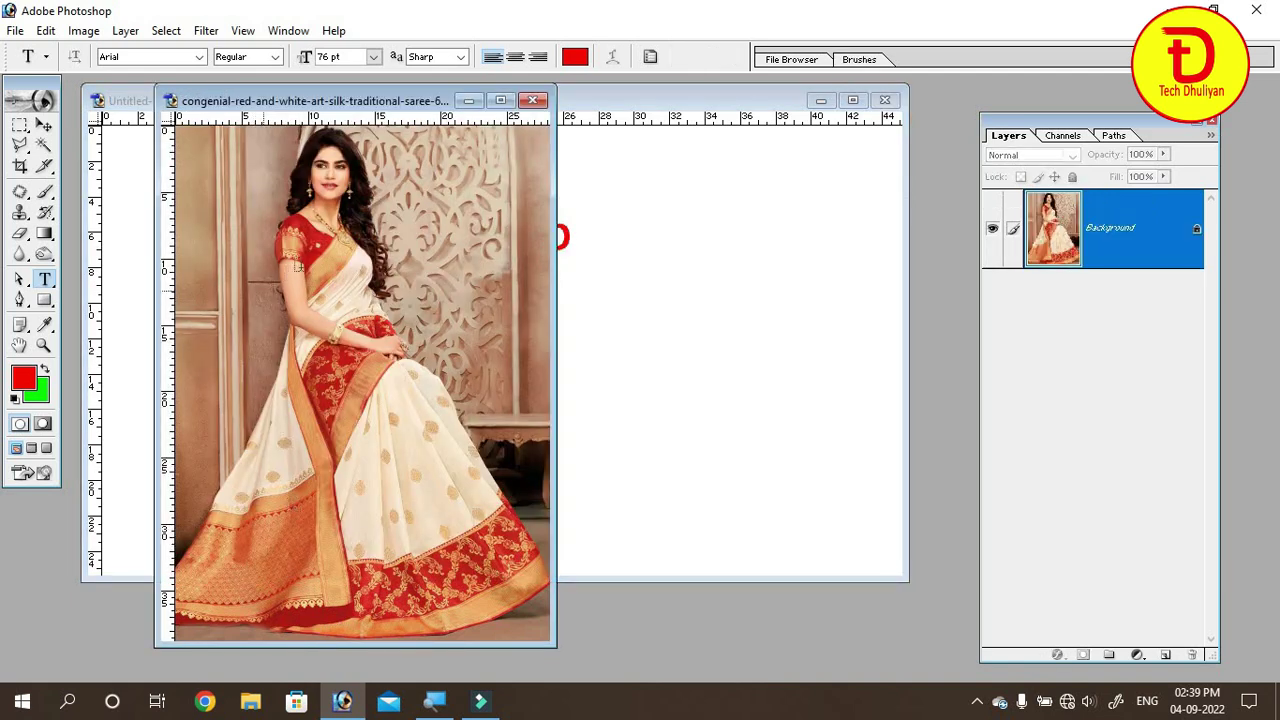
pyautogui.click(44, 124)
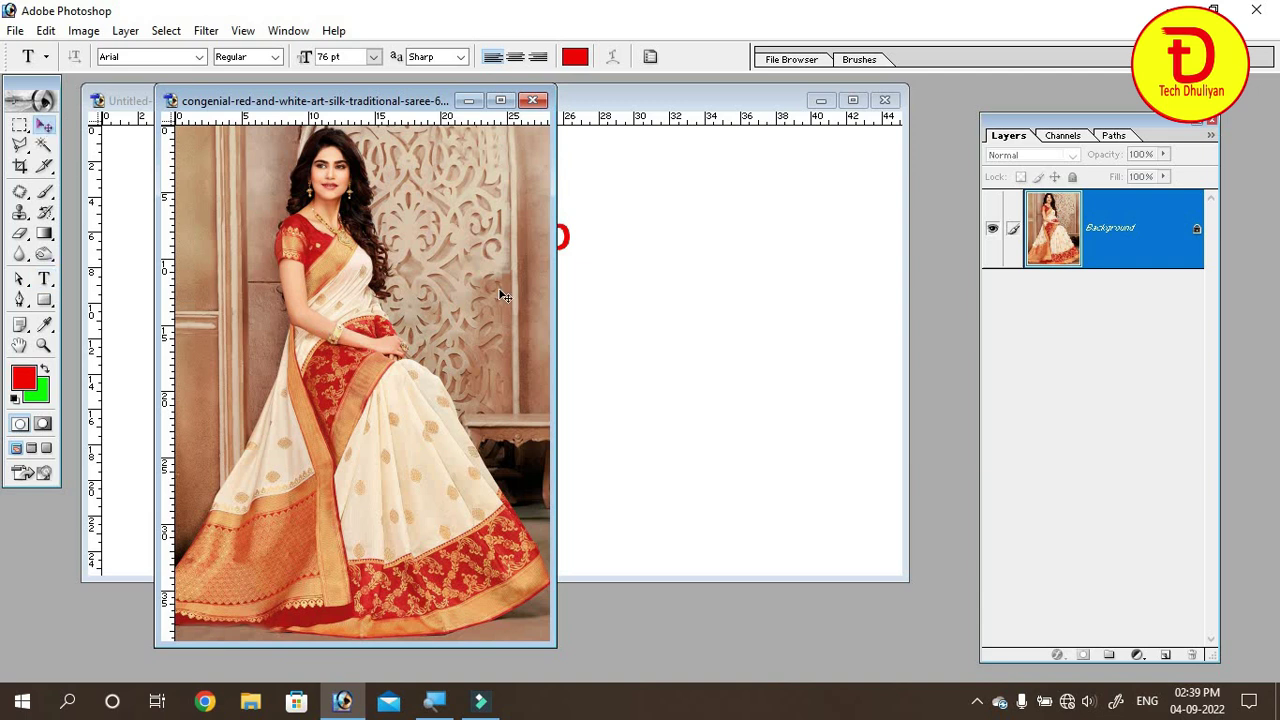
pyautogui.moveTo(668, 370)
pyautogui.mouseDown()
pyautogui.moveTo(672, 335)
pyautogui.moveTo(483, 345)
pyautogui.mouseUp()
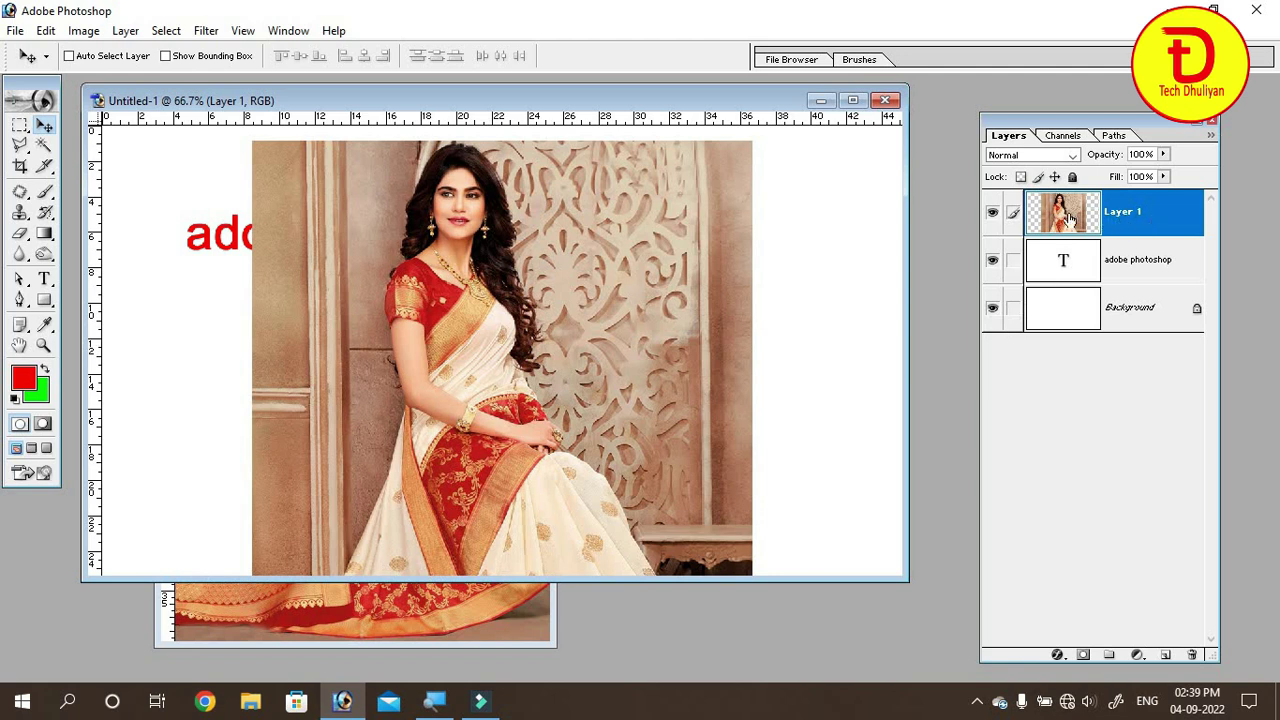
pyautogui.click(1164, 155)
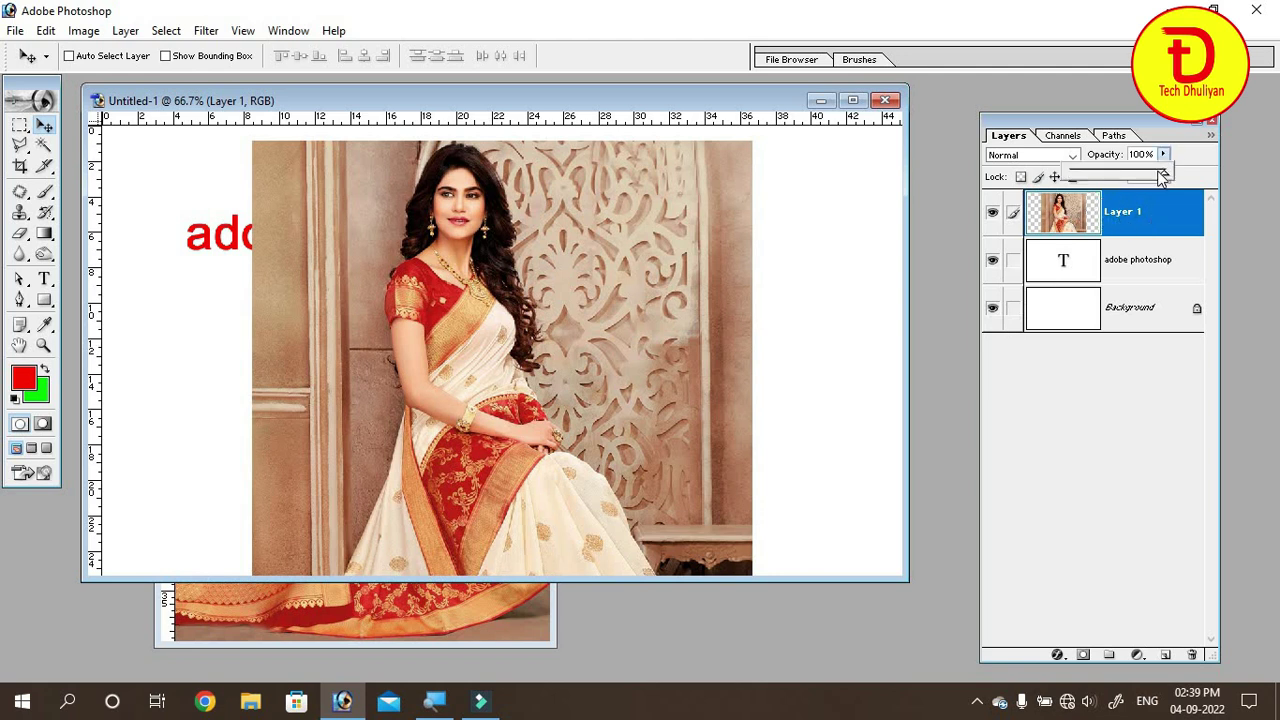
pyautogui.click(1165, 151)
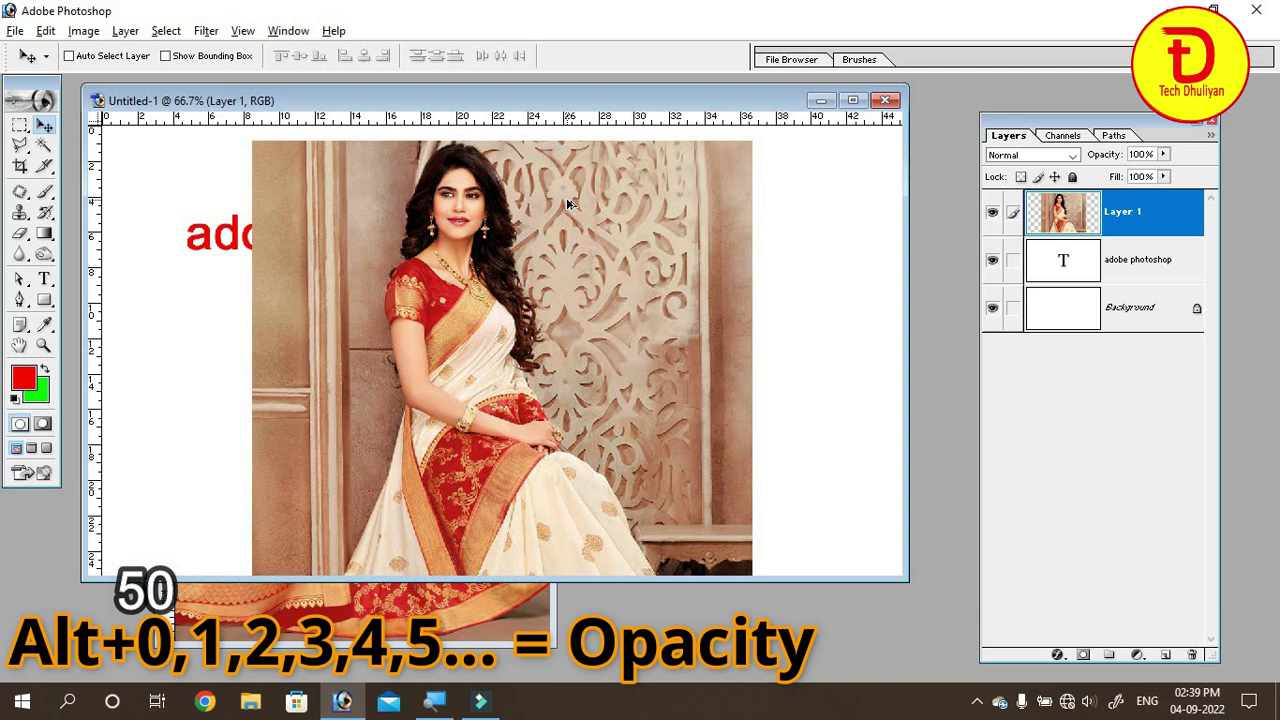
# Step Layer 1's opacity from 10% up to 90% using number keys 1 through 9.
pyautogui.press('1')
pyautogui.press('2')
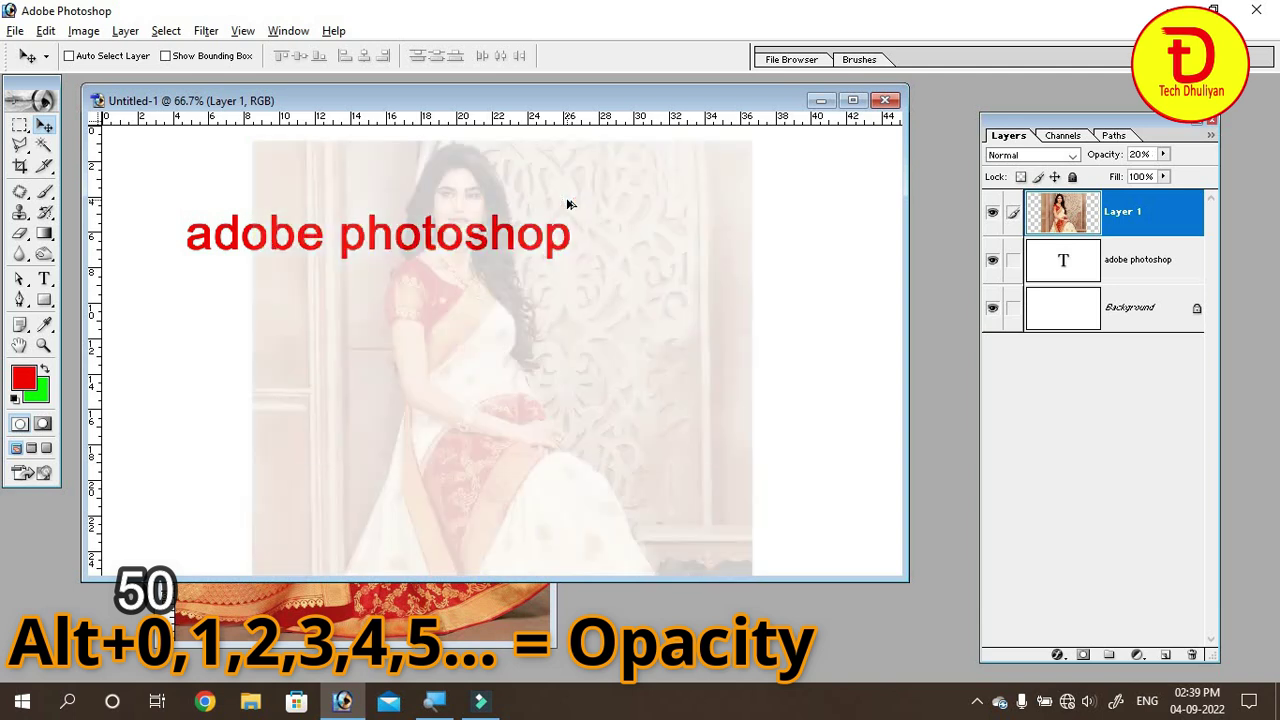
pyautogui.press('3')
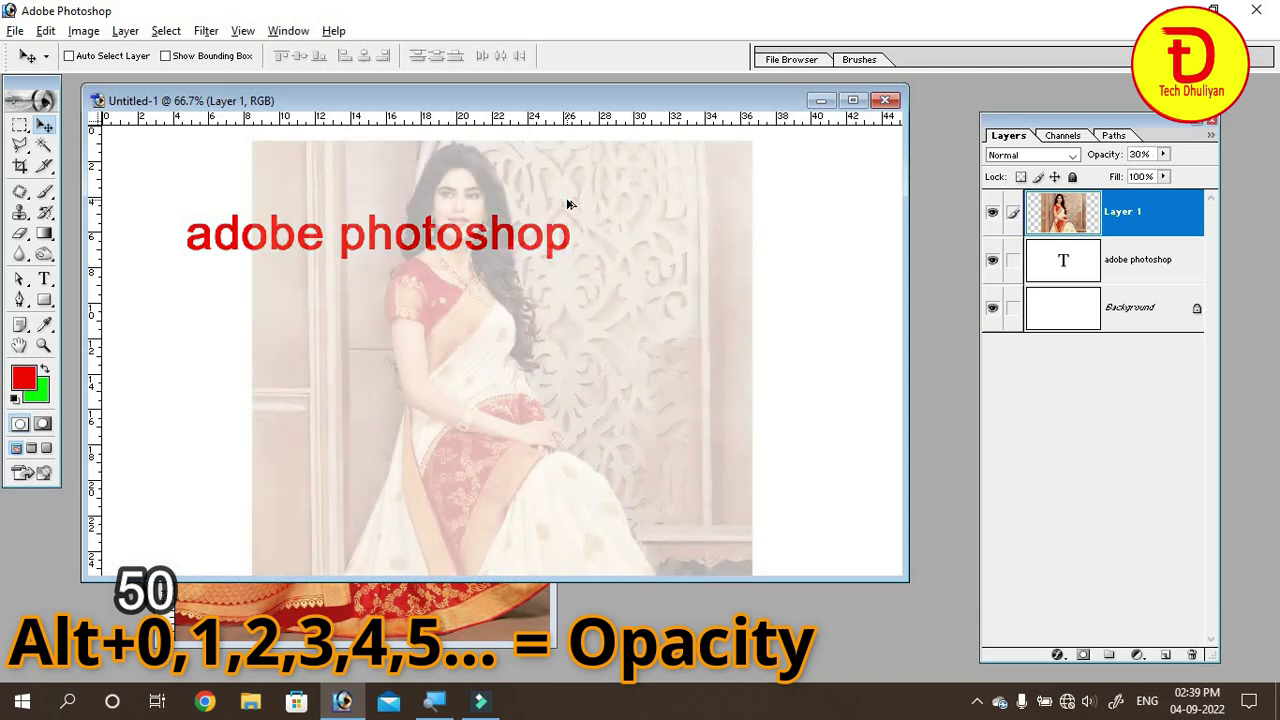
pyautogui.press('4')
pyautogui.press('5')
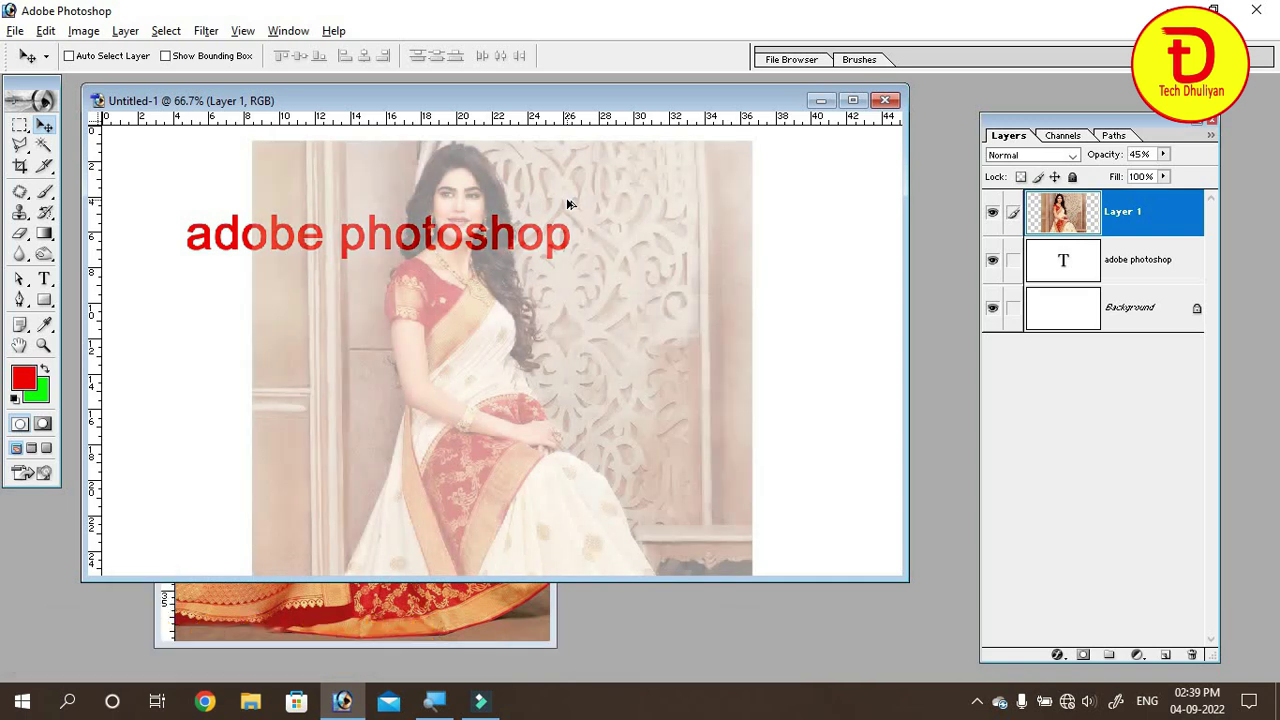
pyautogui.press('5')
pyautogui.press('6')
pyautogui.press('7')
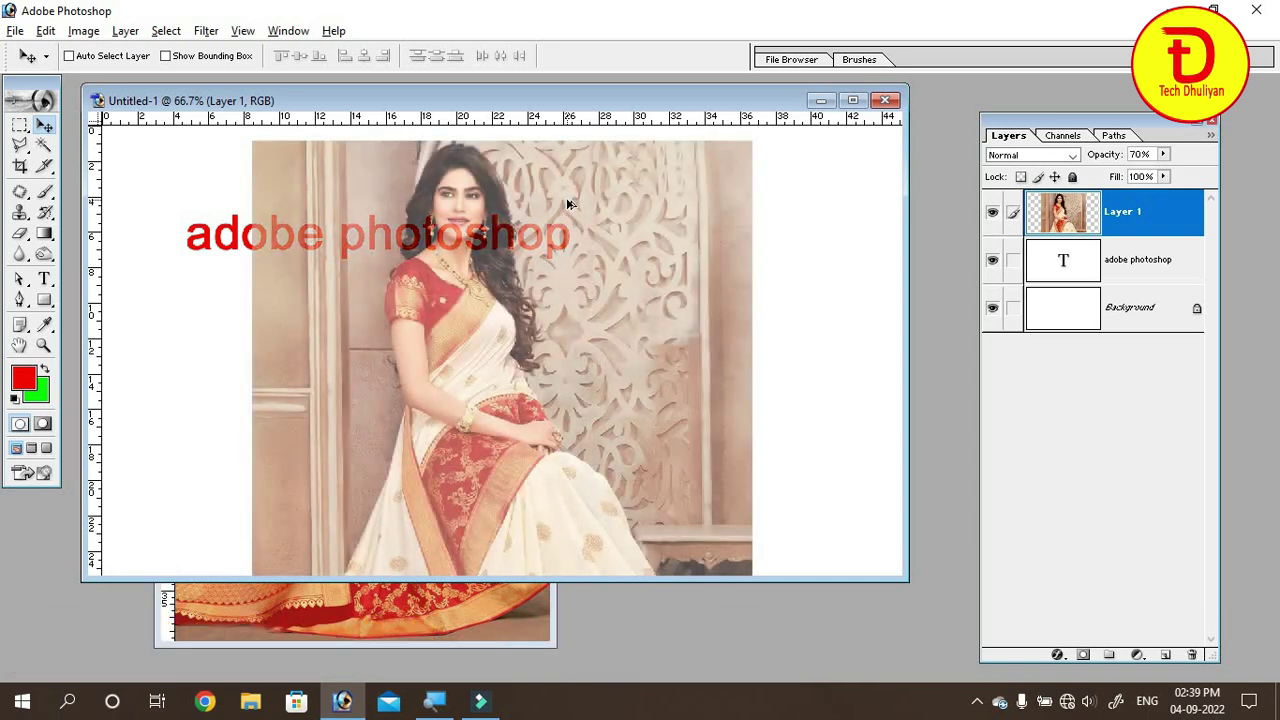
pyautogui.press('8')
pyautogui.press('9')
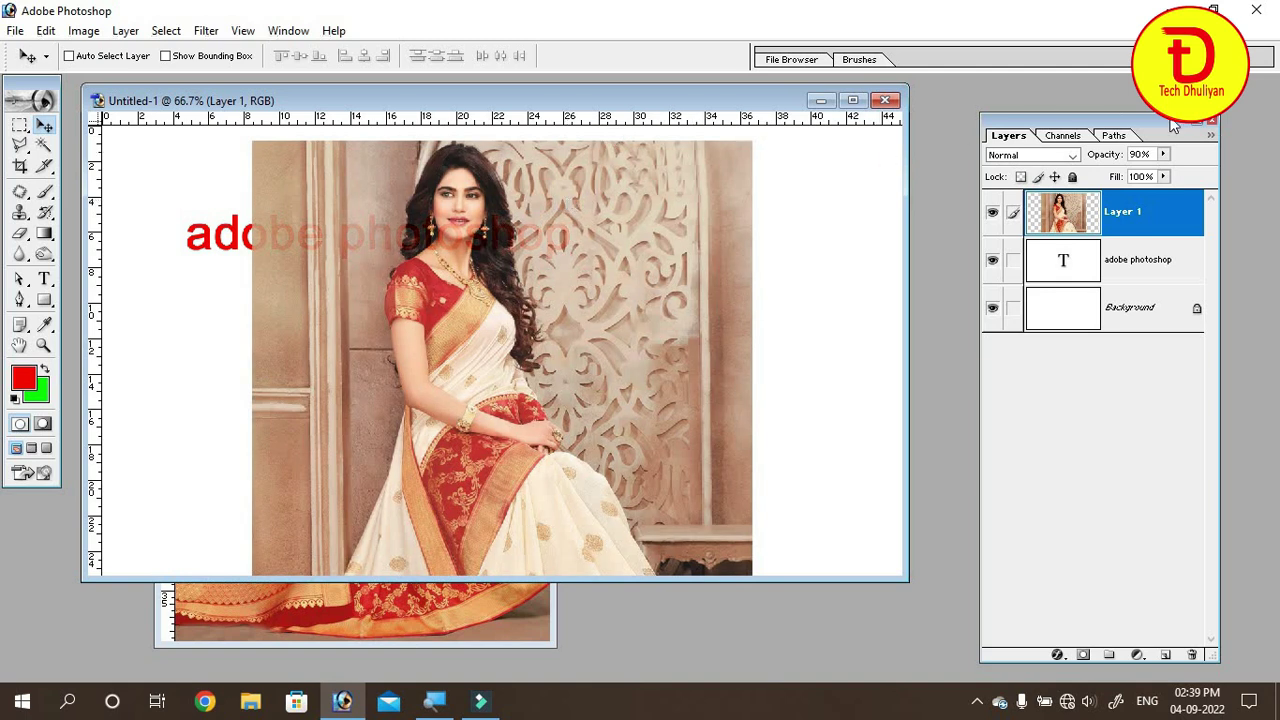
# Raise Layer 1's opacity to 100%, then set it to 50%.
pyautogui.moveTo(1164, 155)
pyautogui.mouseDown()
pyautogui.moveTo(1140, 178)
pyautogui.moveTo(1179, 175)
pyautogui.mouseUp()
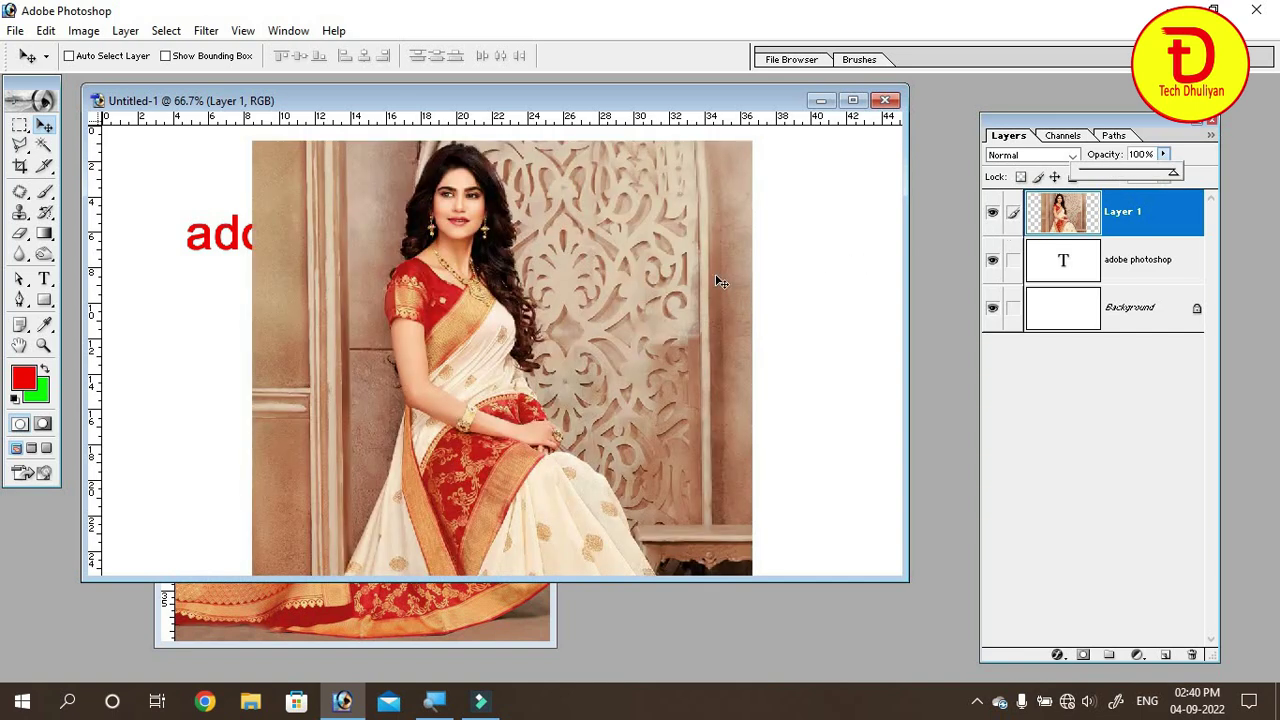
pyautogui.click(720, 282)
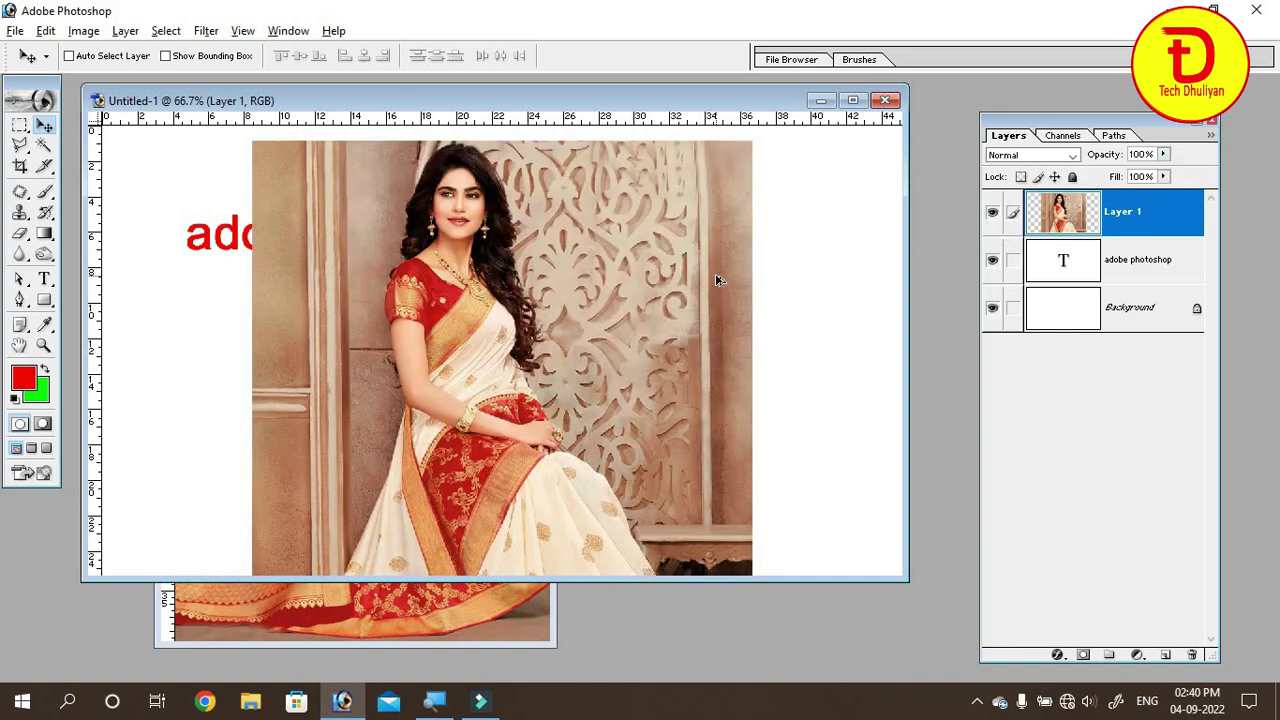
pyautogui.press('5')
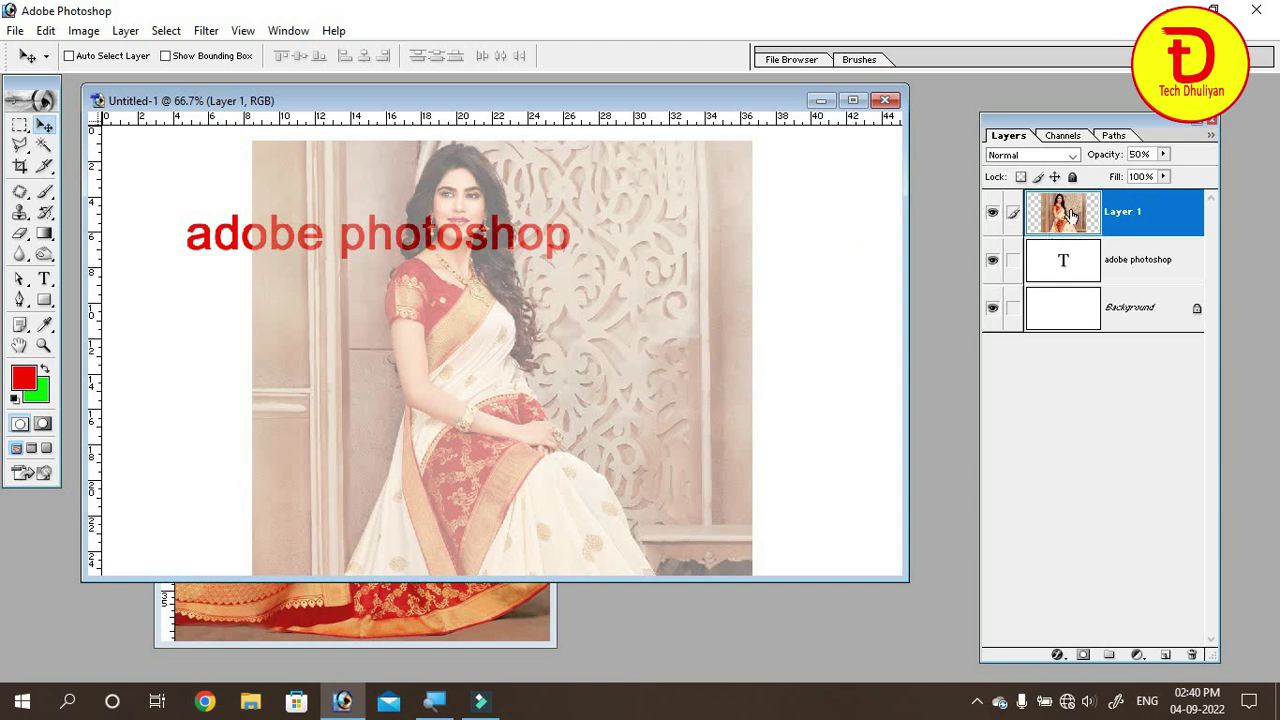
# Select the text and Background layers, then open the Open dialog on DTP Collection.
pyautogui.click(1135, 272)
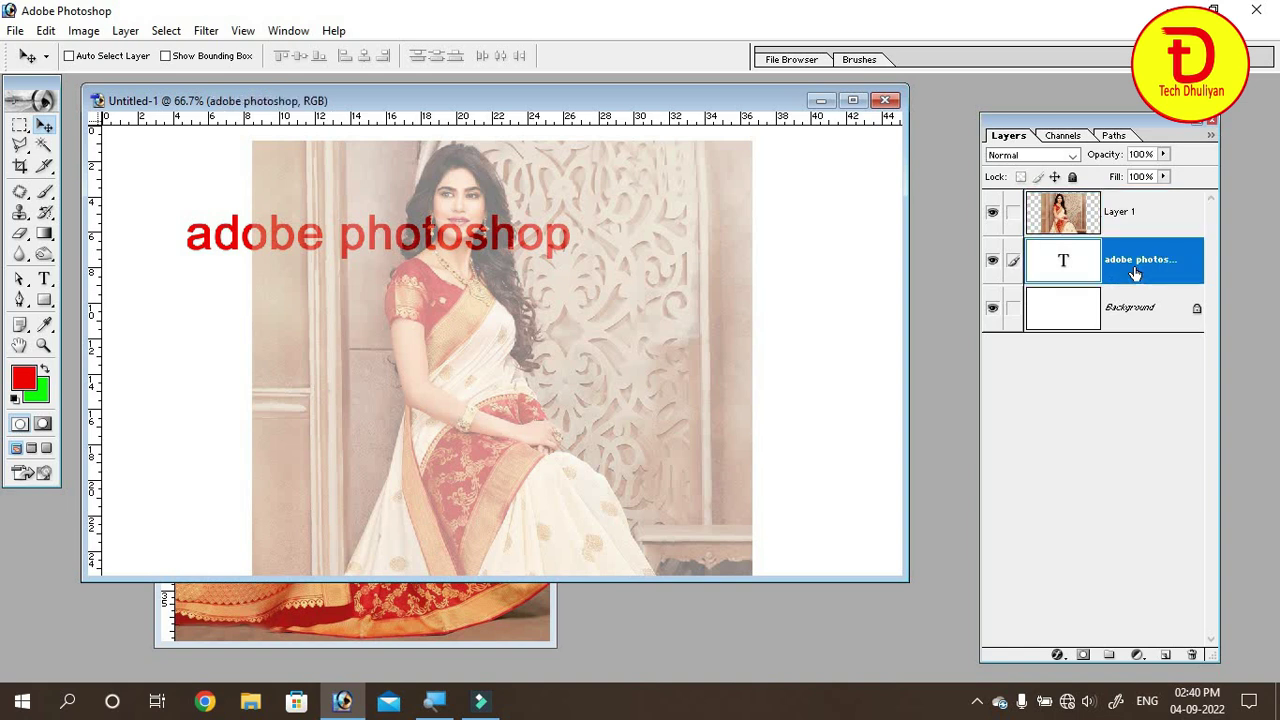
pyautogui.click(1125, 320)
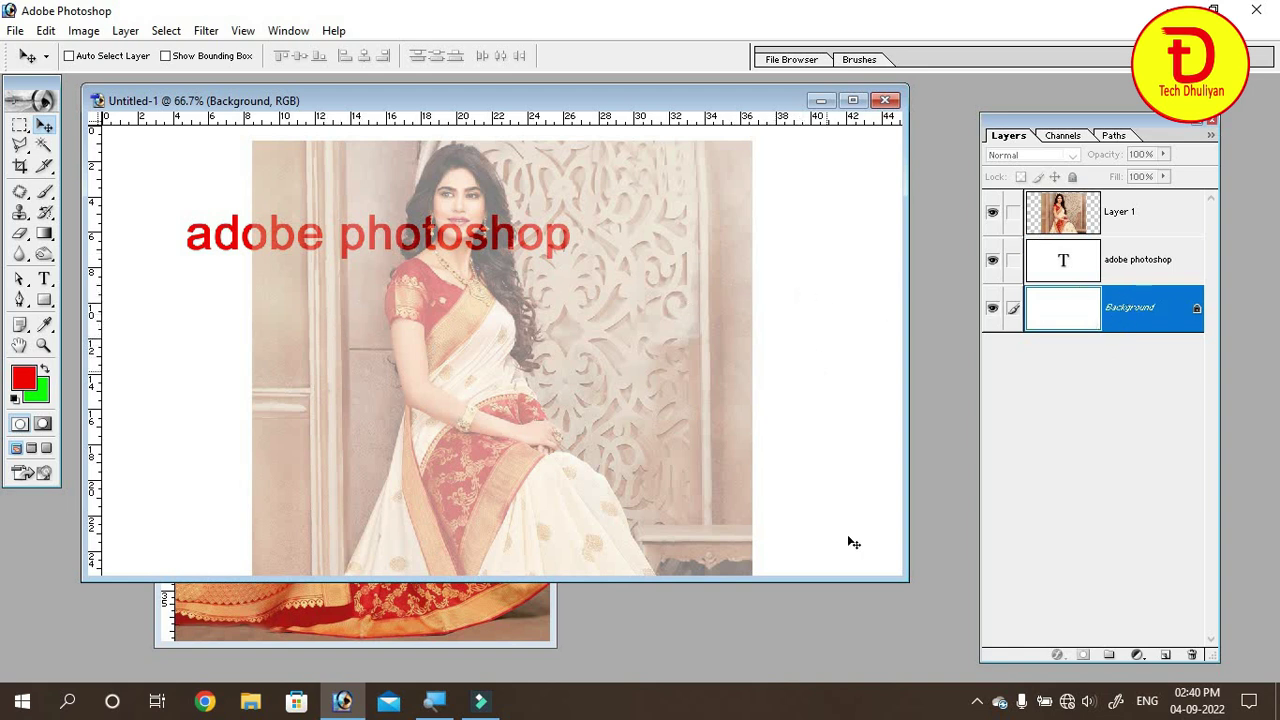
pyautogui.doubleClick(832, 645)
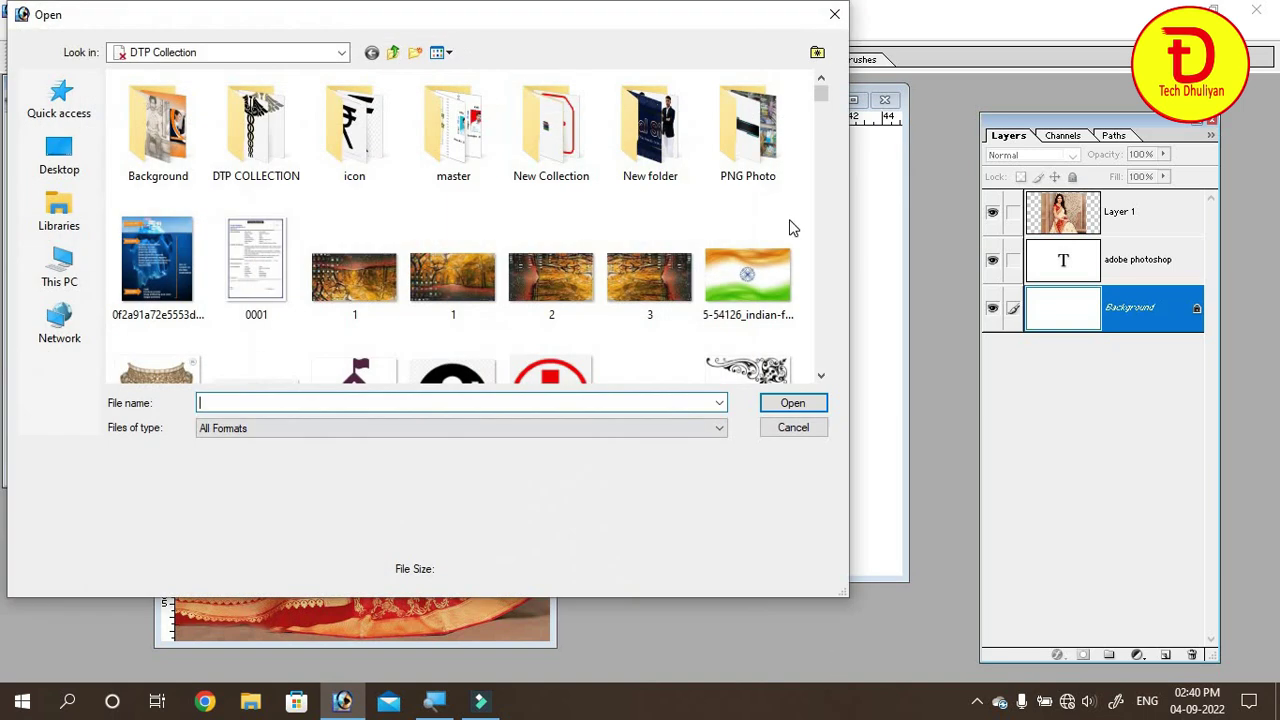
# Open the parrot image and drag it into Untitled-1 as Layer 2.
pyautogui.scroll(-5, 790, 228)
pyautogui.click(548, 230)
pyautogui.doubleClick(548, 230)
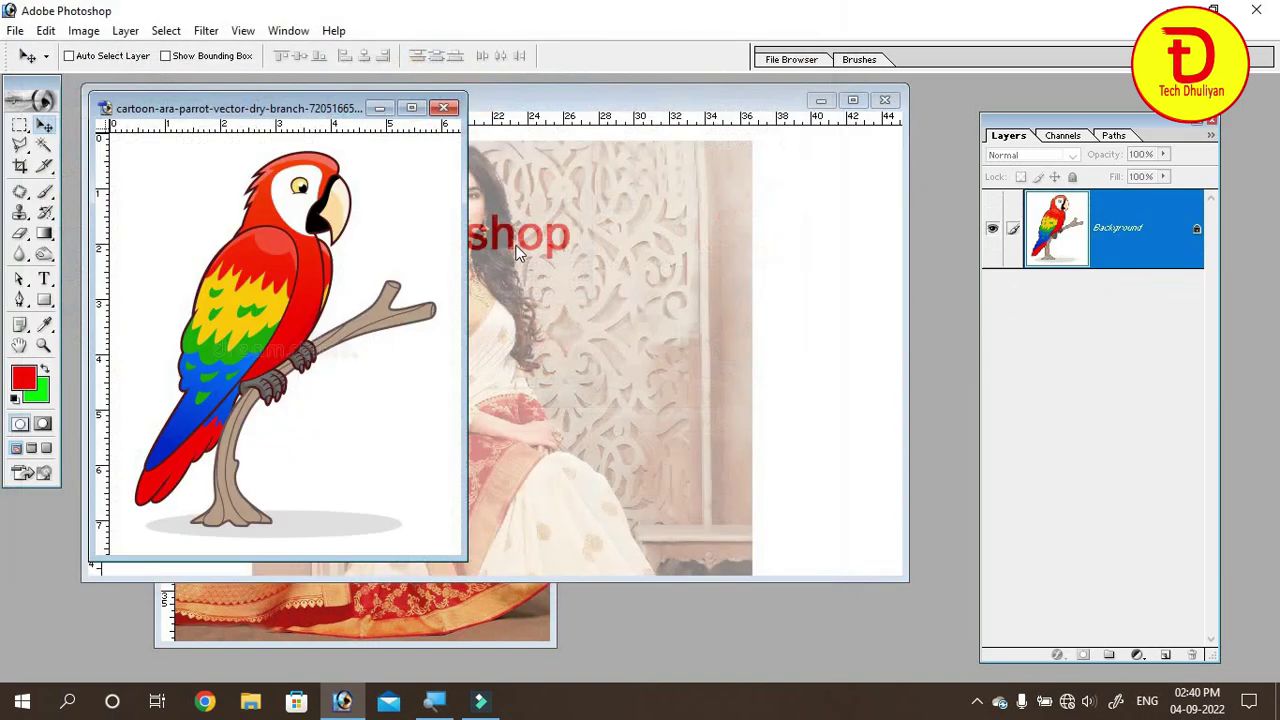
pyautogui.moveTo(279, 111); pyautogui.dragTo(444, 143)
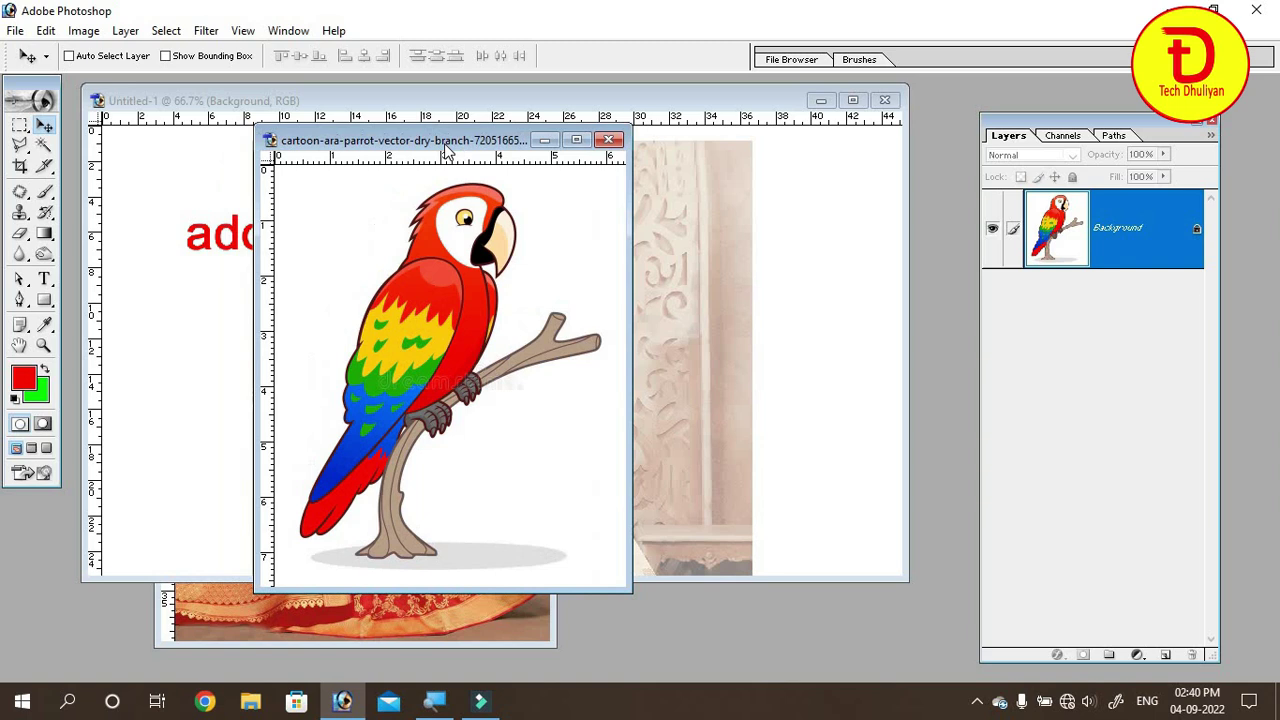
pyautogui.moveTo(478, 320); pyautogui.dragTo(708, 404)
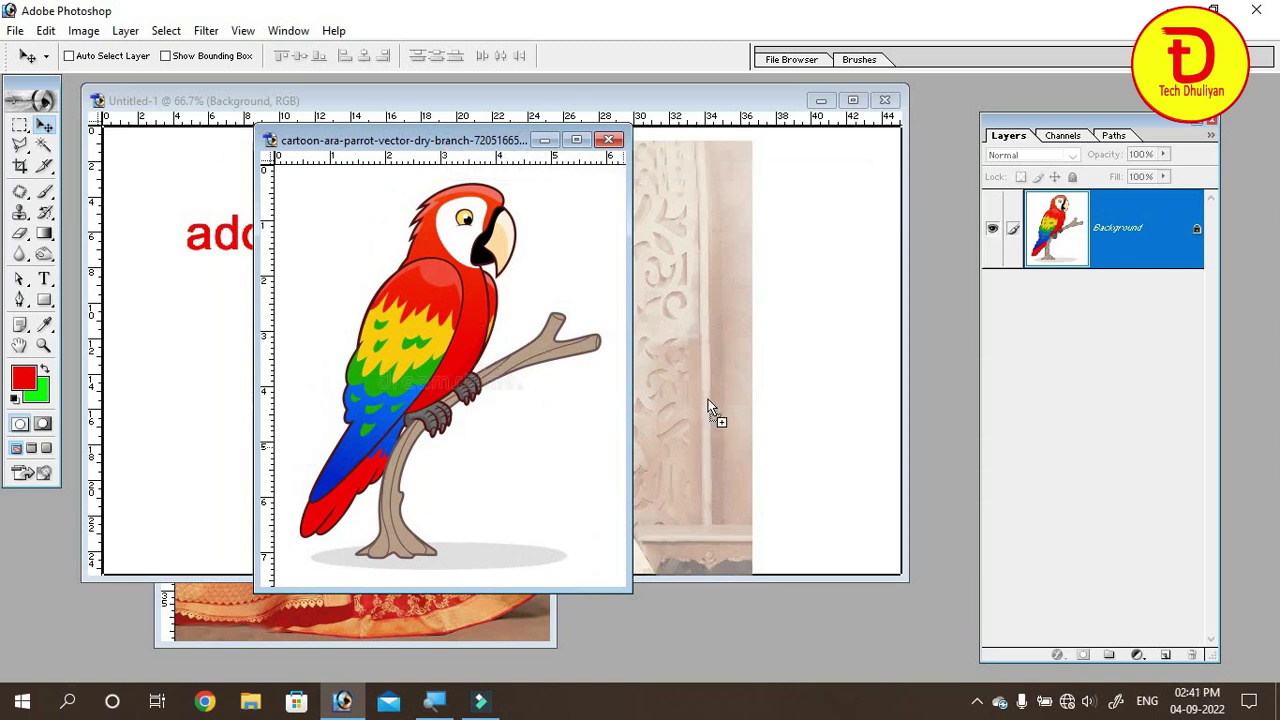
pyautogui.moveTo(700, 353)
pyautogui.mouseDown()
pyautogui.moveTo(736, 298)
pyautogui.moveTo(796, 358)
pyautogui.mouseUp()
# Move the parrot layer to the top of the stack and shift the saree photo left.
pyautogui.moveTo(1163, 315); pyautogui.dragTo(1150, 196)
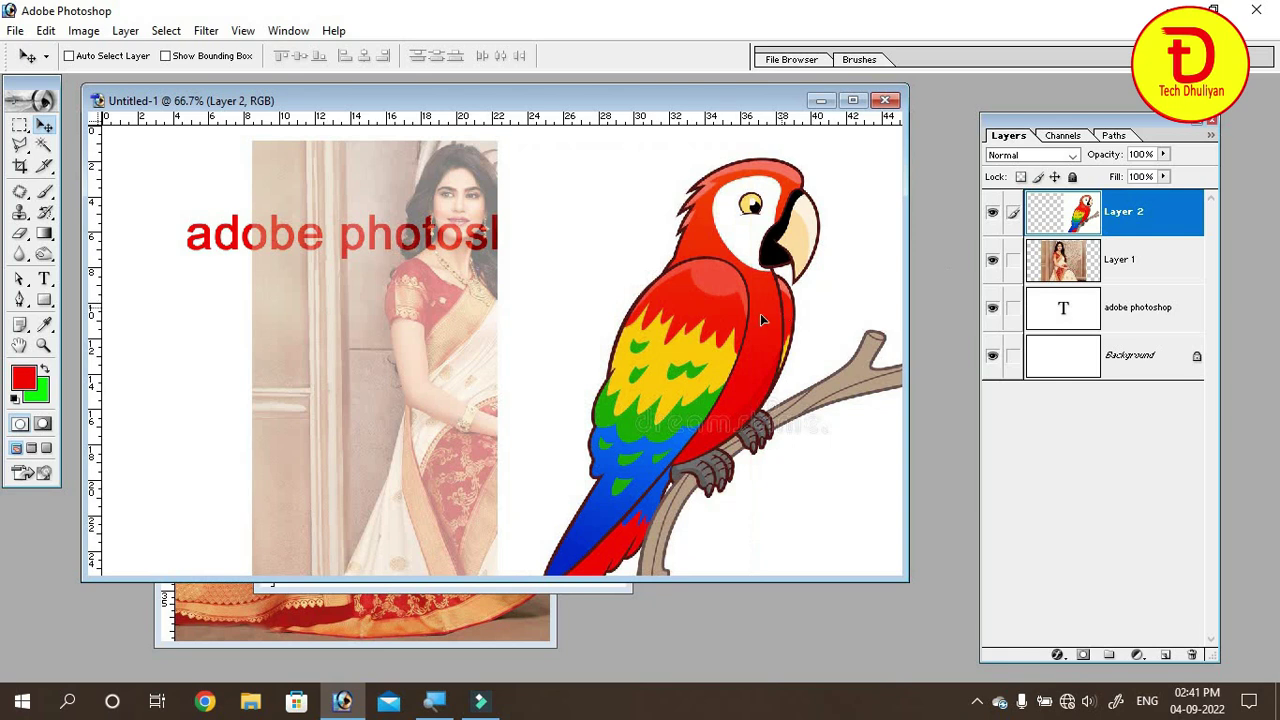
pyautogui.moveTo(832, 307); pyautogui.dragTo(757, 317)
pyautogui.hotkey('ctrl', 'z')
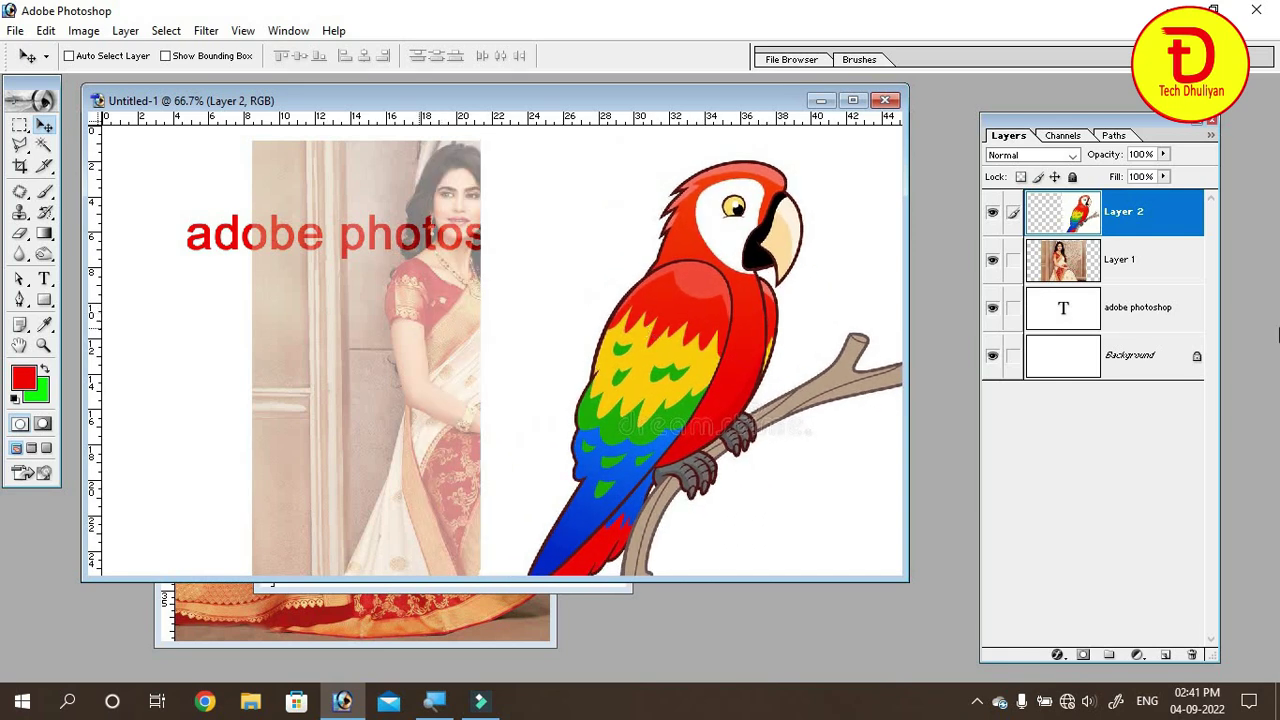
pyautogui.click(1152, 272)
pyautogui.moveTo(371, 366); pyautogui.dragTo(236, 350)
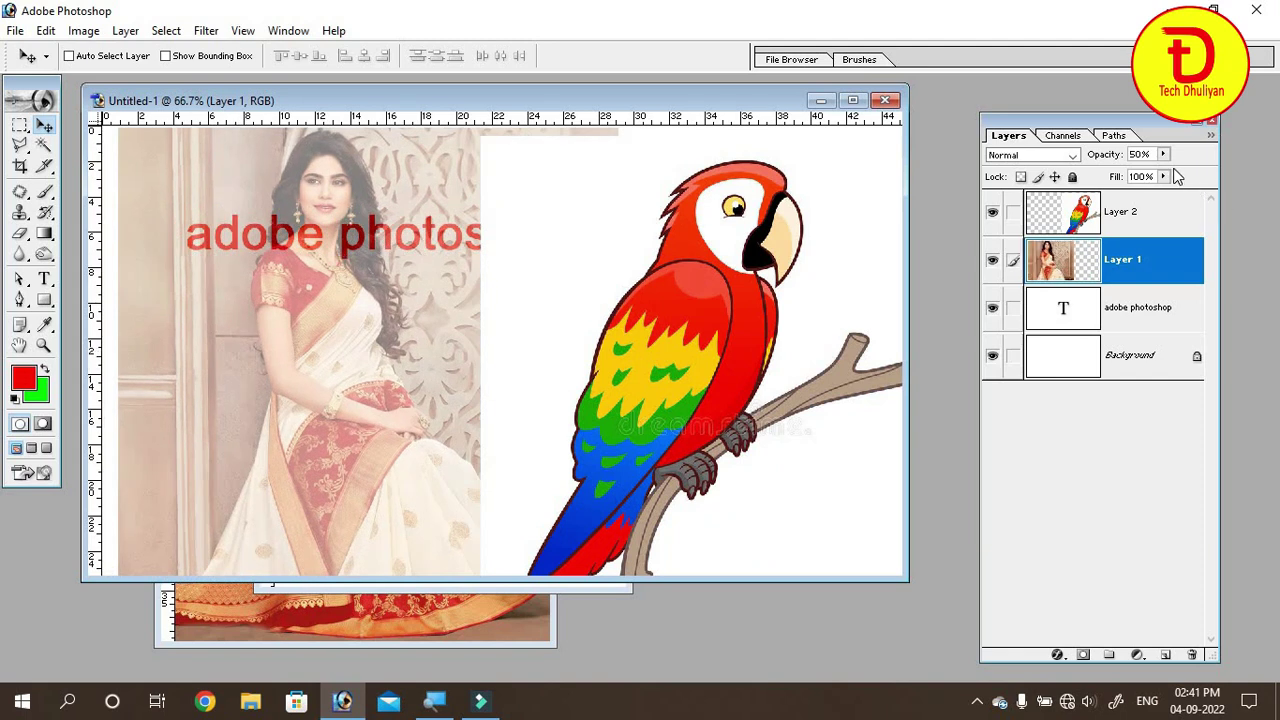
# Restore the saree layer to 100% opacity and move the parrot left and up.
pyautogui.click(1164, 154)
pyautogui.moveTo(1161, 174); pyautogui.dragTo(1220, 194)
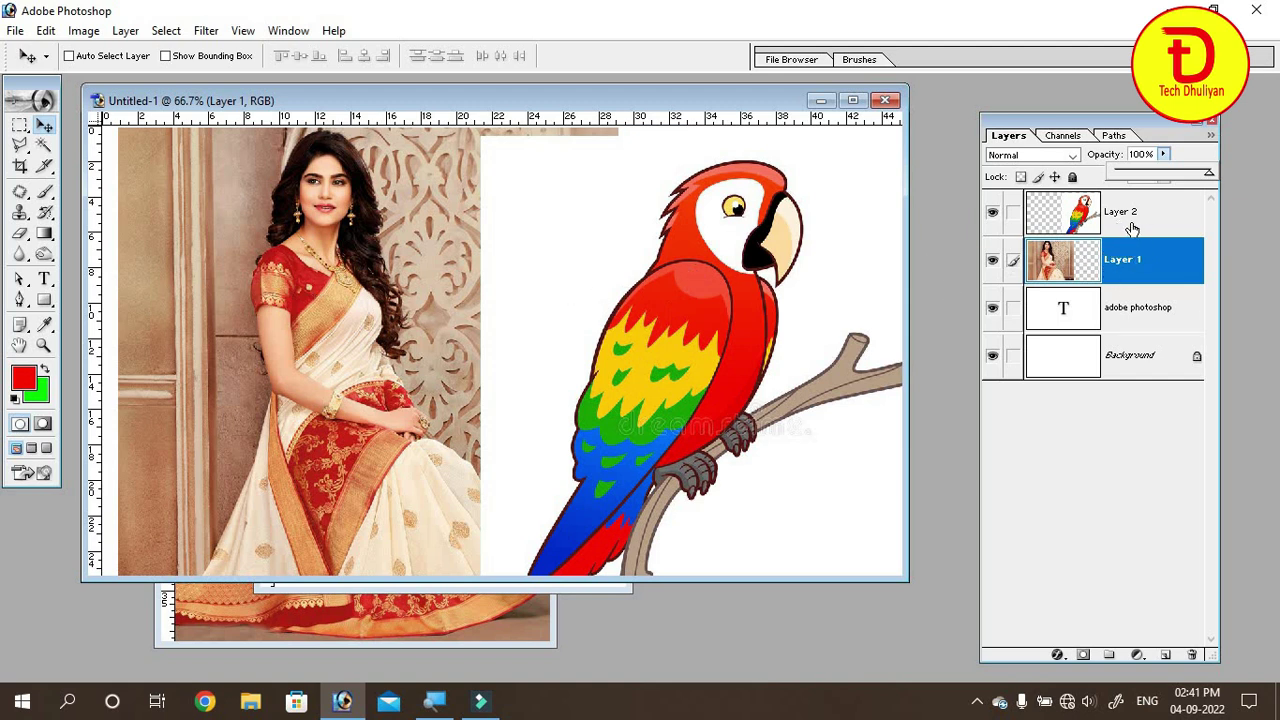
pyautogui.click(1120, 212)
pyautogui.moveTo(725, 334); pyautogui.dragTo(634, 321)
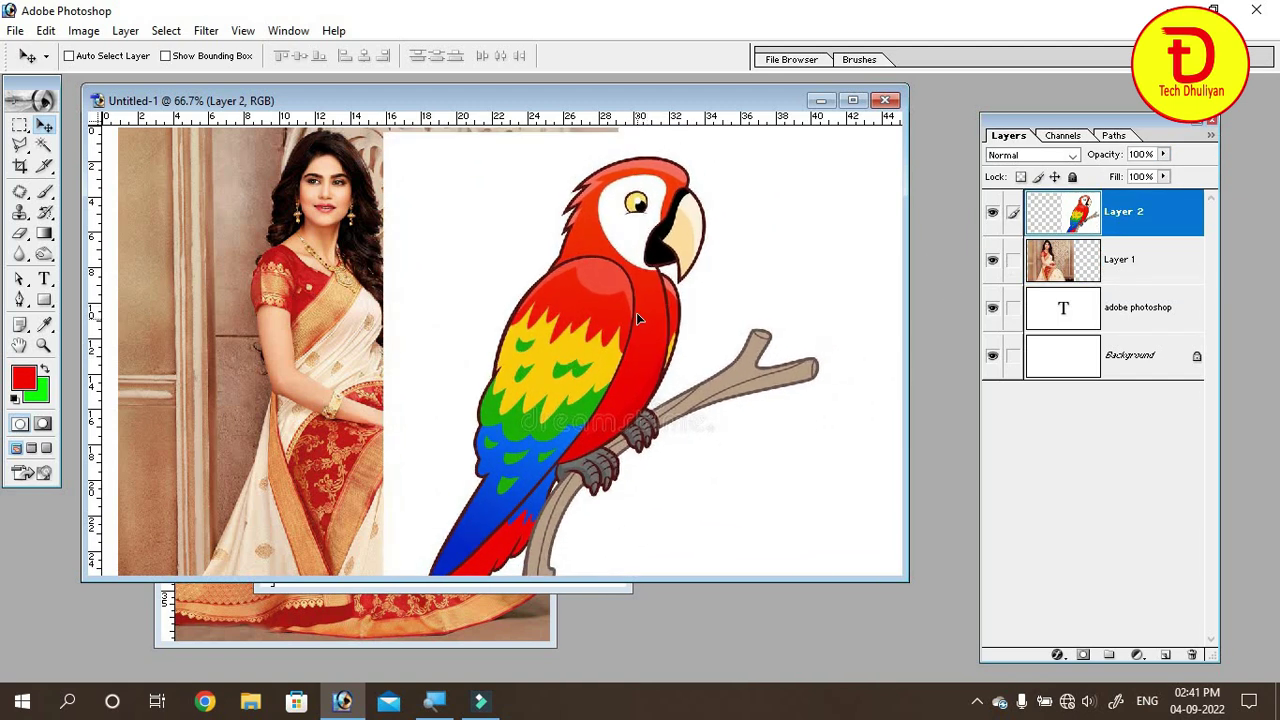
pyautogui.click(1160, 366)
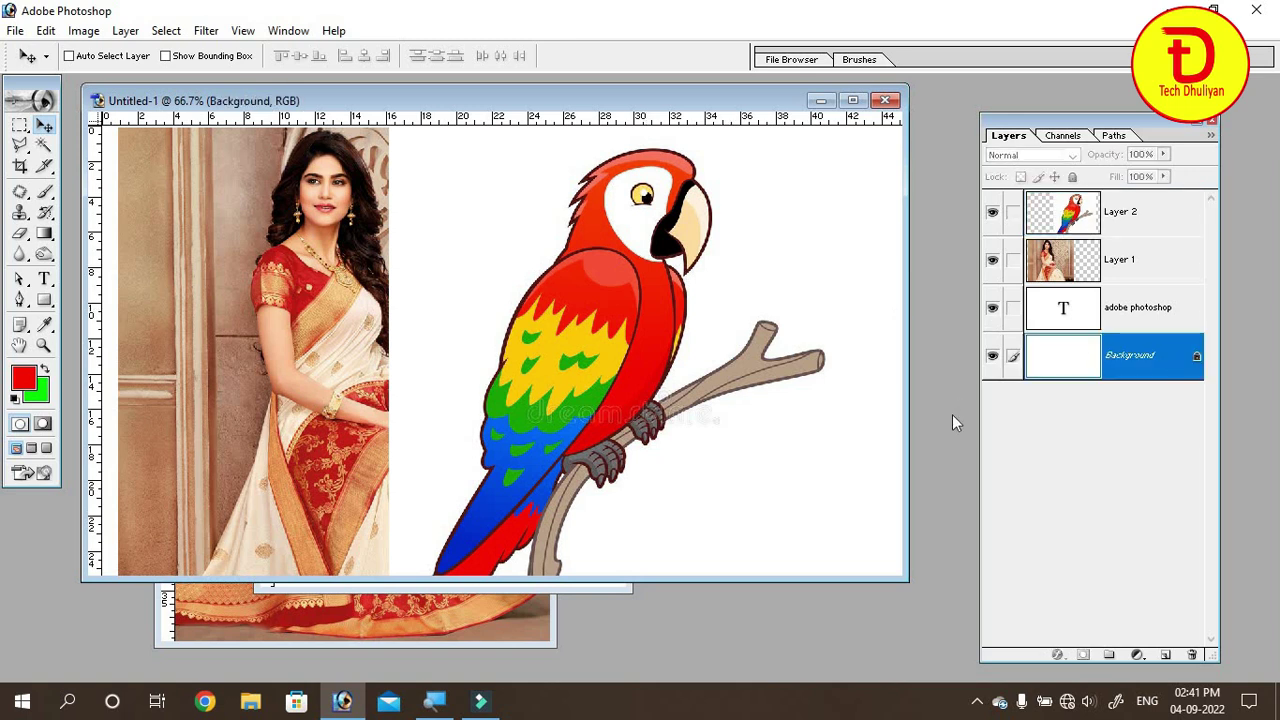
# Fill the Background layer with a red-to-orange gradient and return to the Move tool.
pyautogui.click(44, 233)
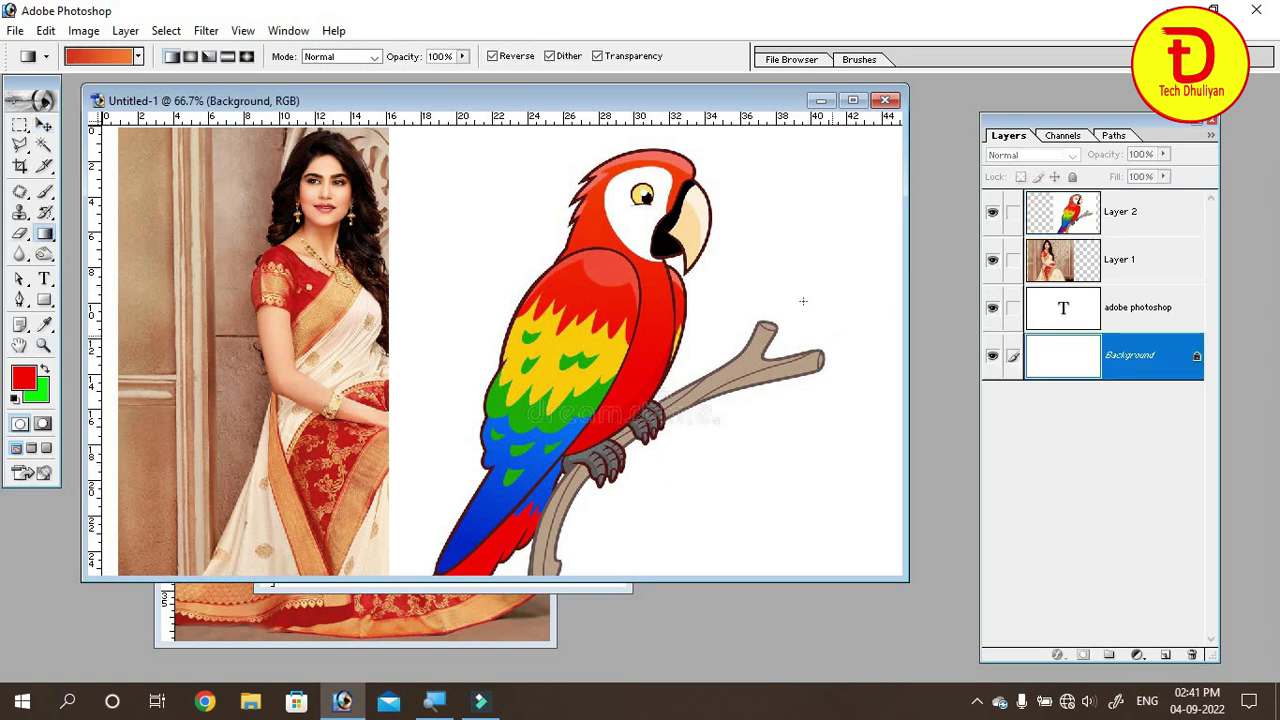
pyautogui.moveTo(834, 266); pyautogui.dragTo(764, 326)
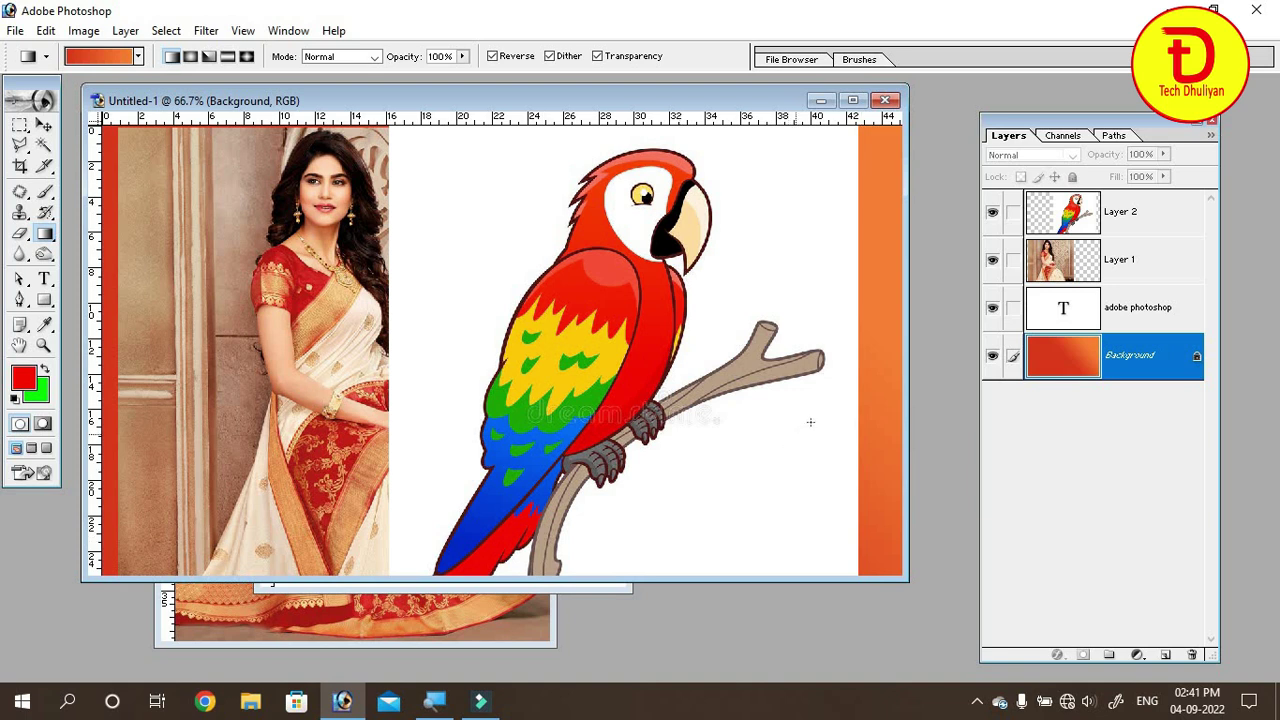
pyautogui.click(44, 125)
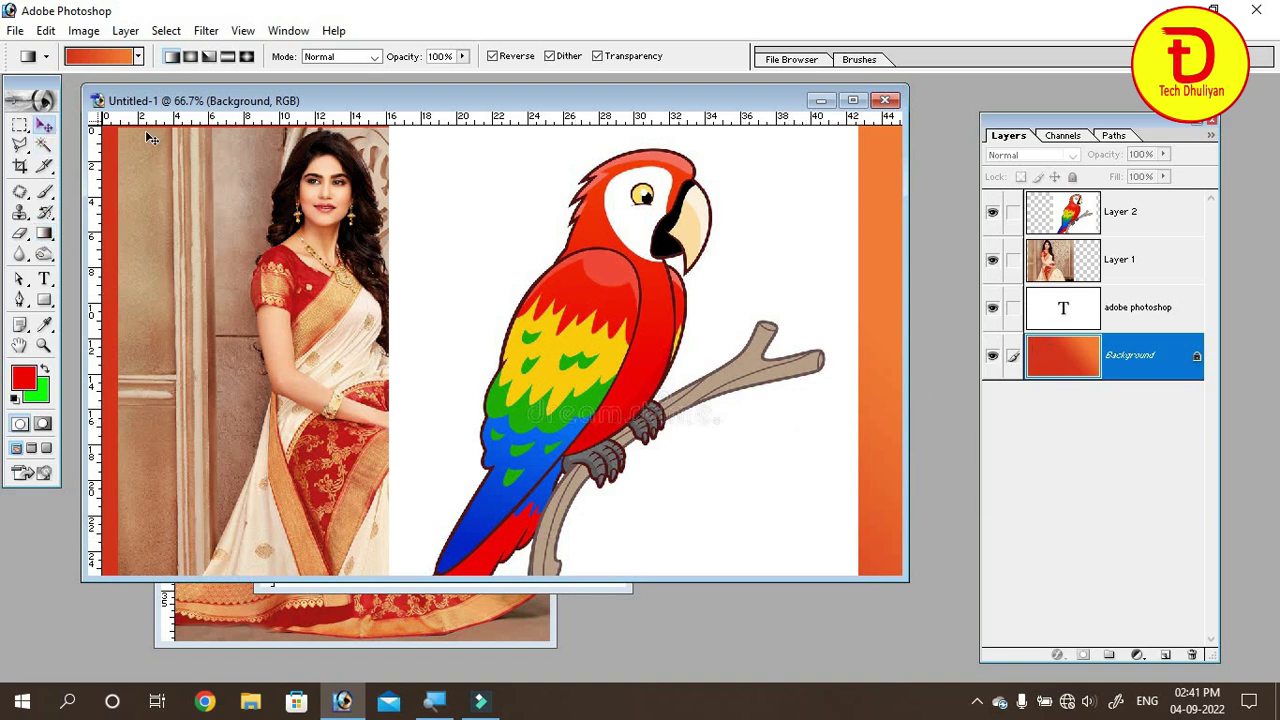
pyautogui.click(1121, 222)
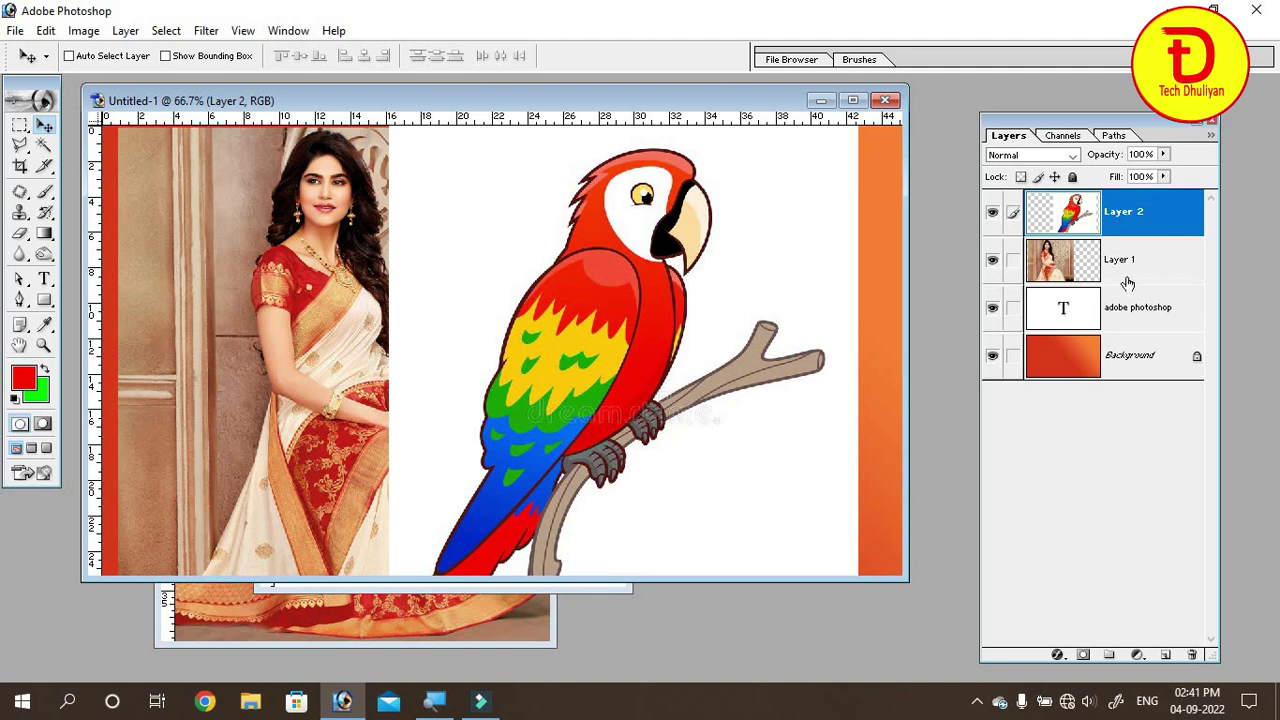
# Merge the parrot layer down into the saree photo with Ctrl+E and shift the result.
pyautogui.click(1128, 264)
pyautogui.click(1138, 213)
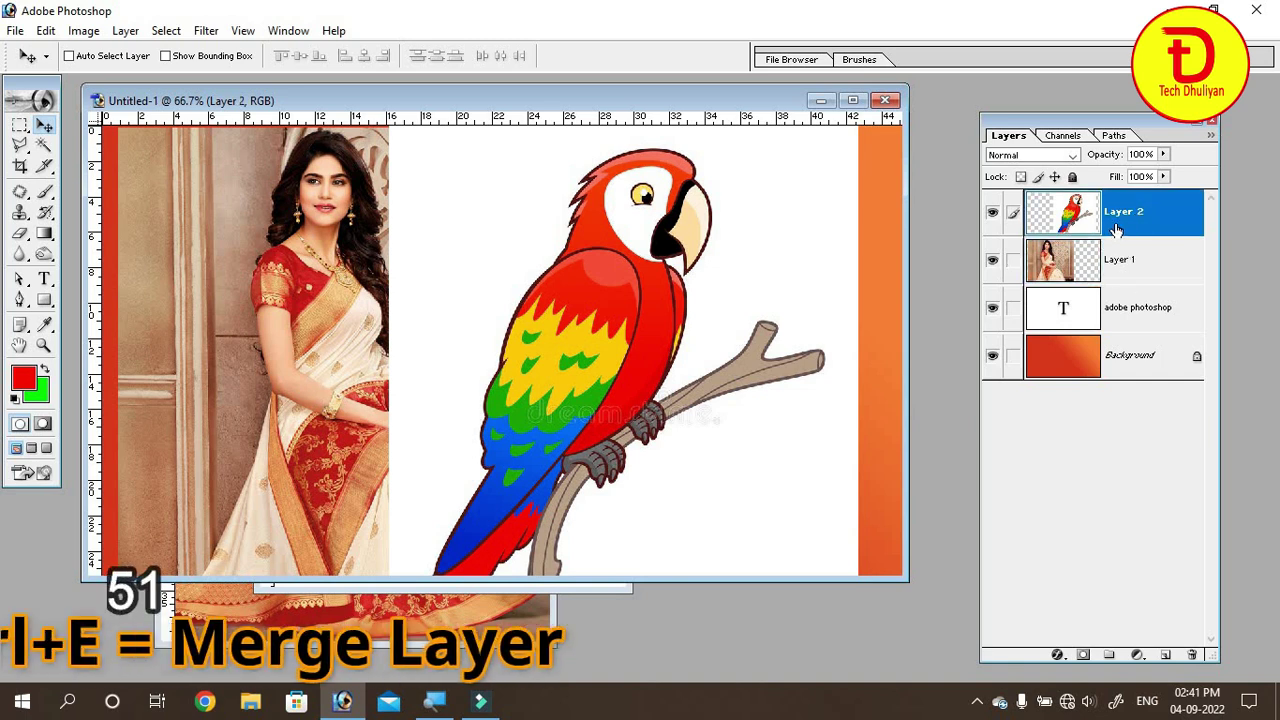
pyautogui.hotkey('ctrl', 'e')
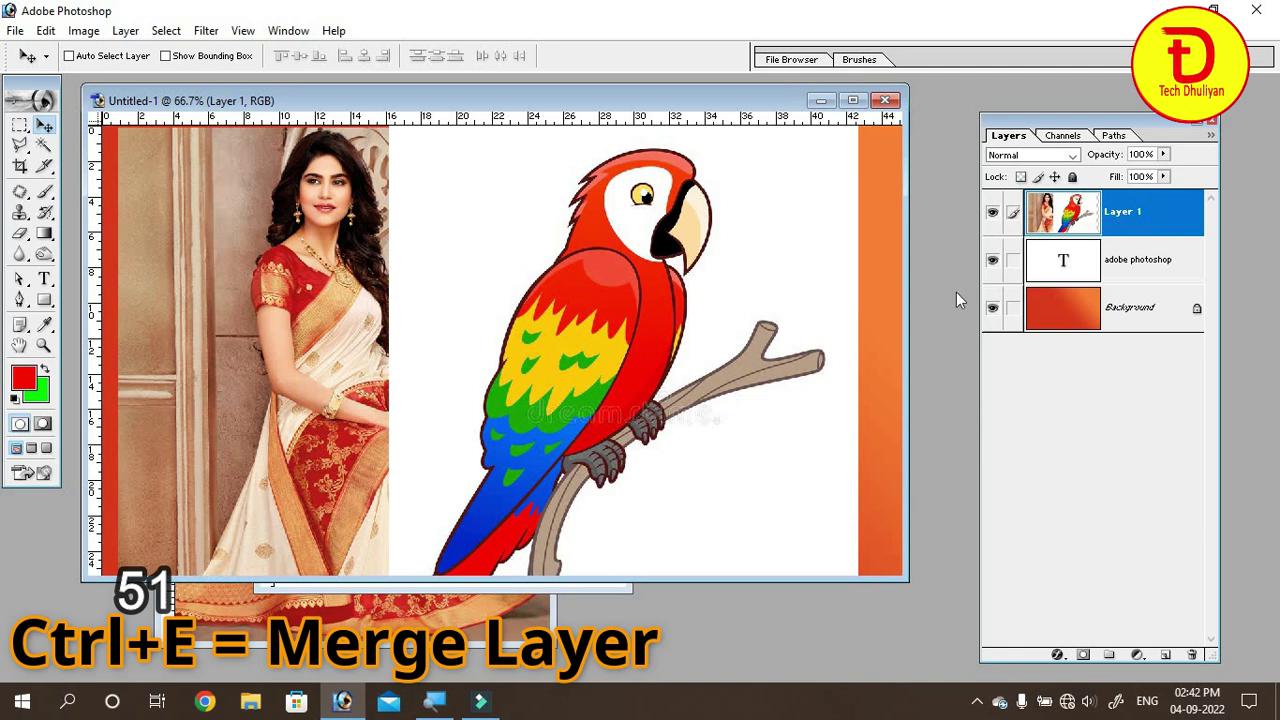
pyautogui.moveTo(616, 392)
pyautogui.mouseDown()
pyautogui.moveTo(634, 422)
pyautogui.moveTo(574, 337)
pyautogui.moveTo(549, 445)
pyautogui.moveTo(568, 343)
pyautogui.mouseUp()
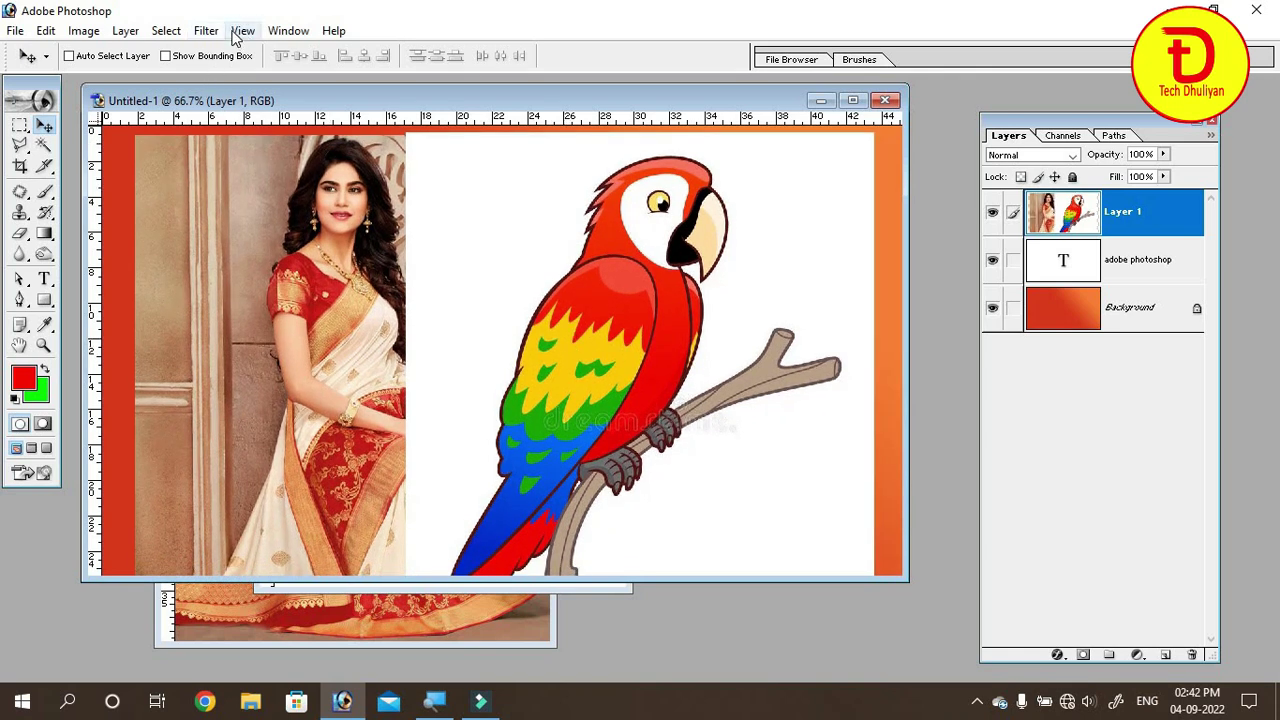
# Revert to the Gradient state in the History panel, then select Layer 1.
pyautogui.click(287, 31)
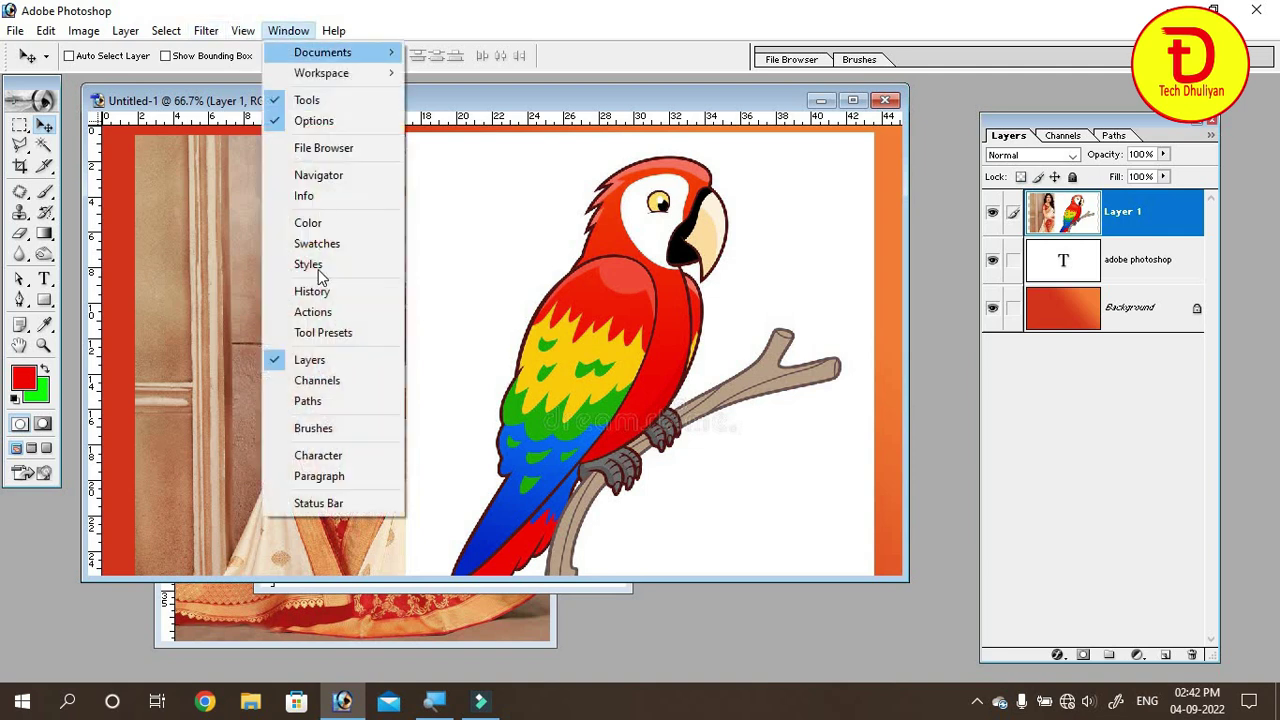
pyautogui.click(311, 291)
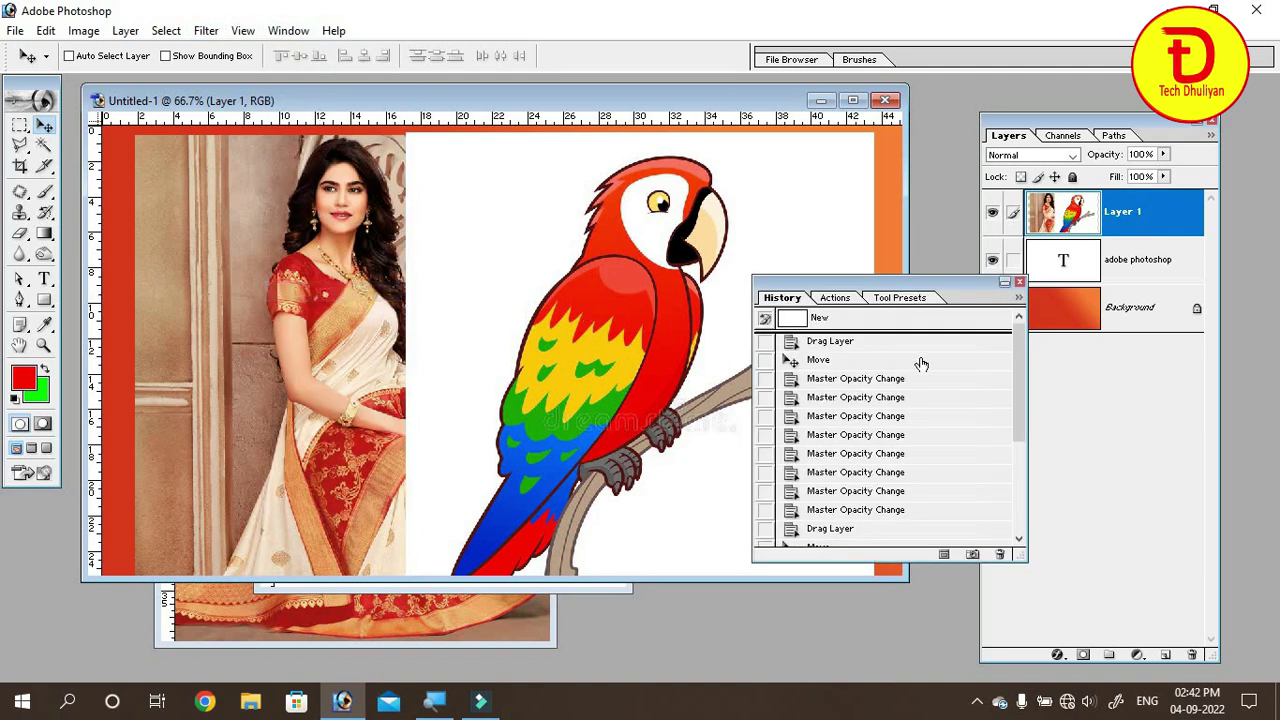
pyautogui.moveTo(1017, 397); pyautogui.dragTo(1019, 500)
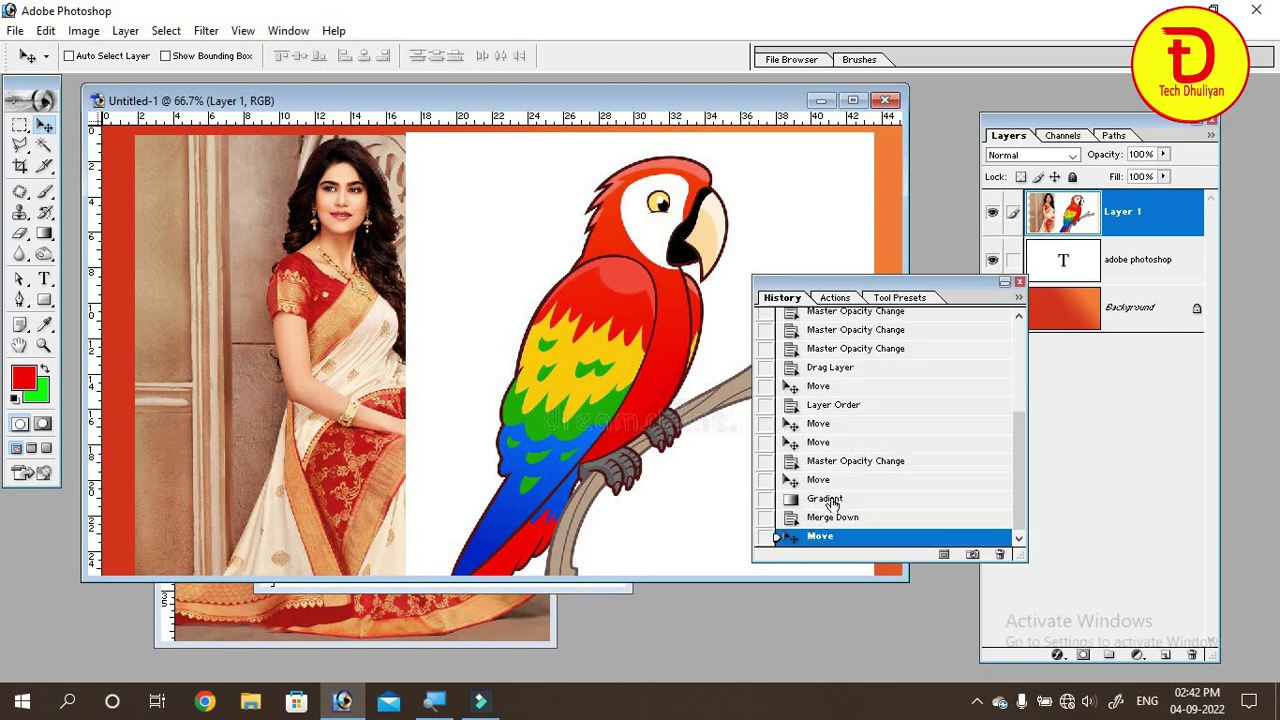
pyautogui.click(828, 499)
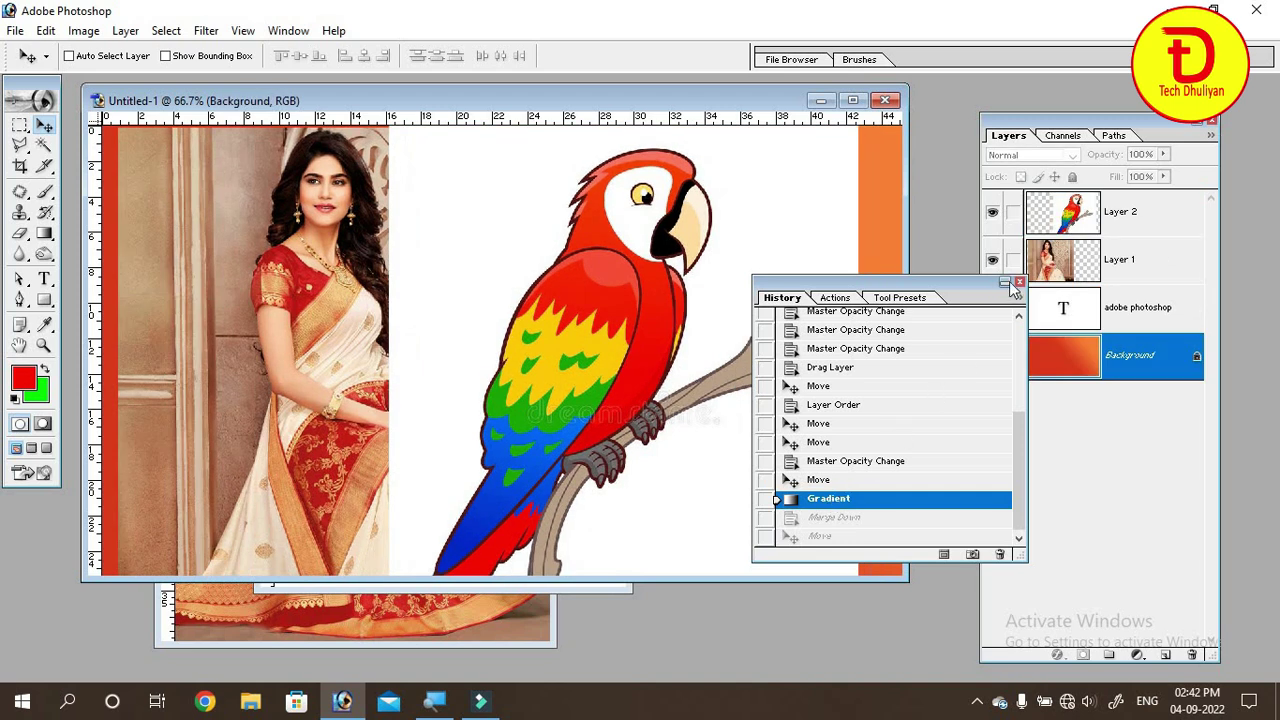
pyautogui.click(1019, 283)
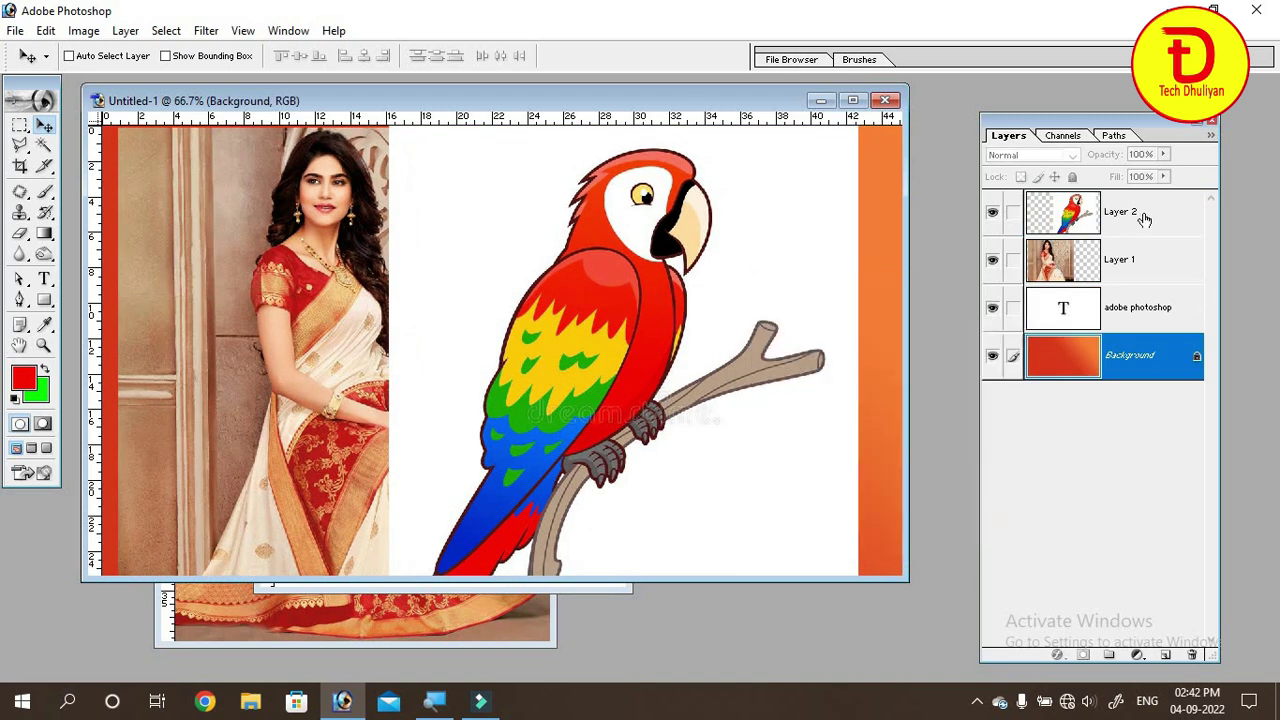
pyautogui.click(1145, 219)
pyautogui.click(1110, 258)
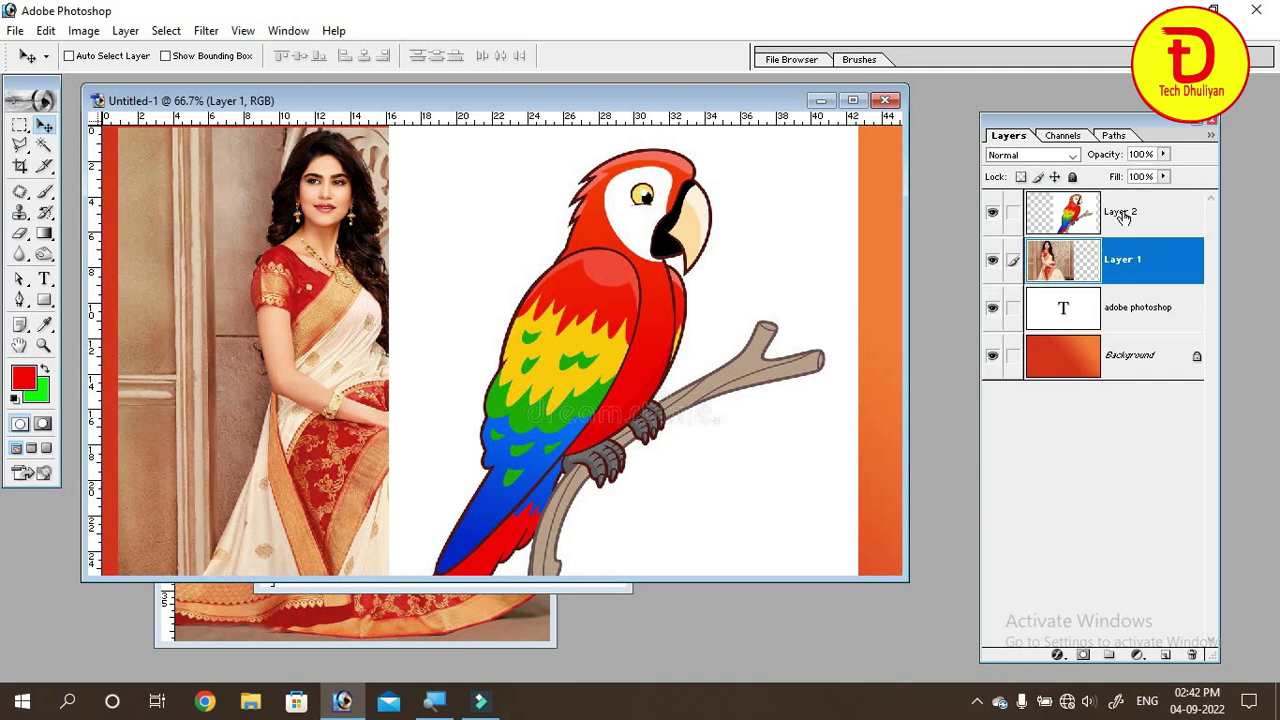
pyautogui.click(1122, 217)
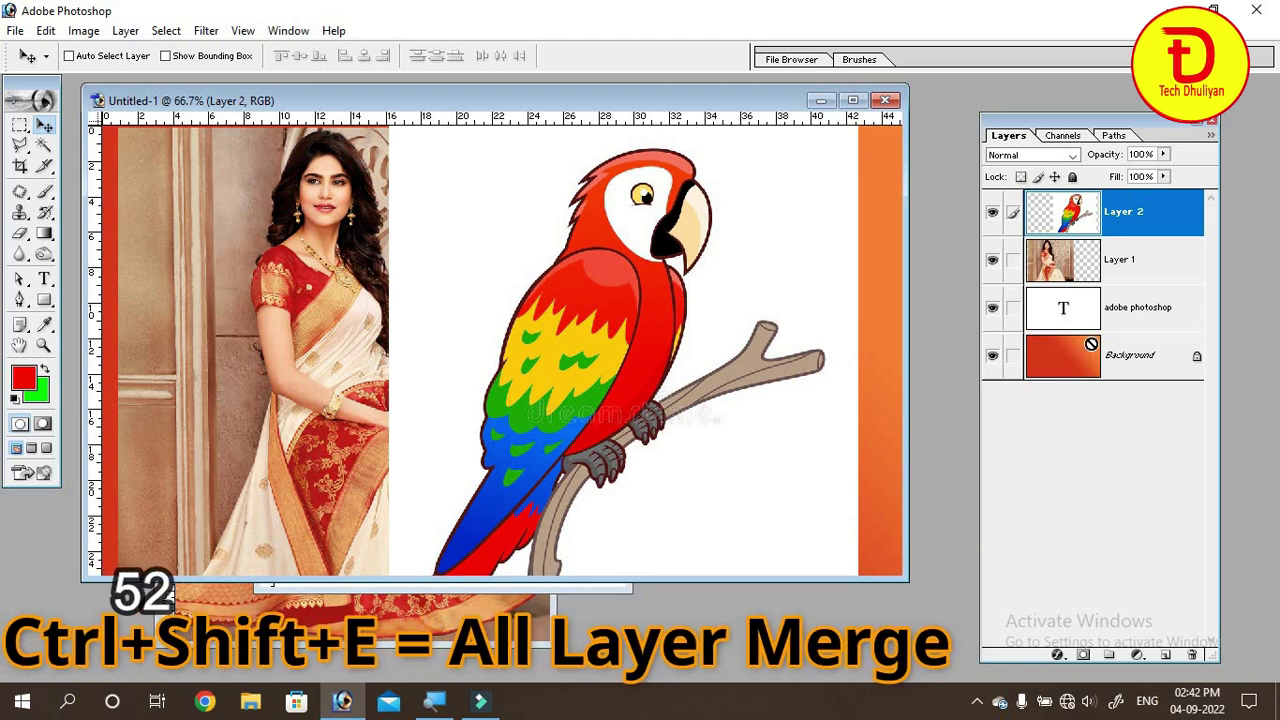
pyautogui.hotkey('ctrl', 'shift', 'e')
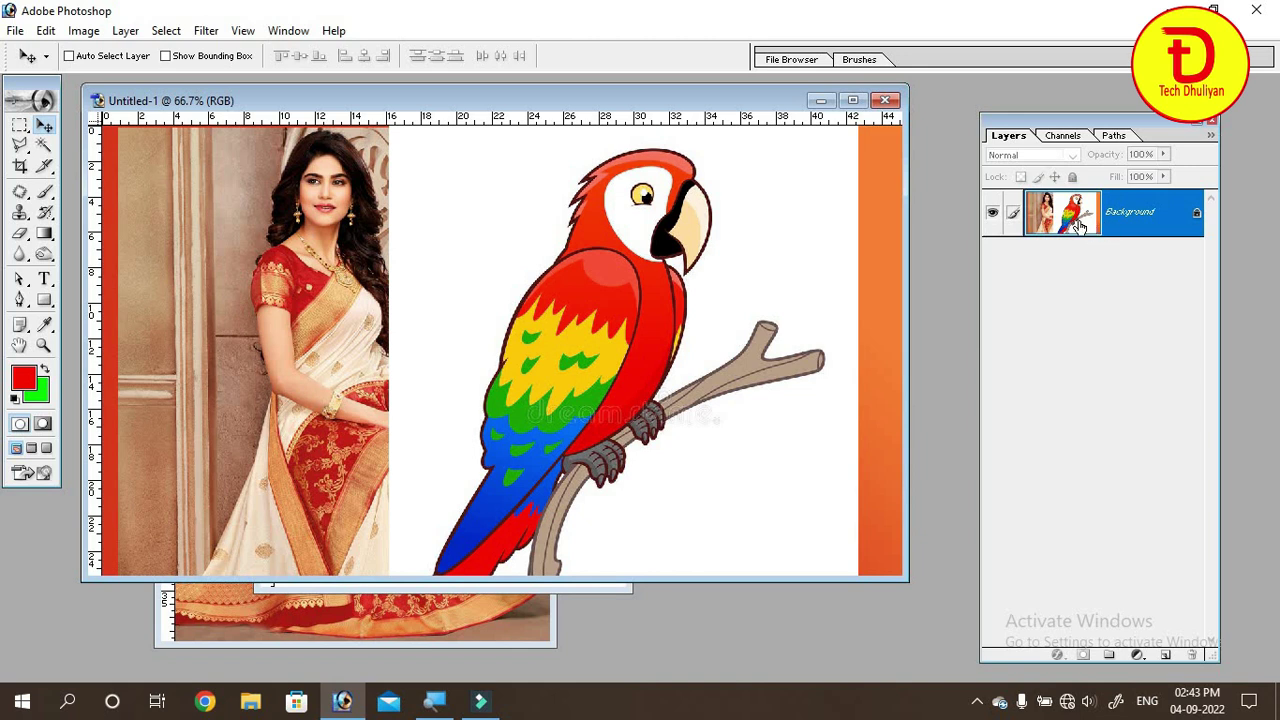
pyautogui.click(243, 30)
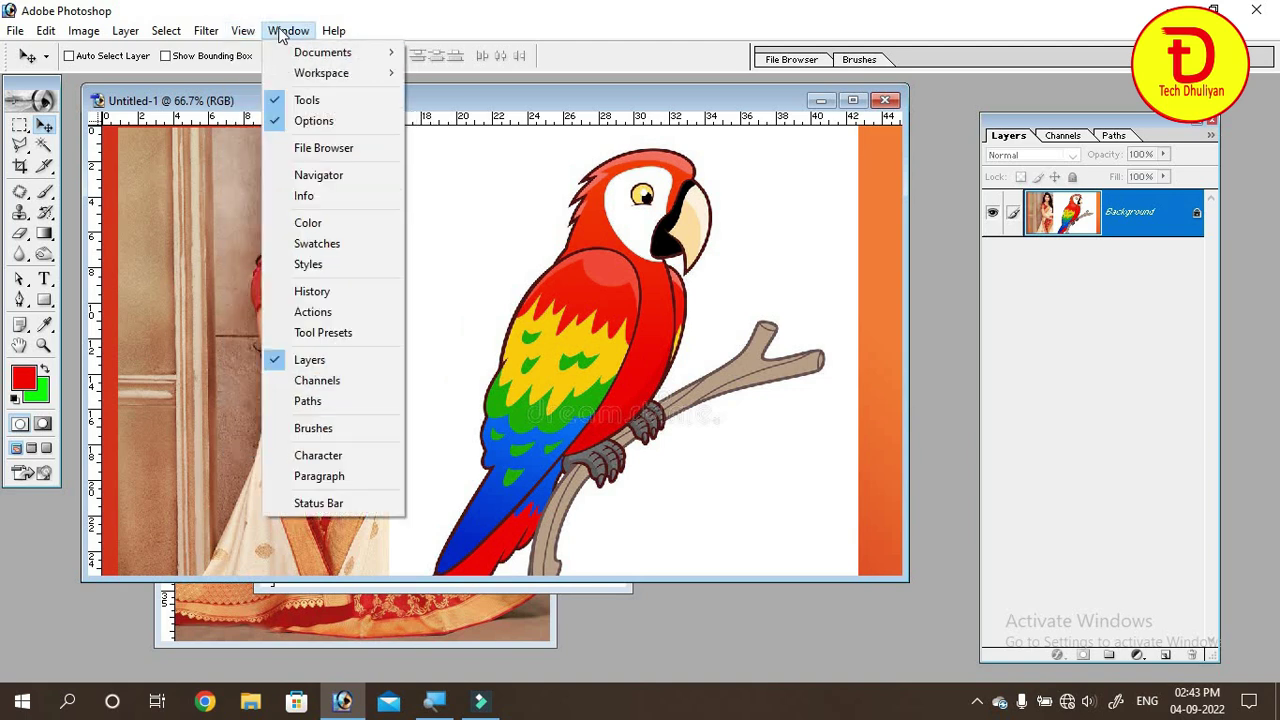
pyautogui.click(326, 291)
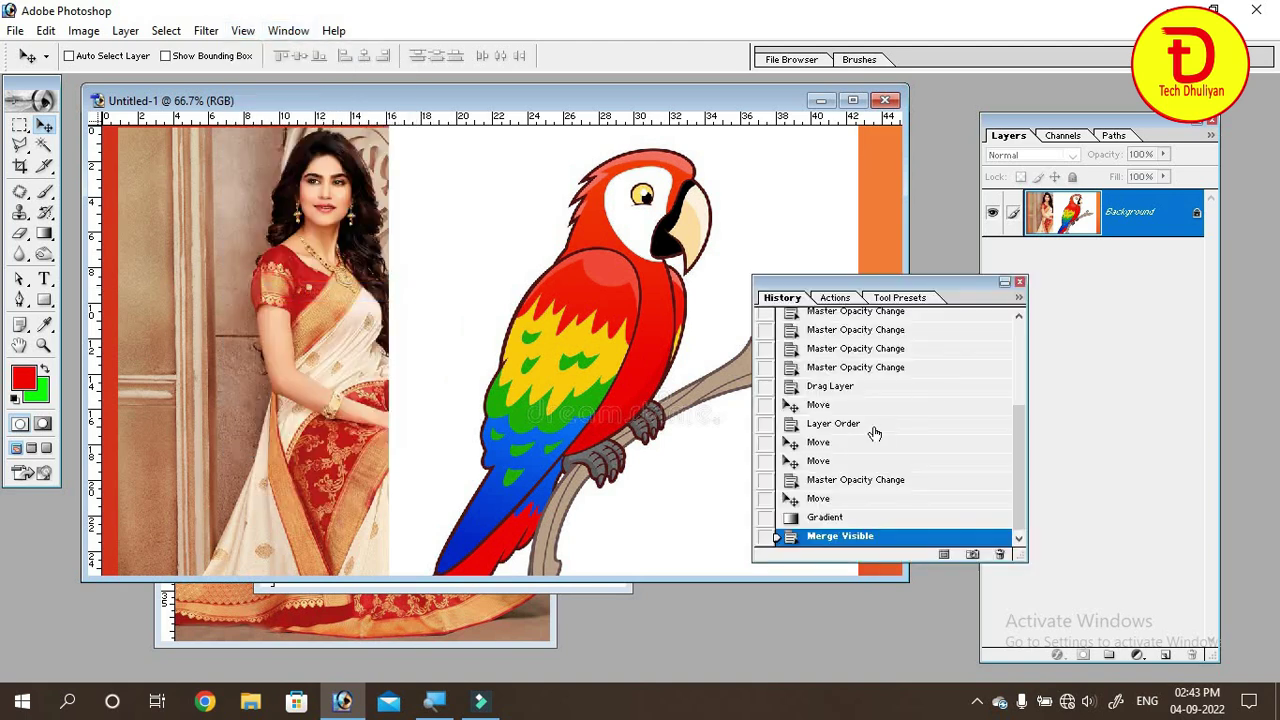
pyautogui.click(840, 517)
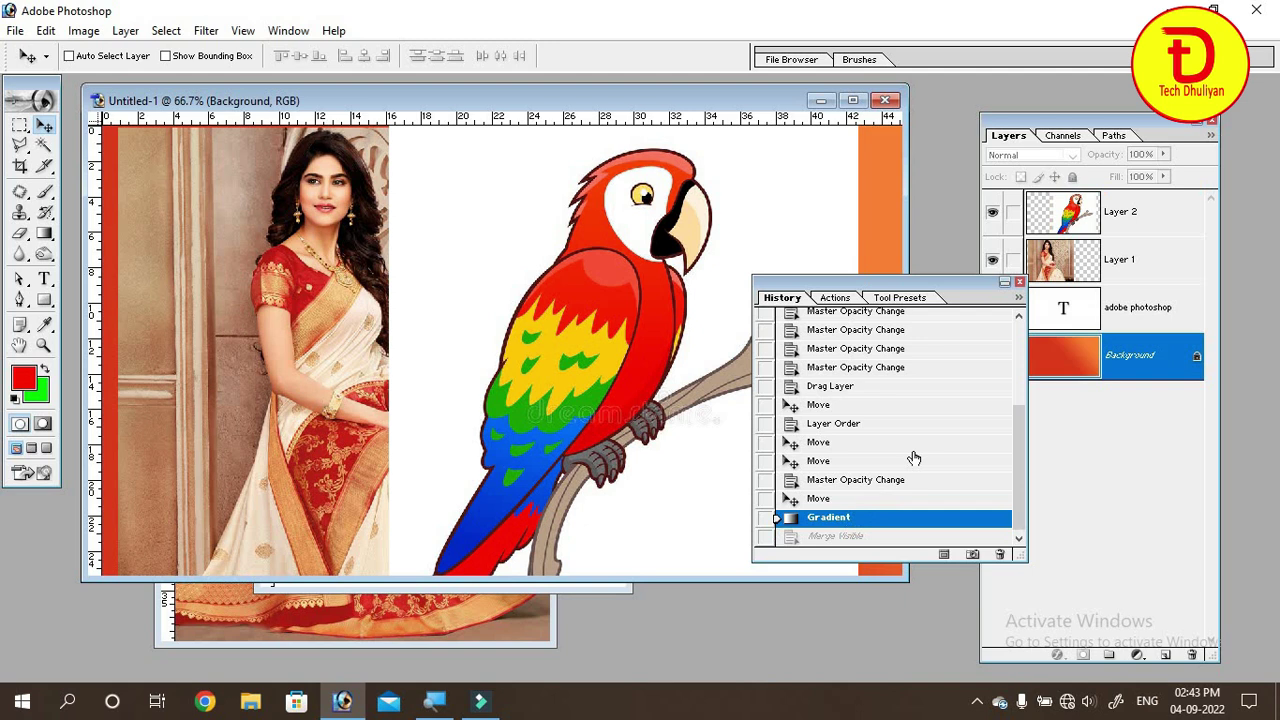
pyautogui.click(1019, 282)
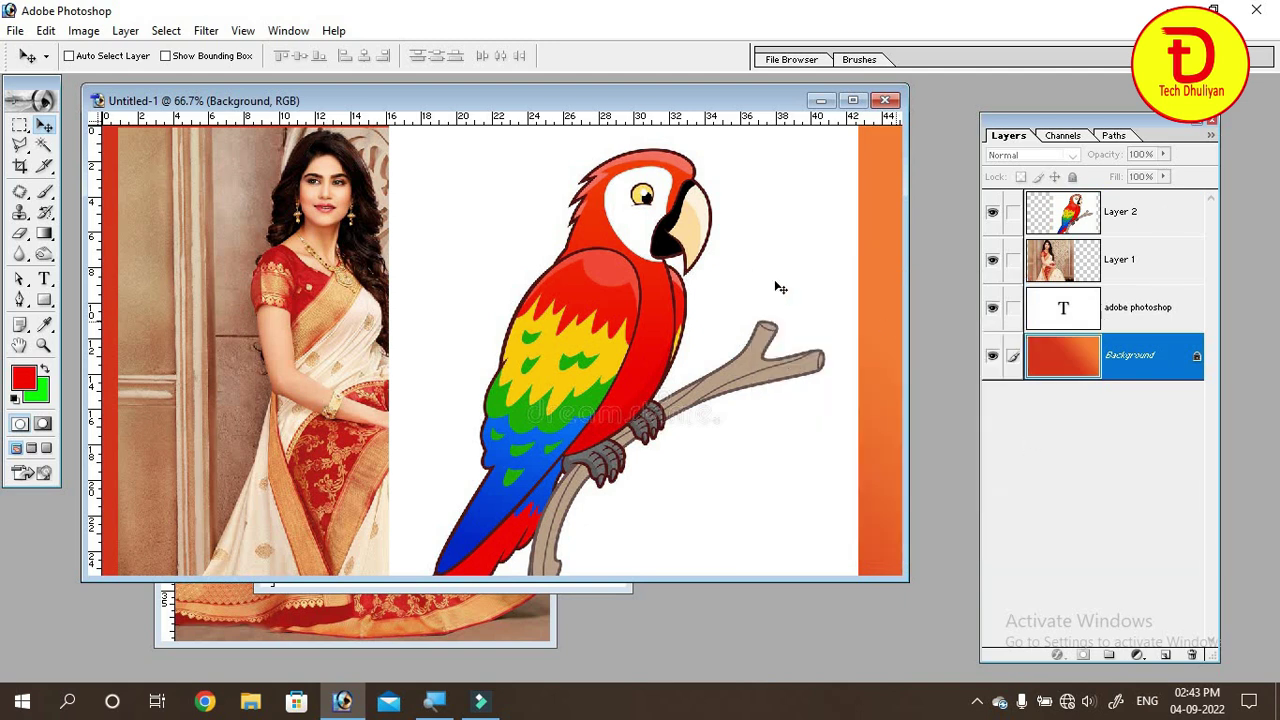
pyautogui.click(1122, 270)
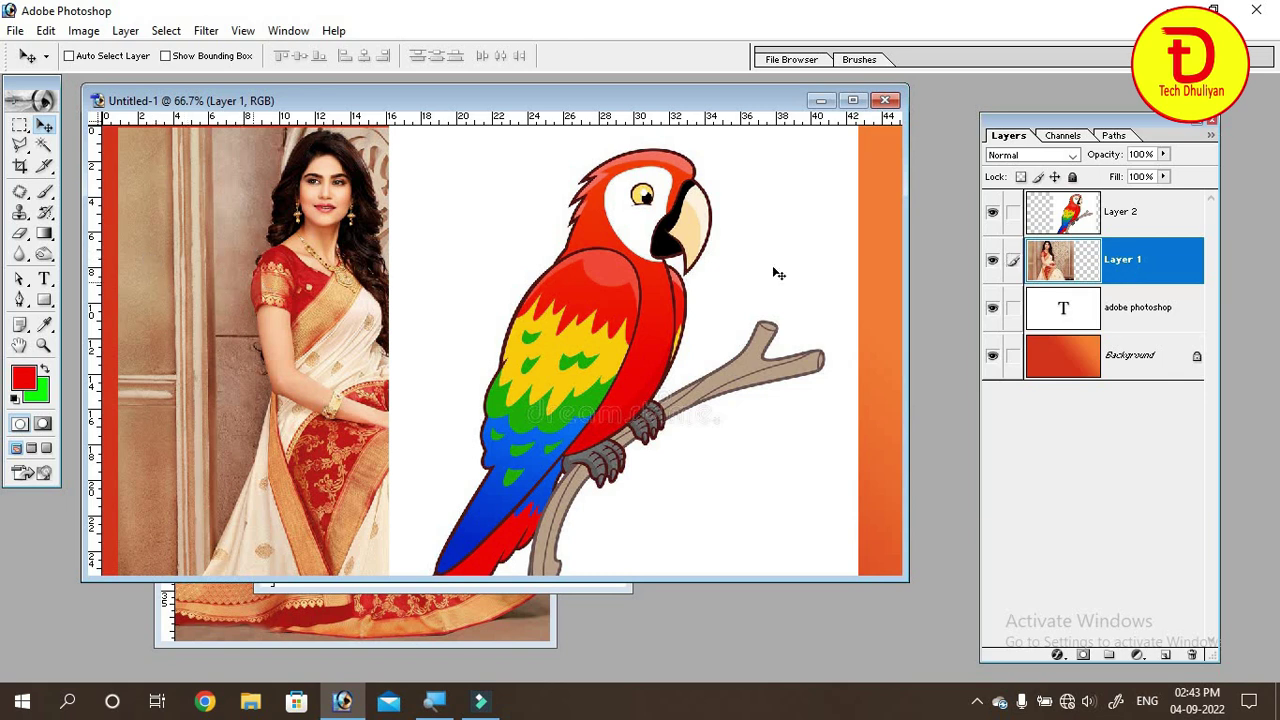
# Nudge the parrot (Layer 2) and the saree photo (Layer 1) slightly right.
pyautogui.click(1137, 218)
pyautogui.moveTo(543, 284)
pyautogui.mouseDown()
pyautogui.moveTo(597, 284)
pyautogui.moveTo(554, 279)
pyautogui.mouseUp()
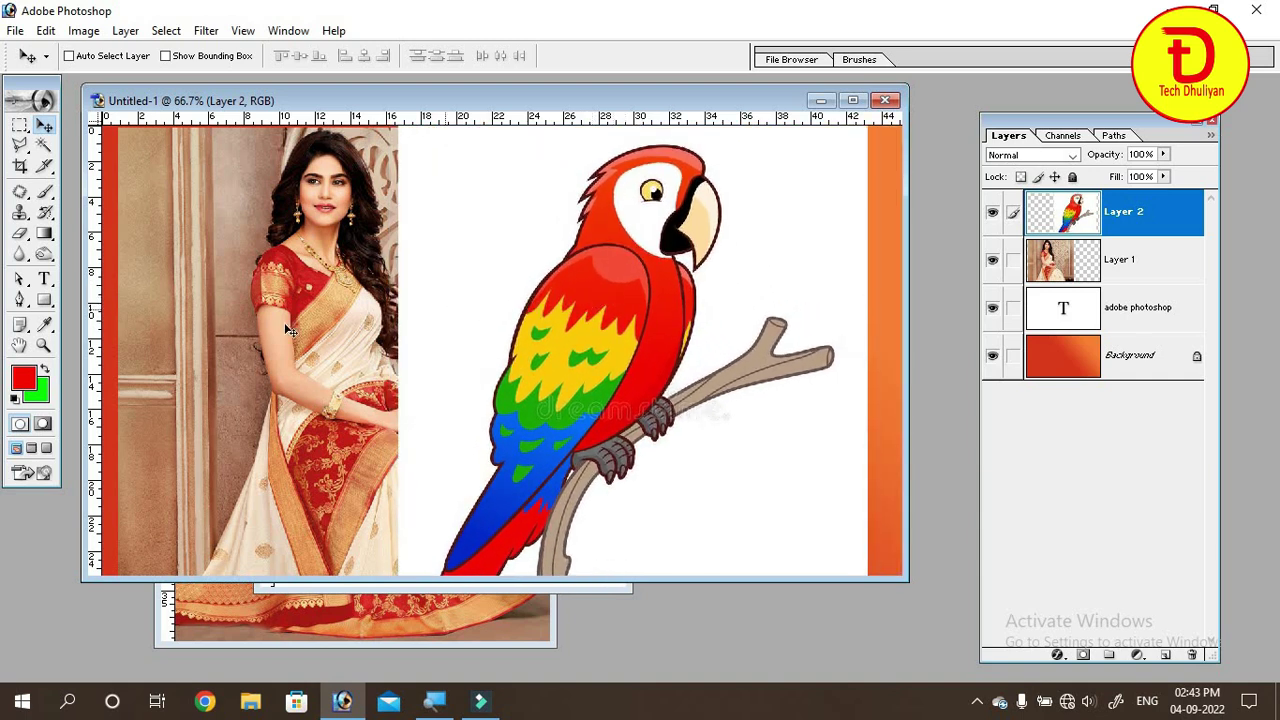
pyautogui.click(1120, 262)
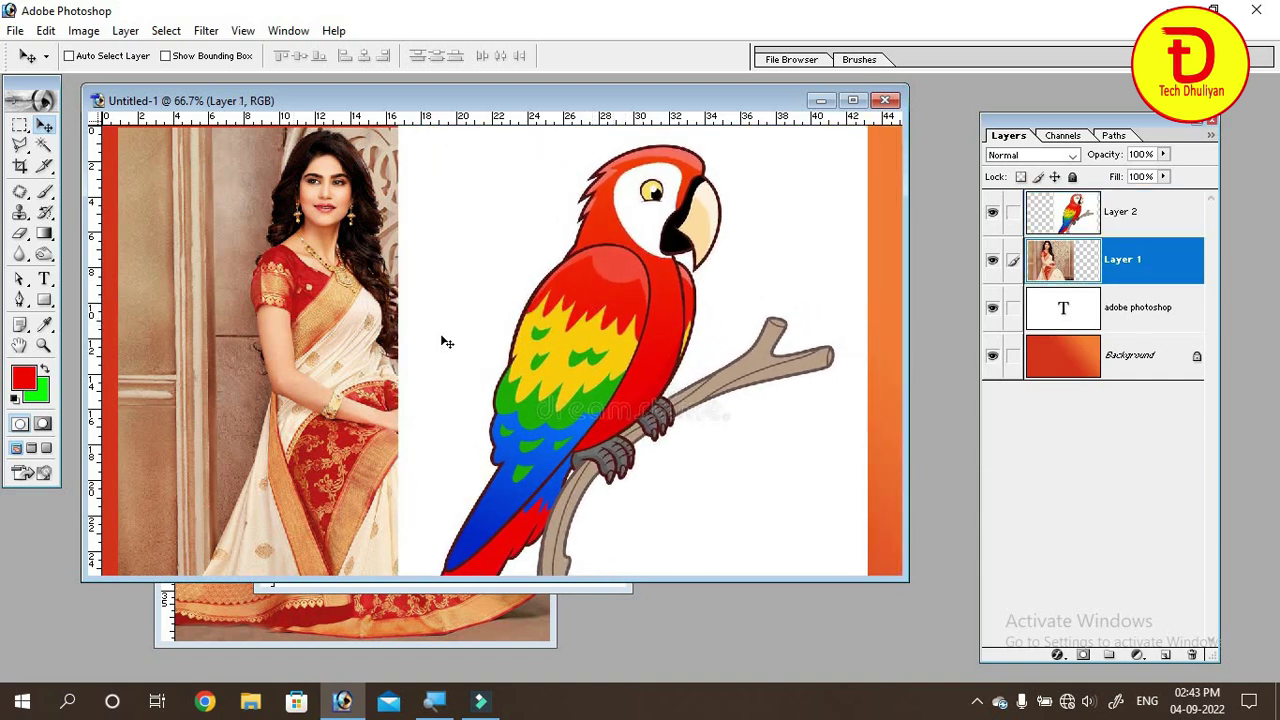
pyautogui.moveTo(303, 330); pyautogui.dragTo(315, 332)
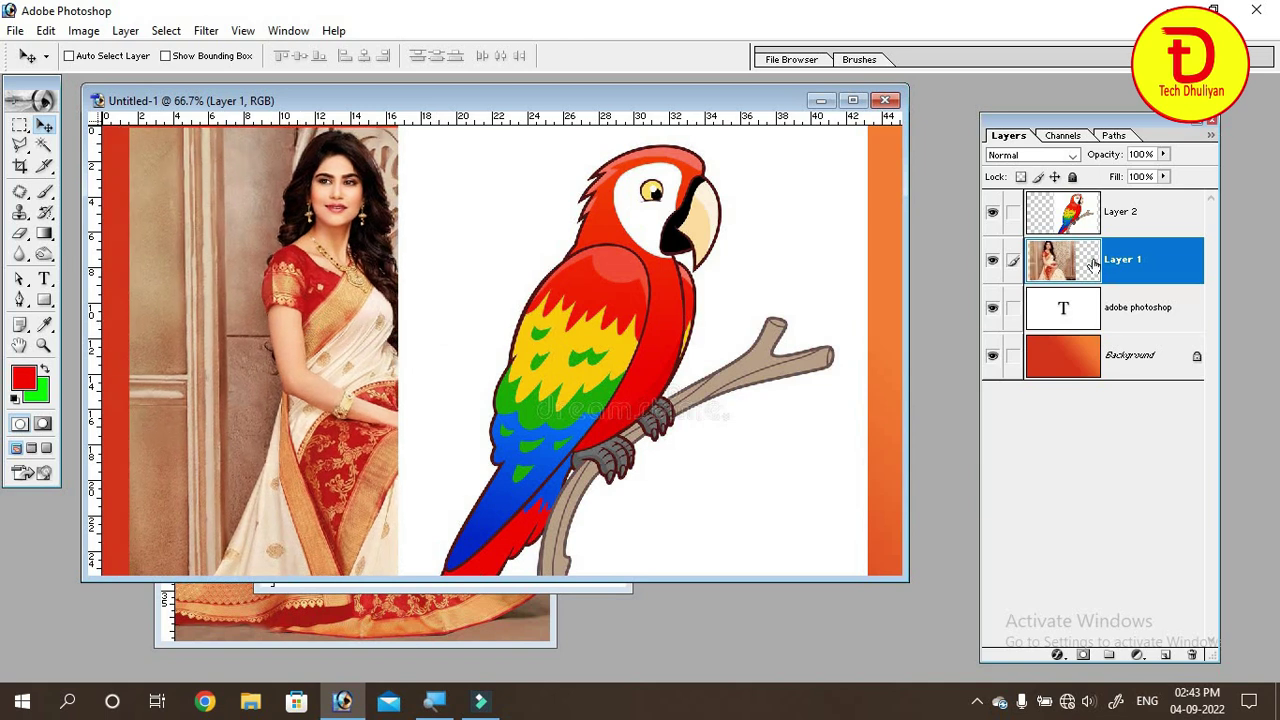
# Send Layer 2 back with Ctrl+Shift+[, reorder it, then bring it to front with Ctrl+Shift+].
pyautogui.click(1137, 232)
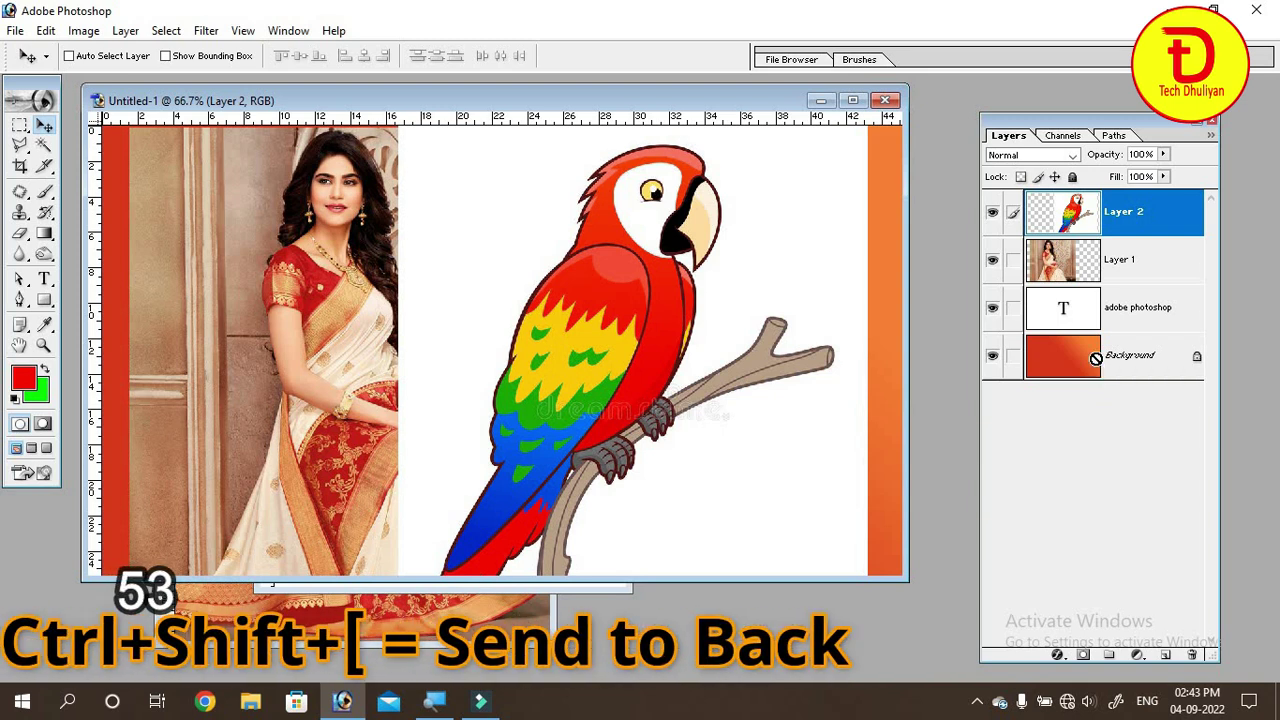
pyautogui.hotkey('ctrl', 'shift', '[')
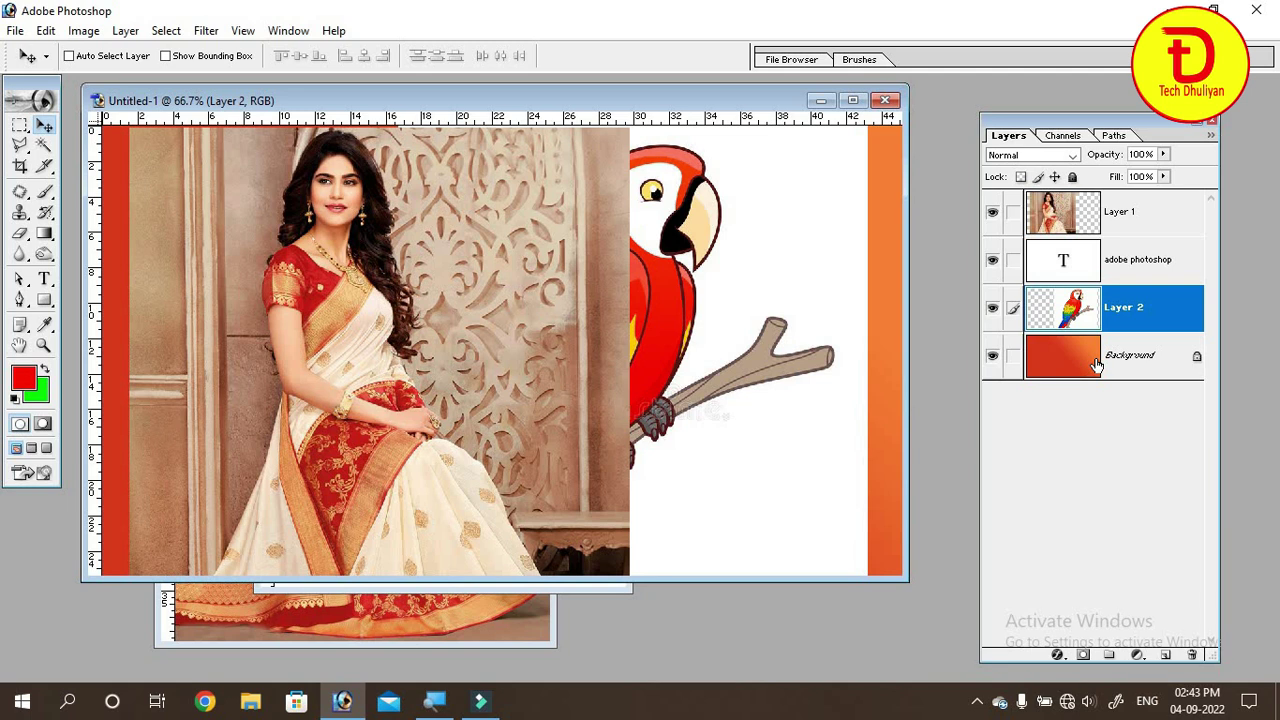
pyautogui.moveTo(1185, 306); pyautogui.dragTo(1172, 262)
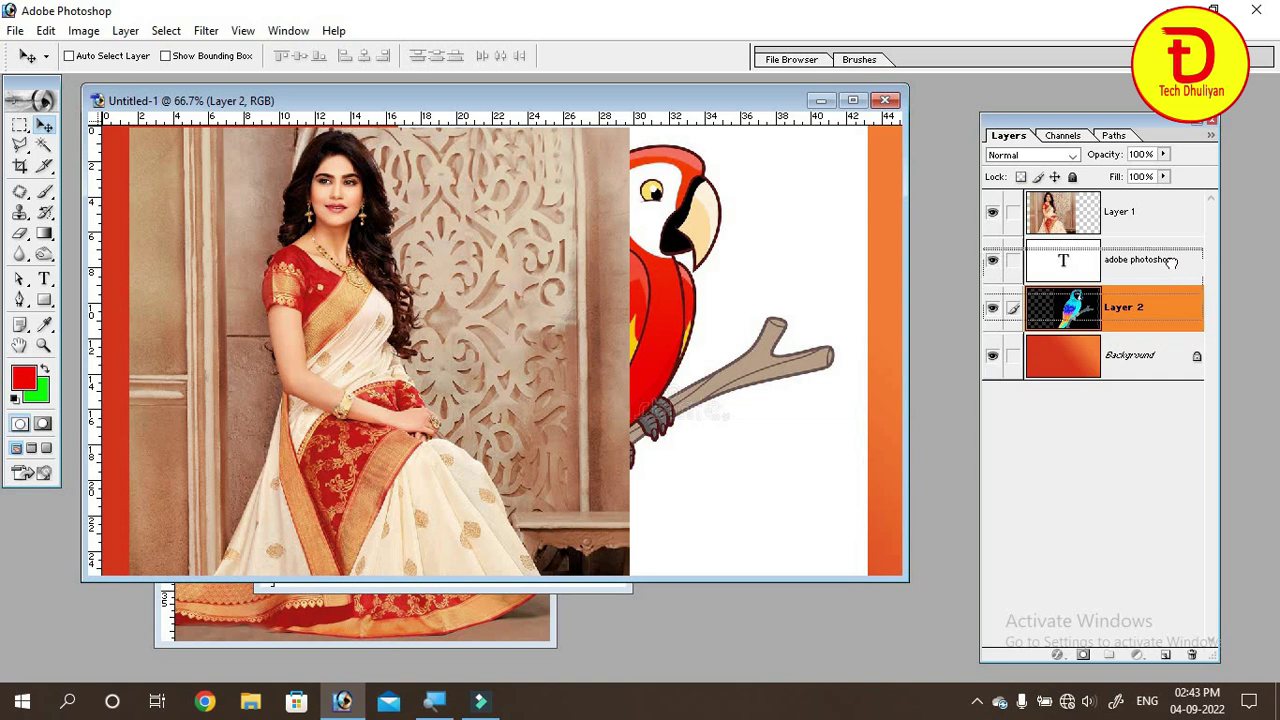
pyautogui.moveTo(1150, 316); pyautogui.dragTo(1143, 245)
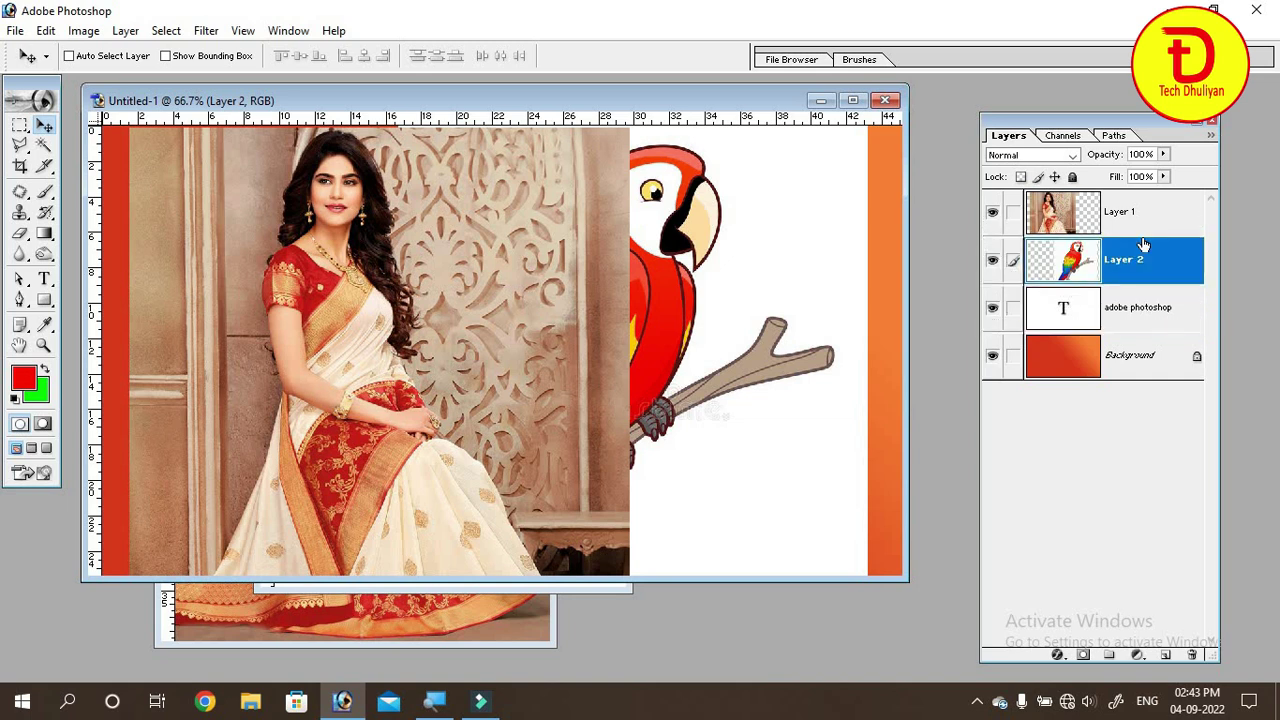
pyautogui.click(1120, 213)
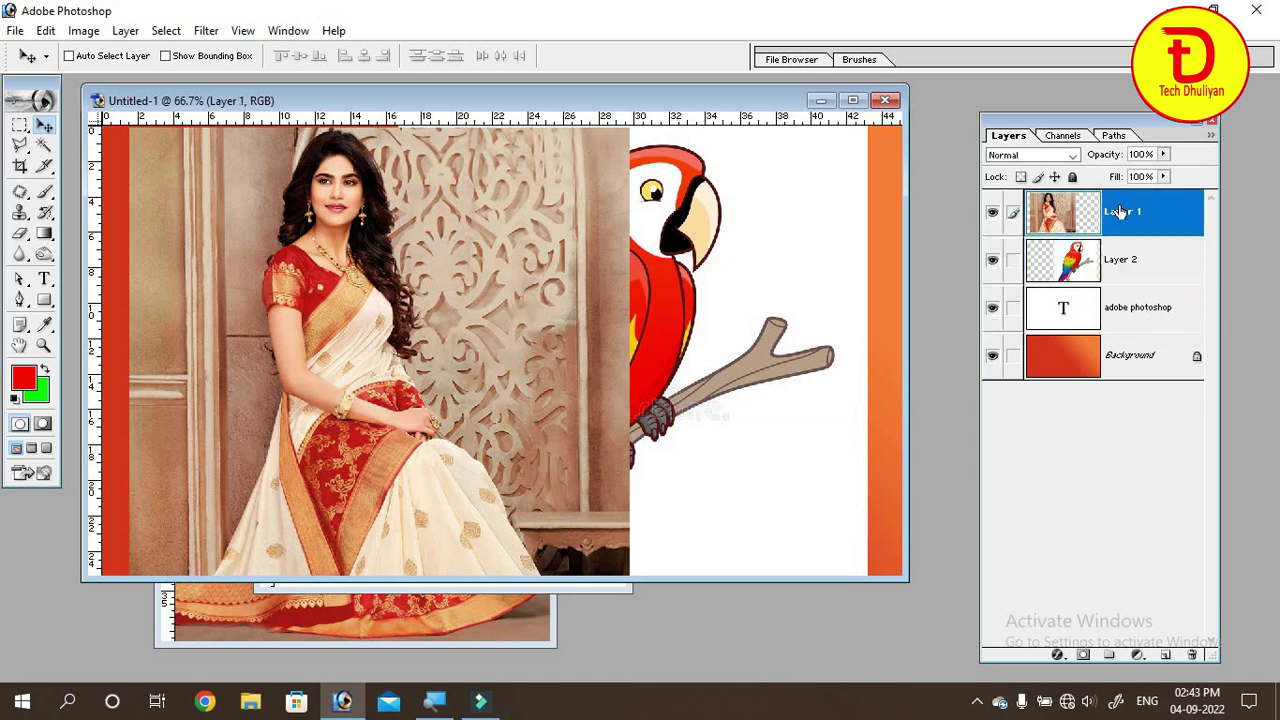
pyautogui.click(1122, 268)
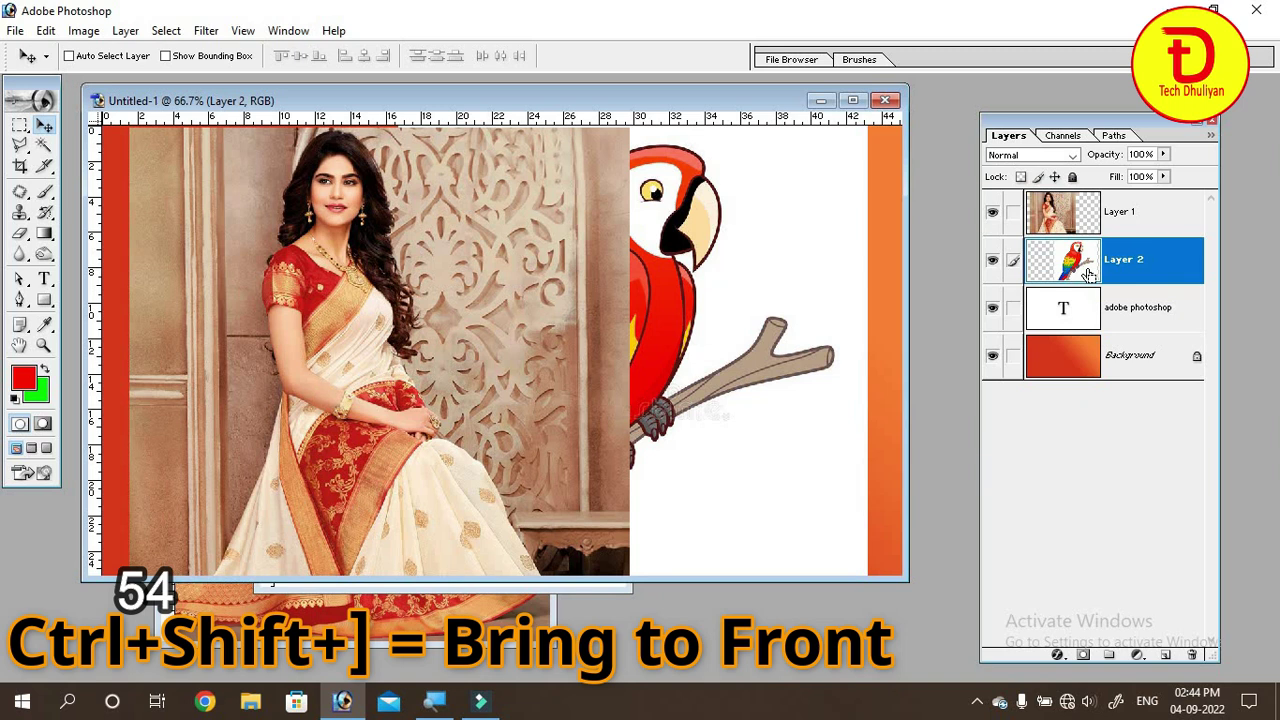
pyautogui.hotkey('ctrl', 'shift', ']')
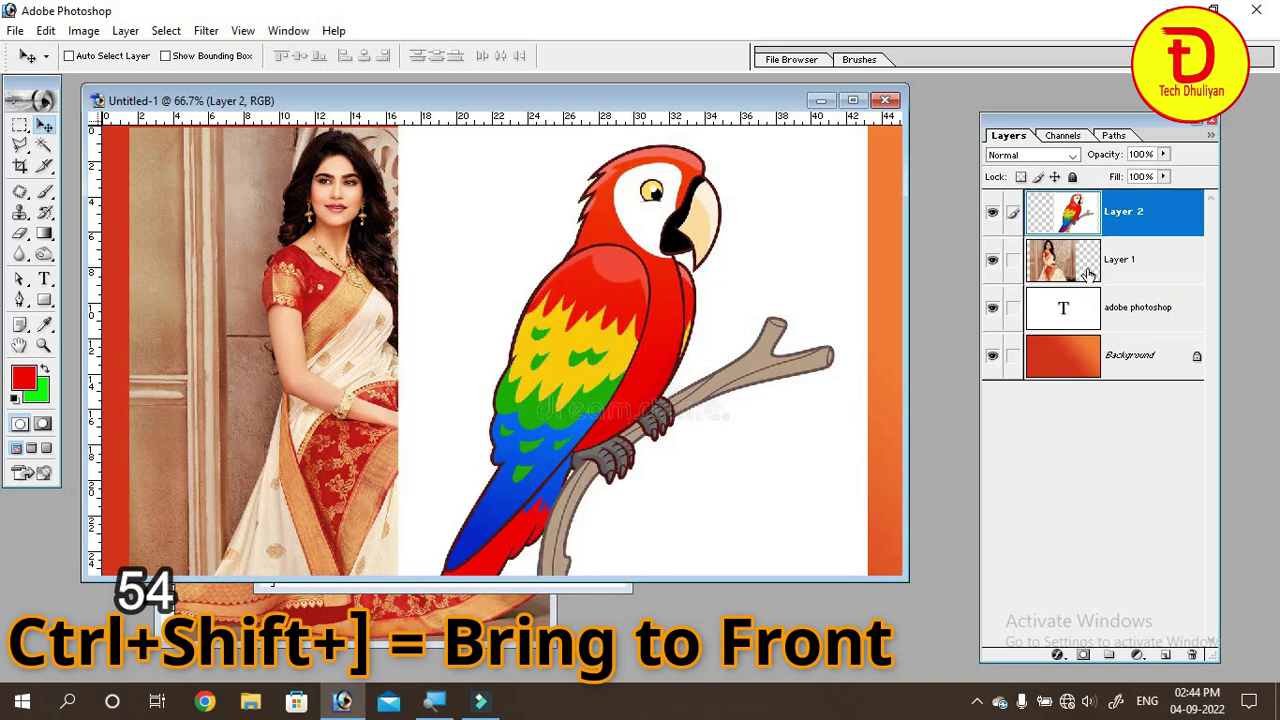